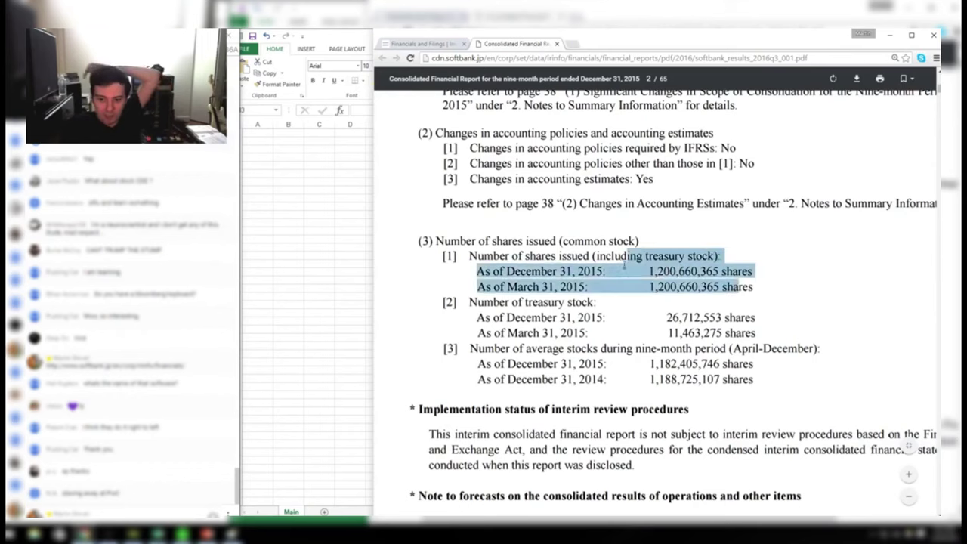
Look up the December 31, 2015 average share count in the report and enter 1185.405 for Shares in cell M3 of the 9984 Excel workbook.
click(693, 305)
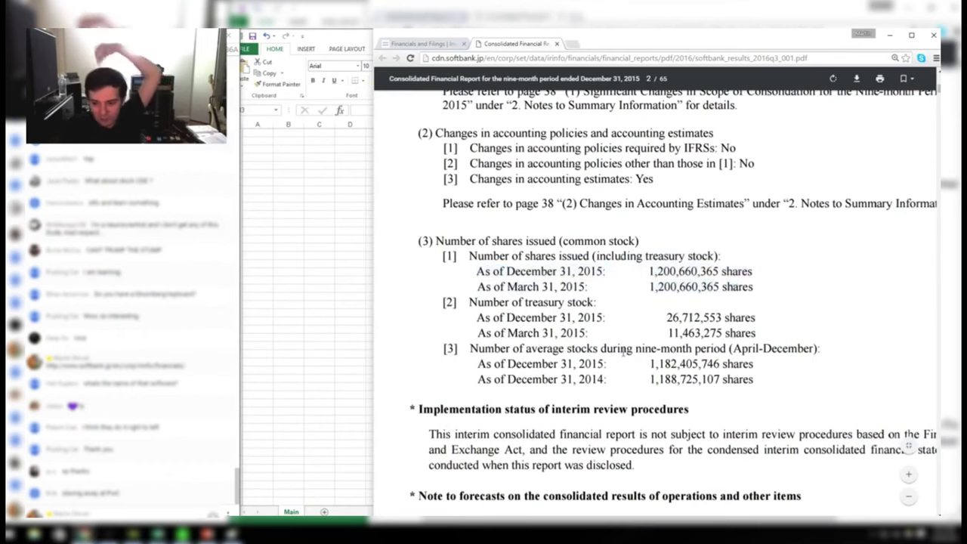
drag(657, 363, 735, 364)
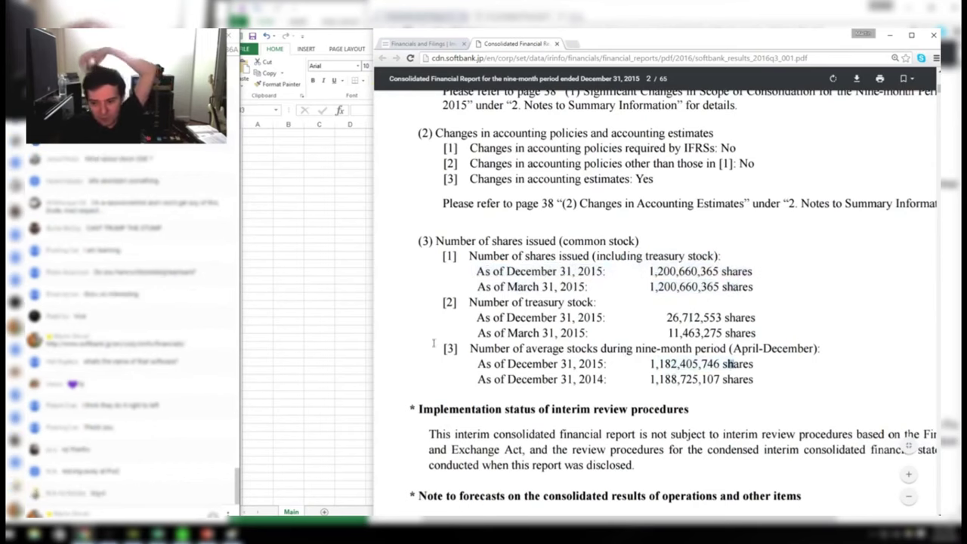
key(alt+Tab)
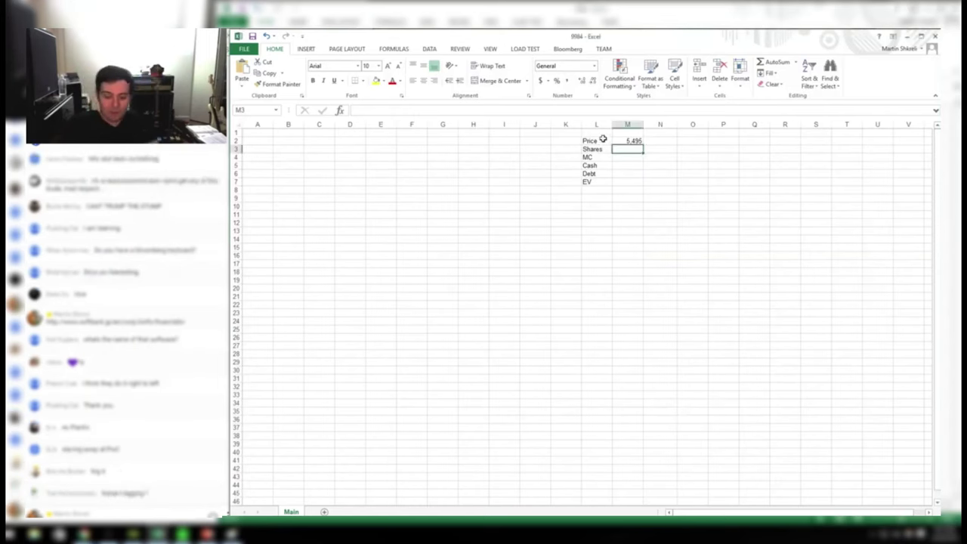
text(1185.405)
key(Tab)
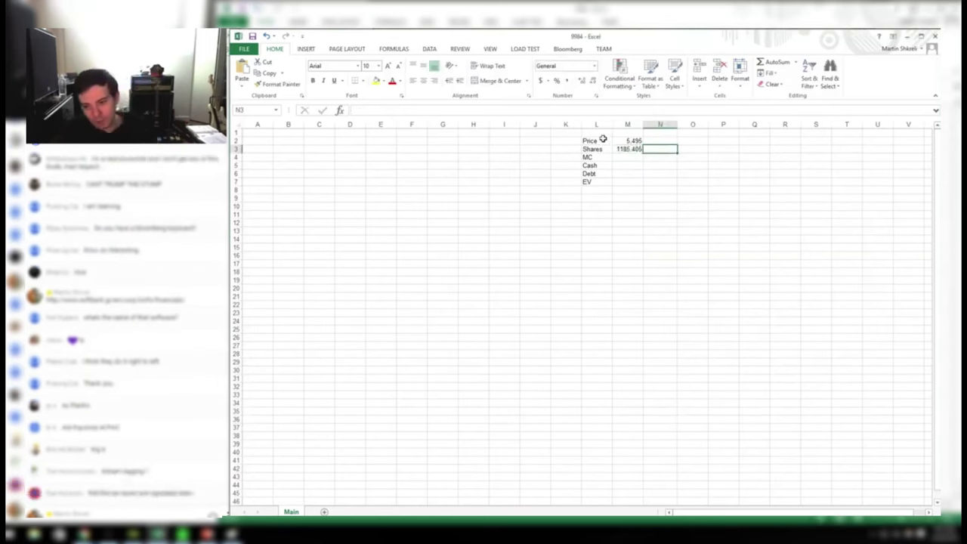
Check the reporting period in the report and label the share count Q415 in cell N3.
key(alt+Tab)
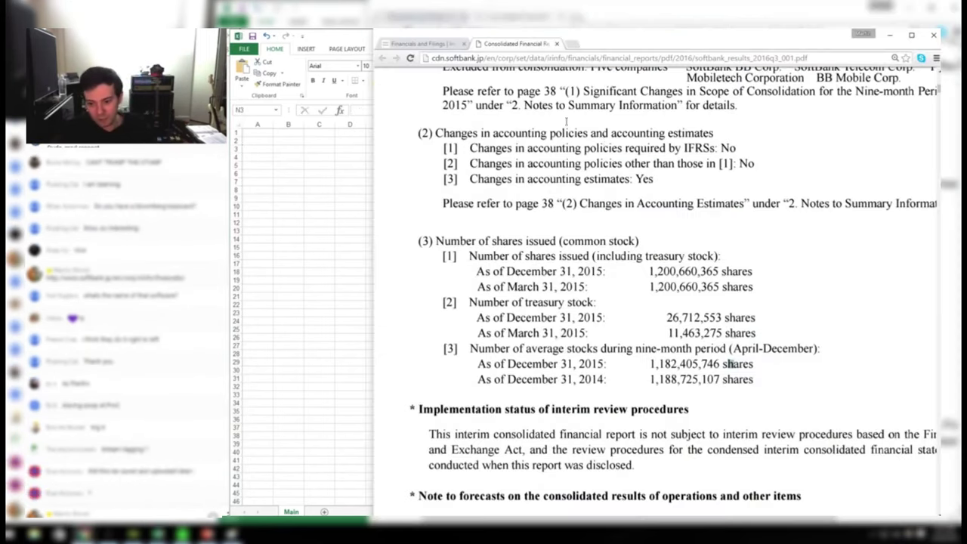
key(alt+Tab)
text(Q4)
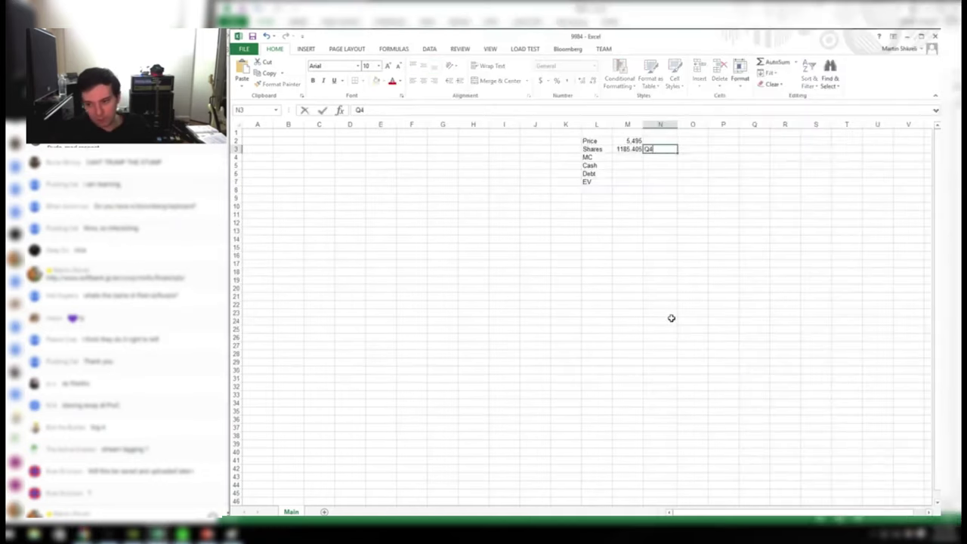
text(15)
key(Return)
Calculate the market cap in cell M4 by multiplying the shares in M3 by the price in M2.
text(+)
key(Up)
key(Up)
text(*)
key(Up)
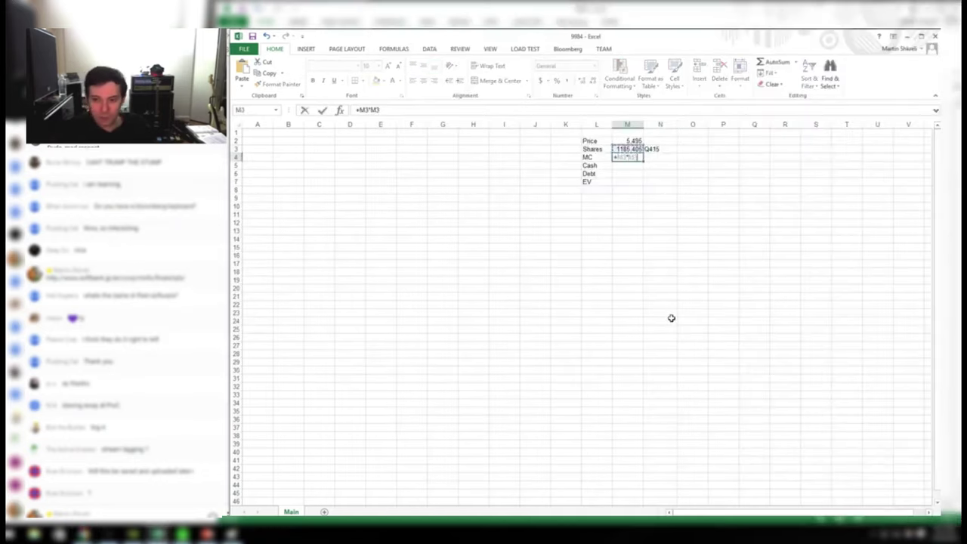
key(Return)
Format the Shares and MC values as whole numbers with thousands separators and widen column M slightly.
key(Up)
key(Up)
key(shift+Down)
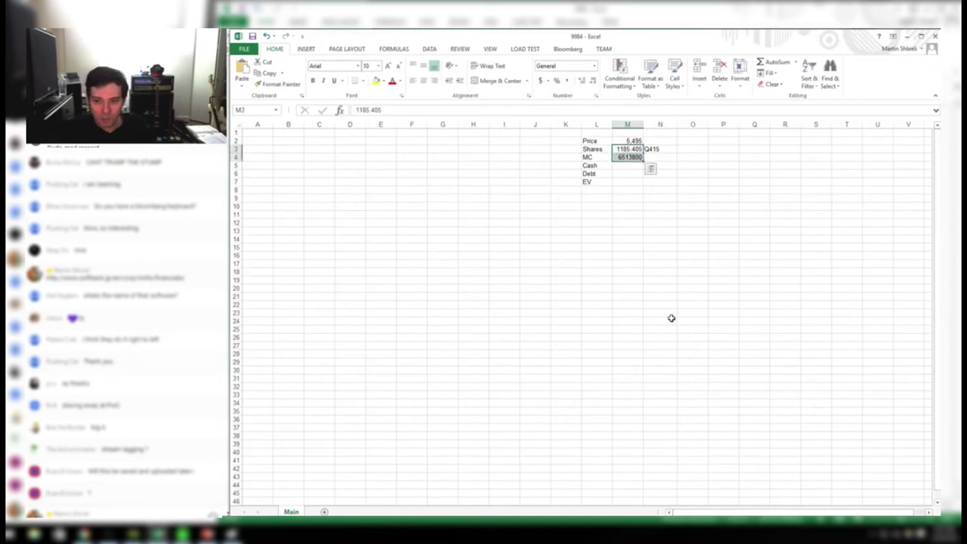
key(ctrl+1)
key(Down)
key(alt+u)
key(Return)
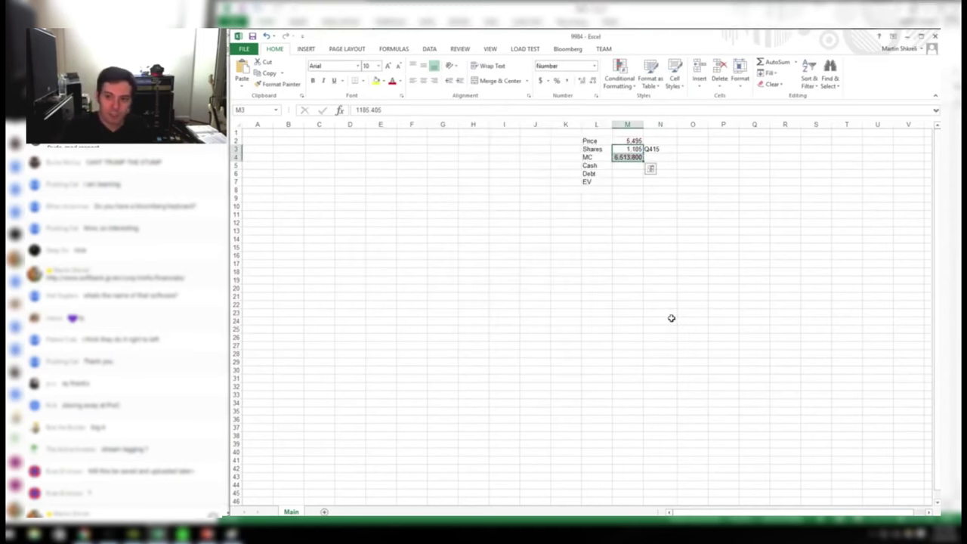
key(Down)
drag(642, 127, 649, 127)
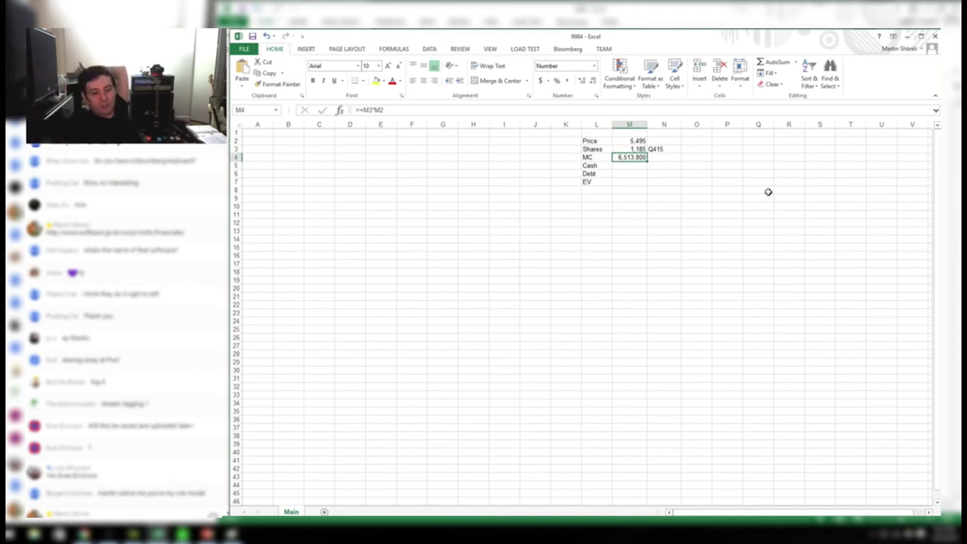
Divide the market cap by 112 in cell O4 as a scratch calculation and clear the cell.
key(Right)
key(Right)
text(+)
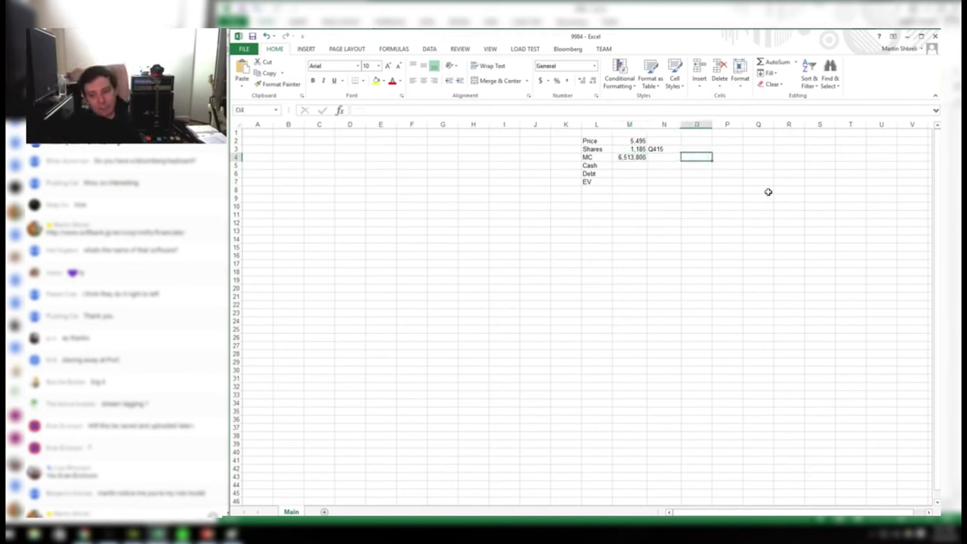
key(Left)
key(Left)
text(/)
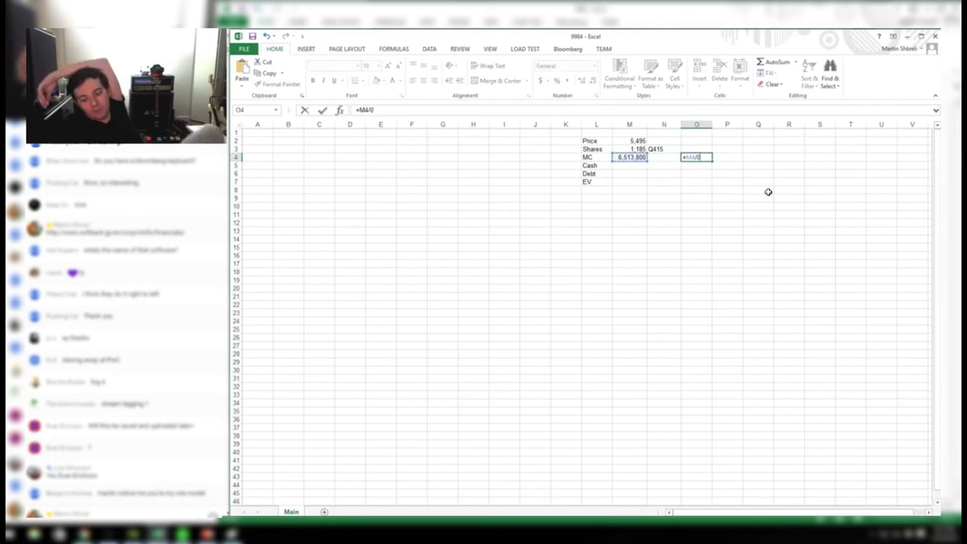
text(112)
key(Return)
key(Up)
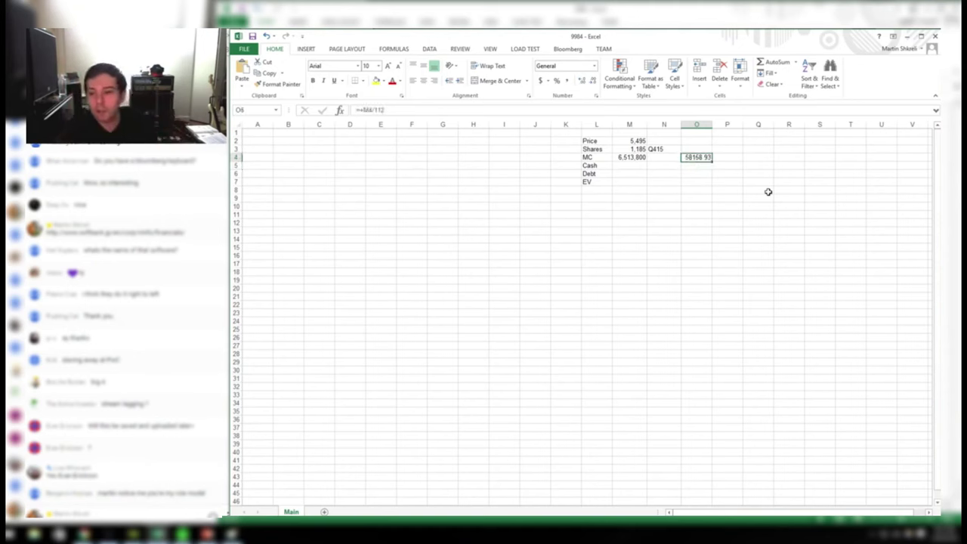
key(Delete)
Right-align the Q415 label in N3 and copy it to the Cash and Debt rows in N5:N6.
key(Up)
key(Left)
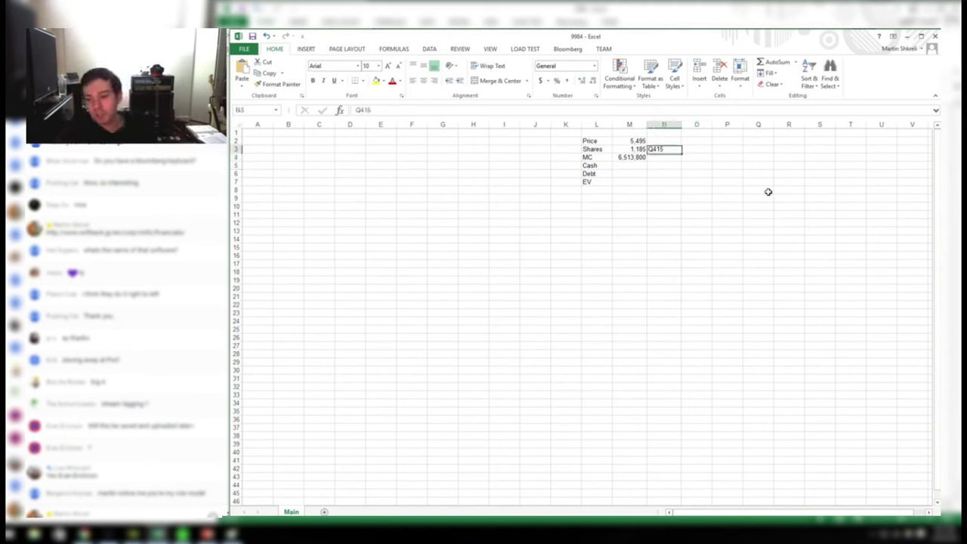
click(435, 81)
click(626, 165)
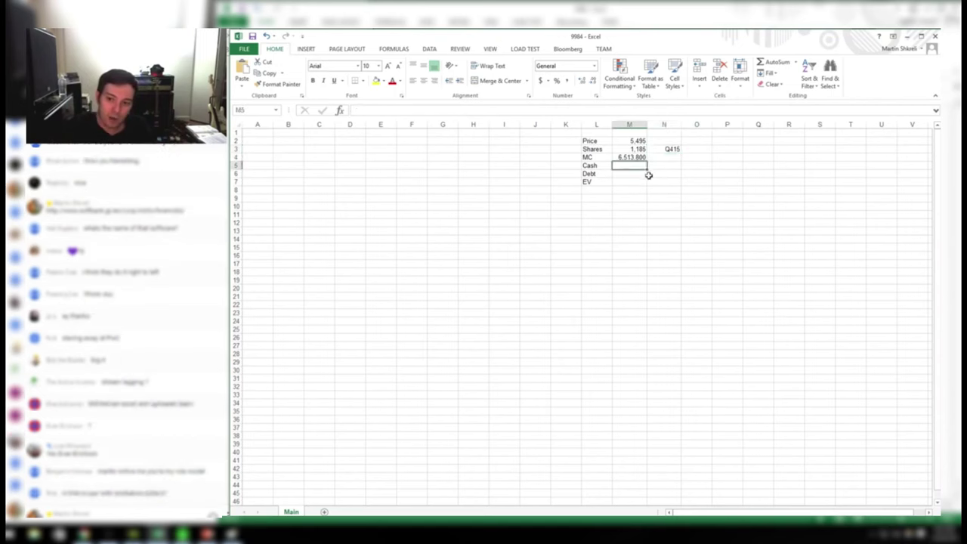
click(670, 149)
key(ctrl+c)
drag(669, 164, 669, 173)
key(ctrl+v)
click(643, 167)
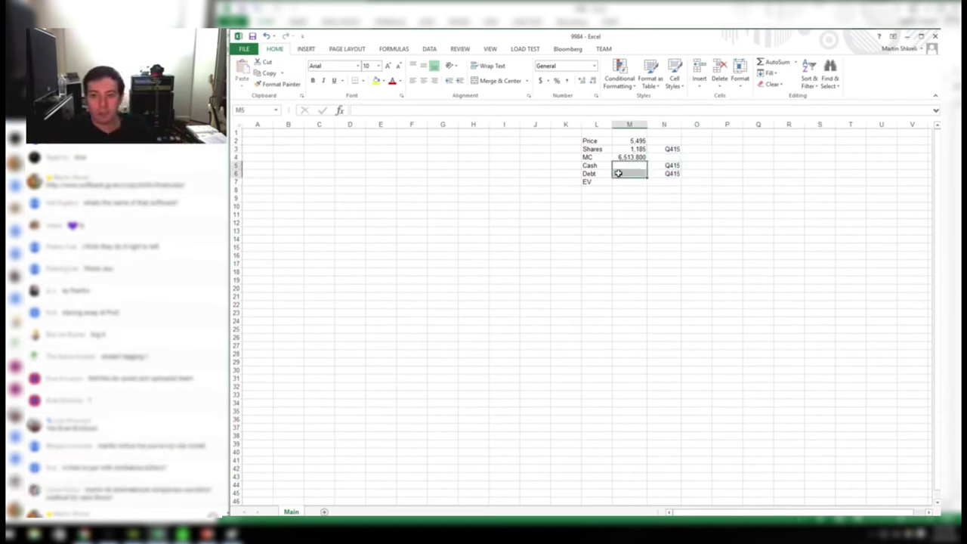
click(633, 173)
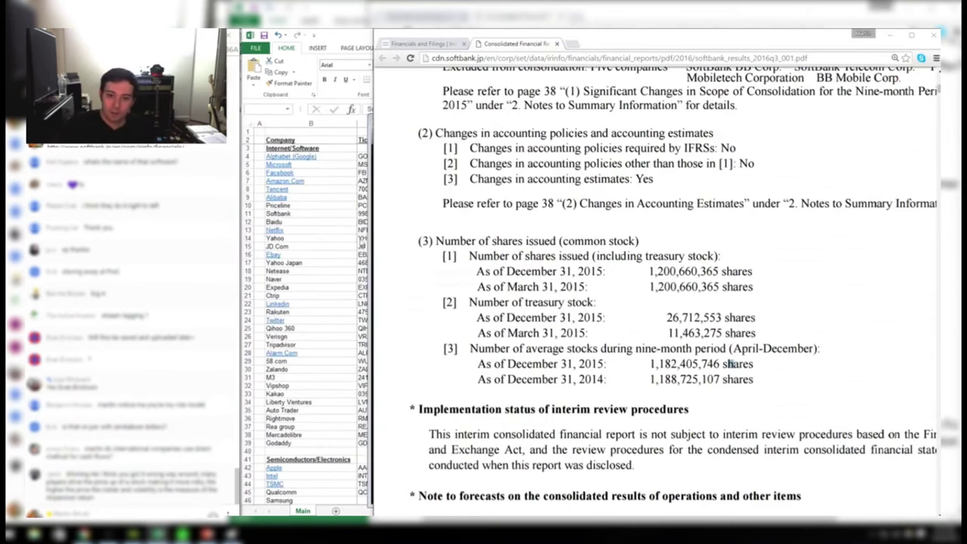
Switch to the Tech workbook and hyperlink the Softbank company cell to 9984.xlsx.
key(alt+Tab)
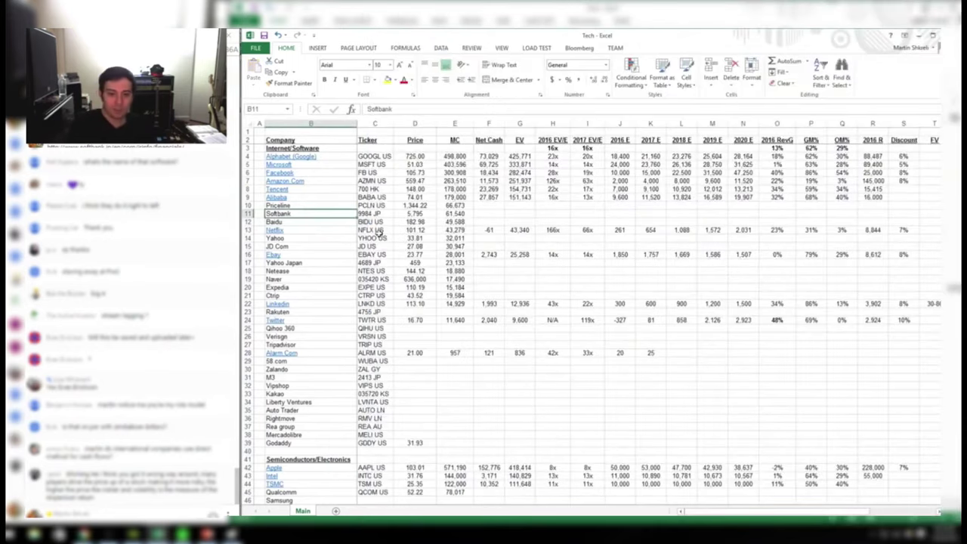
key(ctrl+k)
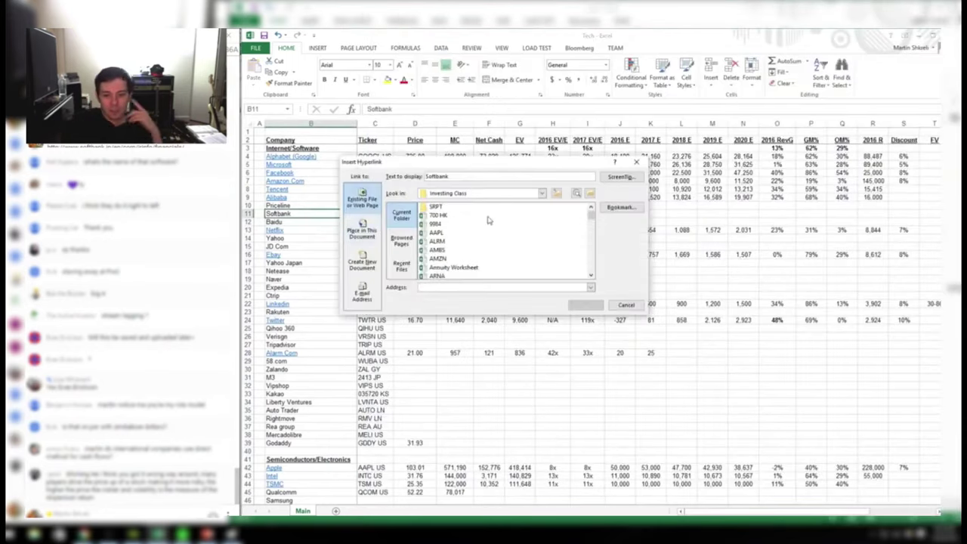
click(489, 252)
text(9984.xlsx)
key(Return)
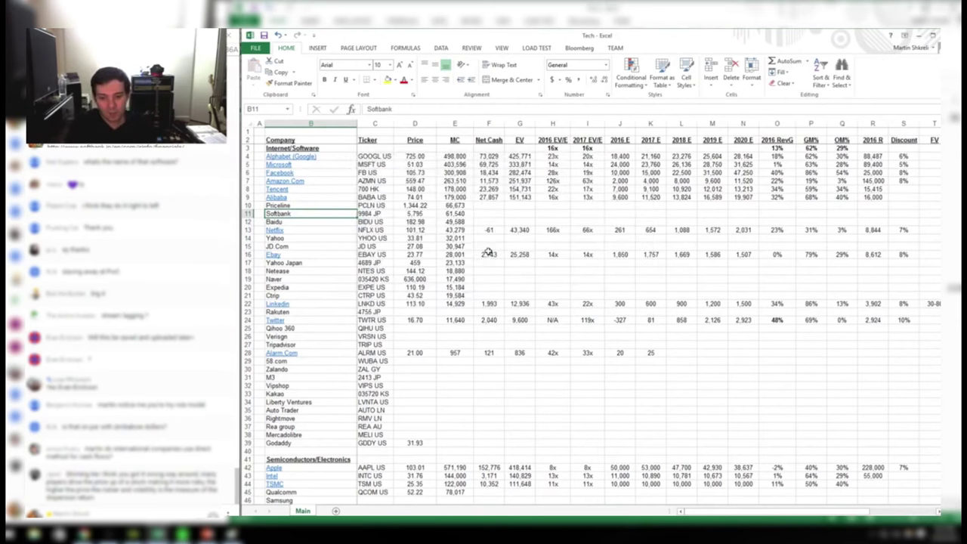
Examine the market caps and enterprise values of the largest Internet/Software companies in the Tech list.
click(313, 224)
mouse_move(514, 233)
mouse_down()
mouse_move(291, 211)
mouse_move(529, 214)
mouse_move(525, 230)
mouse_up()
click(292, 205)
click(525, 229)
click(532, 196)
drag(532, 195, 314, 195)
click(522, 197)
drag(521, 190, 291, 159)
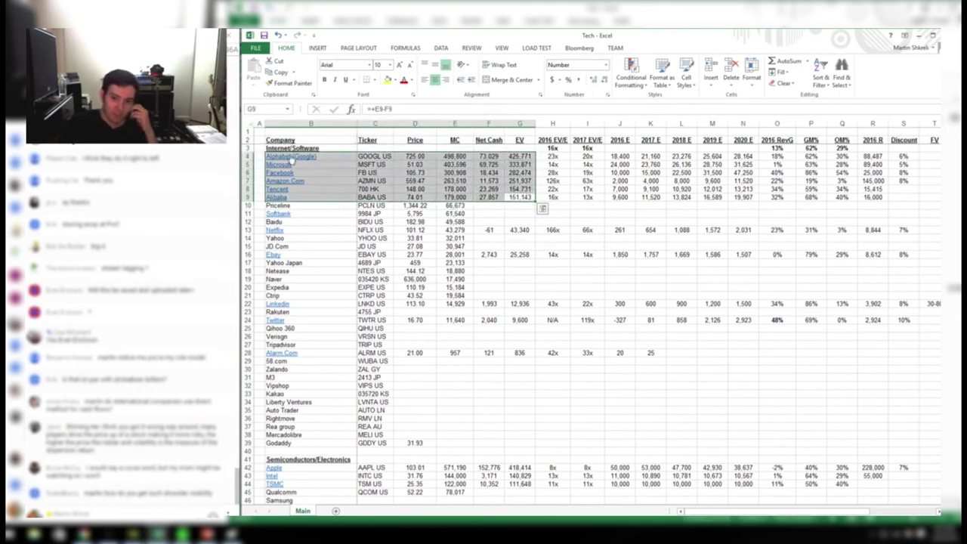
drag(463, 212, 343, 247)
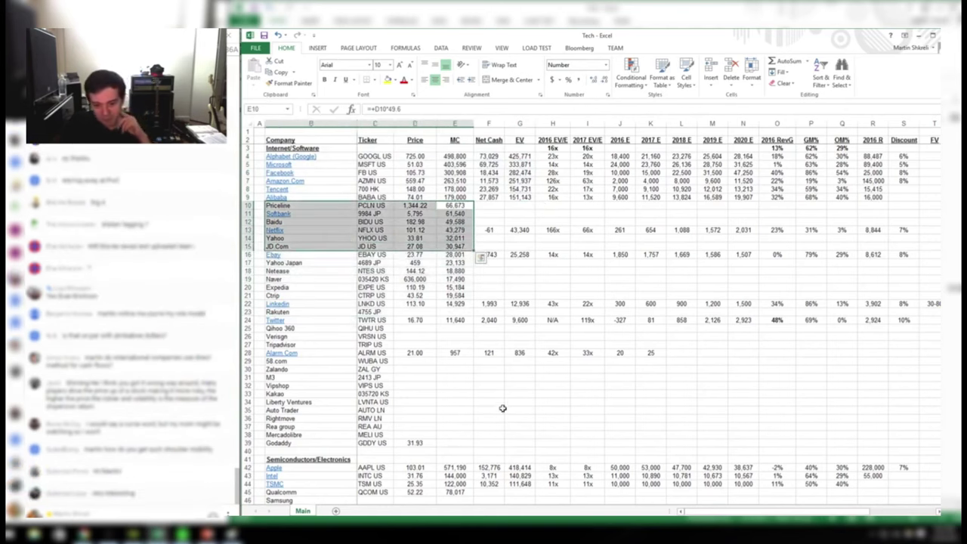
Examine the Semiconductors/Electronics and remaining company sections, and compare their enterprise values with the Softbank row.
scroll(467, 384, down, 3)
drag(438, 403, 438, 436)
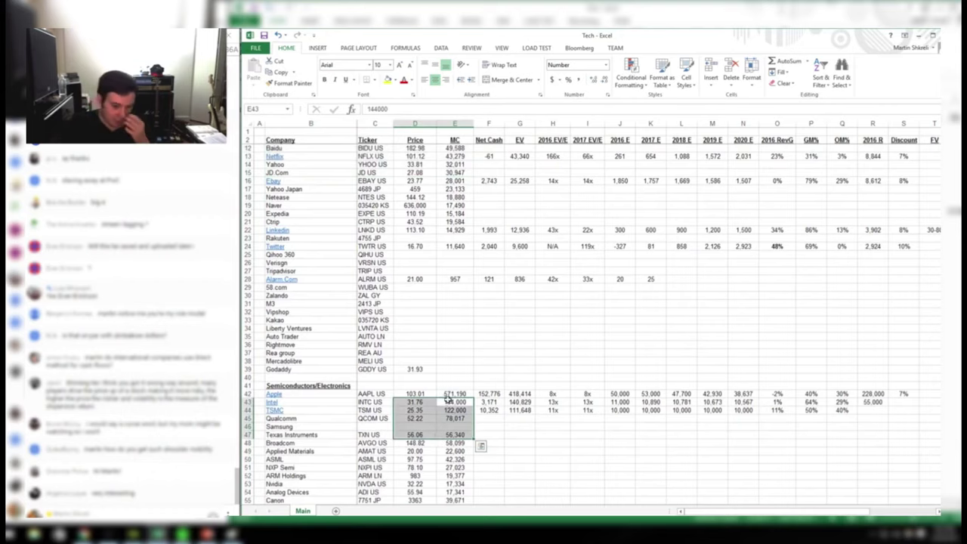
scroll(448, 402, down, 15)
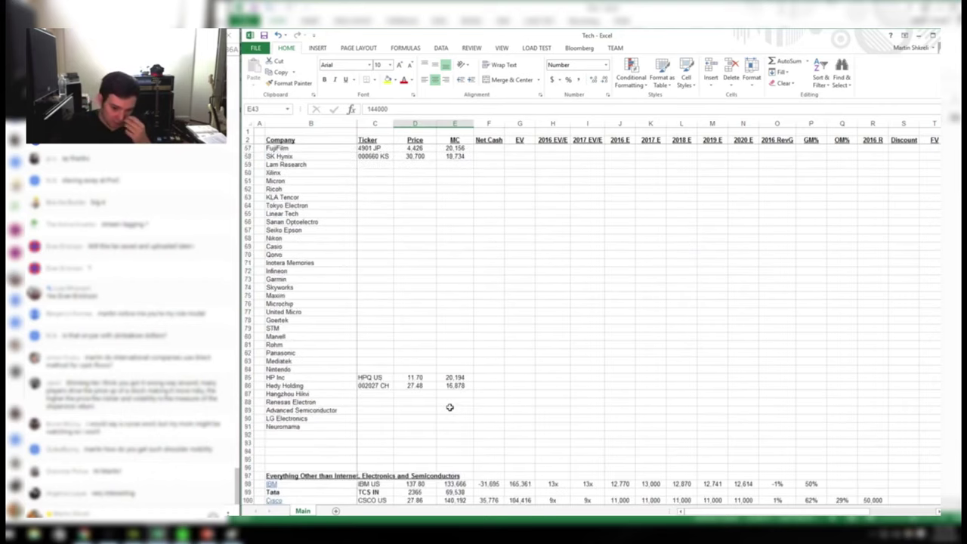
scroll(450, 407, down, 3)
drag(378, 402, 317, 402)
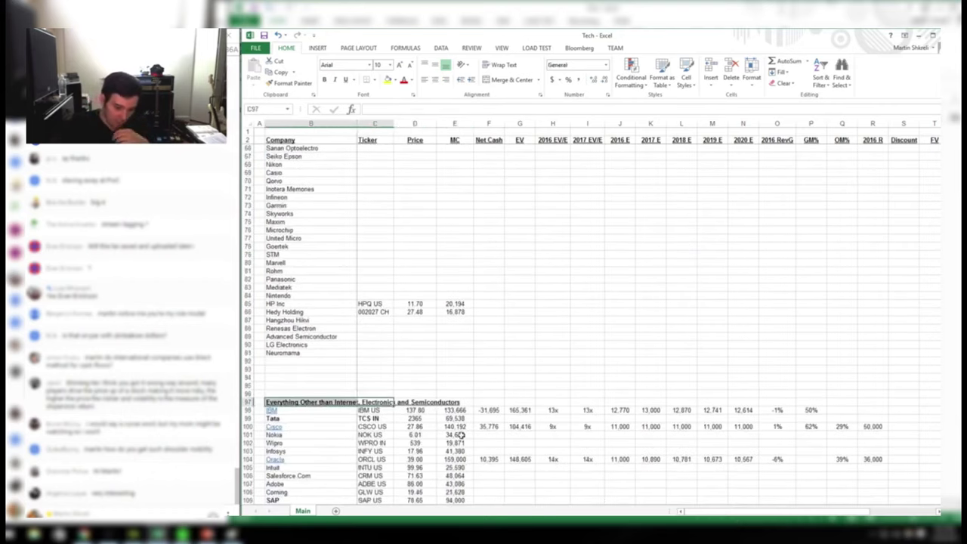
scroll(450, 439, down, 5)
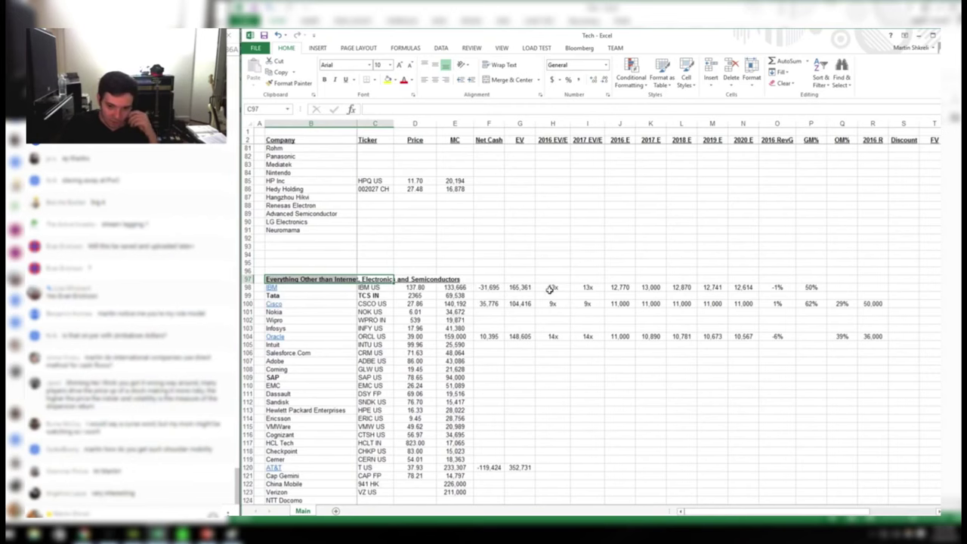
mouse_move(522, 288)
mouse_down()
mouse_move(520, 325)
mouse_move(508, 337)
mouse_move(505, 293)
mouse_move(520, 349)
mouse_move(520, 288)
mouse_up()
scroll(543, 389, up, 5)
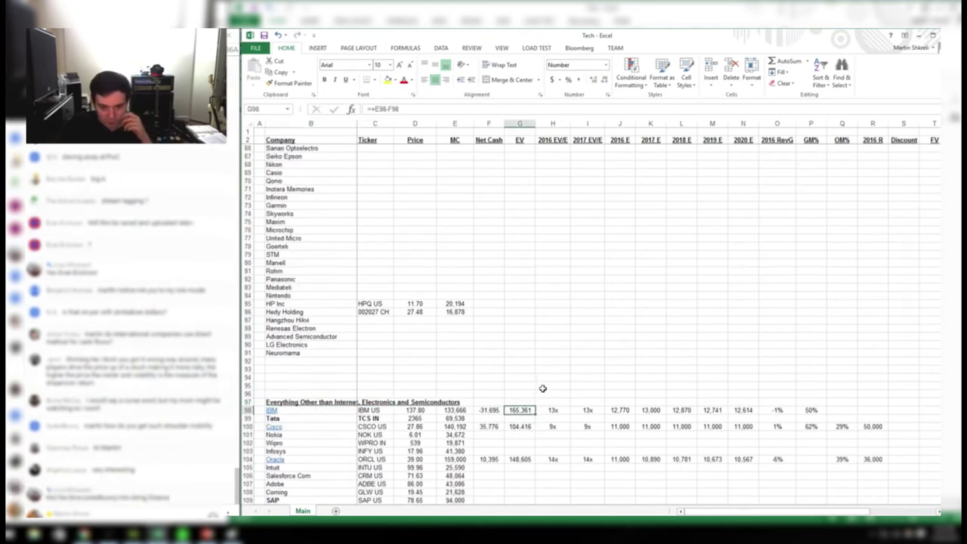
scroll(543, 388, up, 15)
click(534, 329)
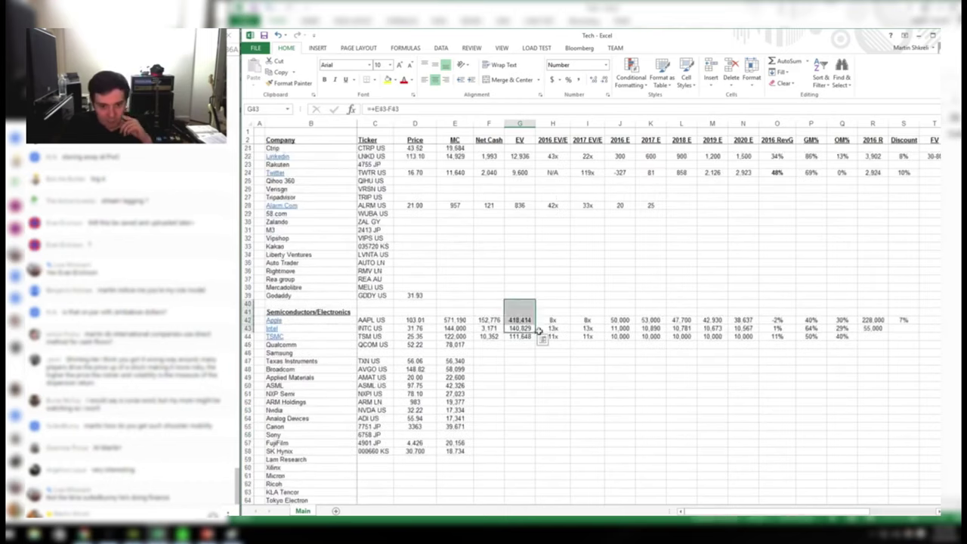
scroll(538, 331, up, 5)
scroll(544, 299, up, 1)
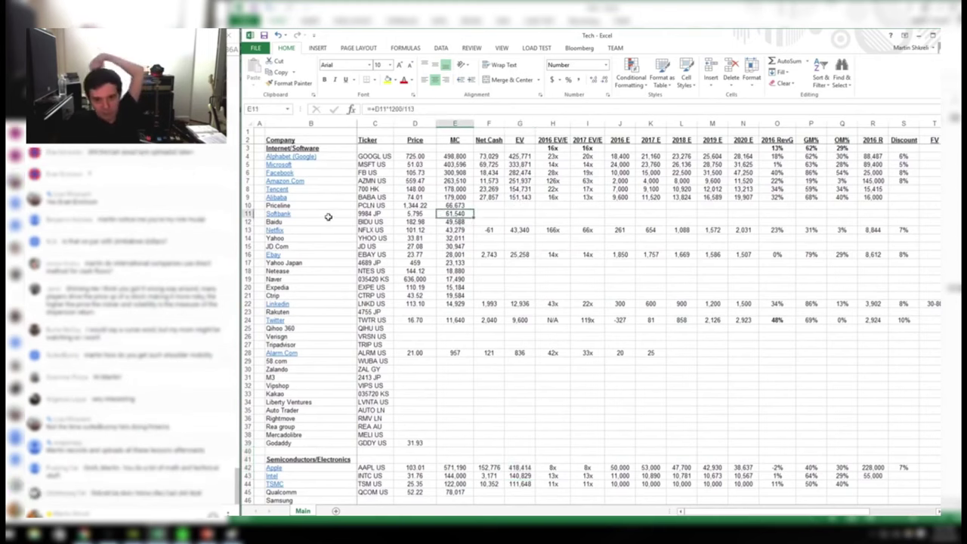
drag(326, 214, 531, 219)
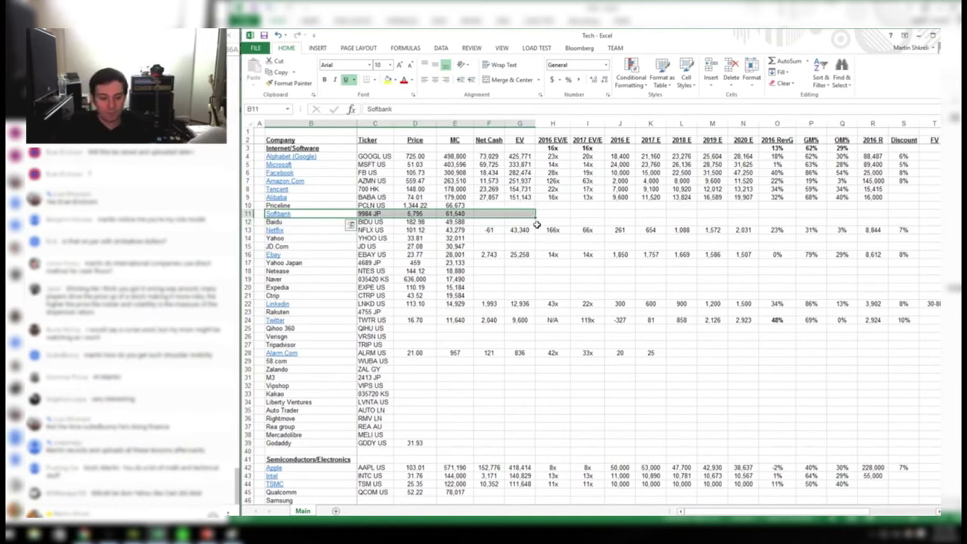
key(alt+Tab)
key(alt+Tab)
key(alt+Tab)
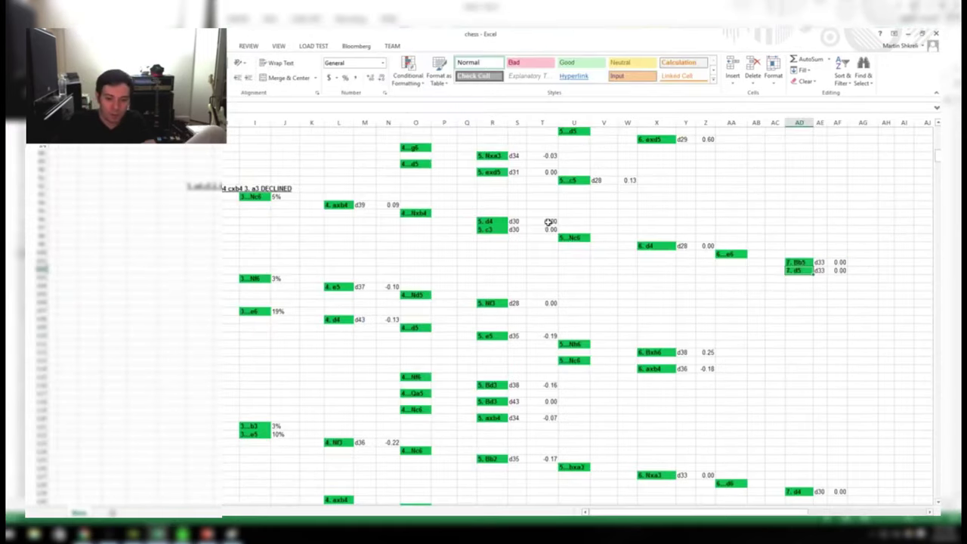
Switch to the SoftBank report PDF, reduce its zoom to 125%, and examine the consolidated results, segment results and operational data.
key(alt+Tab)
key(alt+Tab)
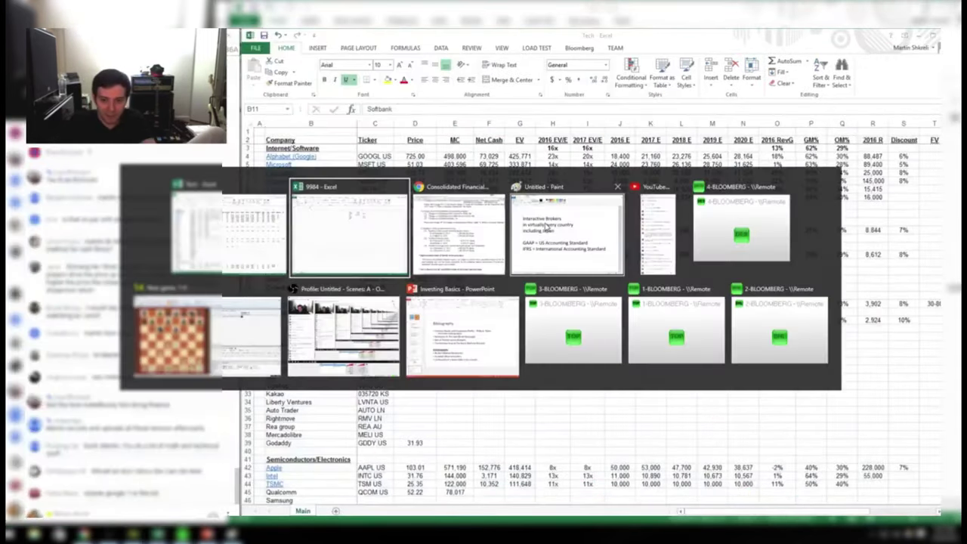
key(alt+Tab)
key(ctrl+minus)
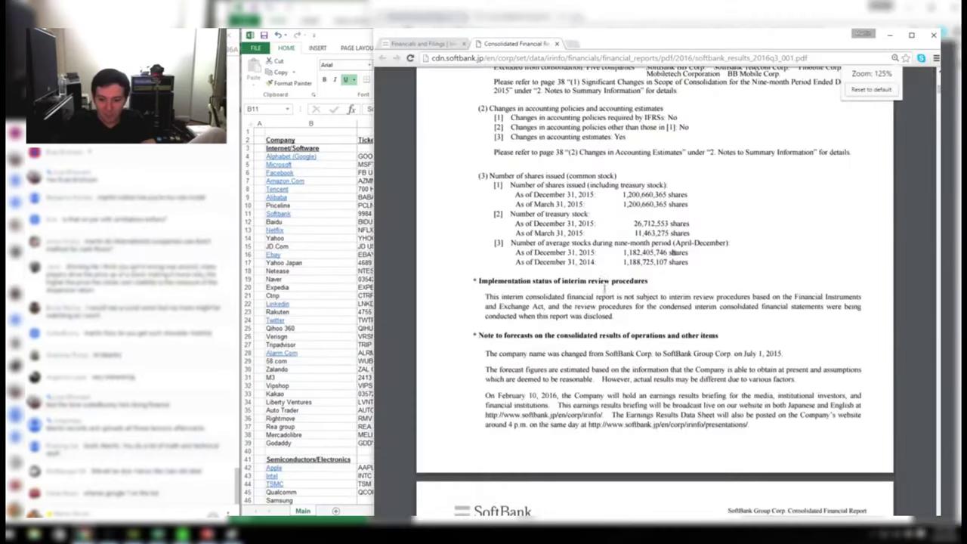
scroll(604, 288, down, 15)
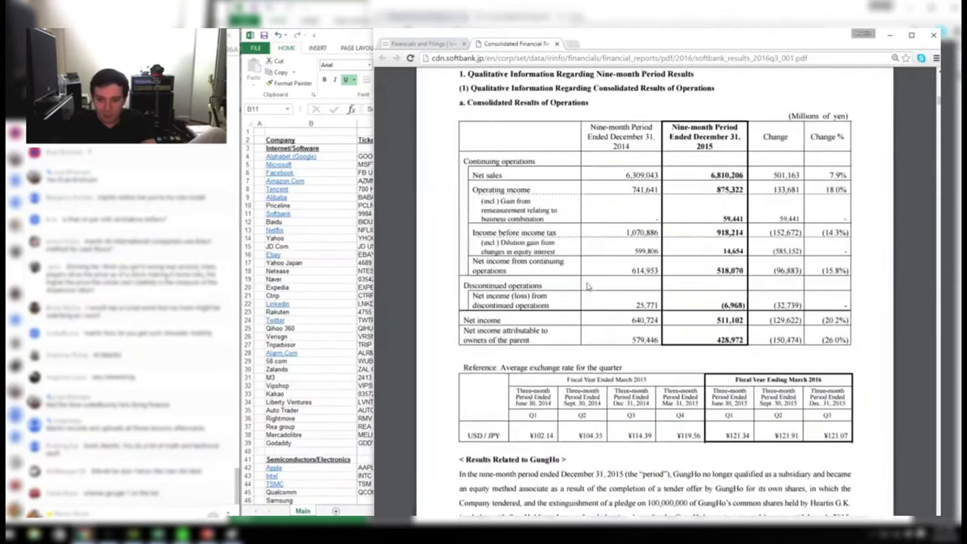
scroll(588, 286, down, 20)
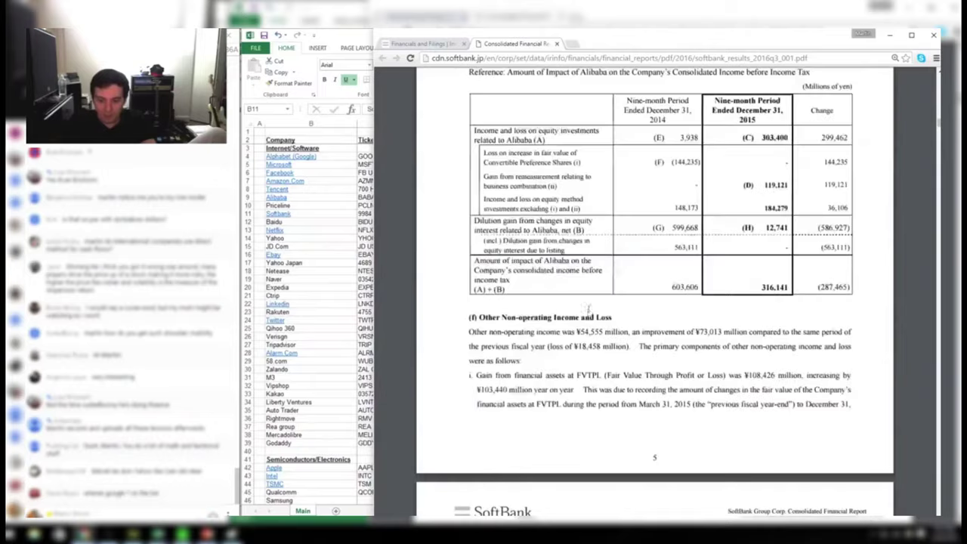
scroll(588, 307, down, 20)
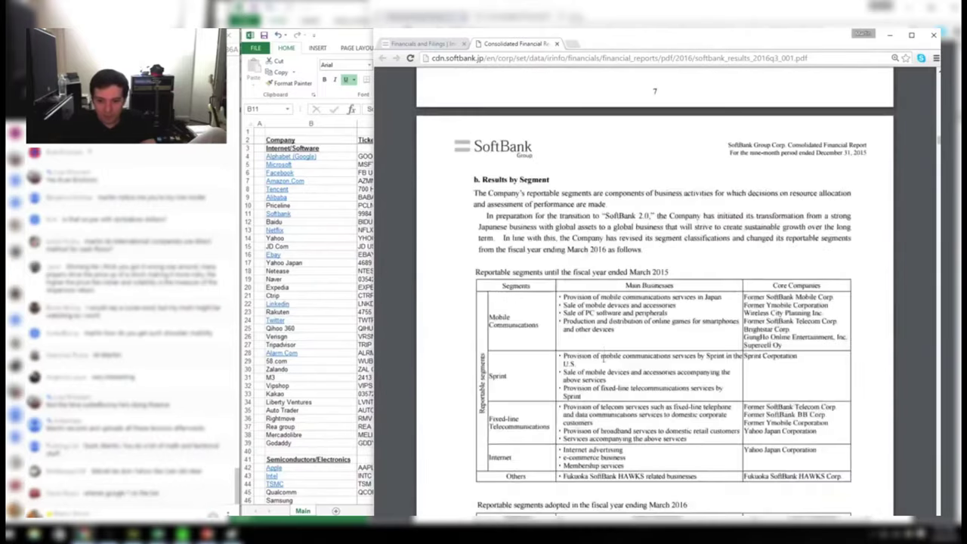
scroll(603, 358, down, 20)
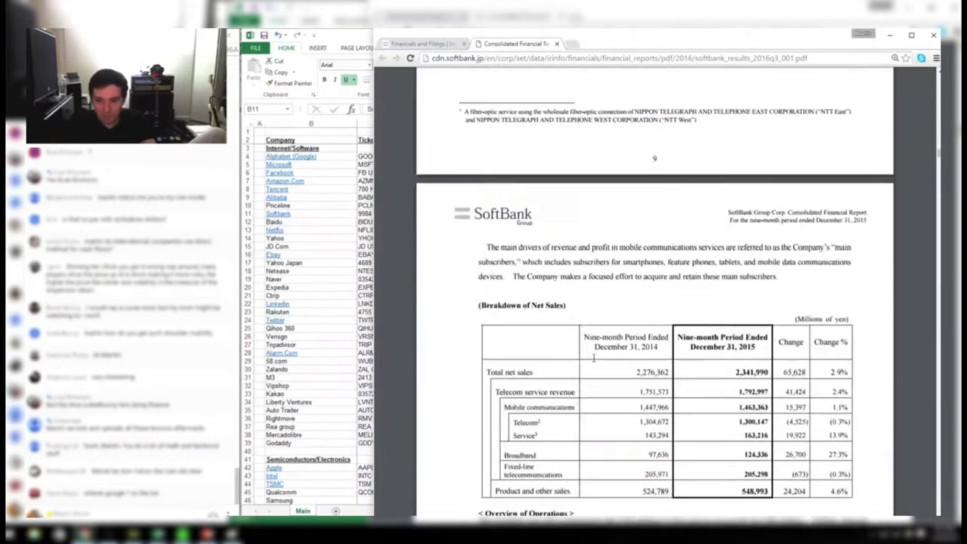
scroll(601, 357, down, 5)
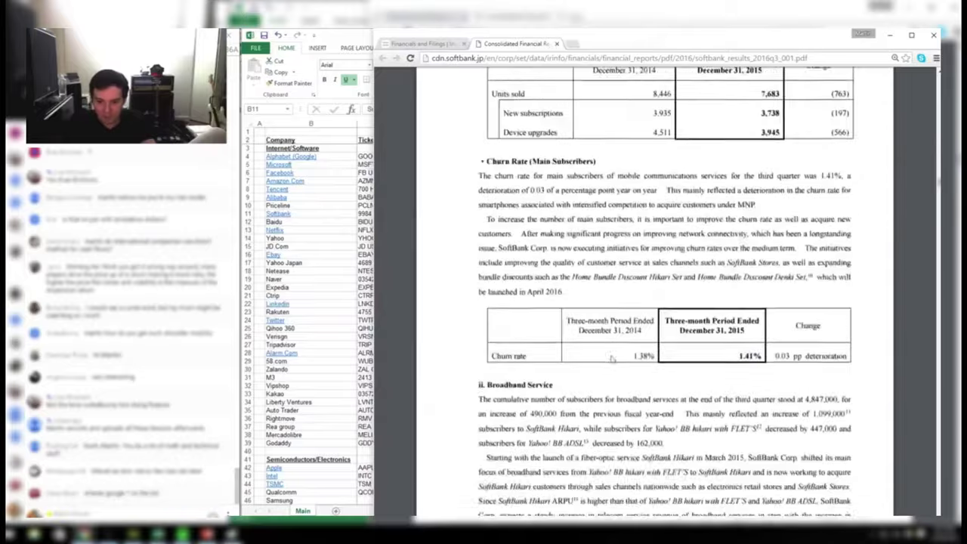
scroll(613, 354, down, 15)
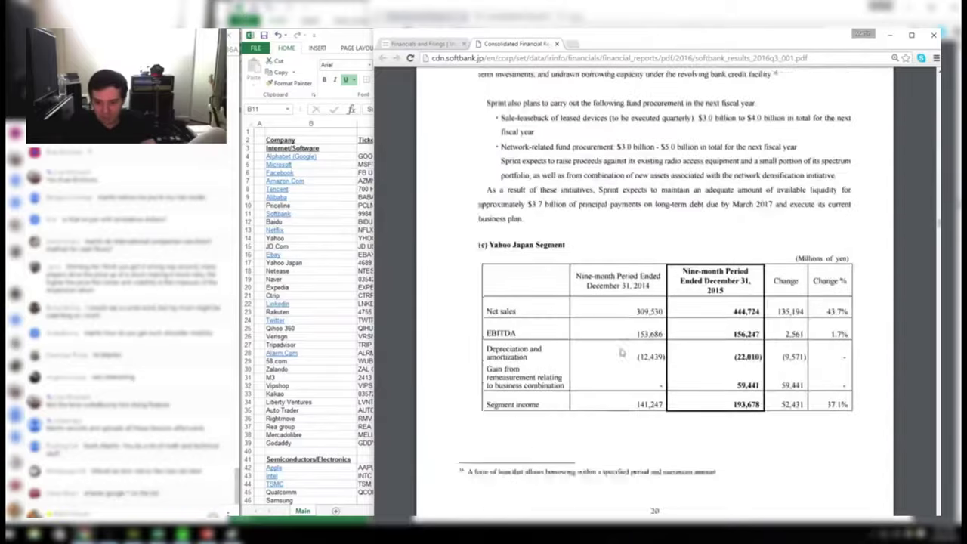
scroll(618, 353, down, 5)
scroll(631, 343, down, 5)
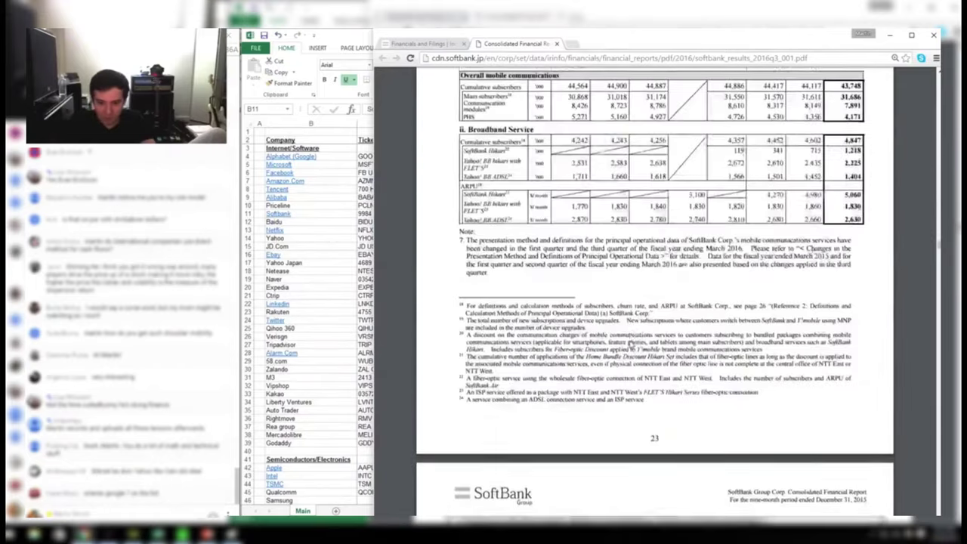
scroll(630, 341, down, 5)
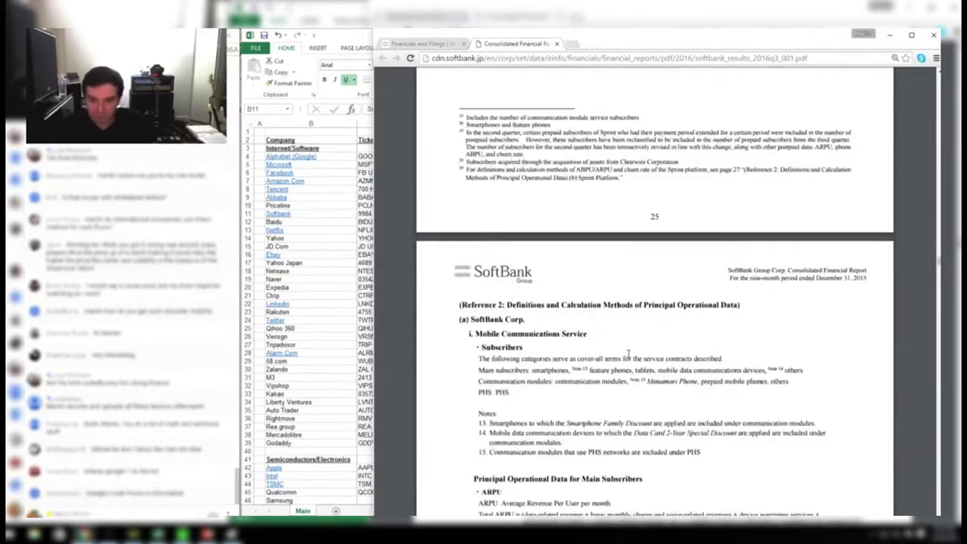
scroll(628, 354, down, 10)
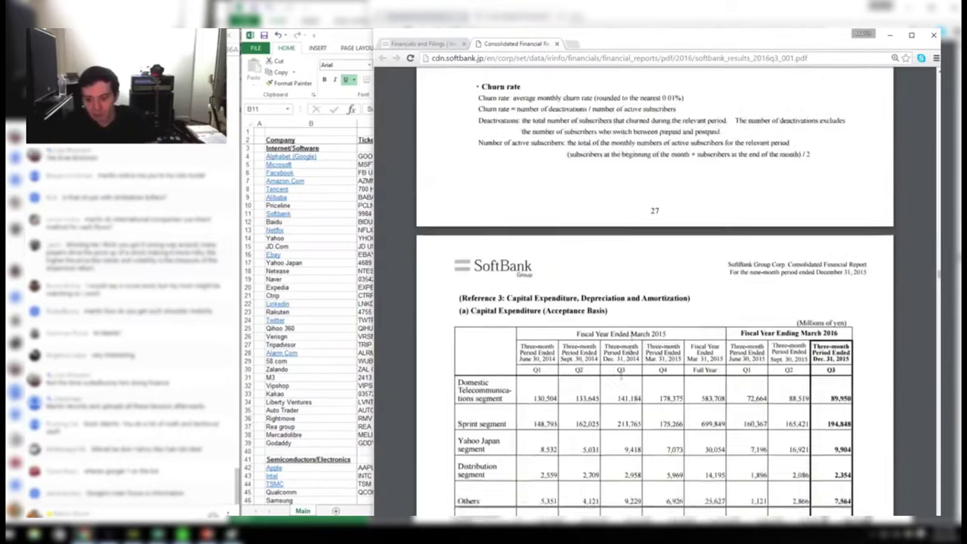
Examine the financial position and cash flow sections through to the Condensed Interim Consolidated Statements of Financial Position, and highlight its March 31, 2015 date.
scroll(621, 380, down, 7)
scroll(602, 368, up, 2)
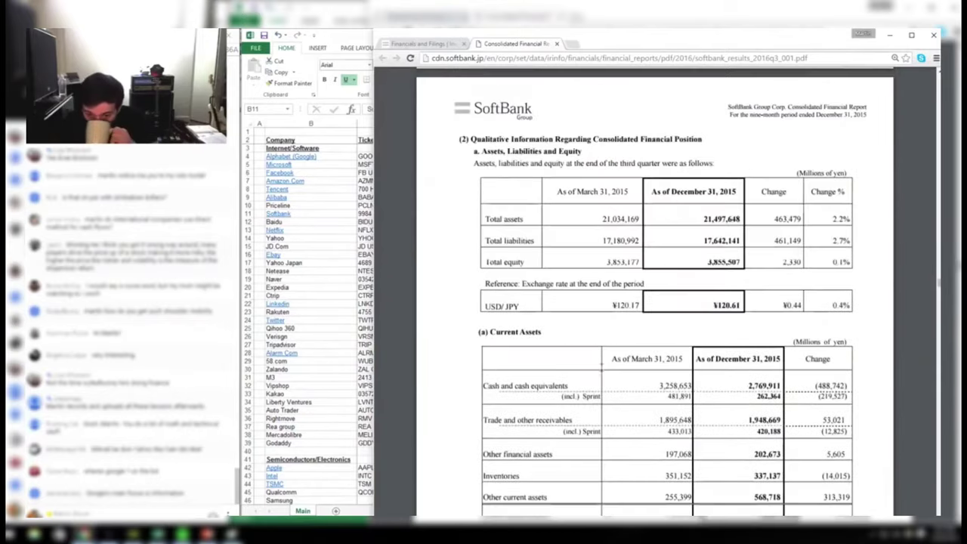
scroll(602, 370, down, 10)
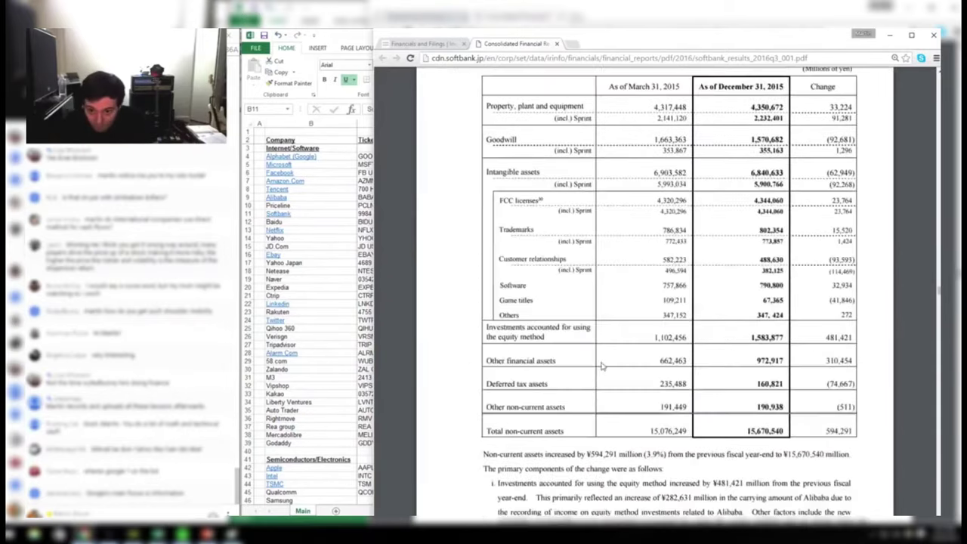
scroll(603, 361, down, 10)
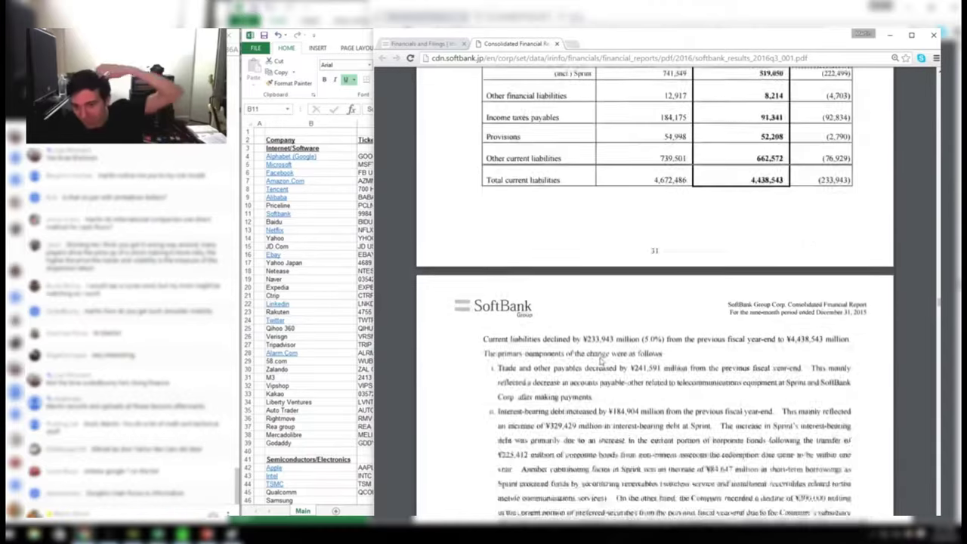
scroll(603, 355, down, 10)
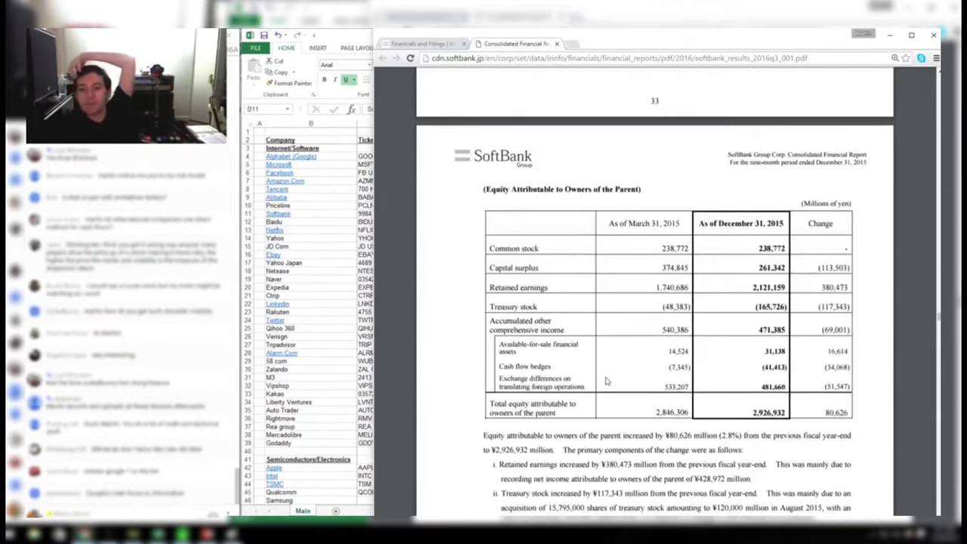
scroll(606, 385, down, 4)
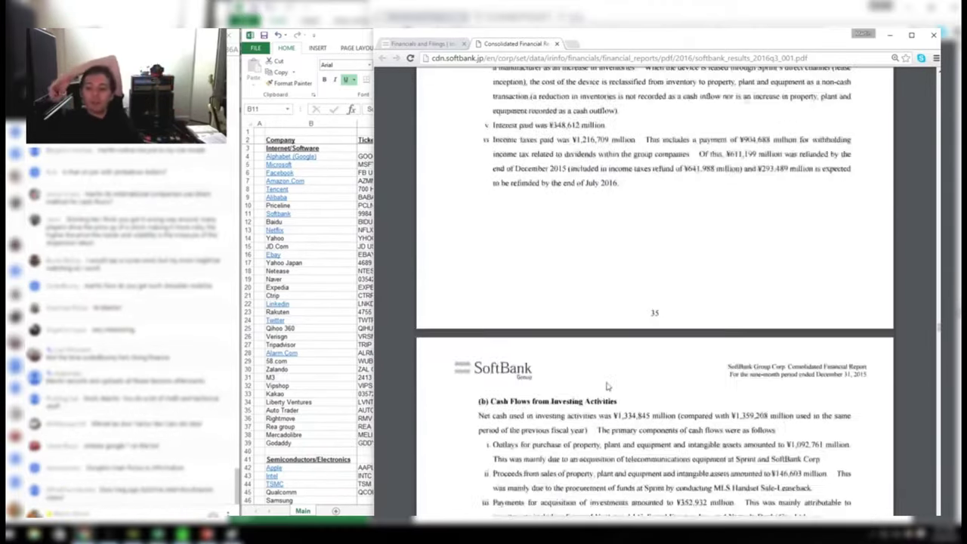
scroll(607, 386, down, 10)
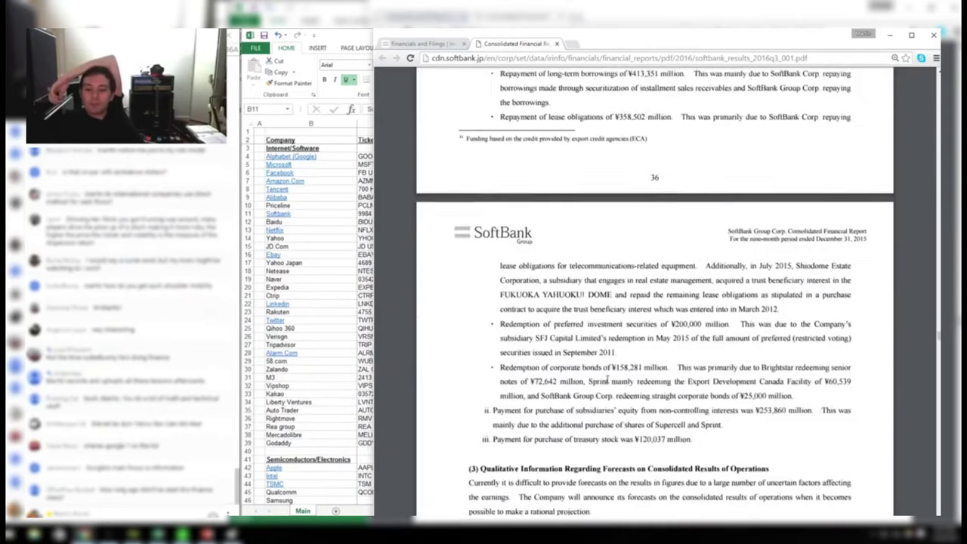
scroll(606, 382, down, 10)
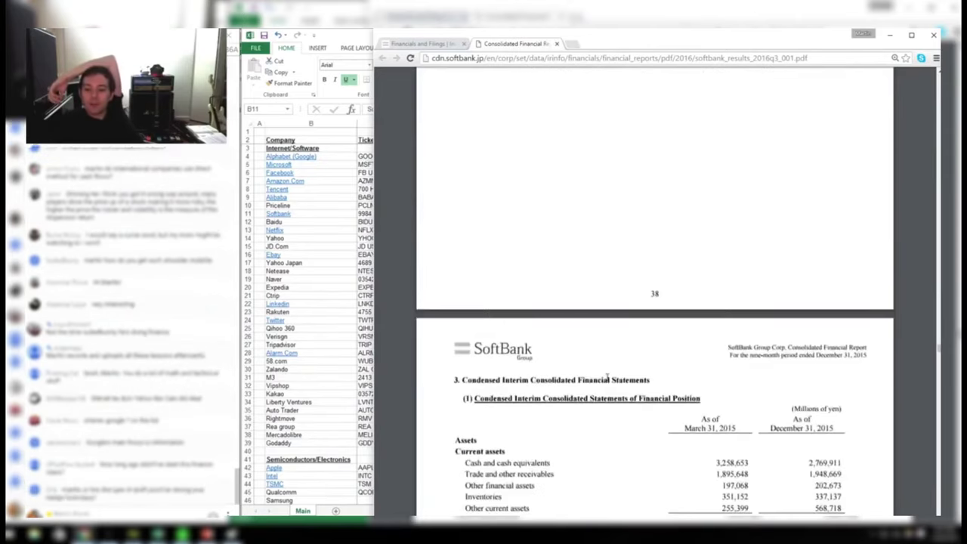
scroll(607, 378, down, 3)
scroll(607, 377, up, 1)
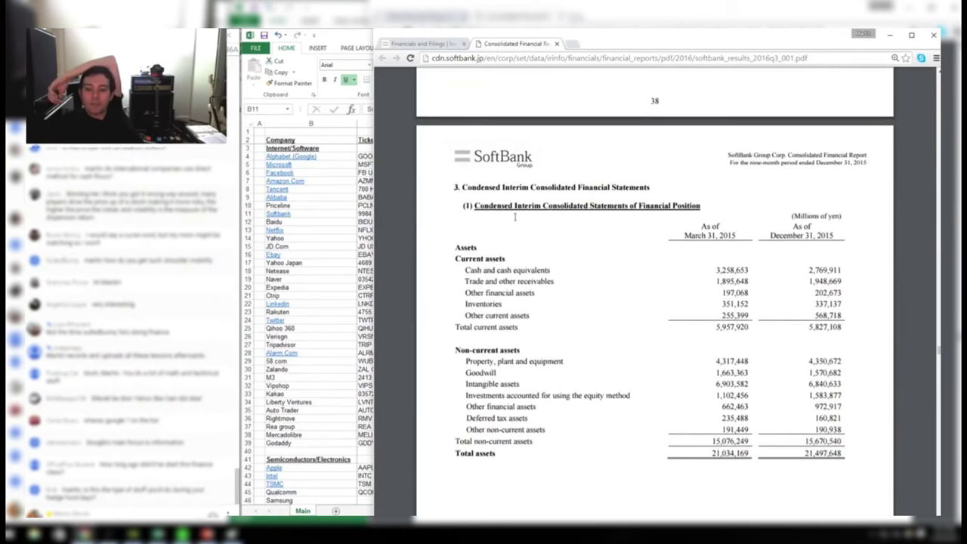
drag(733, 236, 684, 236)
Switch to the Paint notes and start a new paragraph reading "Japan =" below the IFRS line.
key(alt+Tab)
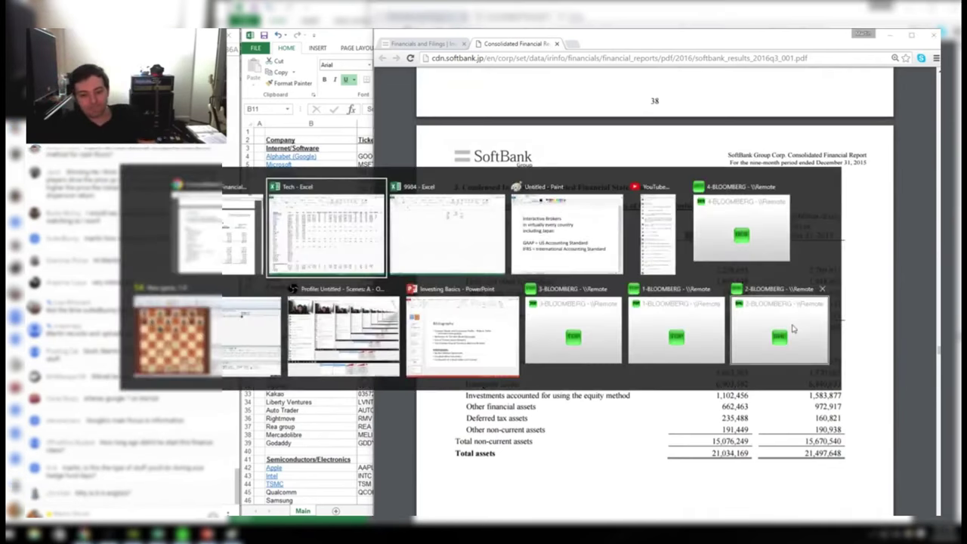
key(alt+Tab)
key(alt+Tab)
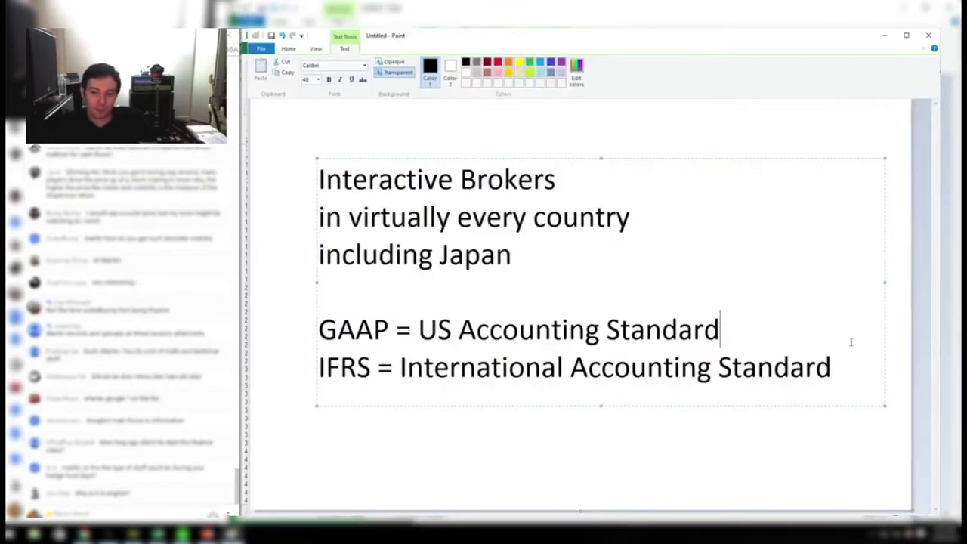
key(Return)
key(Return)
text(J)
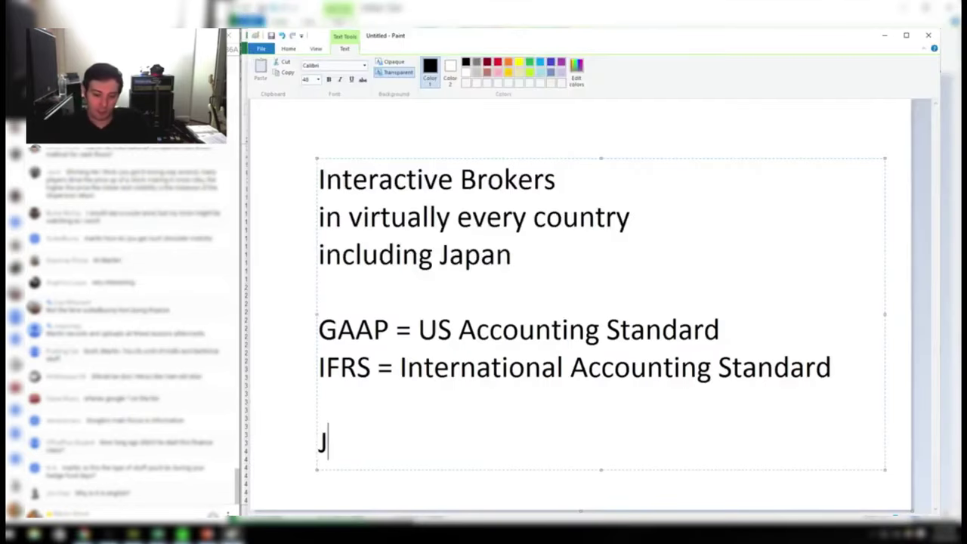
text(apan =)
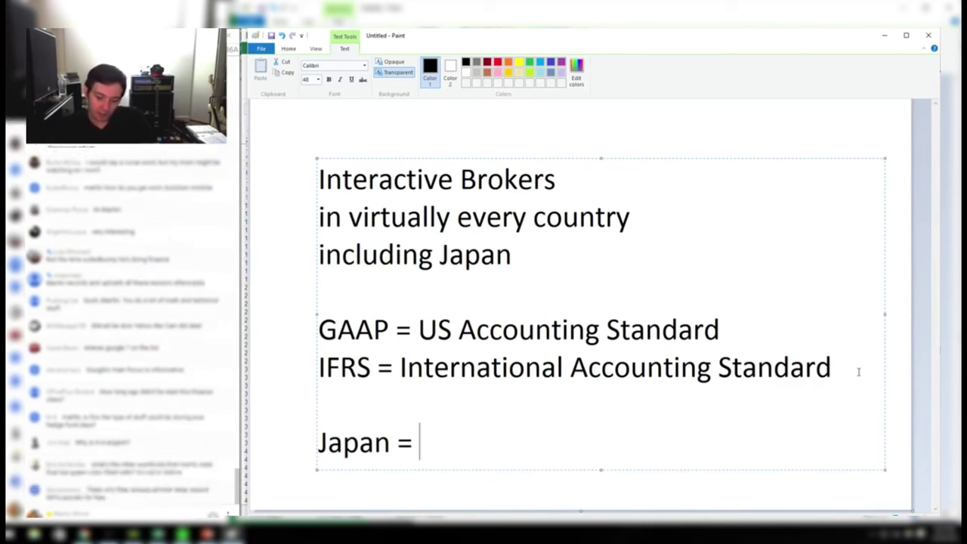
Check the balance sheet date in the report, and complete the Japan note in Paint with "Fiscal year always on March 31st".
key(alt+Tab)
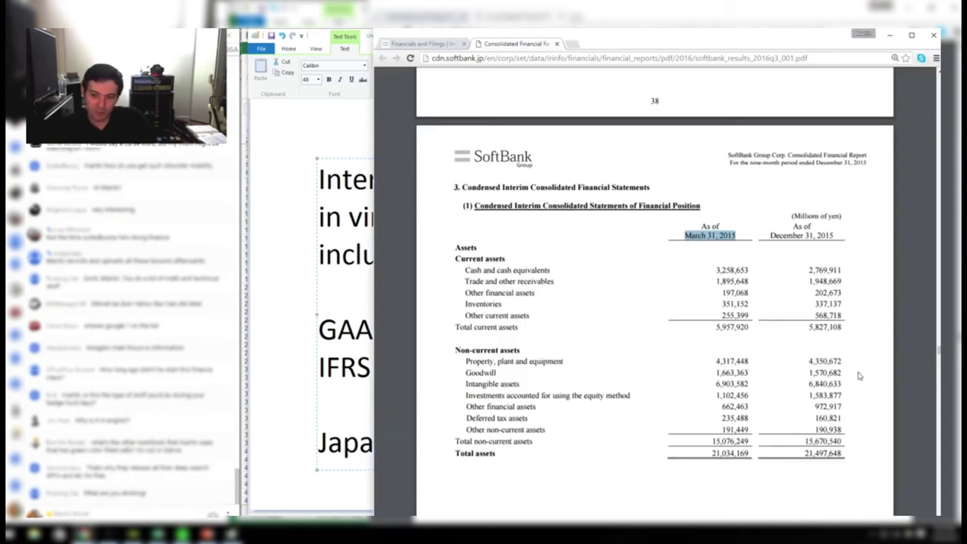
key(alt+Tab)
text(Fiscal )
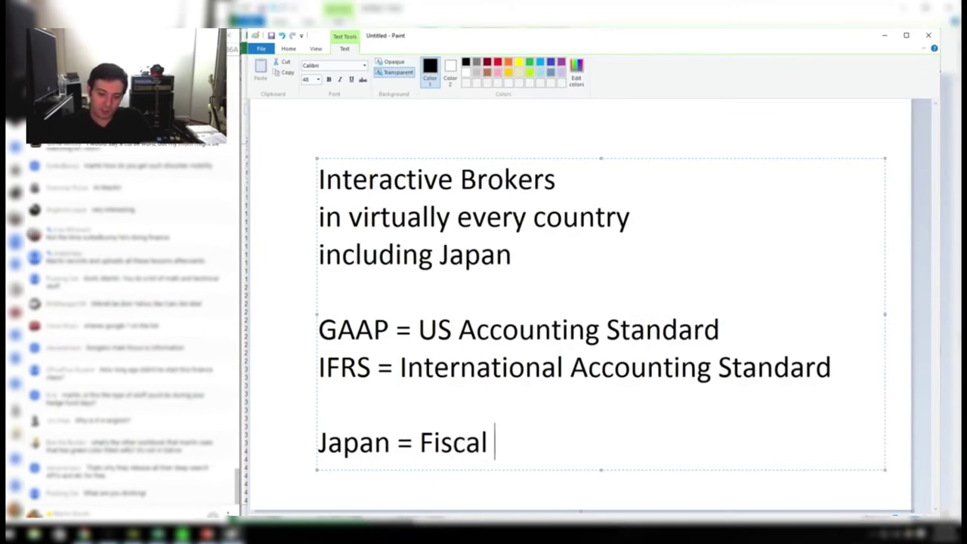
text(year alwaqys i)
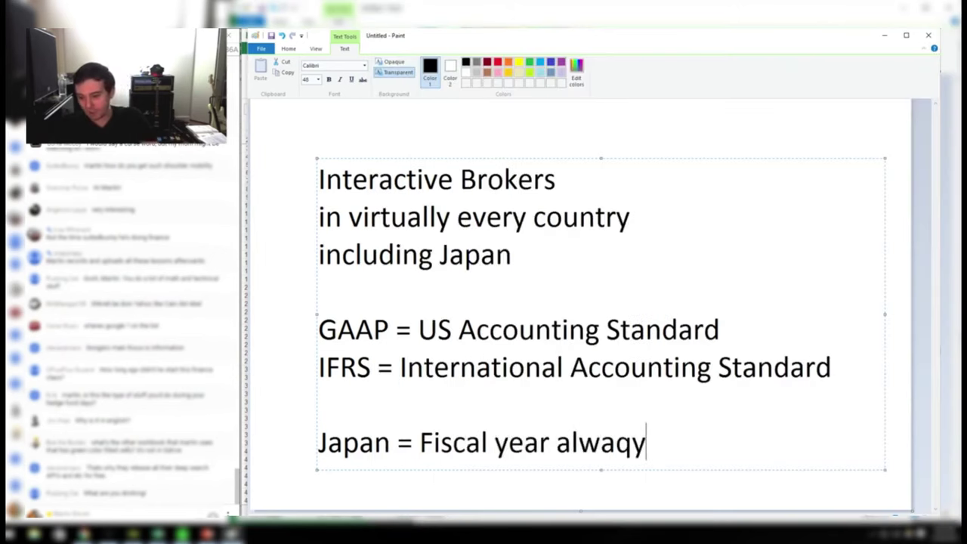
key(BackSpace)
key(BackSpace)
text(ys on March 31s5t)
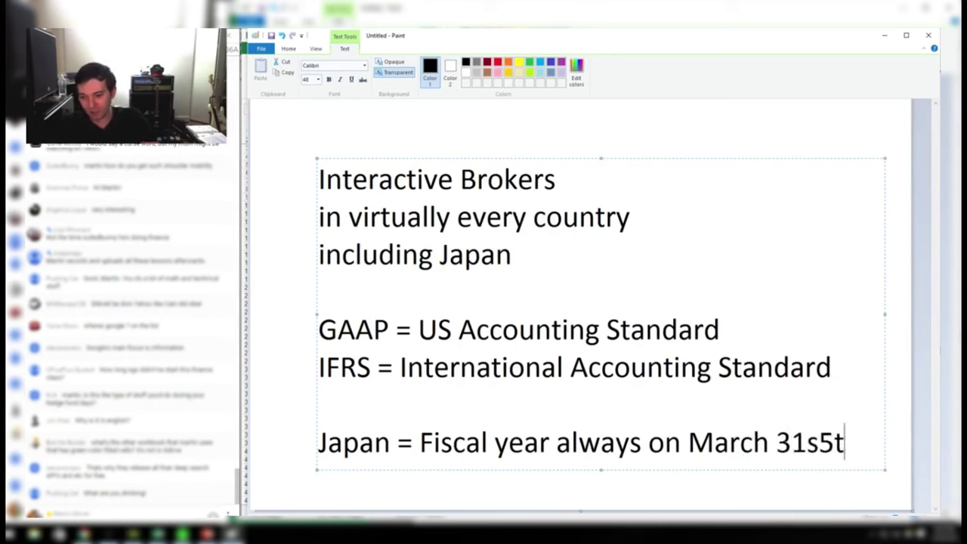
key(BackSpace)
key(BackSpace)
text(t,)
key(BackSpace)
Add the line "FY2015 ends on 3/31/2016" beneath the Japan fiscal year note.
key(Return)
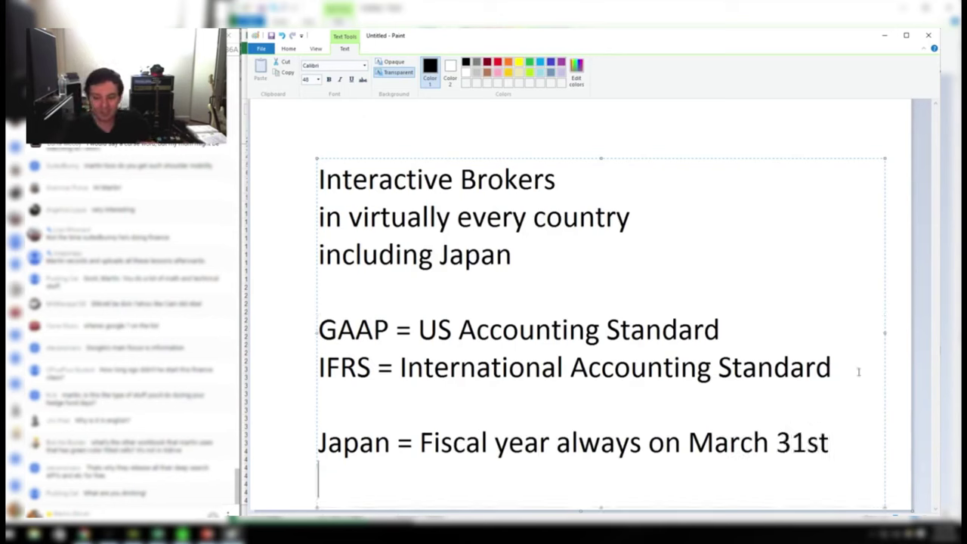
text(FTY)
key(BackSpace)
key(BackSpace)
text(Y2)
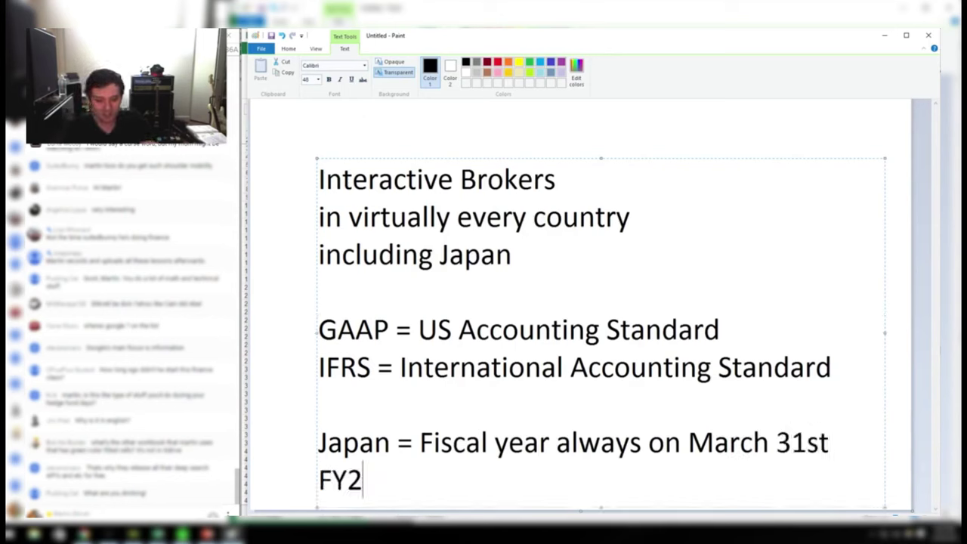
text(015wen)
key(BackSpace)
key(BackSpace)
key(BackSpace)
text(ends on)
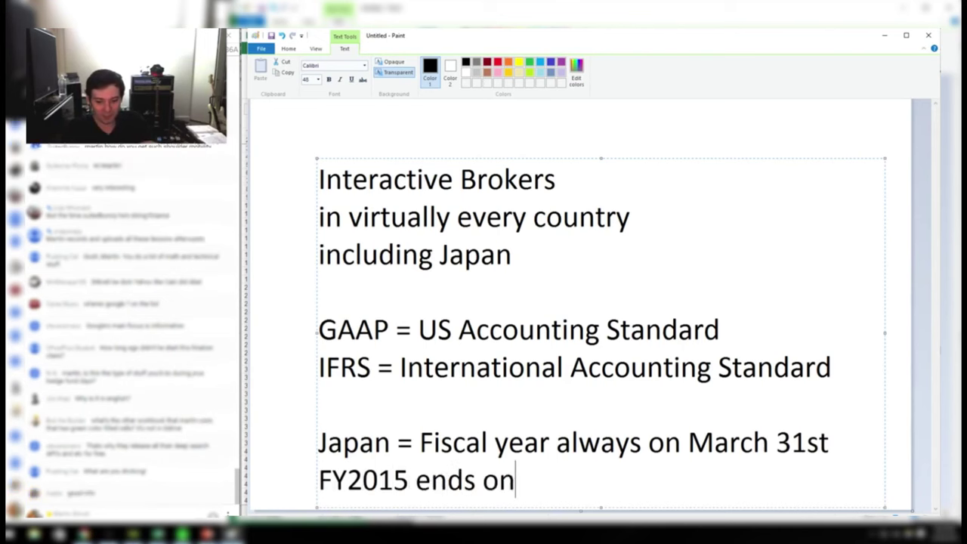
text( 3/31/201)
key(BackSpace)
text(2011)
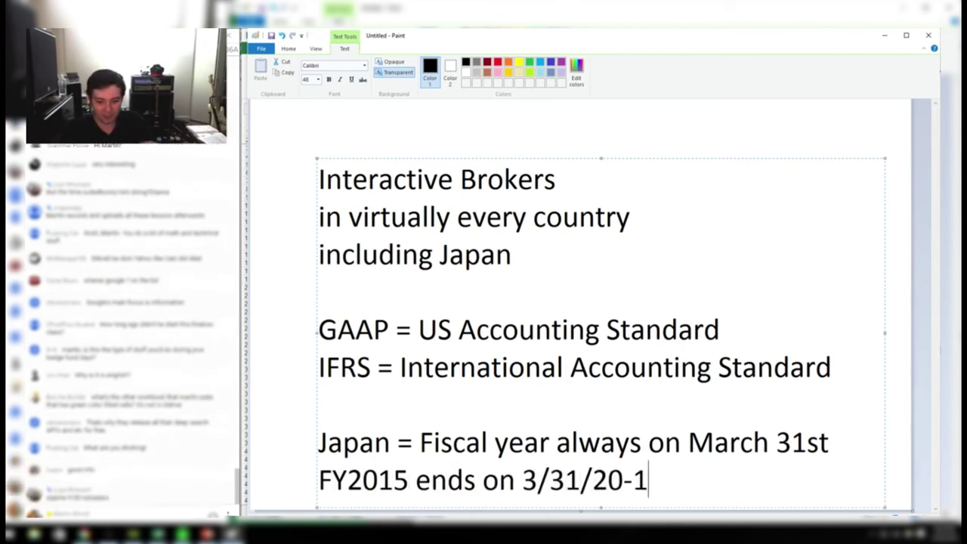
key(BackSpace)
key(BackSpace)
text(16)
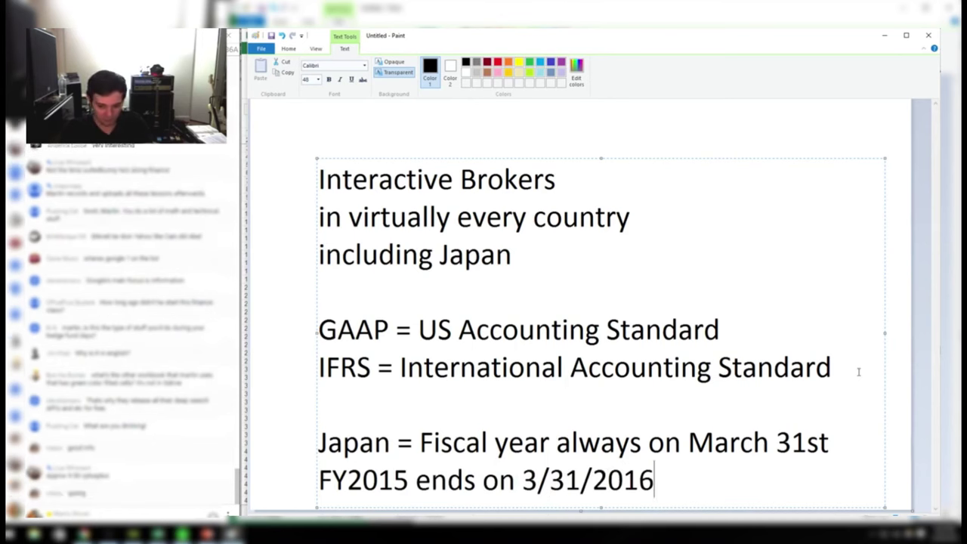
Switch to the 9984 Excel workbook with the SoftBank valuation sheet.
key(alt+Tab)
key(alt+Tab)
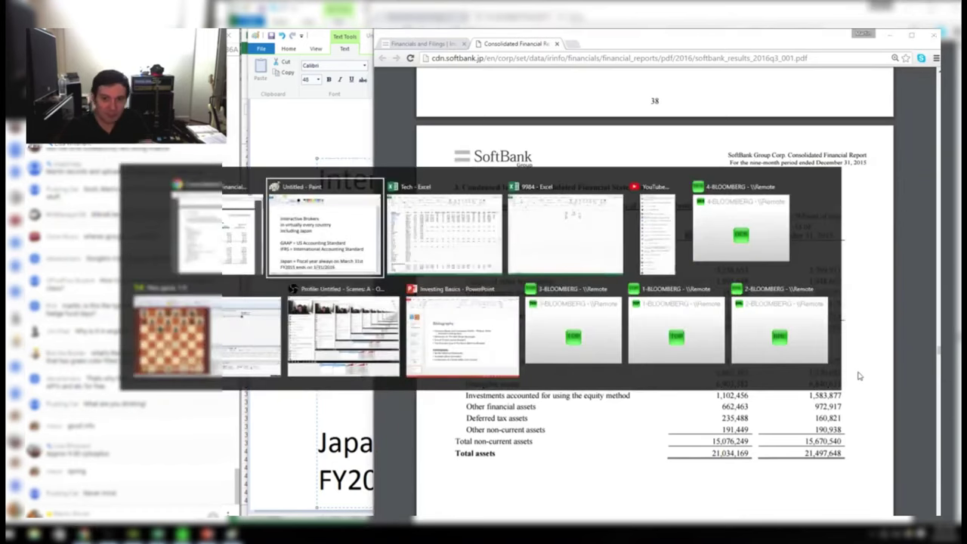
key(alt+Tab)
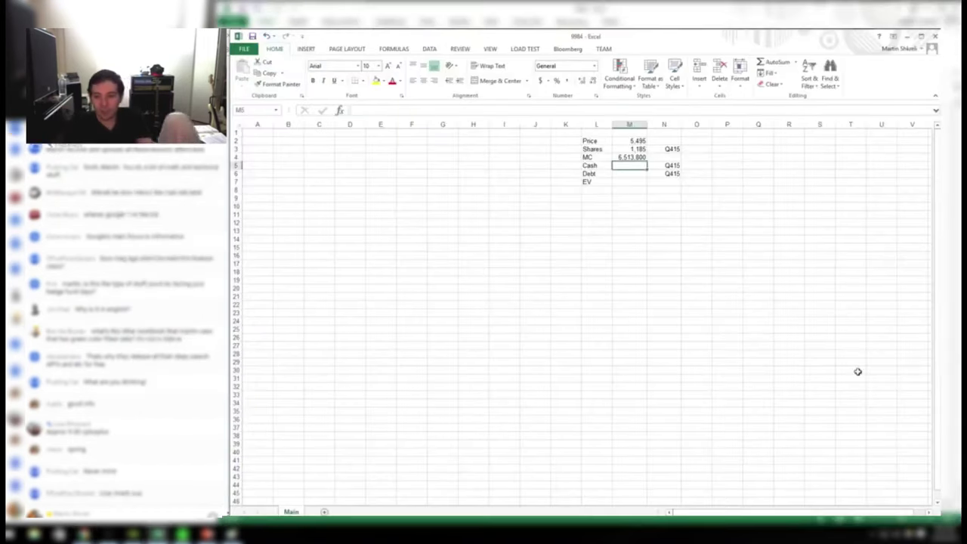
Enter 3258653 as the Cash value in M5, using the report's March 31, 2015 cash and cash equivalents figure.
key(alt+Tab)
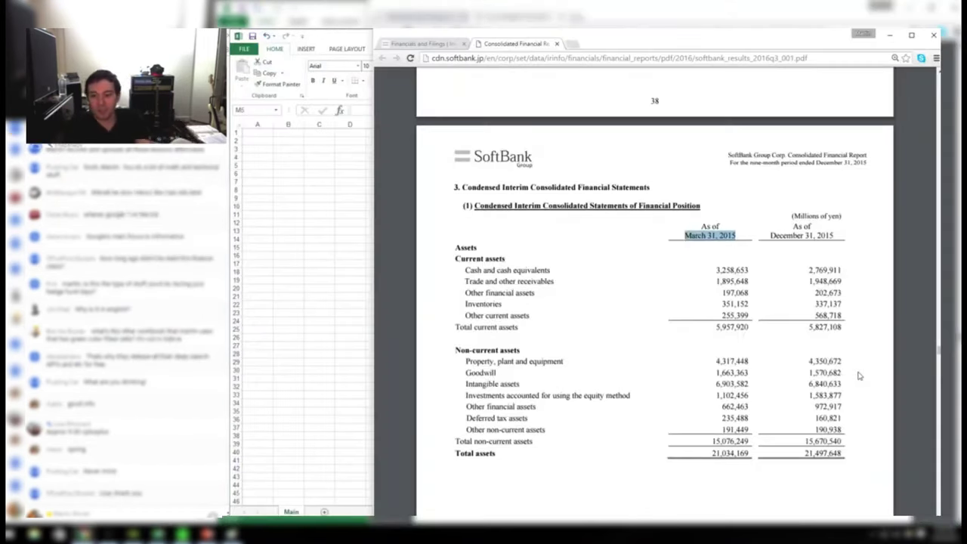
key(alt+Tab)
text(=32)
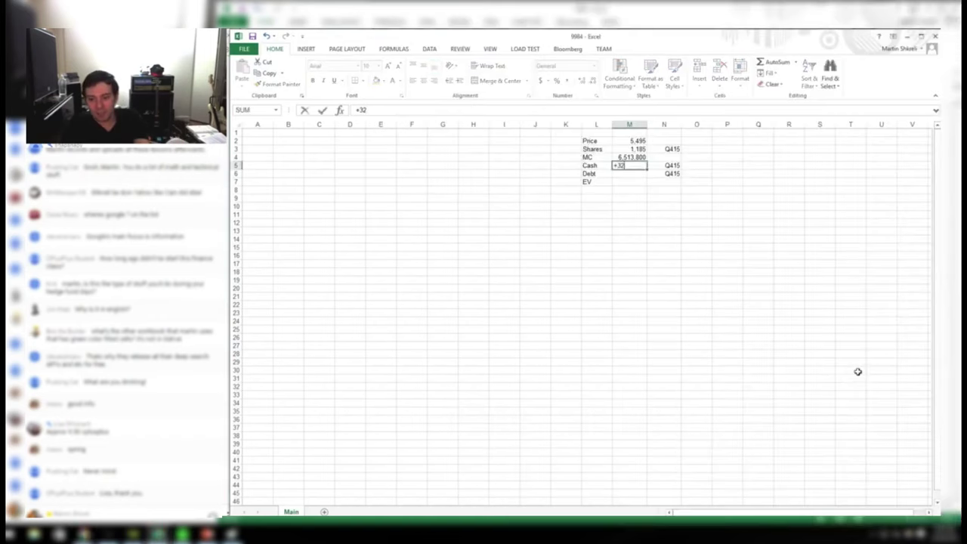
key(alt+Tab)
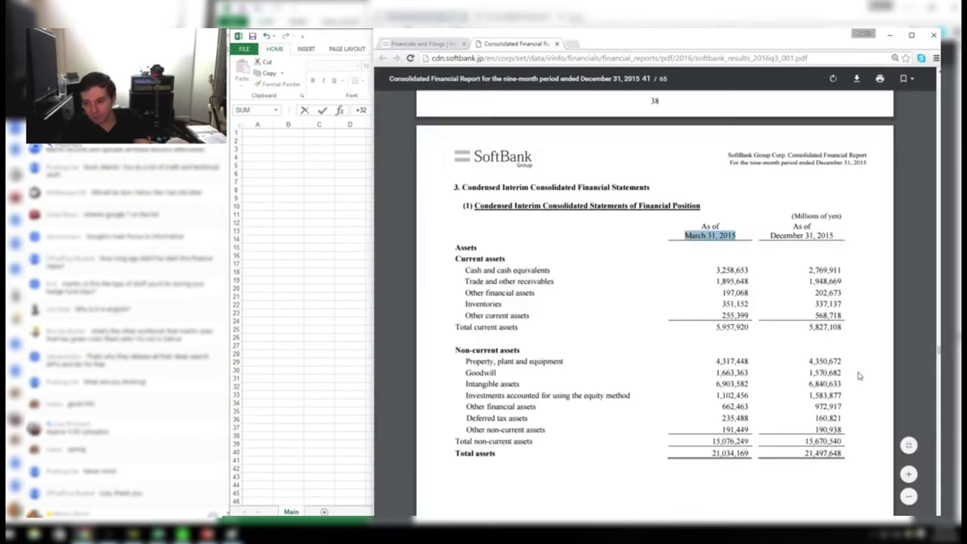
key(alt+Tab)
text(58)
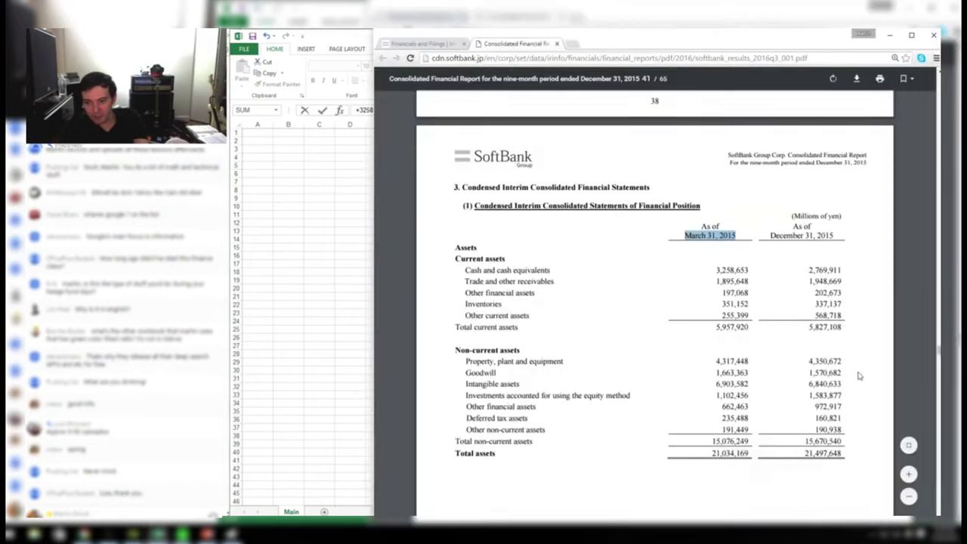
key(alt+Tab)
key(alt+Tab)
text(653)
key(ctrl+Return)
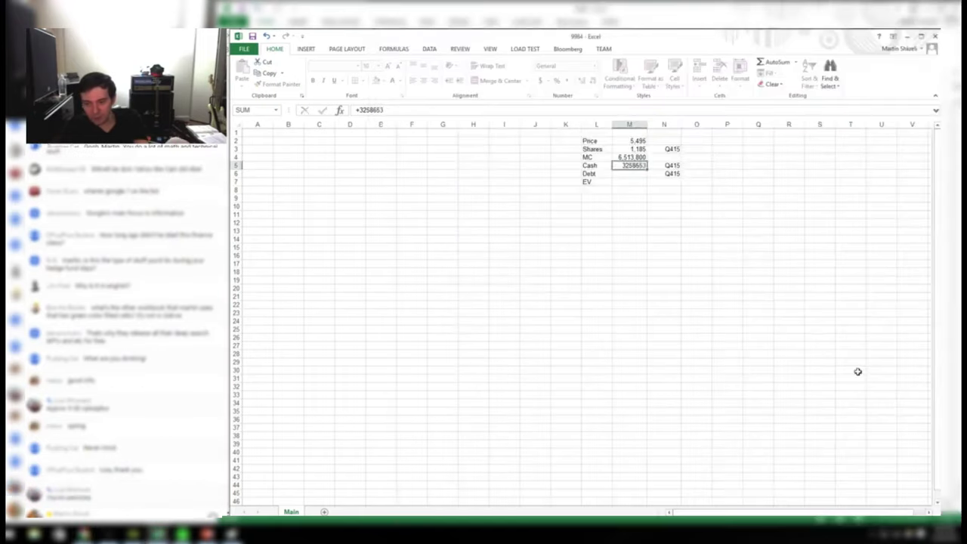
Format the Cash value as a number with zero decimals and a thousands separator.
key(ctrl+1)
key(Down)
key(Tab)
text(0)
key(alt+u)
key(Return)
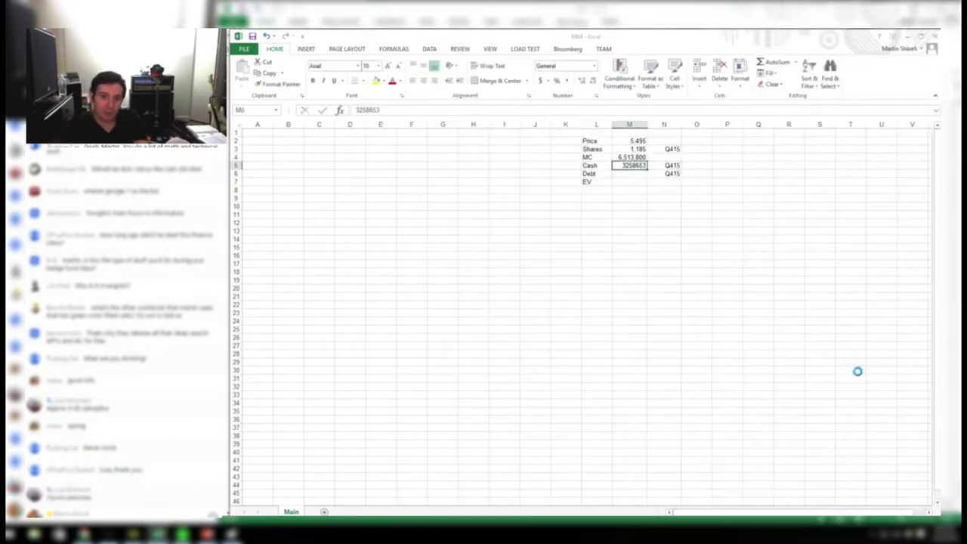
key(Return)
Switch to the browser, open amazon.com in a new tab, and search for "japan crisis".
key(alt+Tab)
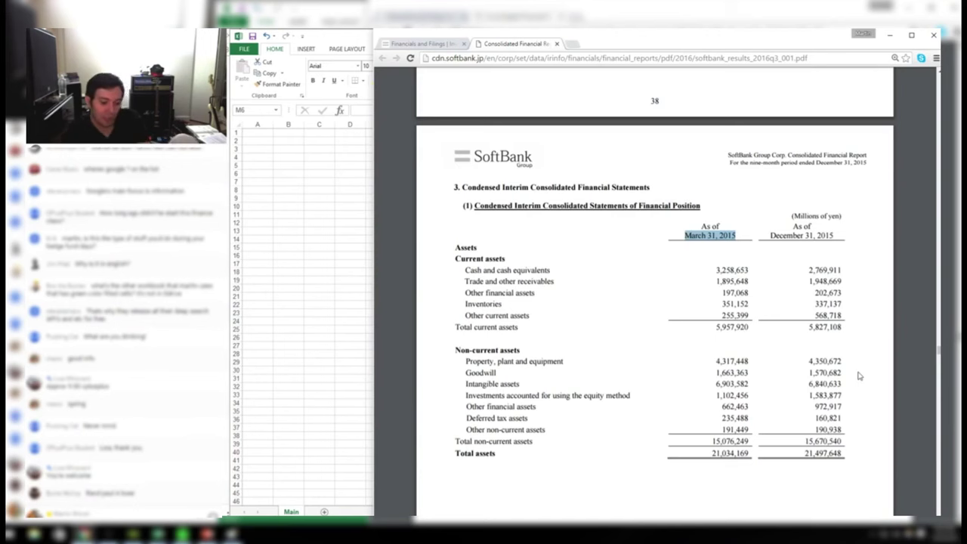
key(alt+Tab)
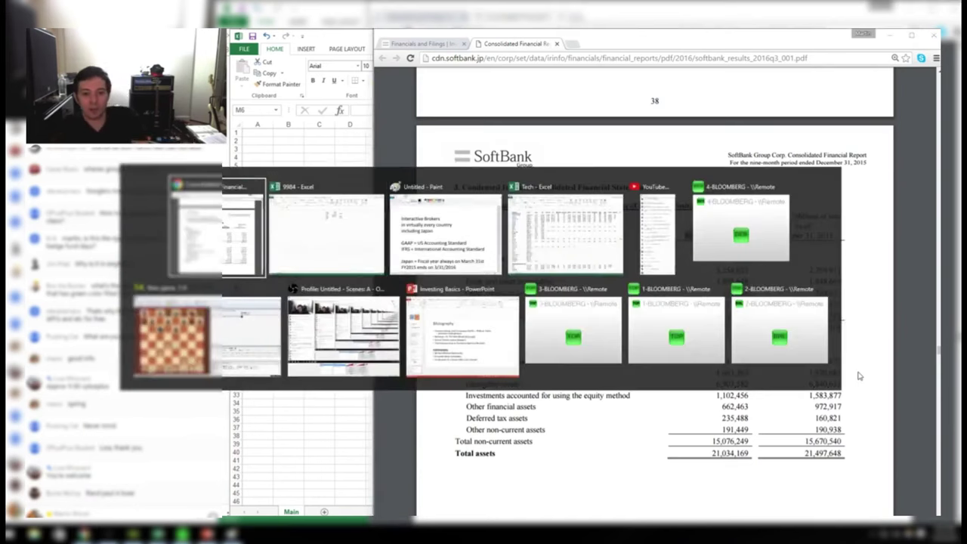
key(Escape)
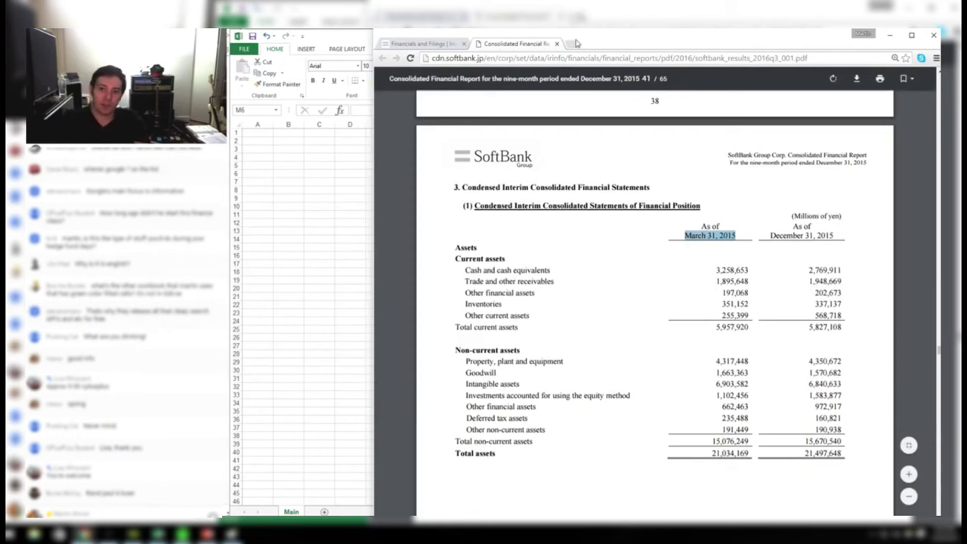
click(573, 44)
text(amazon.com)
key(Return)
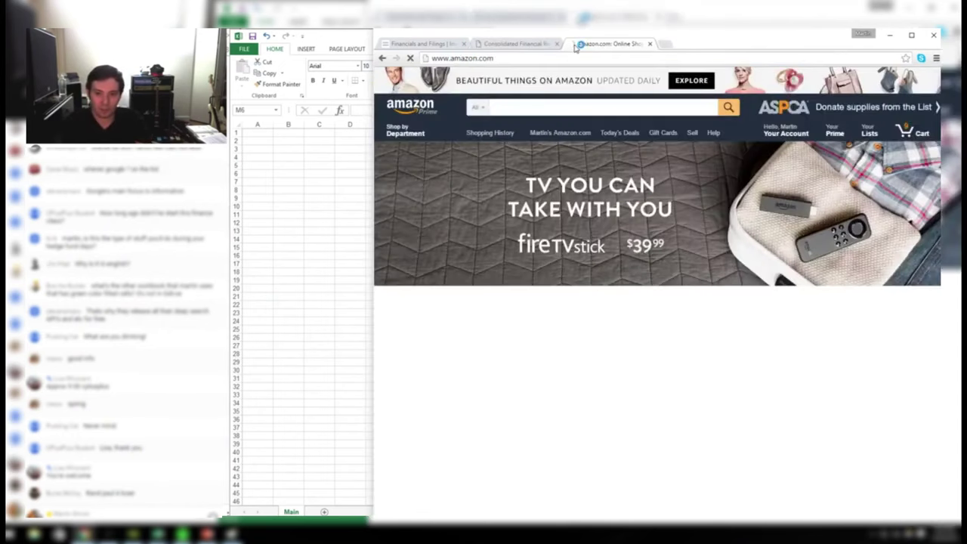
click(546, 108)
text(japan crisis)
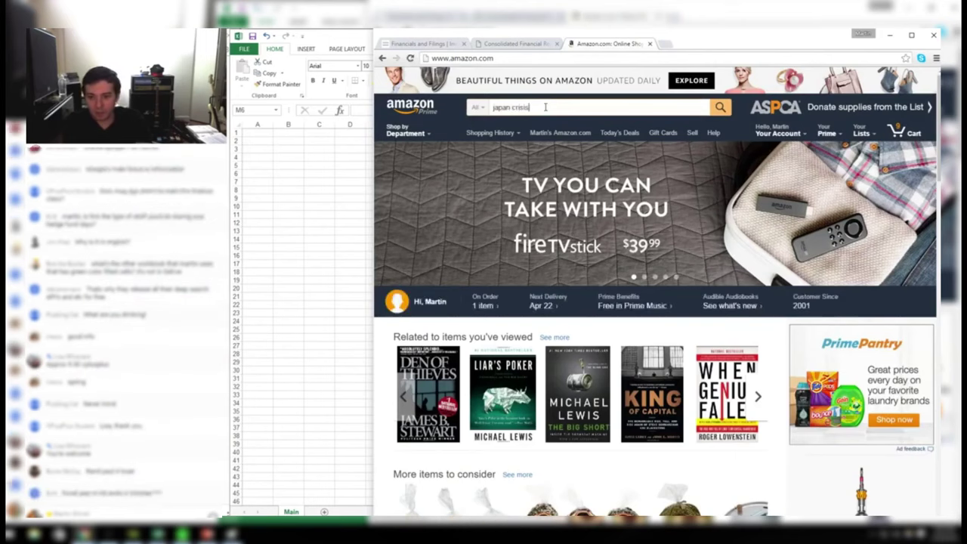
key(Return)
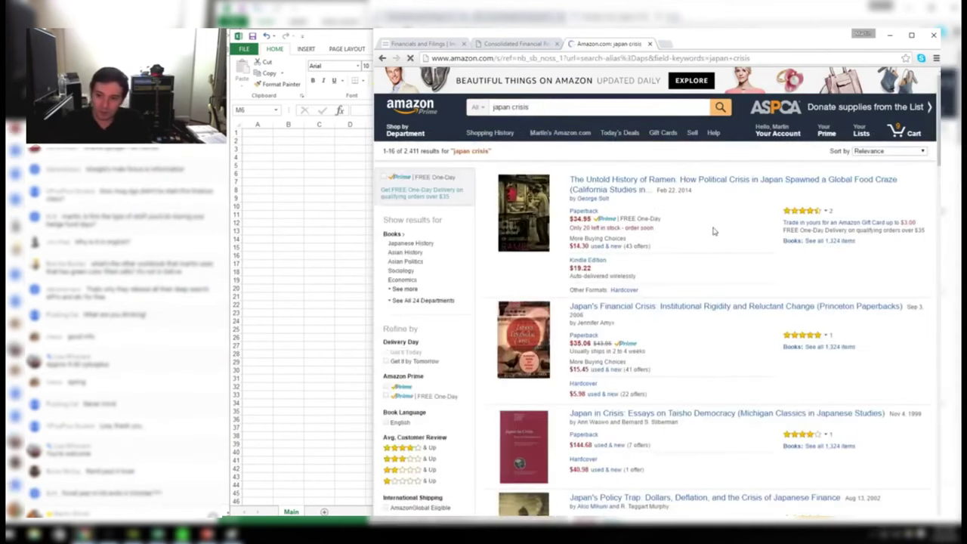
Examine the "japan crisis" search results for books about Japan's financial crisis.
triple_click(639, 191)
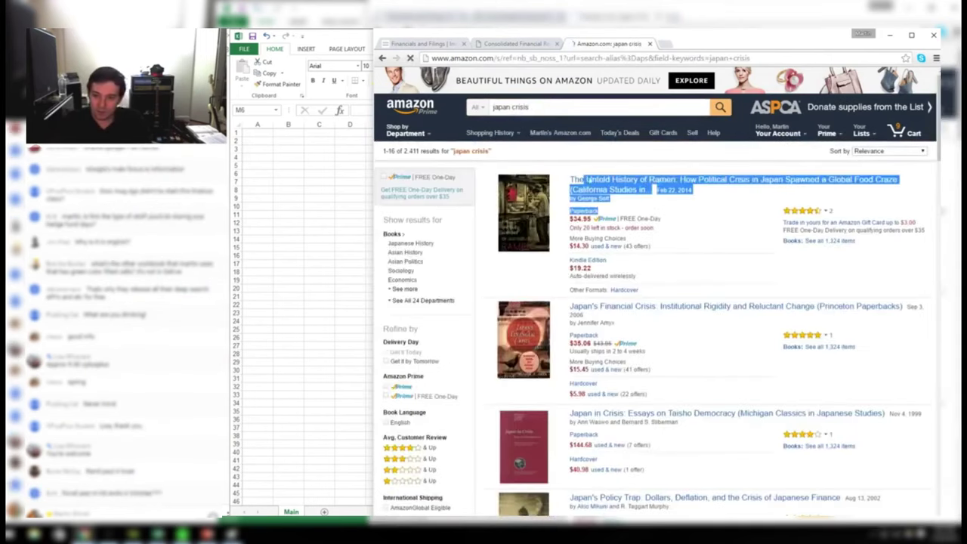
click(712, 344)
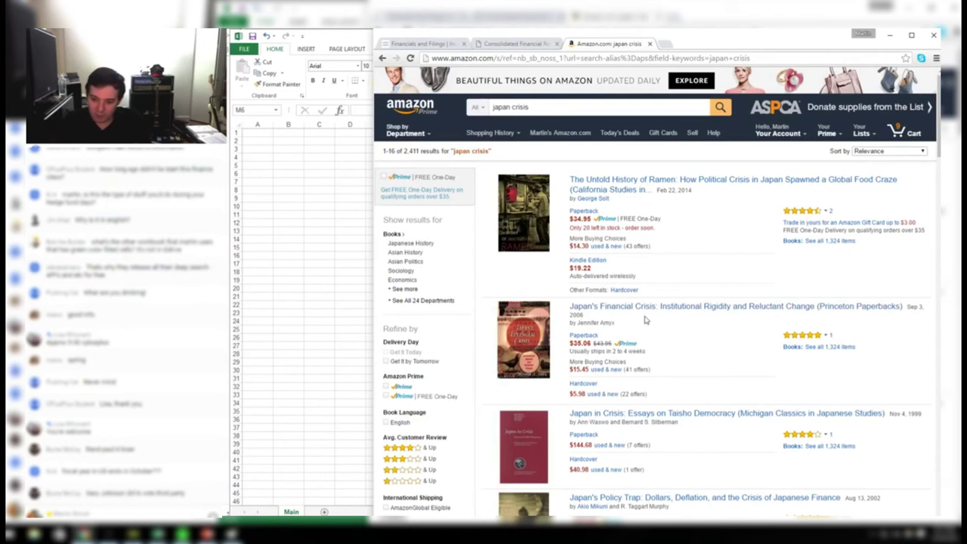
scroll(758, 316, down, 2)
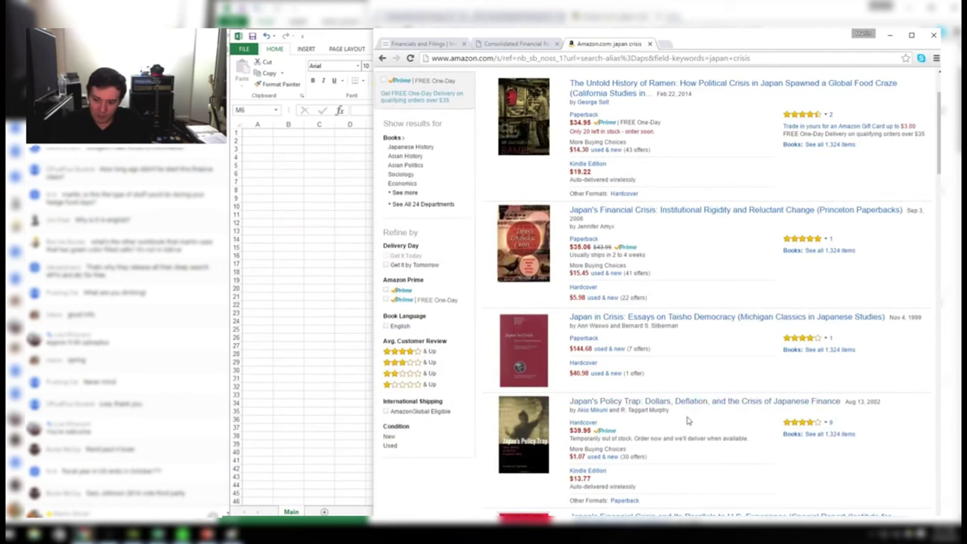
drag(688, 421, 647, 403)
scroll(687, 384, down, 2)
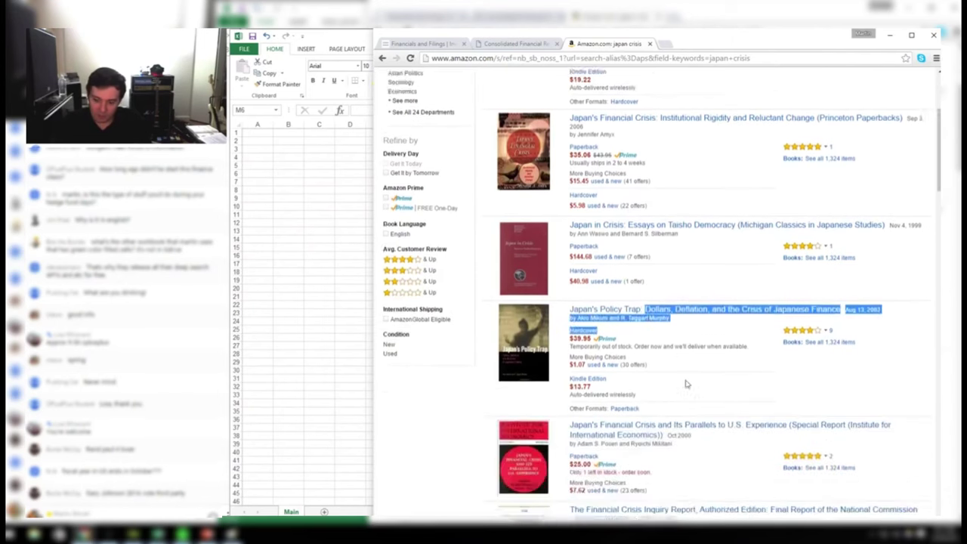
scroll(762, 416, down, 2)
scroll(797, 338, down, 5)
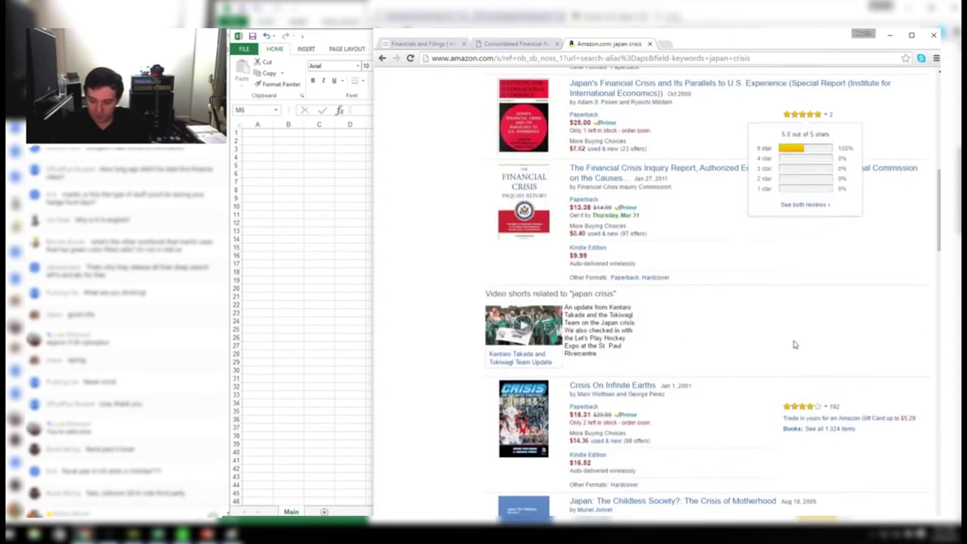
scroll(794, 341, down, 5)
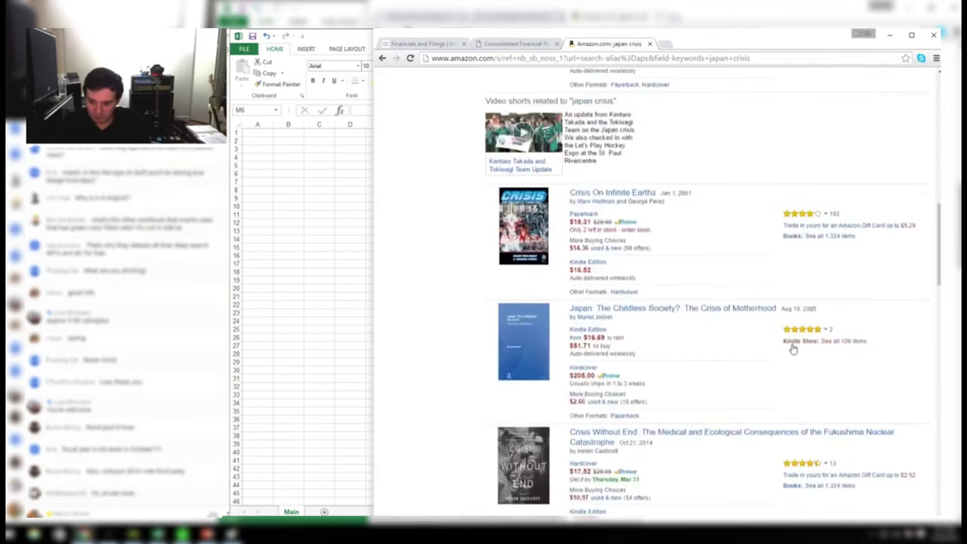
scroll(793, 349, down, 3)
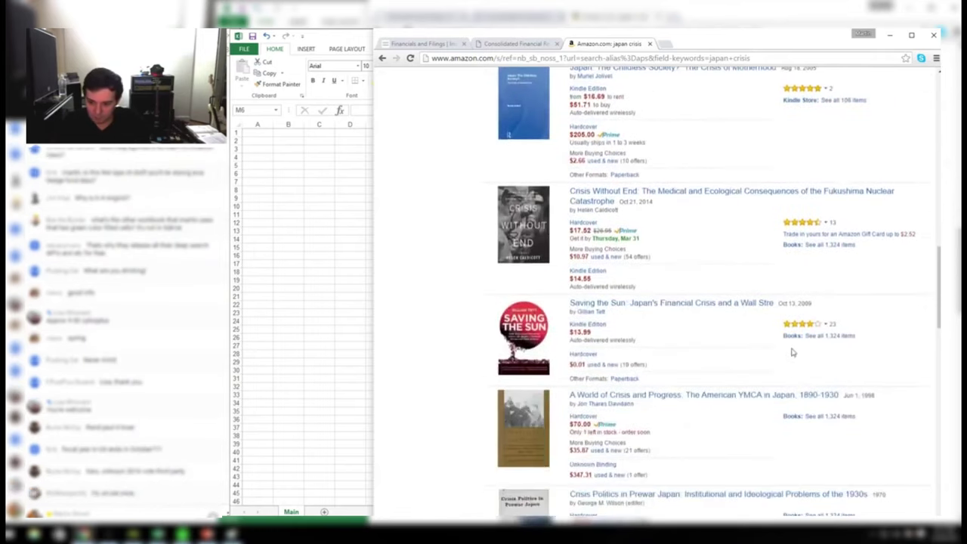
scroll(771, 340, up, 20)
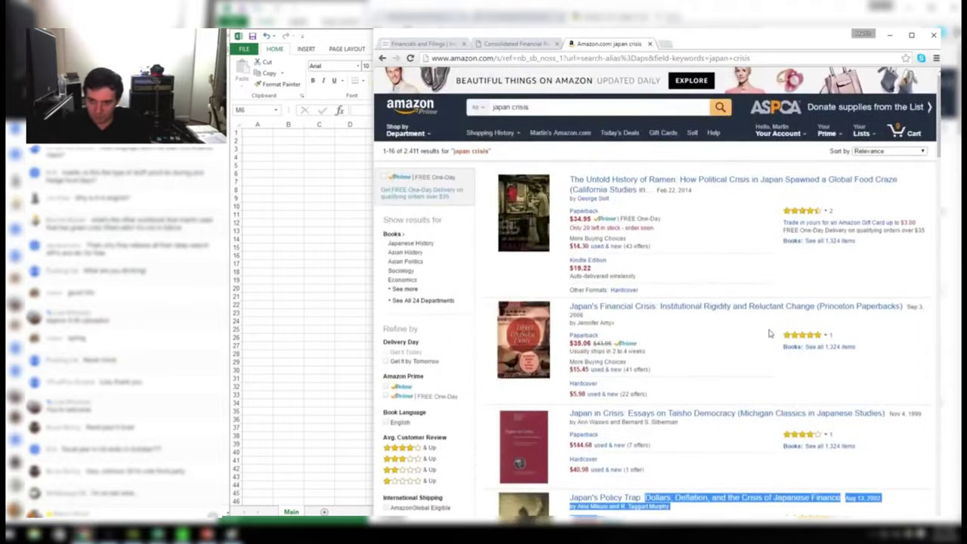
Change the Amazon search to "japan lost decade" and run it.
click(502, 107)
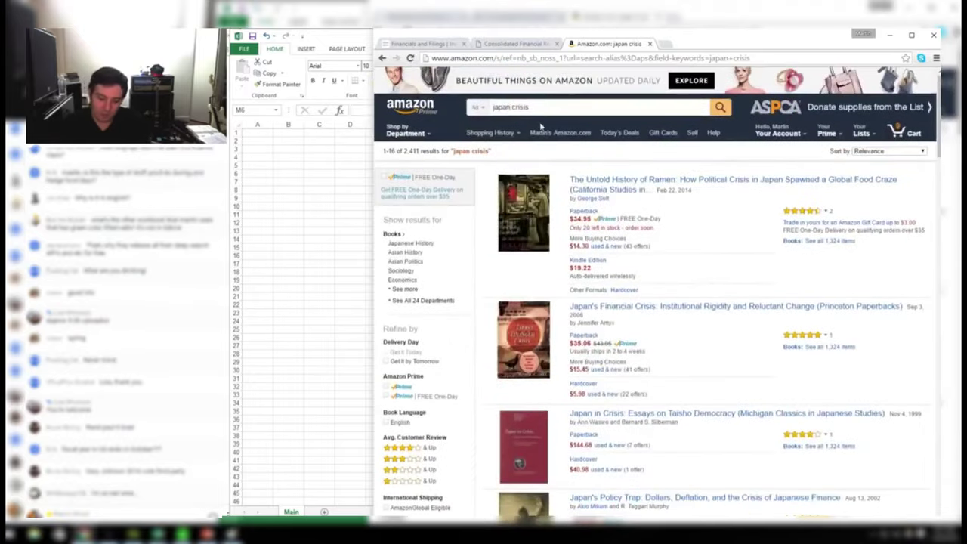
text(financial)
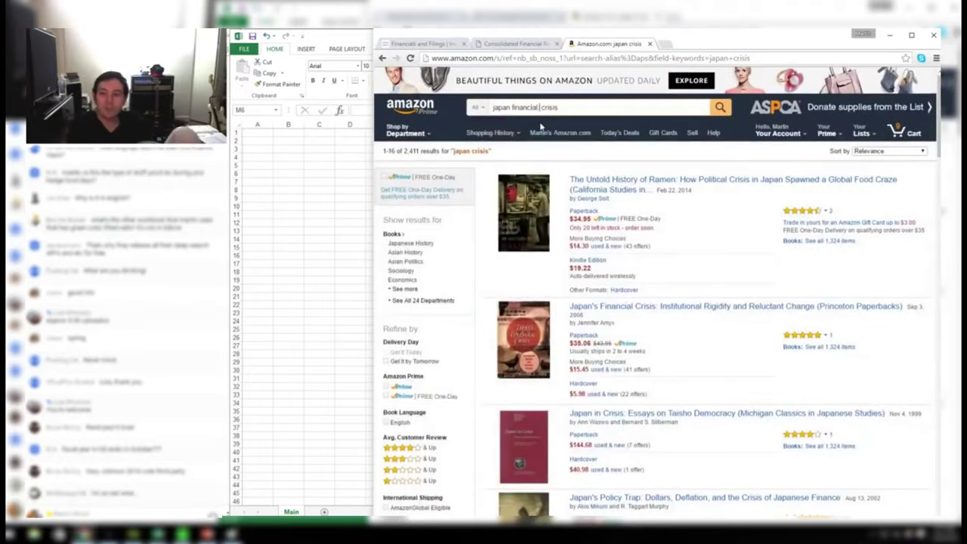
key(ctrl+shift+Left)
text(los)
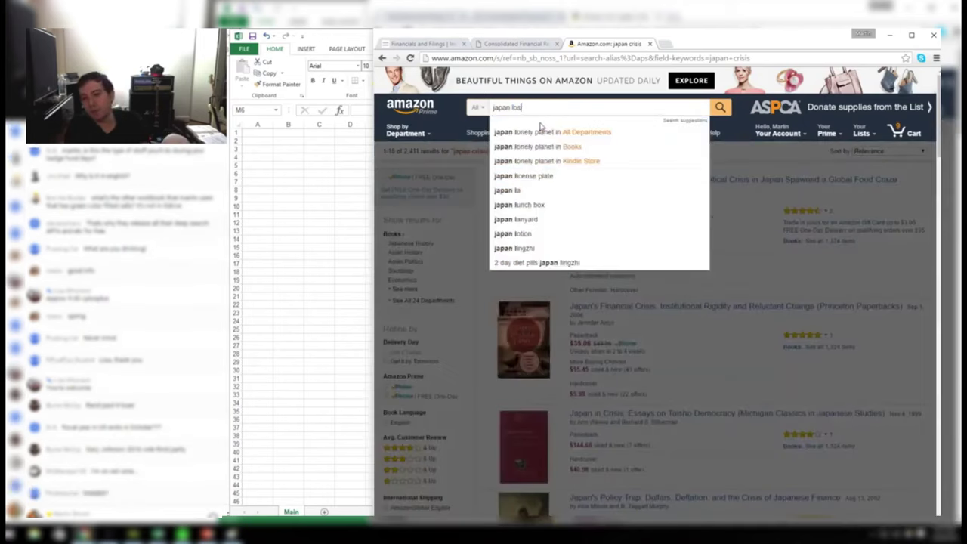
text(t decade)
key(Return)
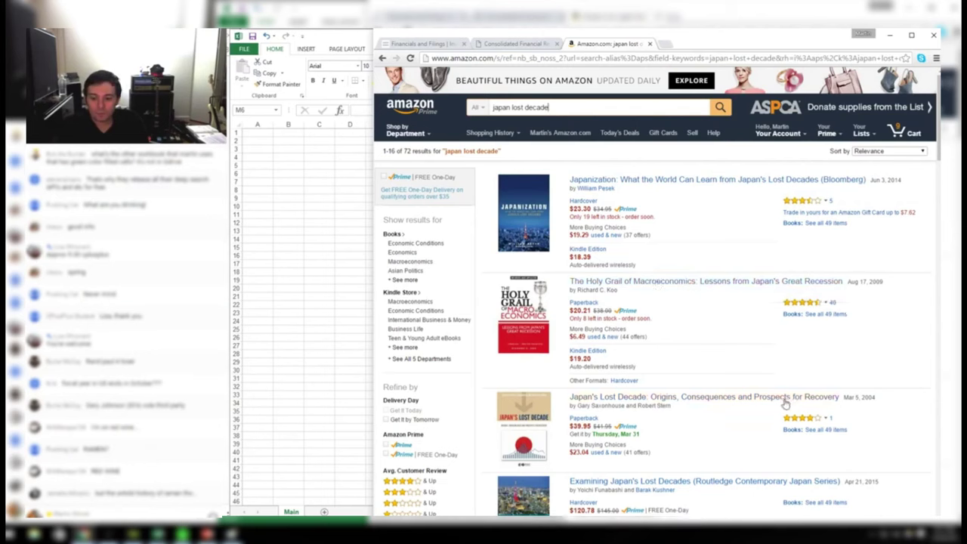
Add the new hardcover of "Japanization: What the World Can Learn from Japan's Lost Decades" to the cart and close the Amazon tab.
click(657, 181)
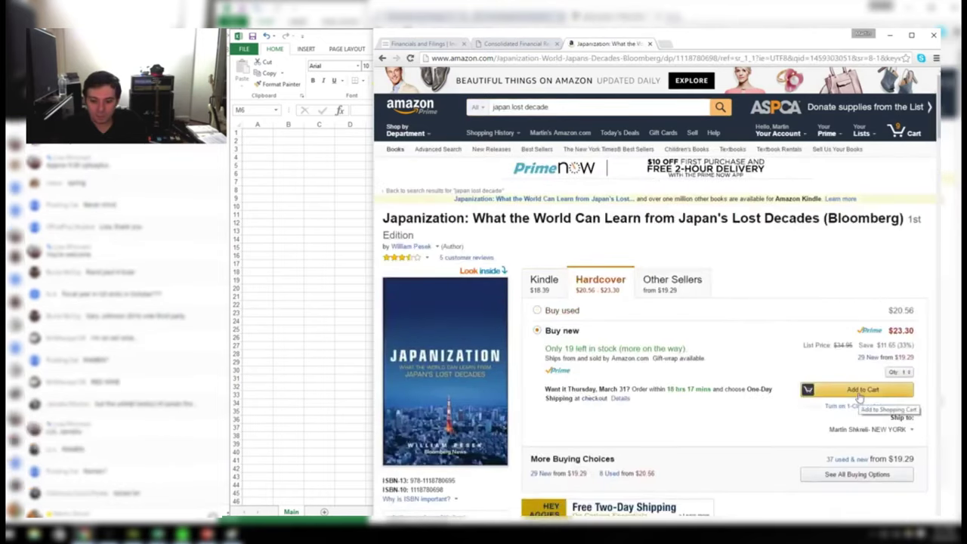
click(859, 394)
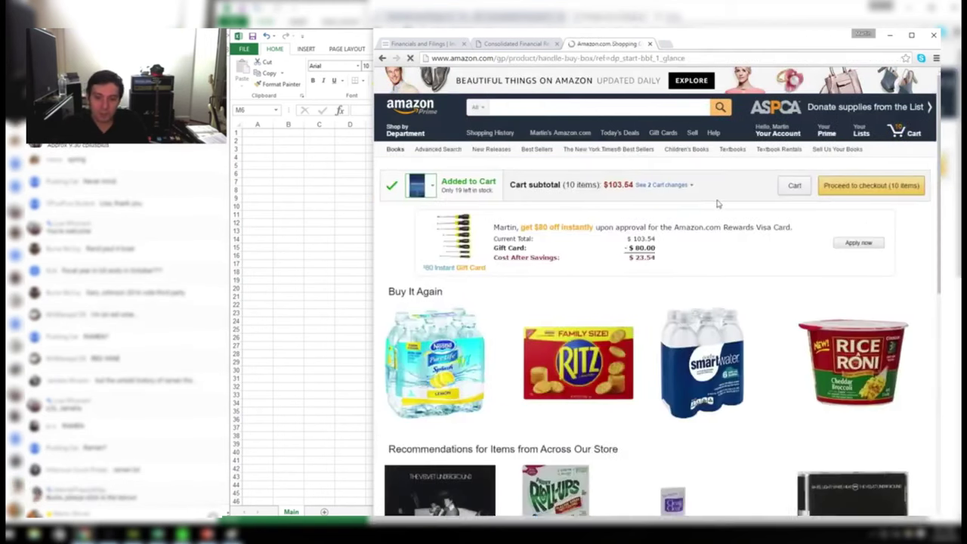
click(649, 43)
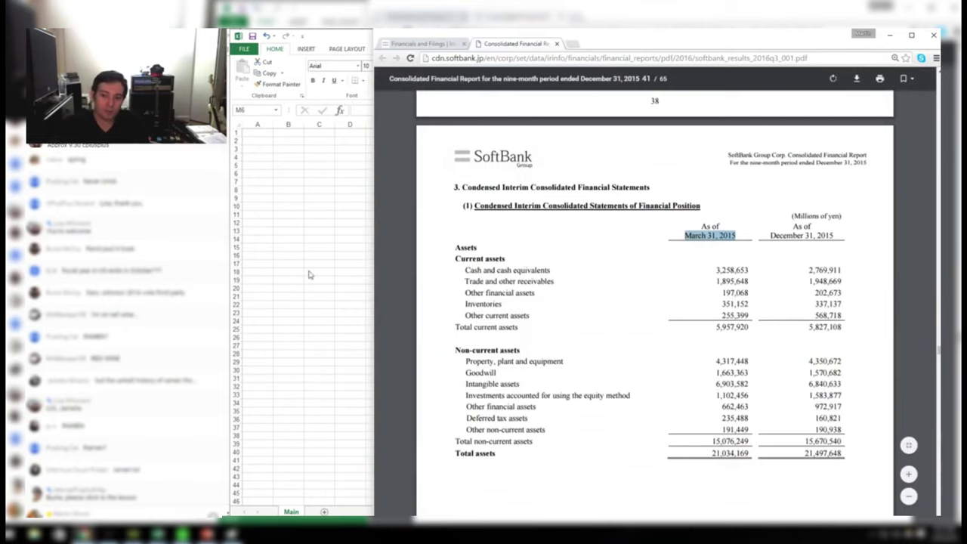
Return to the 9984 workbook and add the report's current other financial assets to Cash, making the formula 3258653+197068.
key(alt+Tab)
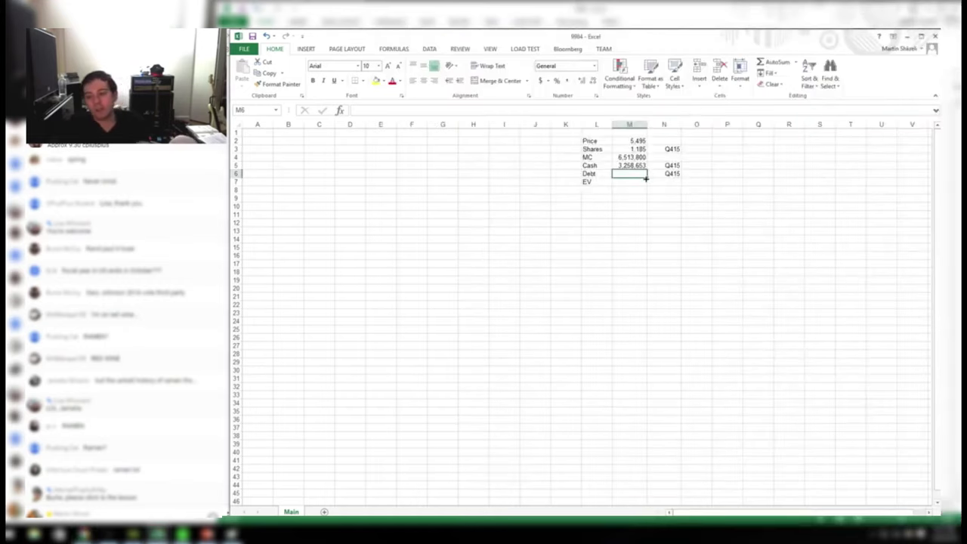
key(alt+Tab)
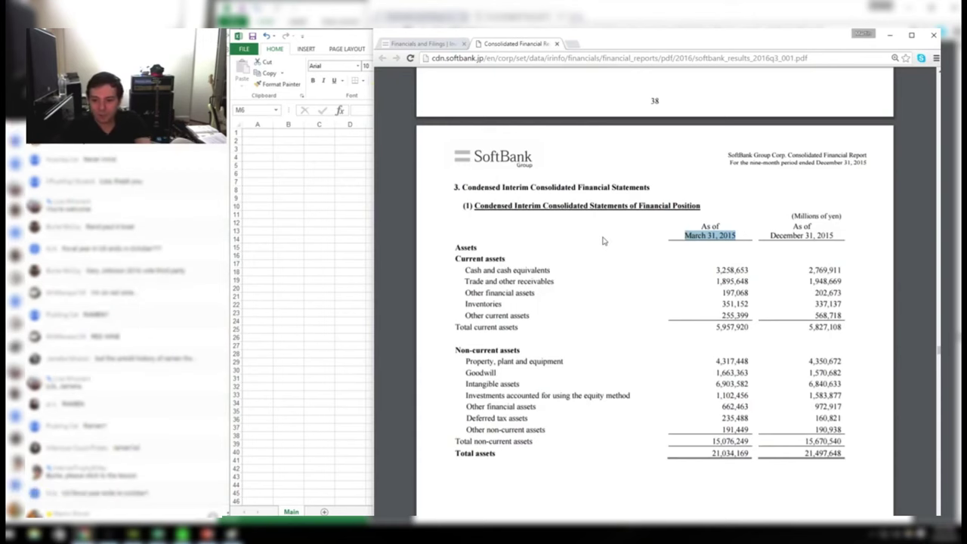
key(alt+Tab)
text(3258653)
key(Home)
text(+)
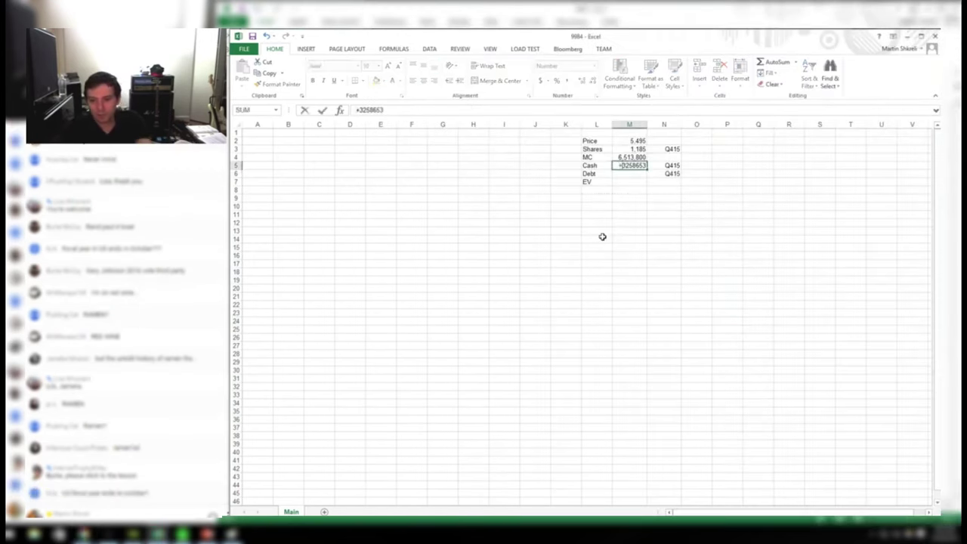
key(alt+Tab)
key(alt+Tab)
key(End)
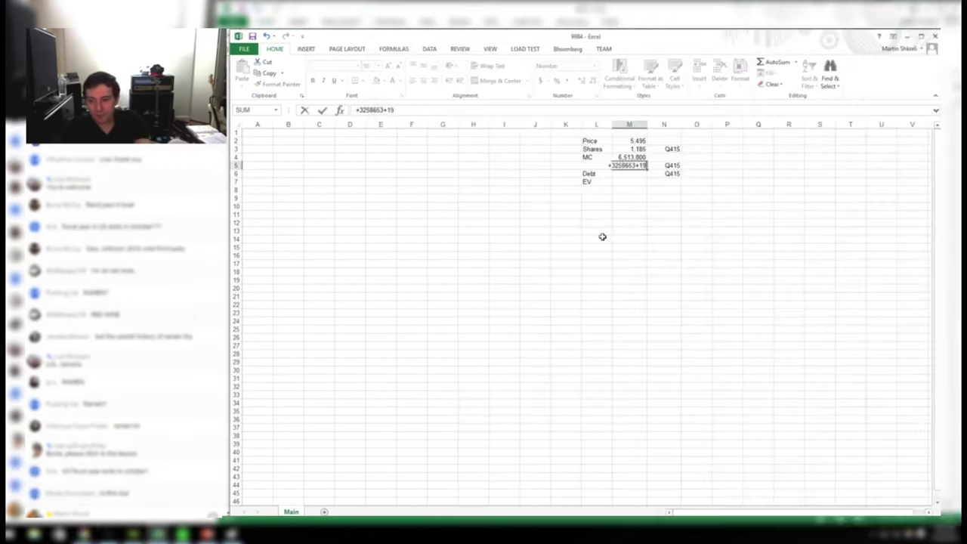
text(+197068)
key(Return)
key(Up)
key(Up)
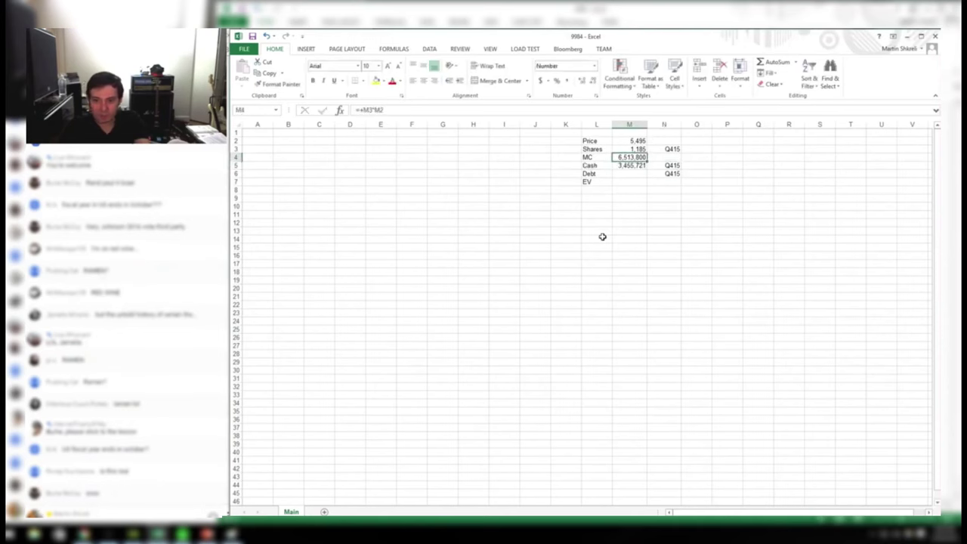
Select the Debt value cell, examine the non-current asset lines in the SoftBank report, and return to the workbook.
key(Down)
key(Down)
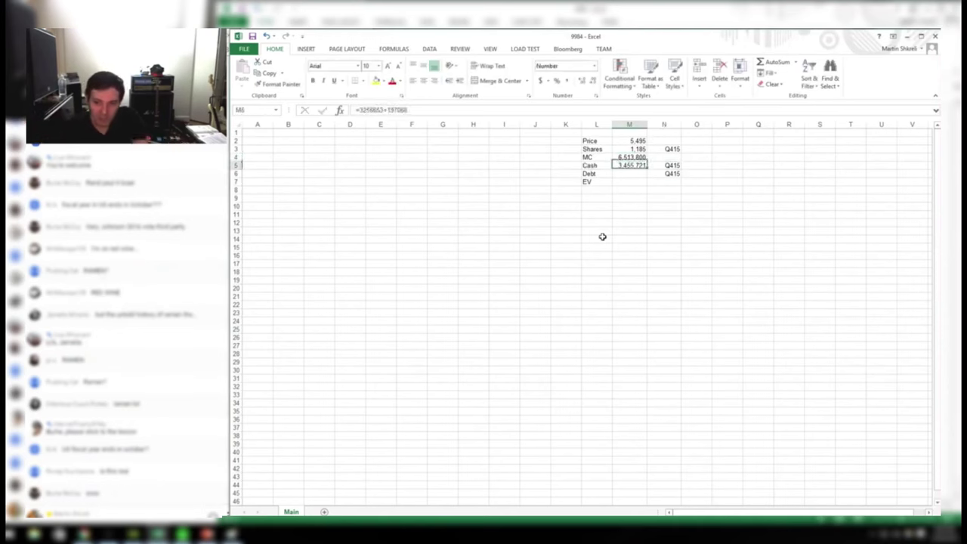
key(alt+Tab)
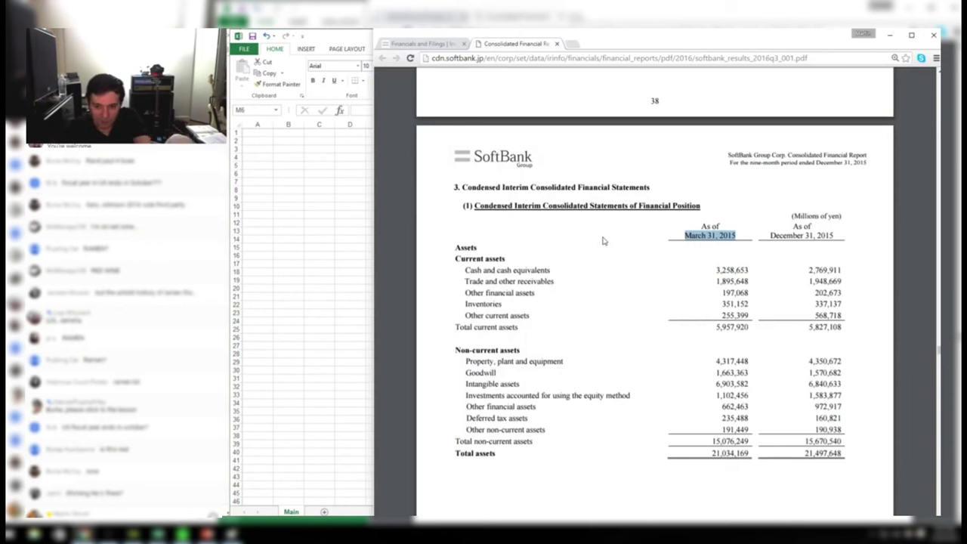
drag(466, 361, 443, 406)
click(751, 385)
key(alt+Tab)
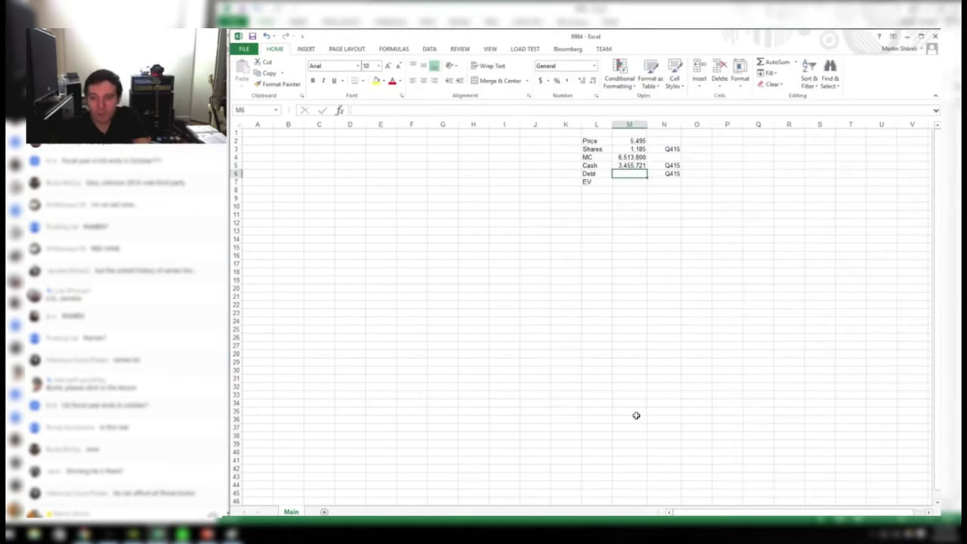
Add the report's March 2015 investments accounted for using the equity method to Cash, making the formula 3258653+197068+1102456.
text(+197068+)
key(alt+Tab)
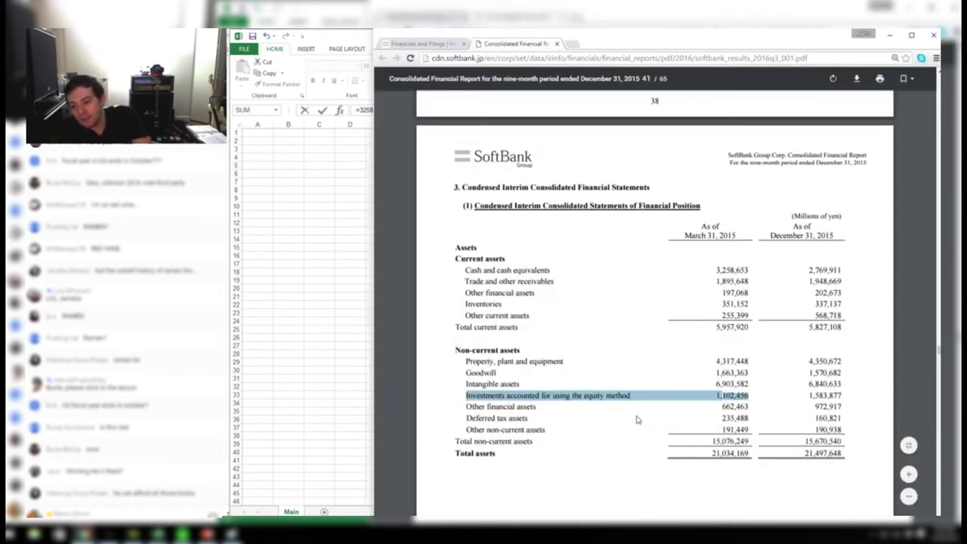
key(alt+Tab)
key(alt+Tab)
key(alt+Tab)
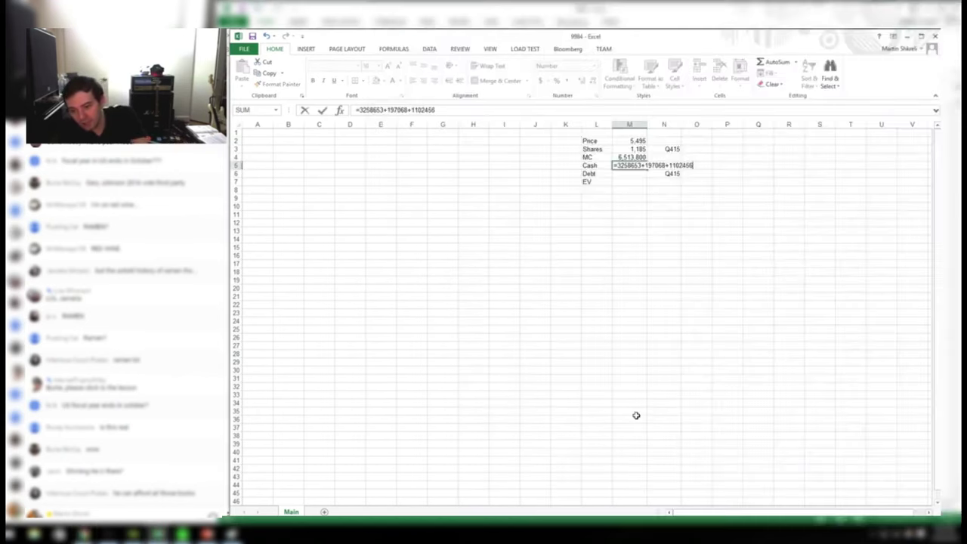
key(Escape)
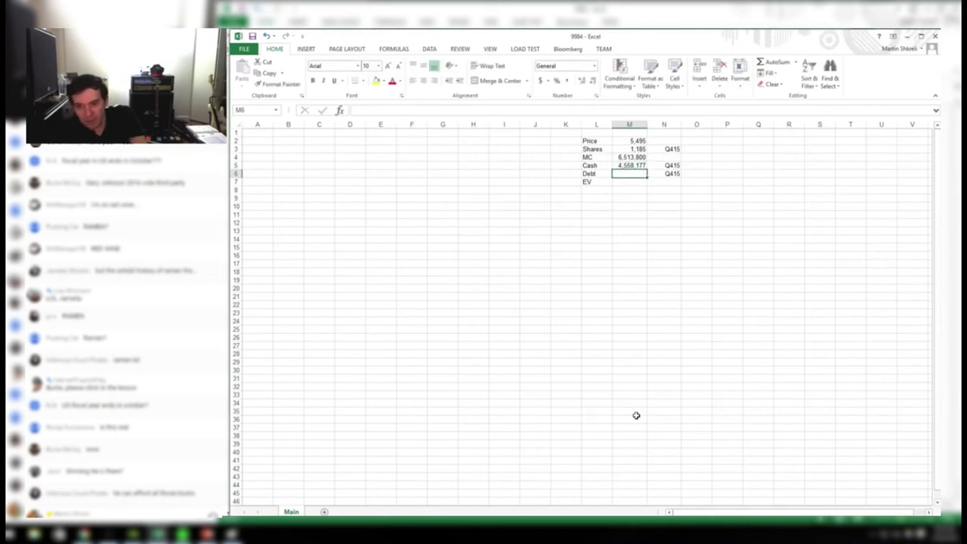
Extend the Cash formula with the report's March 2015 non-current other financial assets, 662463.
key(Up)
key(Up)
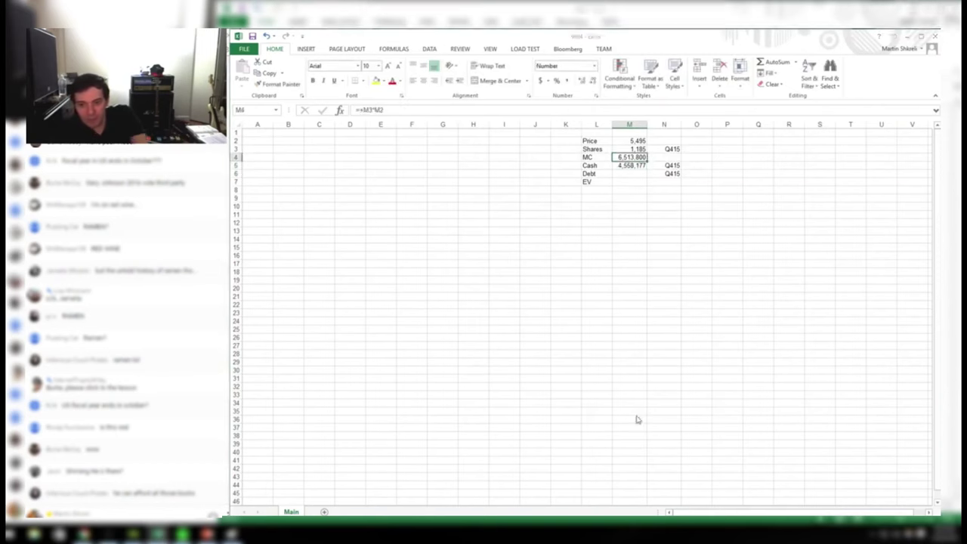
key(alt+Tab)
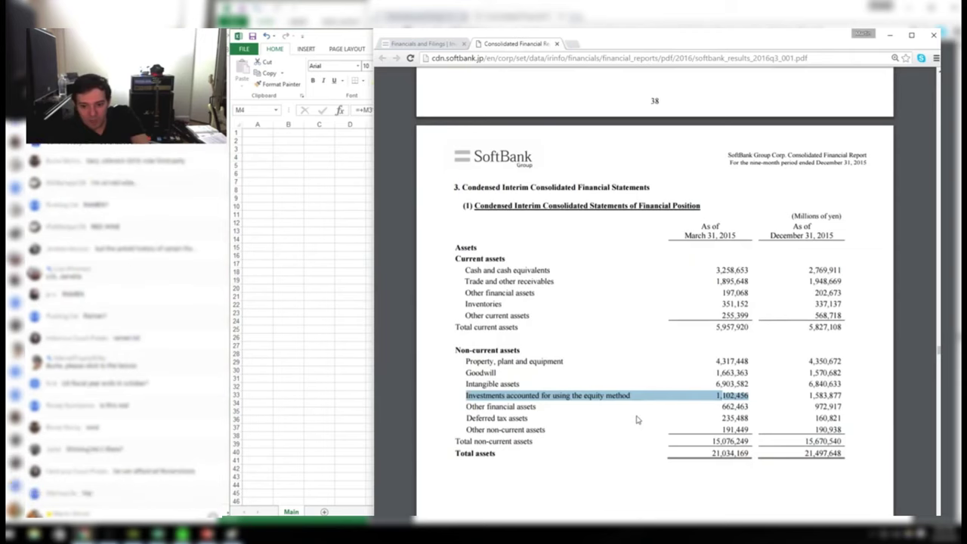
key(alt+Tab)
key(Down)
key(F2)
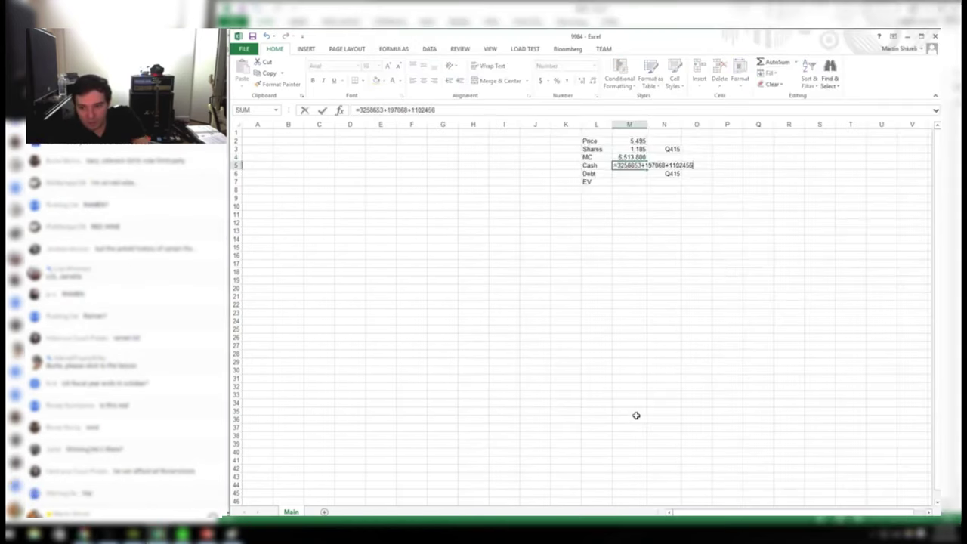
text(+6)
key(alt+Tab)
key(alt+Tab)
text(62)
key(Return)
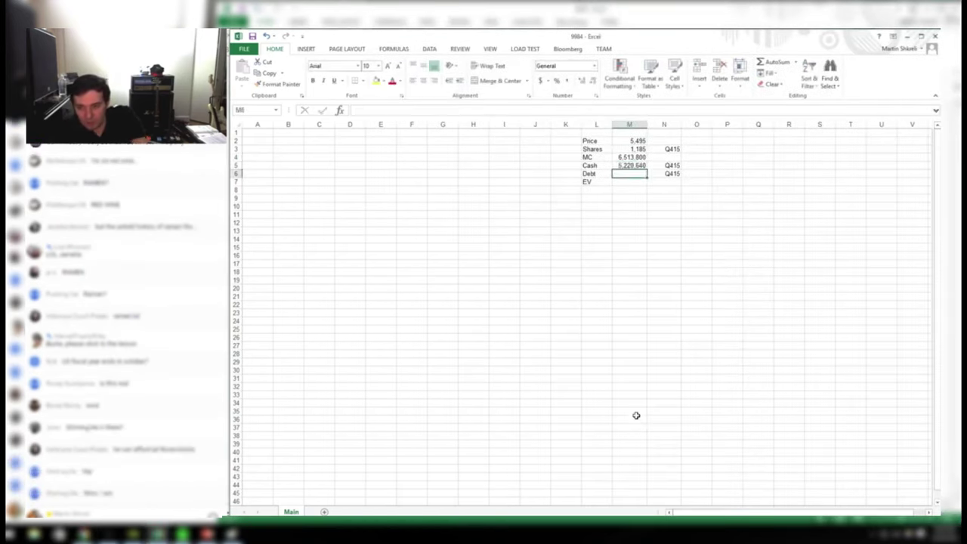
Review the financial asset lines in the SoftBank balance sheet and examine its current and non-current interest-bearing debt for March 2015.
key(alt+Tab)
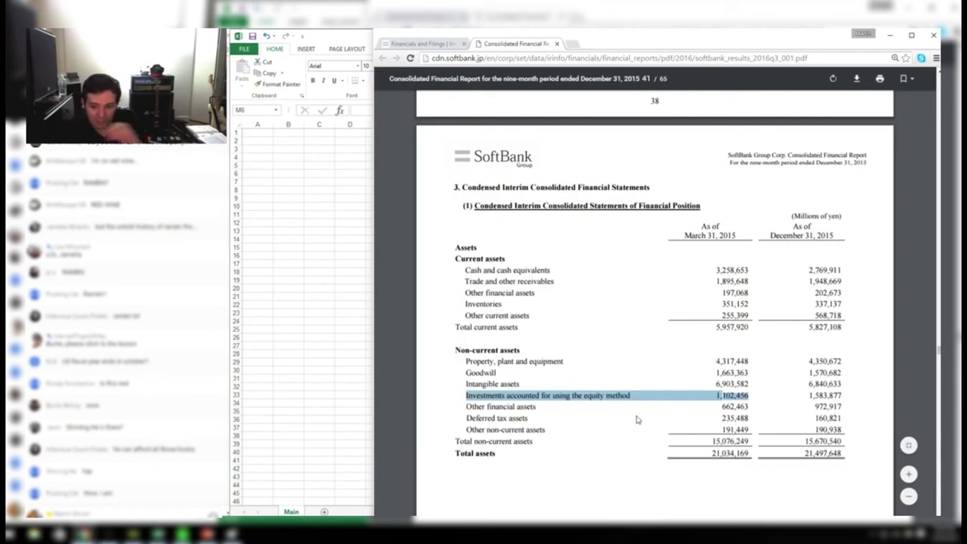
click(481, 407)
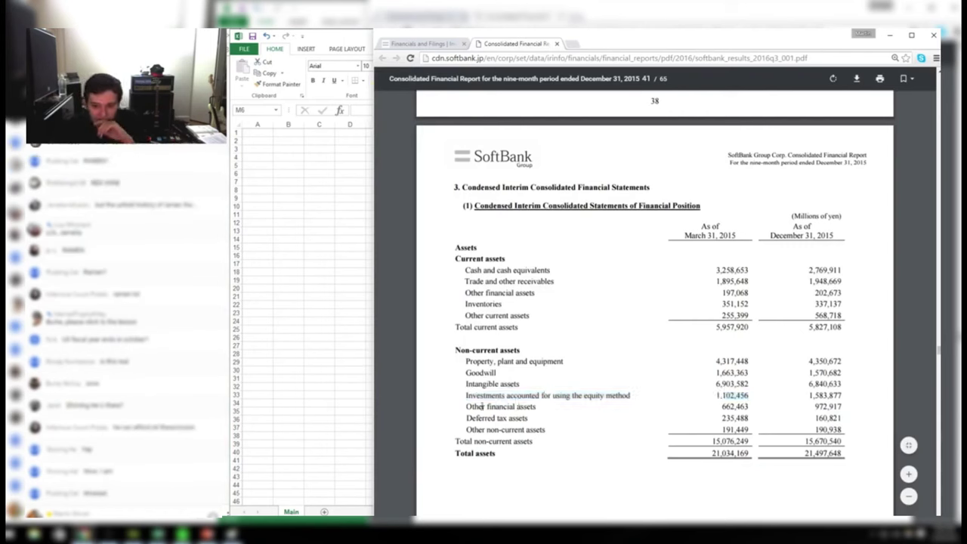
drag(545, 402, 751, 409)
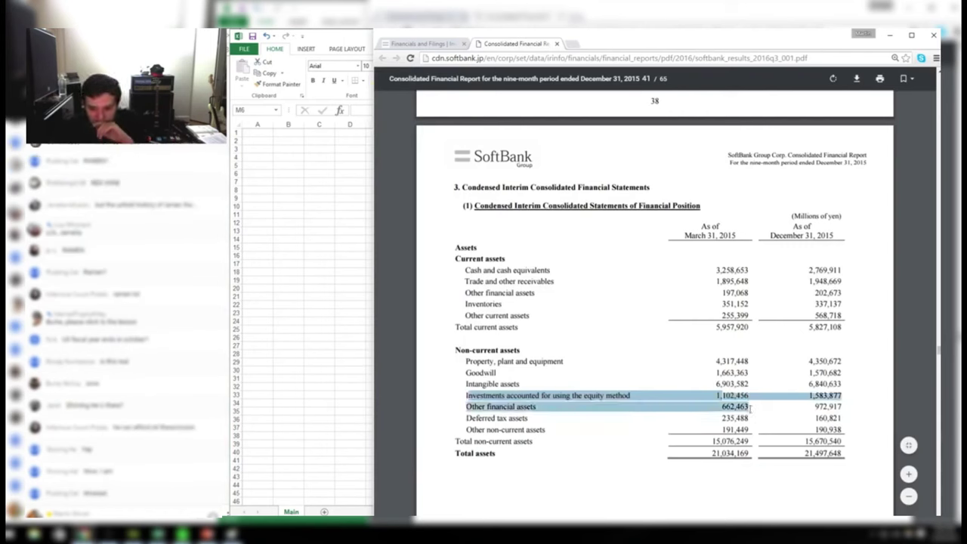
drag(465, 266, 769, 300)
click(769, 300)
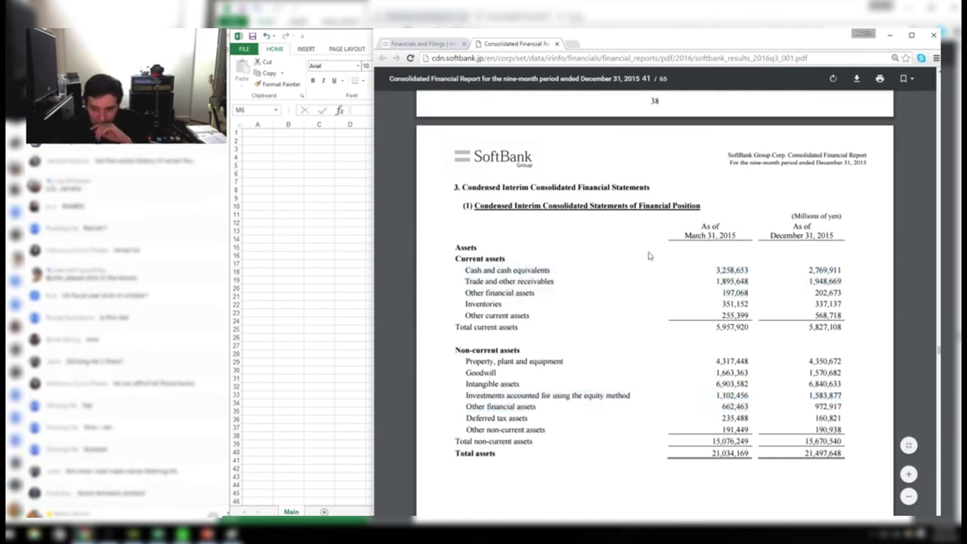
scroll(627, 344, down, 7)
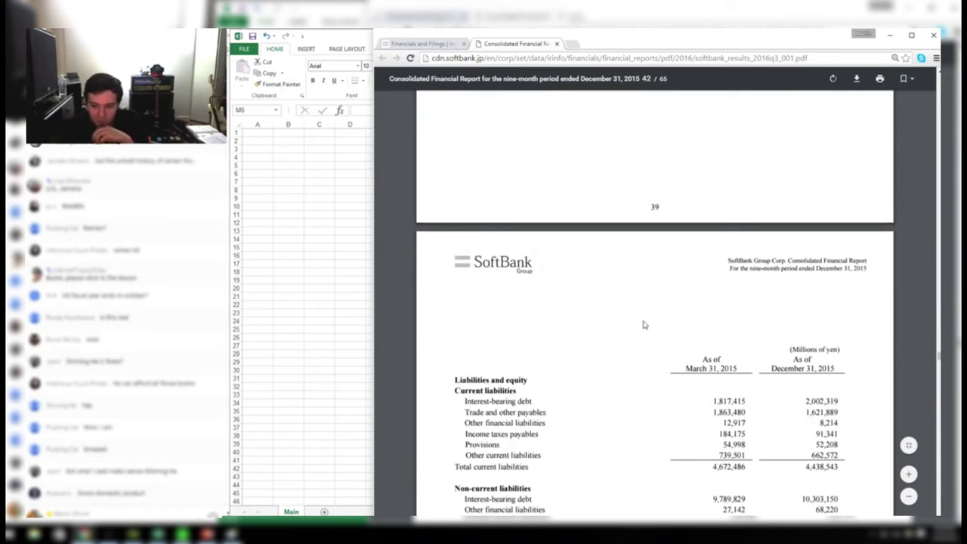
scroll(645, 325, down, 3)
double_click(730, 302)
click(655, 313)
scroll(678, 320, down, 1)
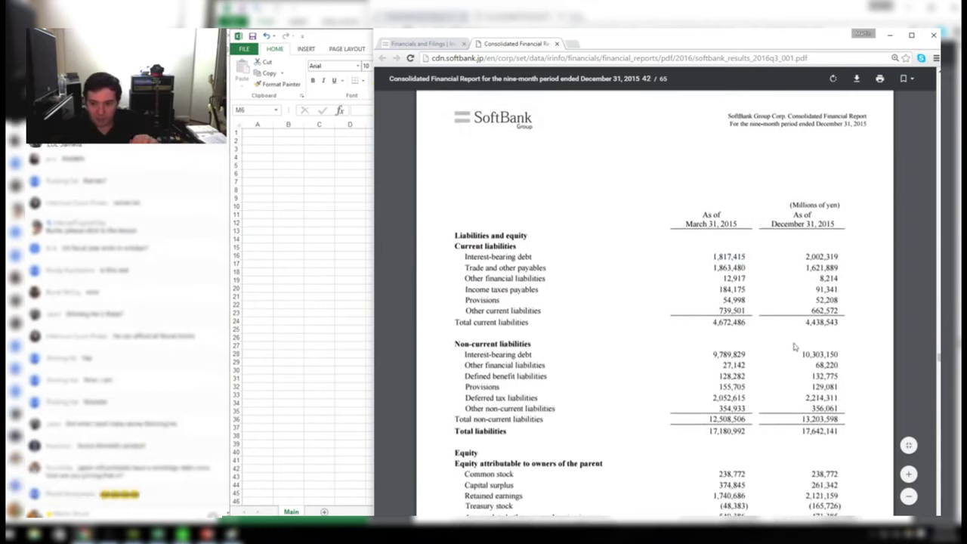
double_click(737, 354)
click(670, 349)
scroll(670, 349, down, 1)
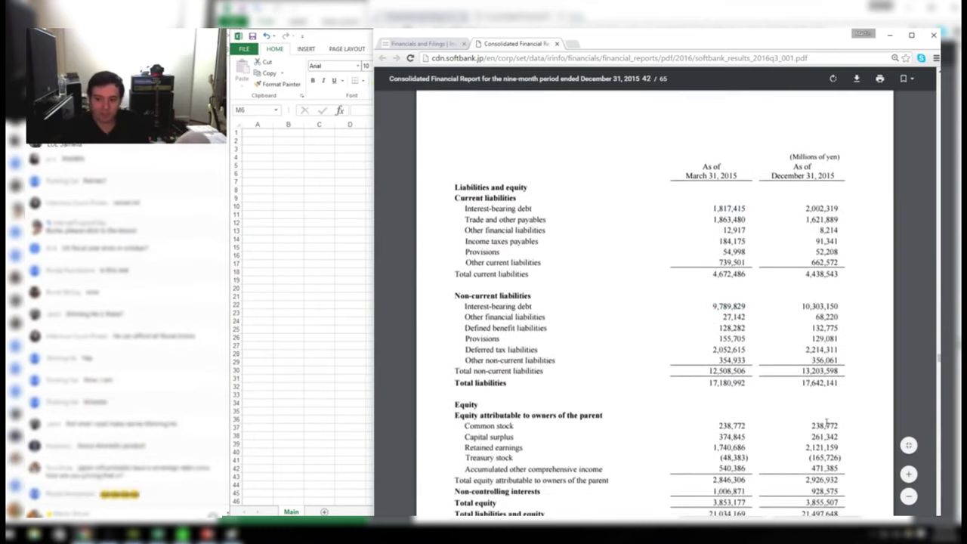
Enter the Debt value in the 9984 workbook as non-current plus current interest-bearing debt, 9789829+1817415.
key(alt+Tab)
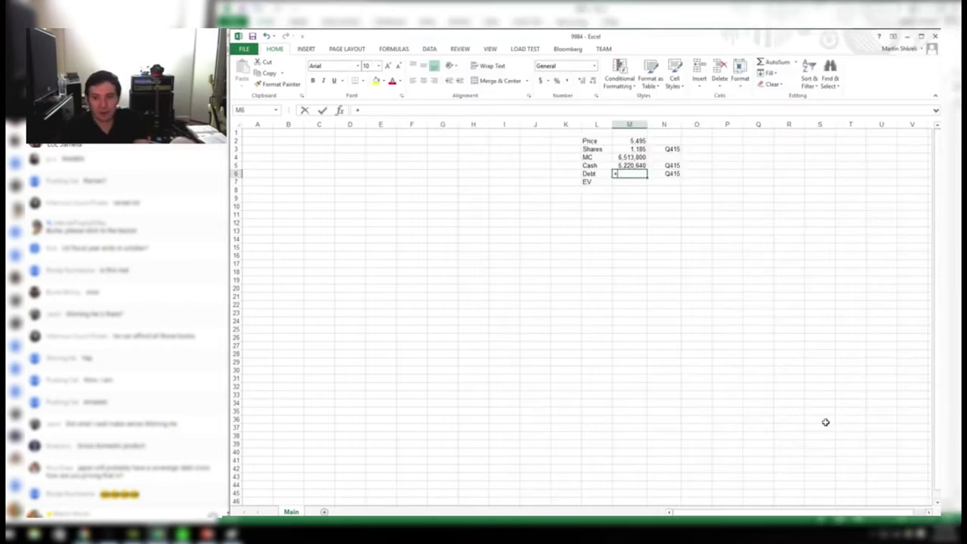
key(alt+Tab)
key(alt+Tab)
text(9789)
key(alt+Tab)
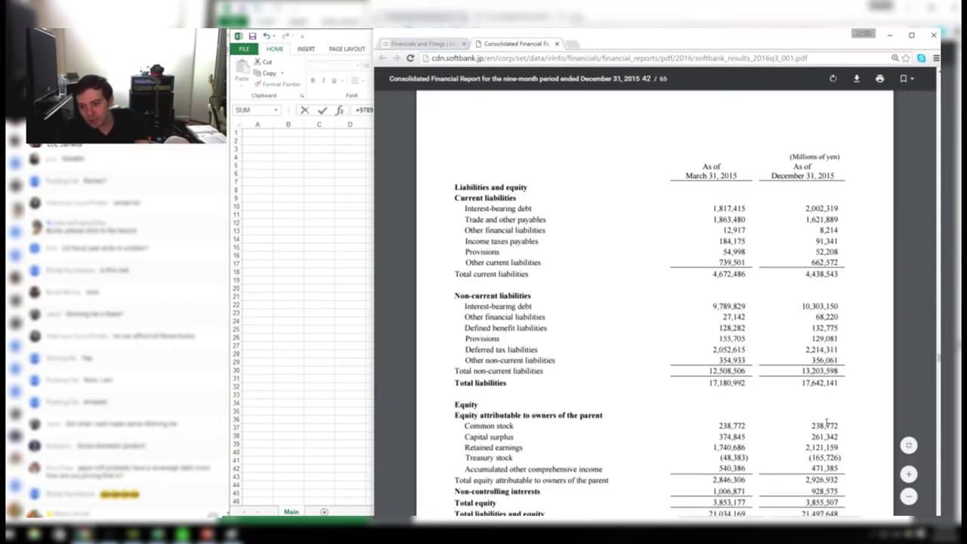
key(alt+Tab)
text(829)
key(alt+Tab)
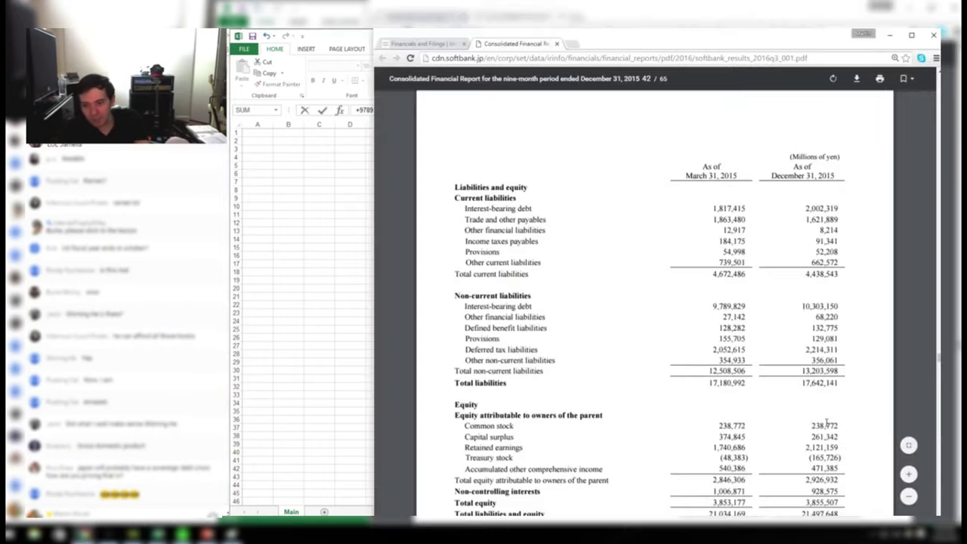
key(alt+Tab)
text(+1817415)
key(alt+Tab)
key(alt+Tab)
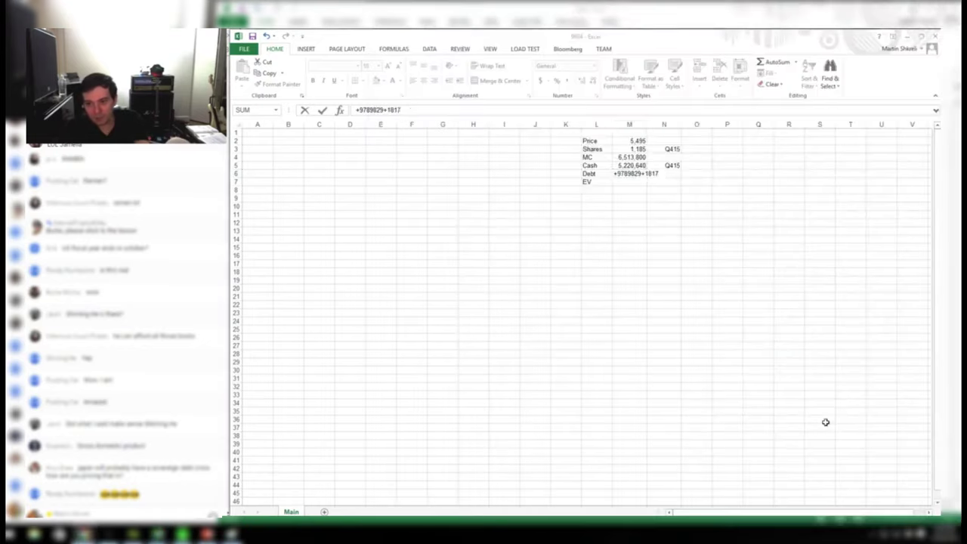
key(Return)
text(+)
key(Escape)
Format the Debt value as a number with thousands separators and no decimals, and fit column M to its contents.
key(Up)
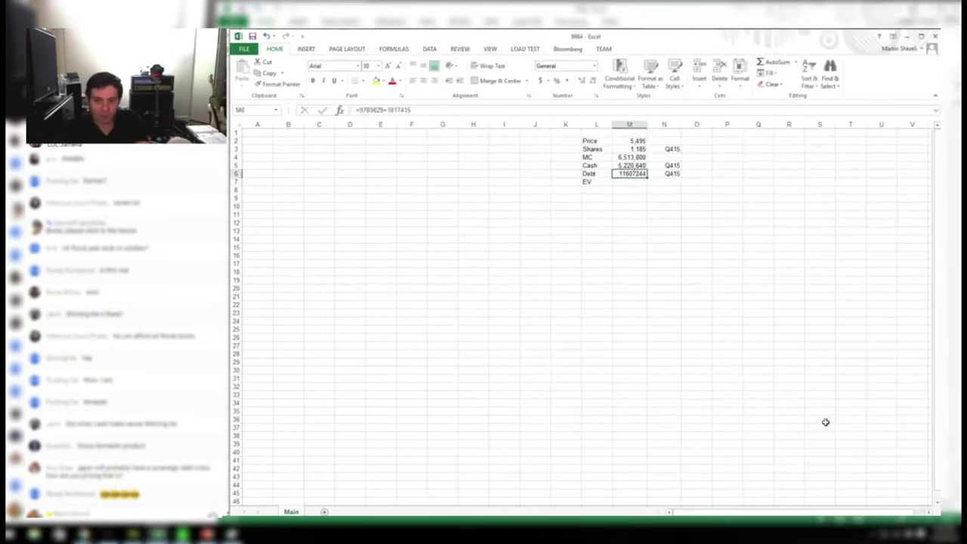
key(ctrl+1)
key(Down)
key(Return)
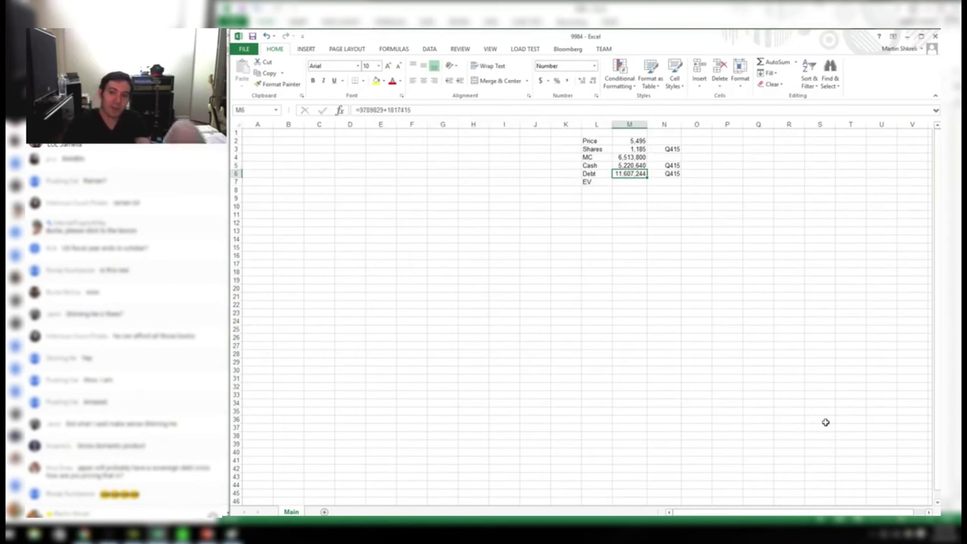
key(Down)
key(Right)
double_click(647, 124)
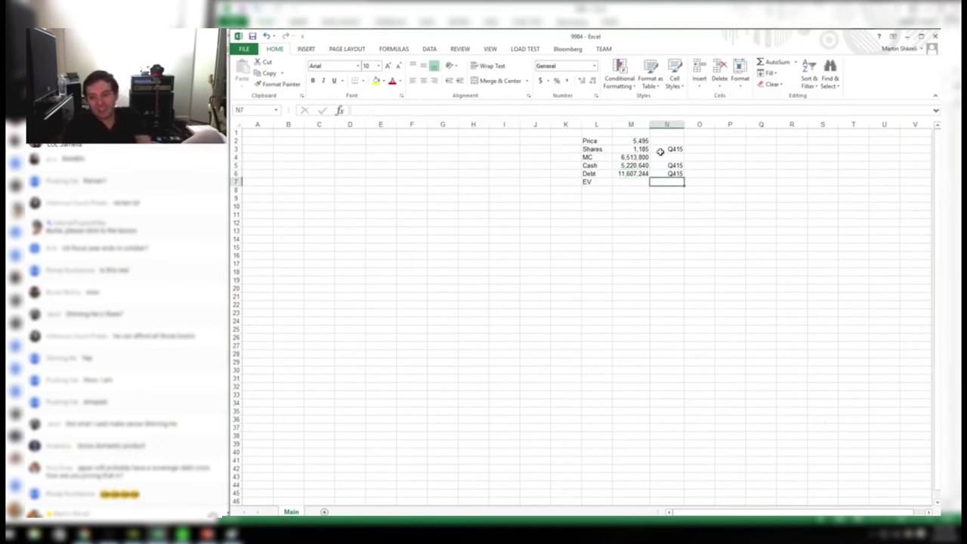
Calculate EV in M7 as market cap minus cash plus debt, using the formula M4-M5+M6.
key(Left)
text(+)
key(Up)
key(Up)
key(Up)
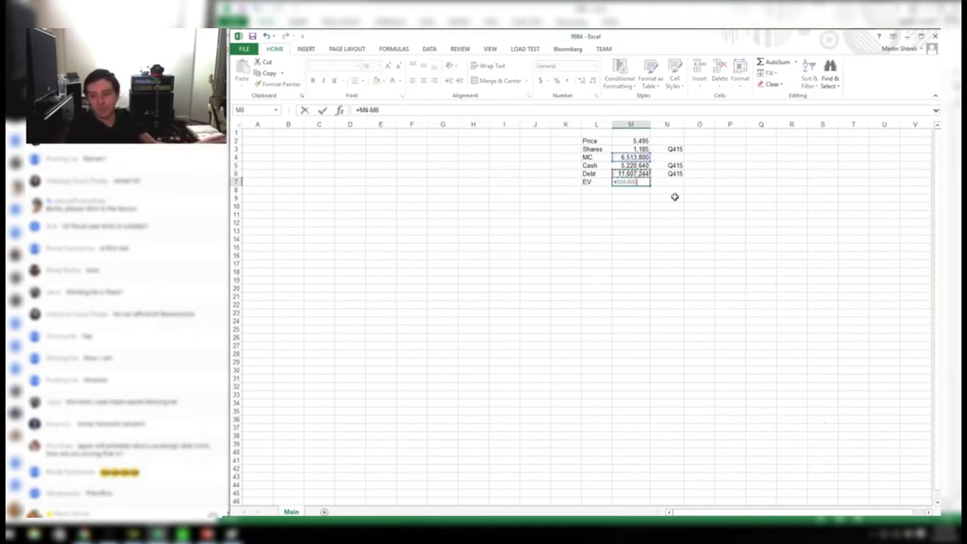
text(-)
key(Up)
key(Up)
text(+)
key(Up)
key(ctrl+Return)
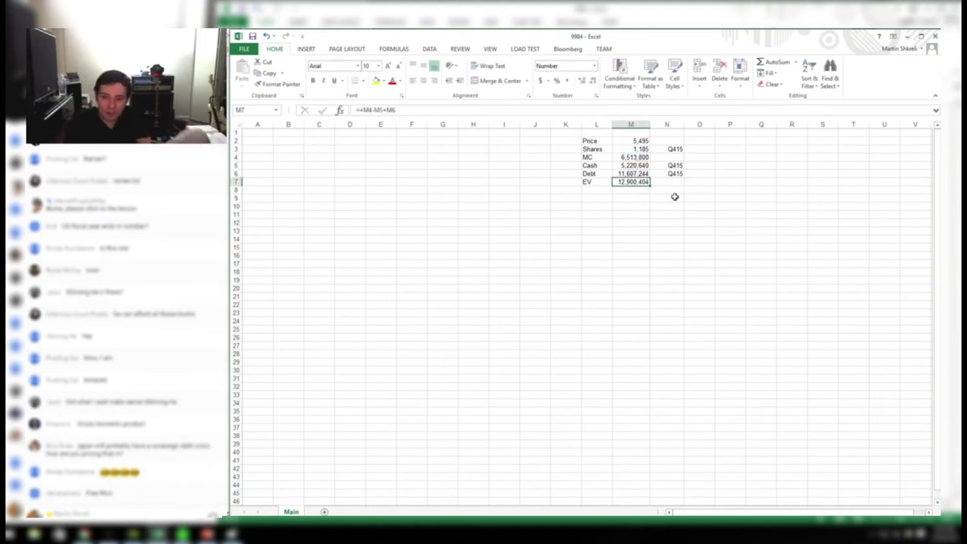
Switch to the Tech workbook and move the Softbank row above the Priceline row.
key(ctrl+Tab)
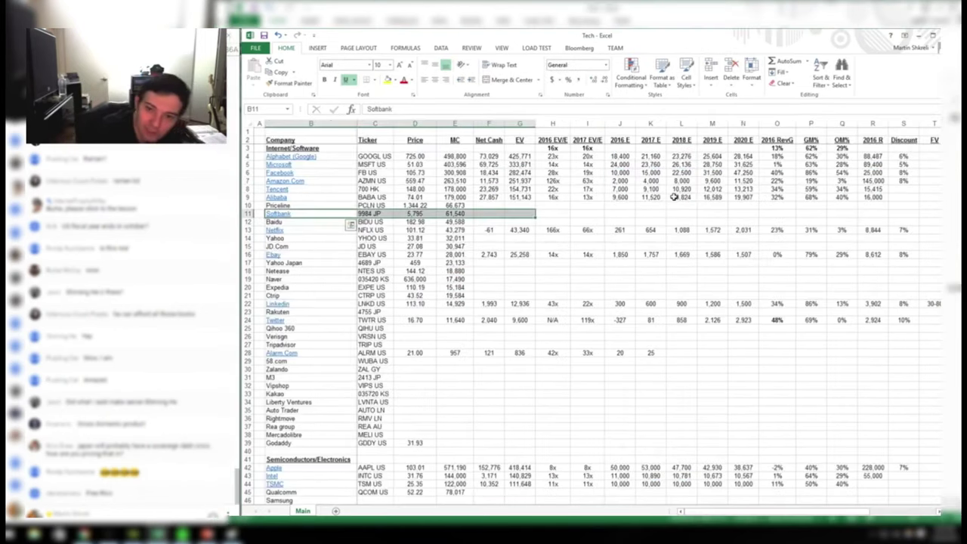
key(Up)
key(Right)
key(Right)
key(Right)
key(Right)
key(Right)
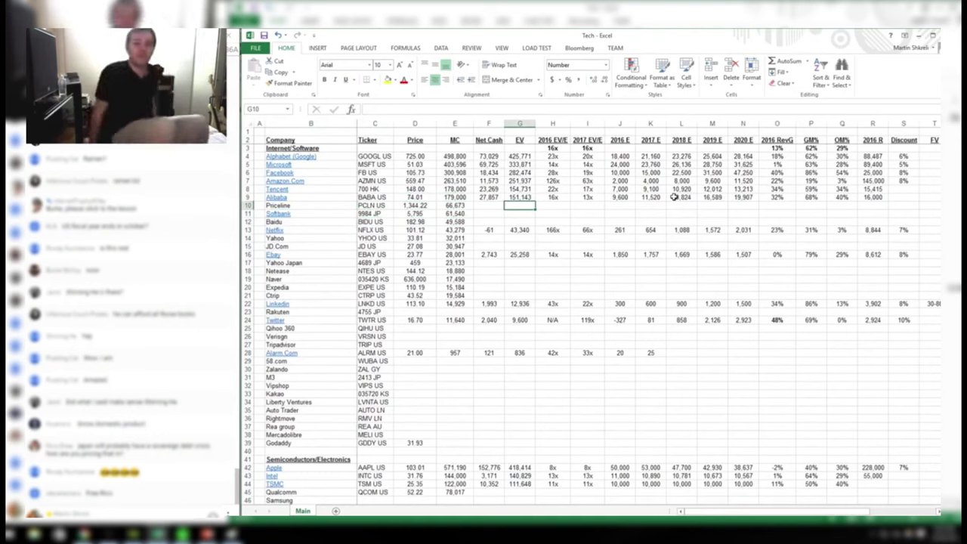
key(Down)
key(Left)
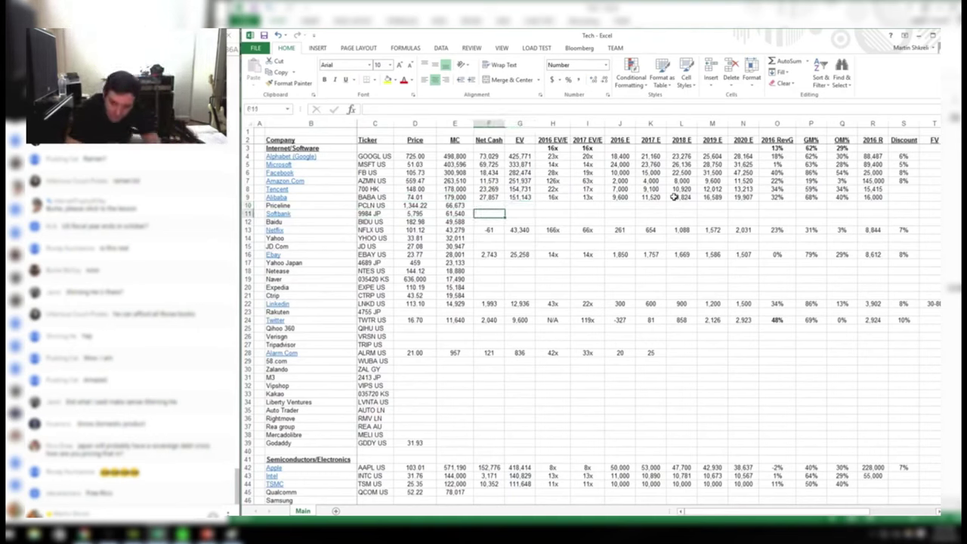
click(247, 213)
key(ctrl+x)
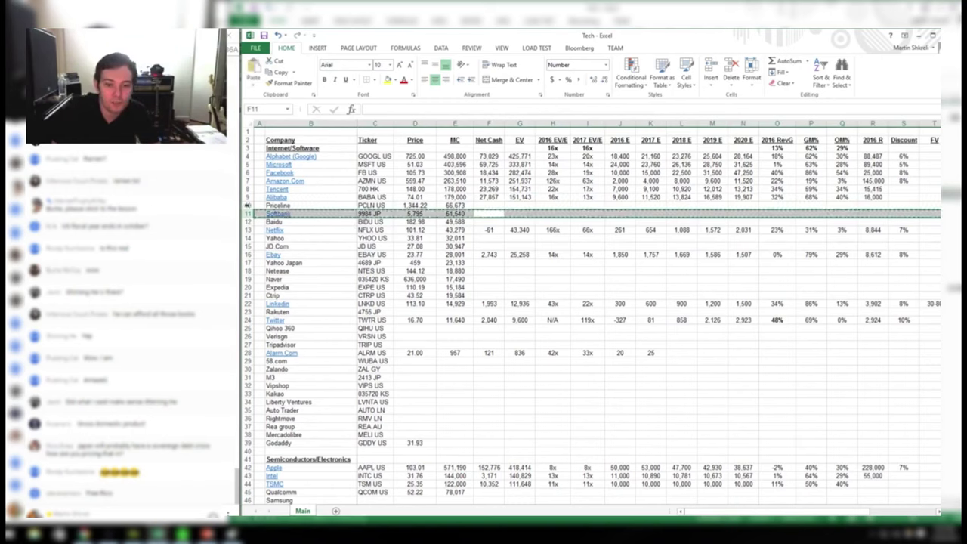
right_click(248, 205)
click(303, 274)
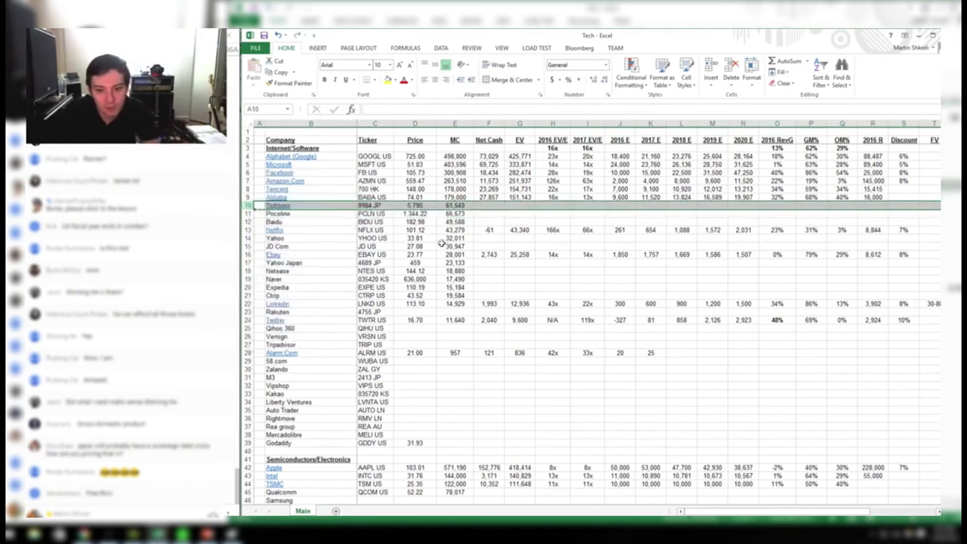
Set Softbank's Net Cash in F10 to the 9984 workbook's cash (M5) minus debt (M6), with the difference divided by 112.
click(490, 205)
text(+)
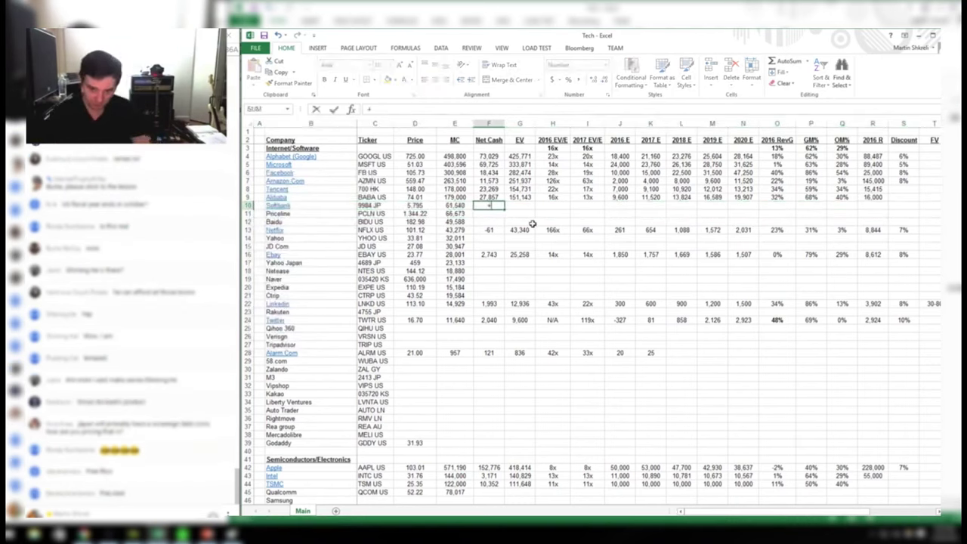
key(ctrl+Tab)
click(618, 165)
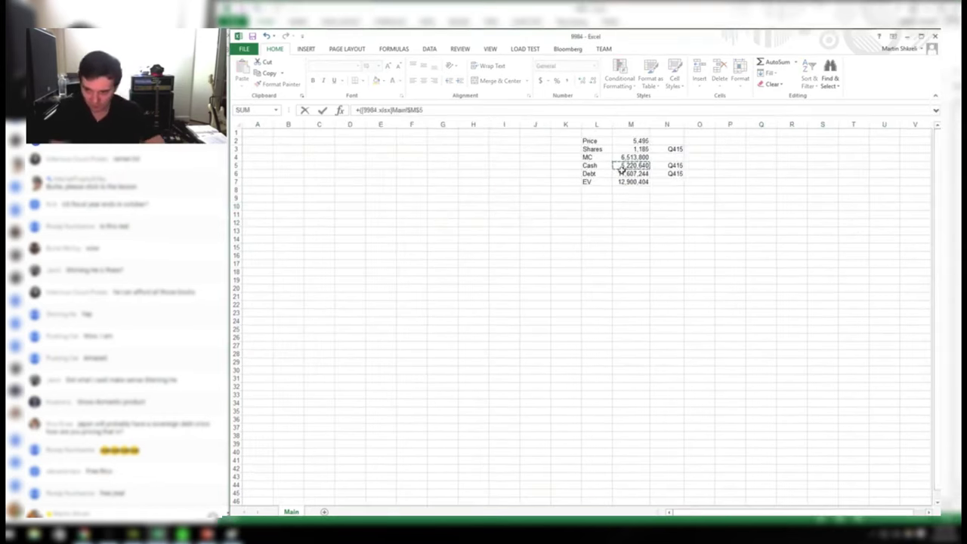
text(-)
click(627, 174)
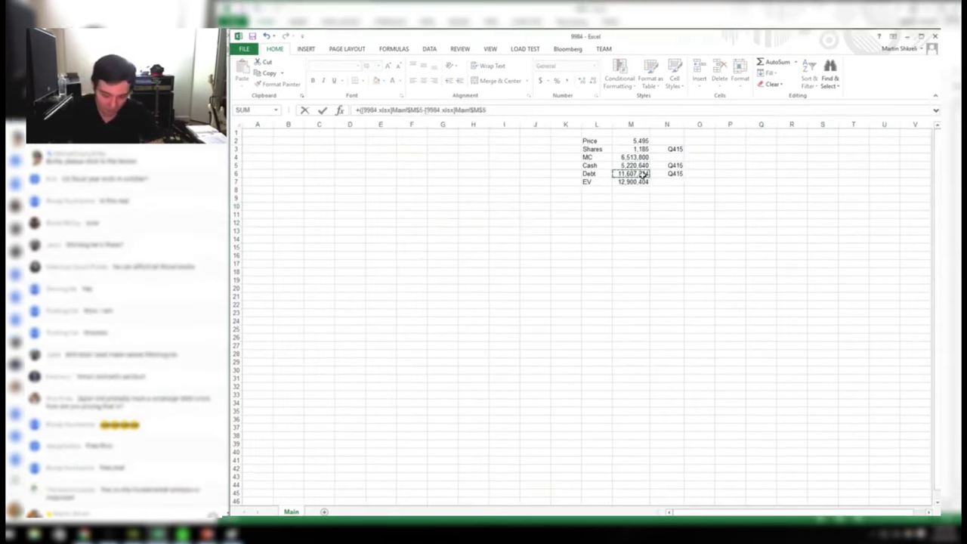
text(/112)
key(Tab)
Calculate Softbank's EV in G10 as market cap minus net cash, using the formula E10-F10.
text(+)
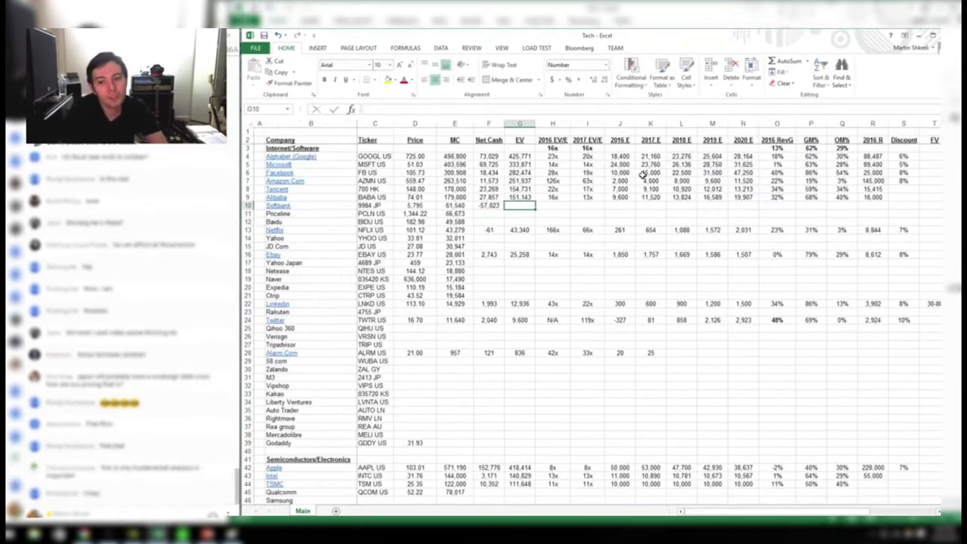
key(Left)
key(Left)
text(-)
key(Left)
key(ctrl+Return)
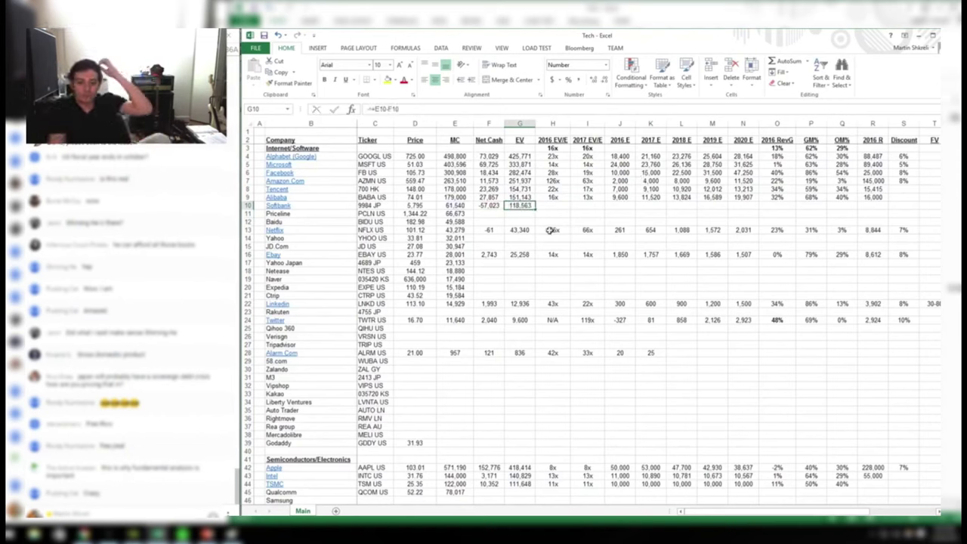
Check Softbank's Net Cash formula against those of the companies at the head of the list.
key(Left)
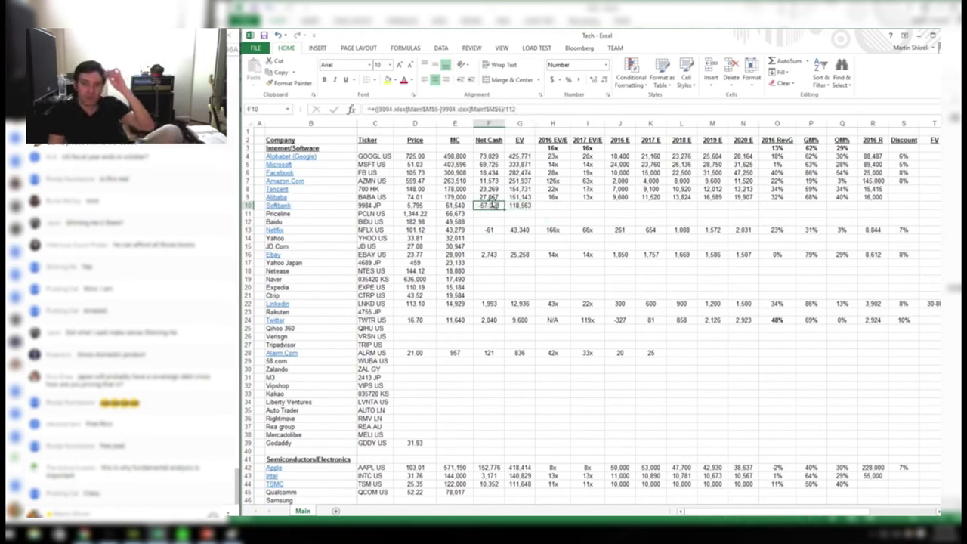
double_click(490, 155)
key(Escape)
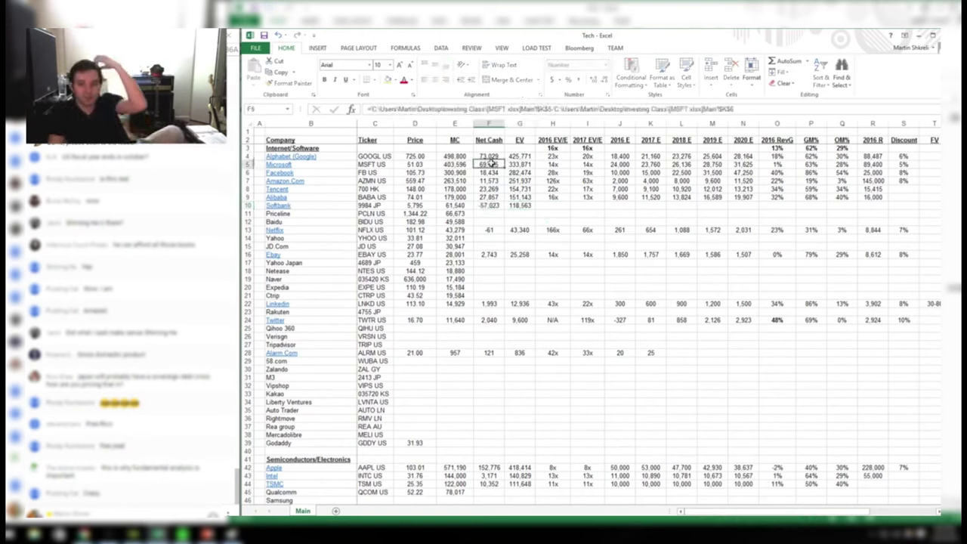
Review the Net Cash figures from Alphabet to Alibaba against Softbank's Net Cash in F10.
drag(490, 159, 490, 158)
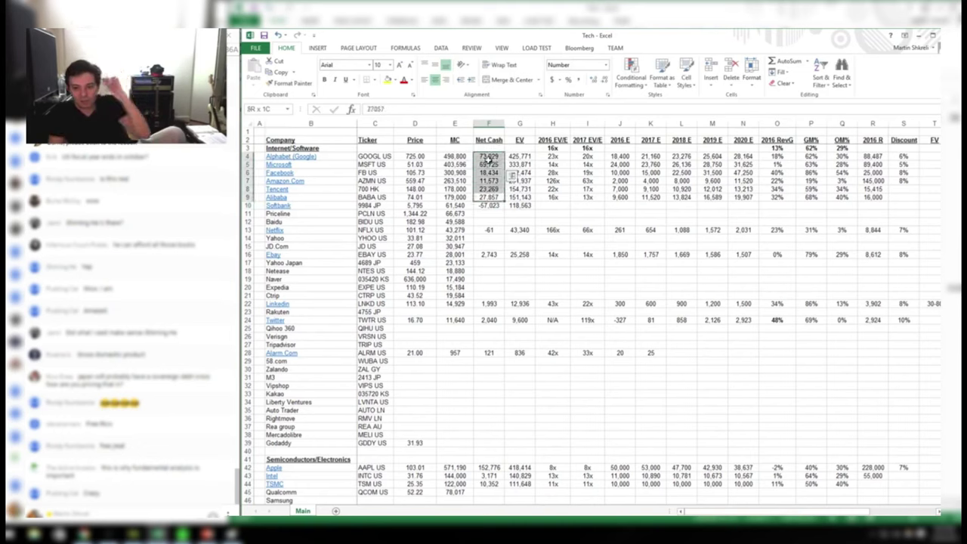
click(489, 141)
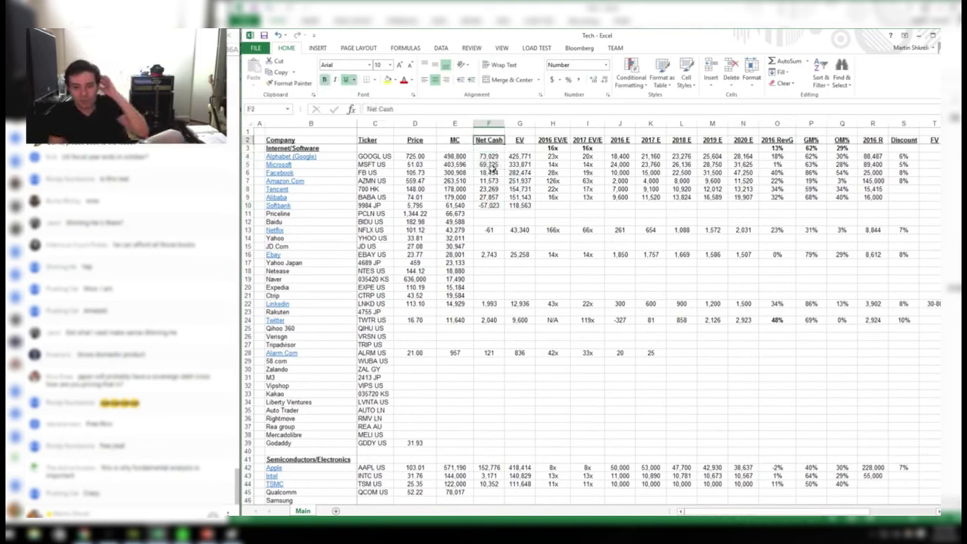
click(488, 205)
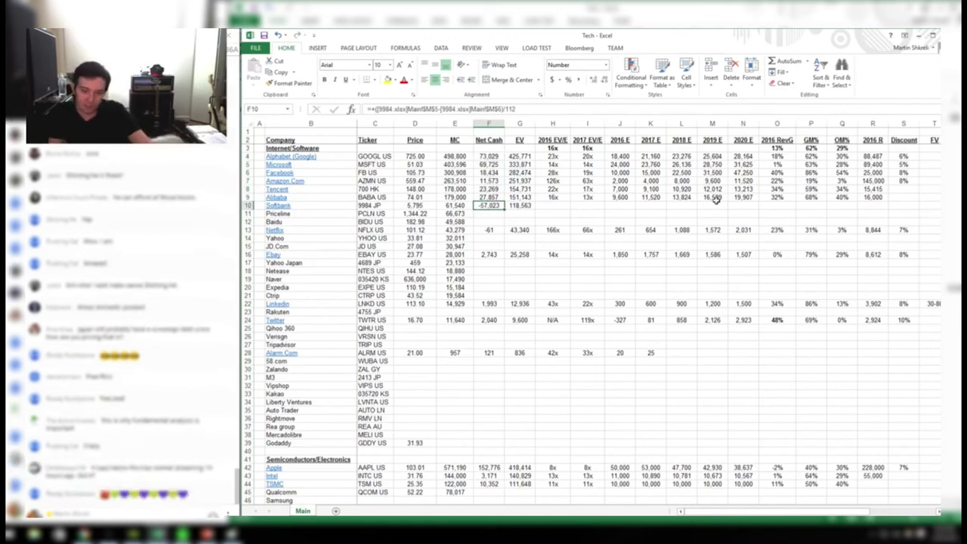
Check the 9984 workbook's cash and debt cells and the interest-bearing debt in the financial report's liabilities section.
key(ctrl+Tab)
click(639, 165)
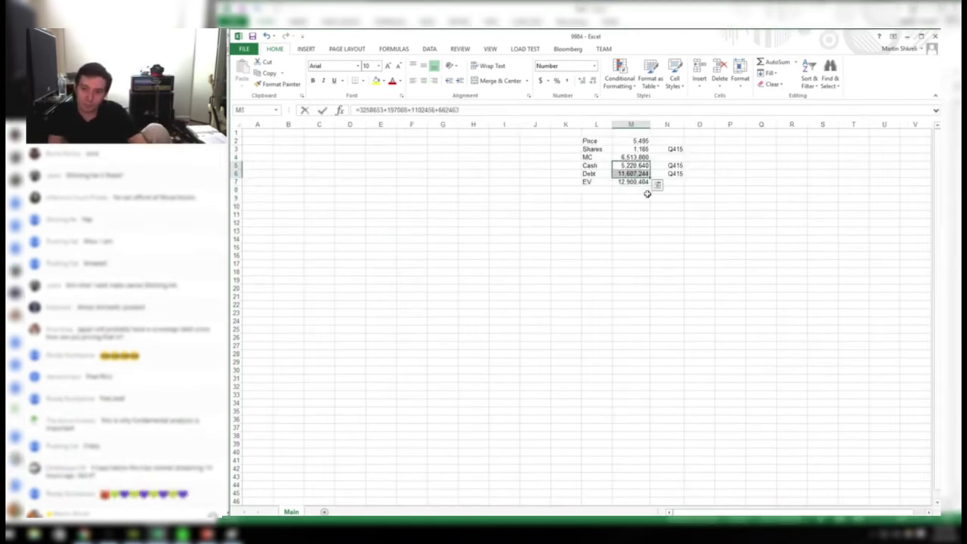
key(alt+Tab)
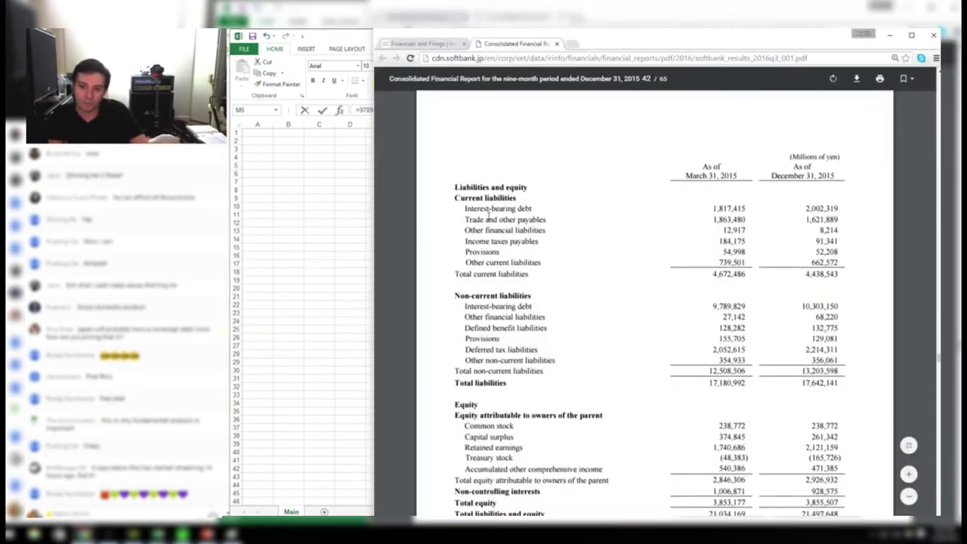
drag(488, 217, 717, 361)
click(717, 366)
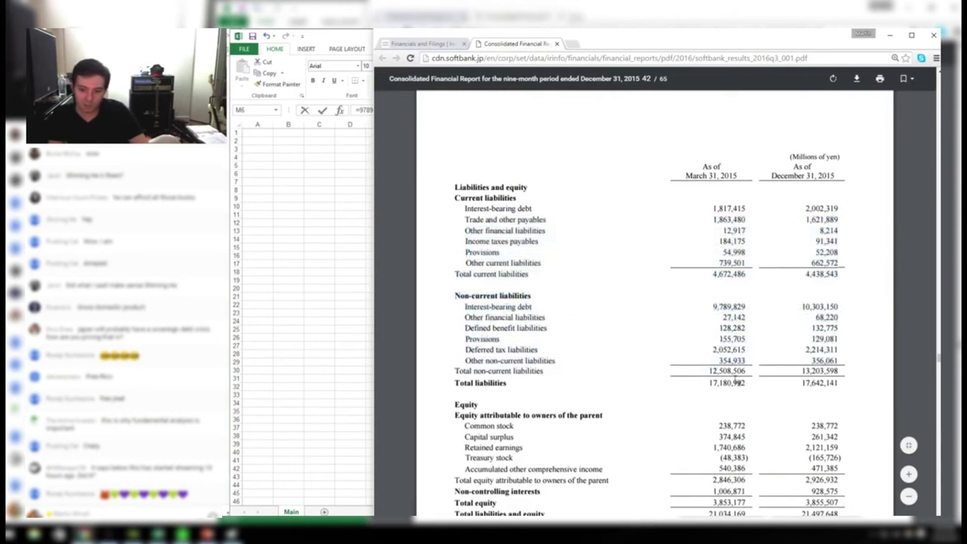
Switch to Bloomberg and open the debt distribution (DDIS) of SoftBank Group, 9984 JP Equity.
key(alt+Tab)
key(alt+Tab)
key(alt+Tab)
key(alt+Tab)
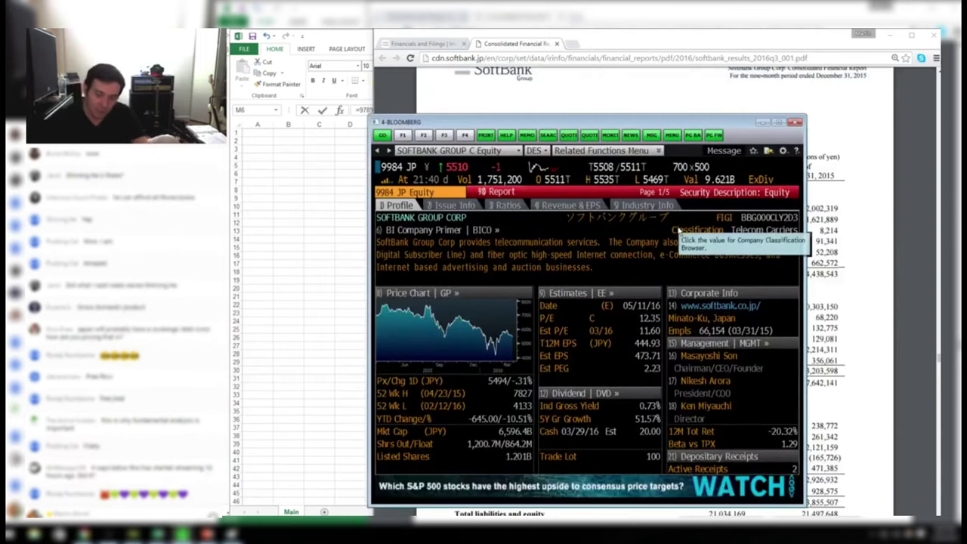
text(DDIS)
key(Return)
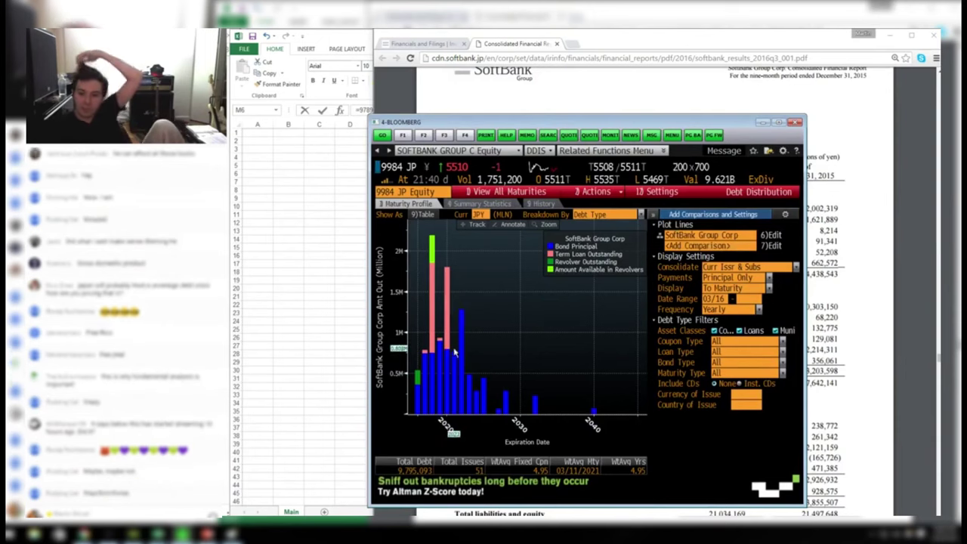
List the debt maturing in 2022 and open the yield chart (GY) of SoftBank's 2.5% bond due 02/09/22.
mouse_move(458, 349)
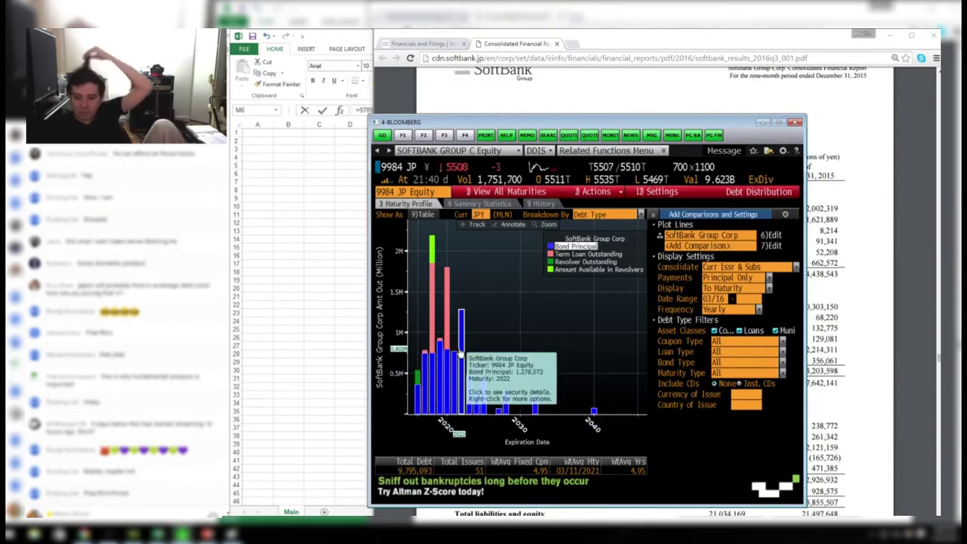
click(459, 349)
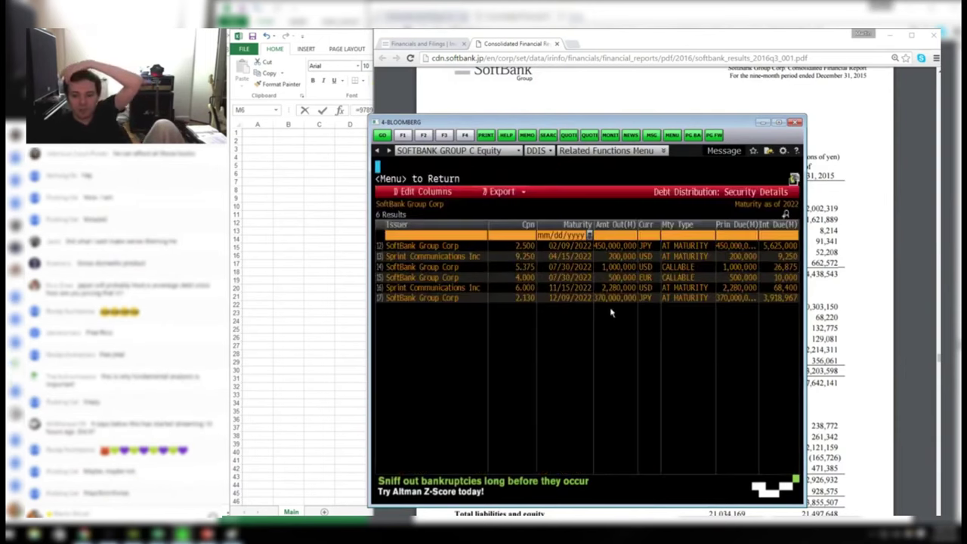
click(613, 255)
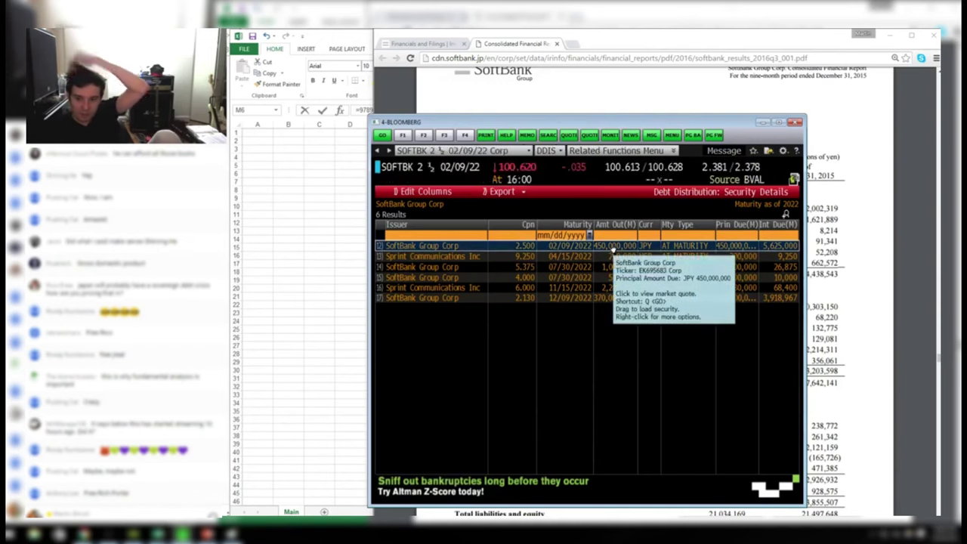
text(GY)
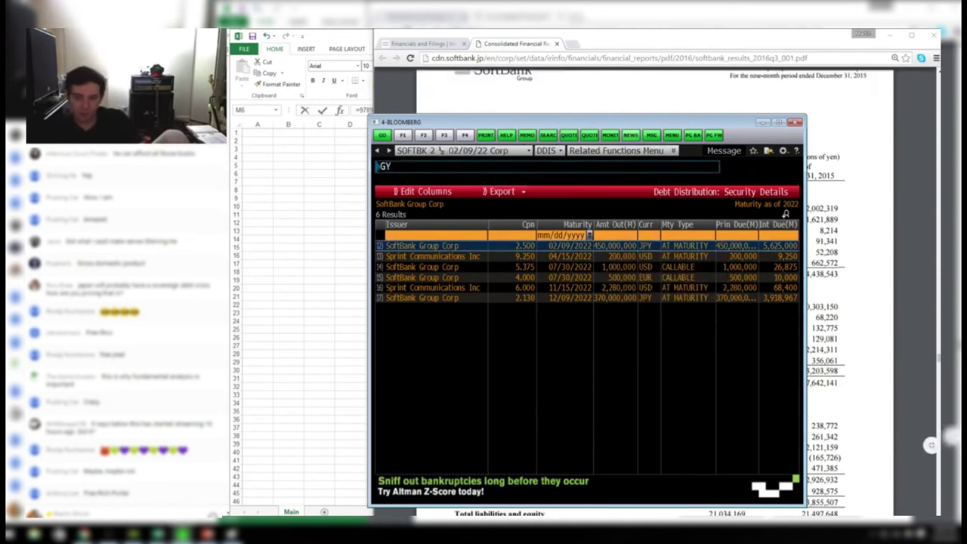
key(Return)
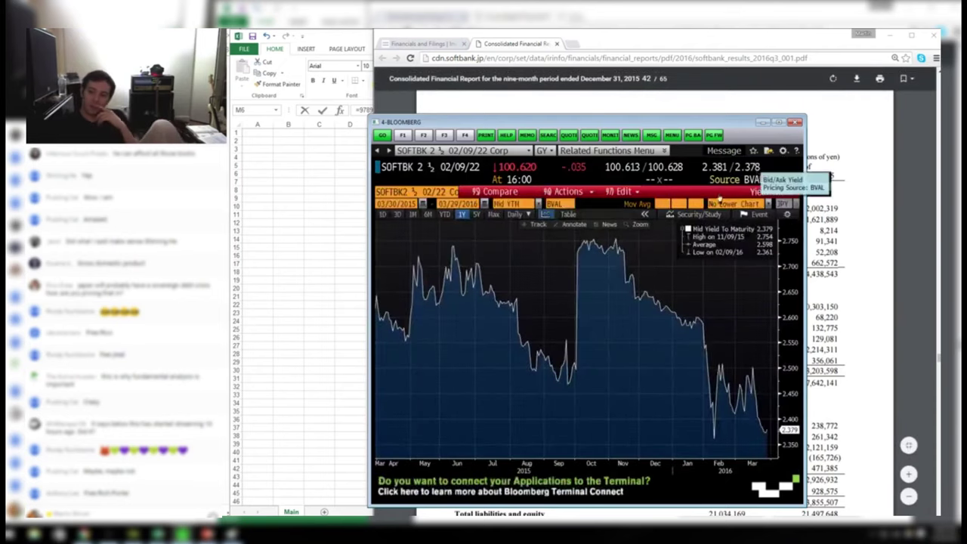
Switch to the 9984 workbook and enter a bold, underlined Debt heading in B18.
click(307, 324)
click(594, 202)
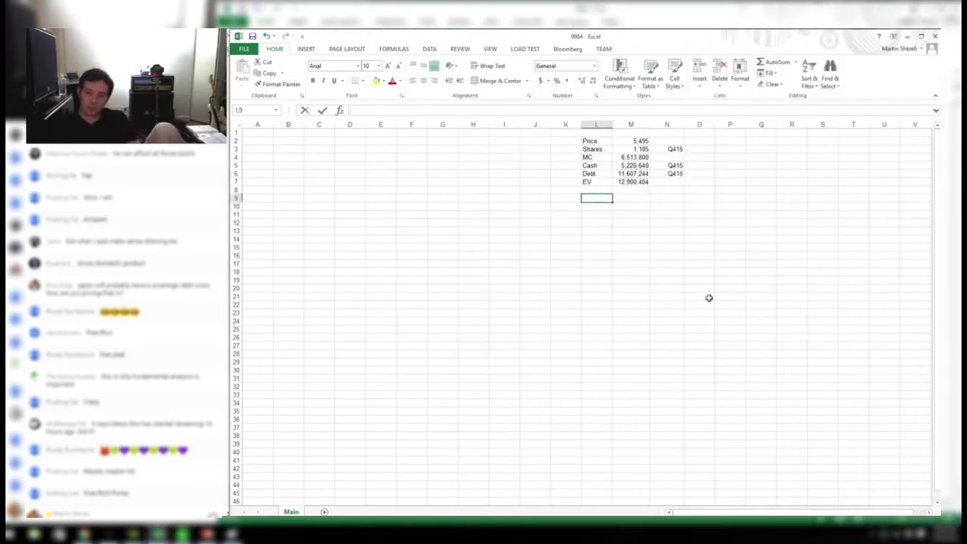
key(Return)
key(alt+Tab)
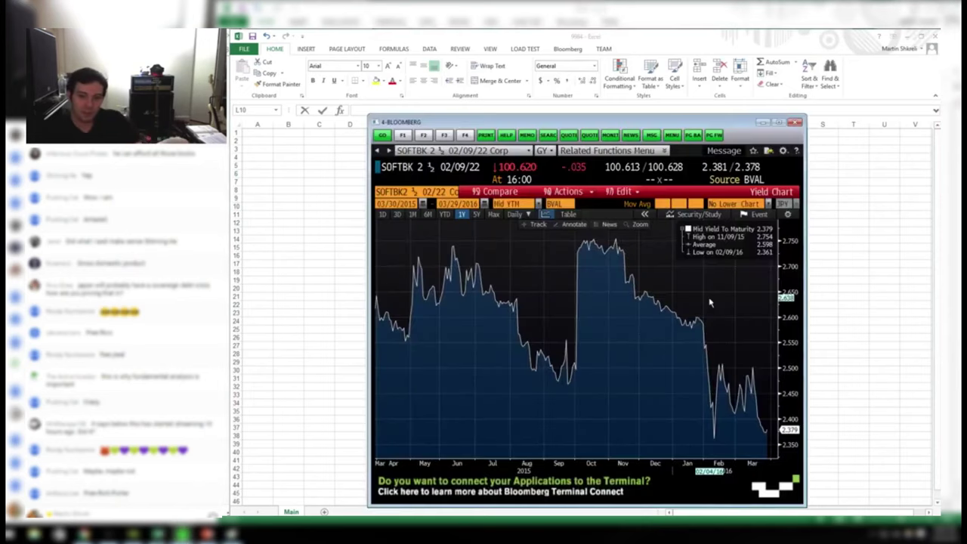
key(alt+Tab)
key(Left)
key(Left)
key(Left)
key(Left)
key(Left)
key(Left)
key(Left)
key(Left)
key(Left)
key(Left)
key(Left)
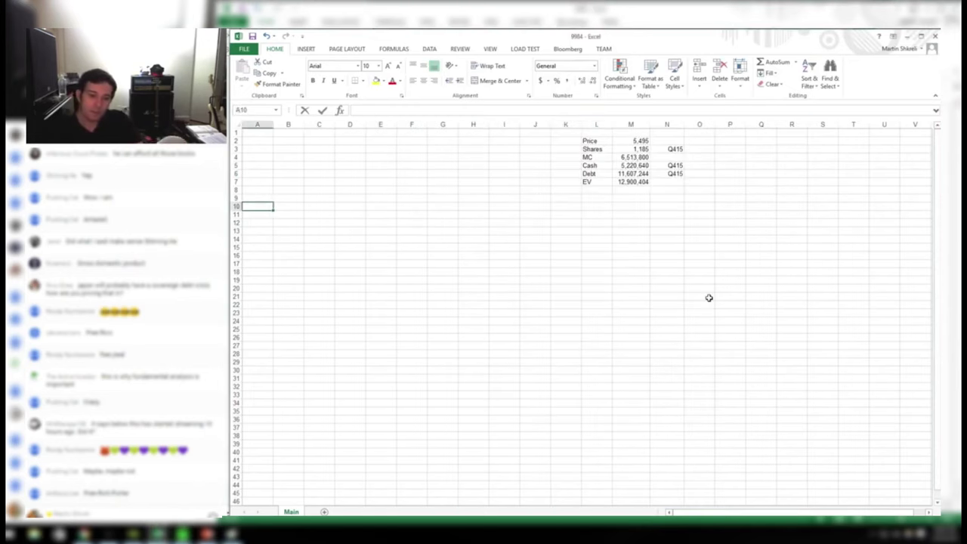
key(Right)
key(Down)
key(Left)
key(Down)
key(Down)
key(Down)
key(Down)
key(Down)
key(Down)
key(Down)
text(Cash)
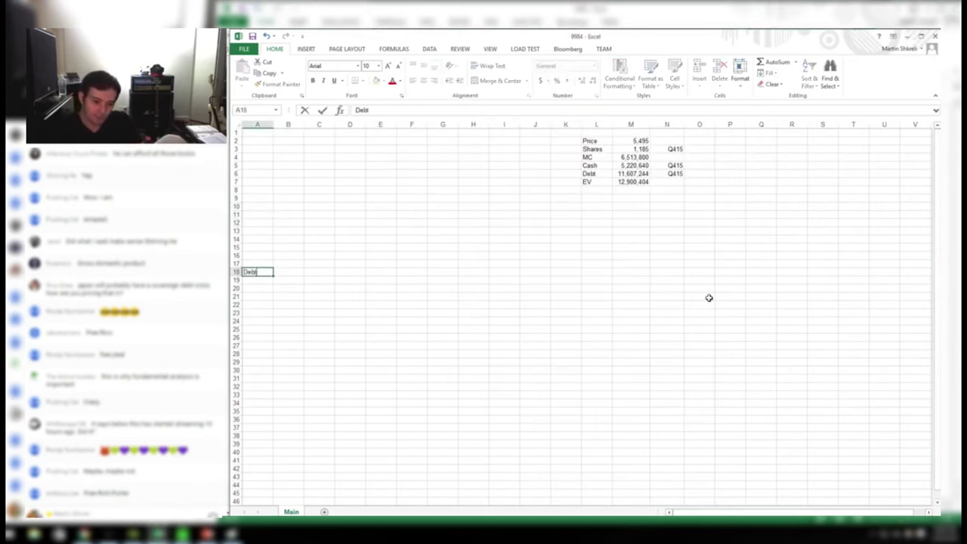
key(Escape)
key(Right)
text(Debt)
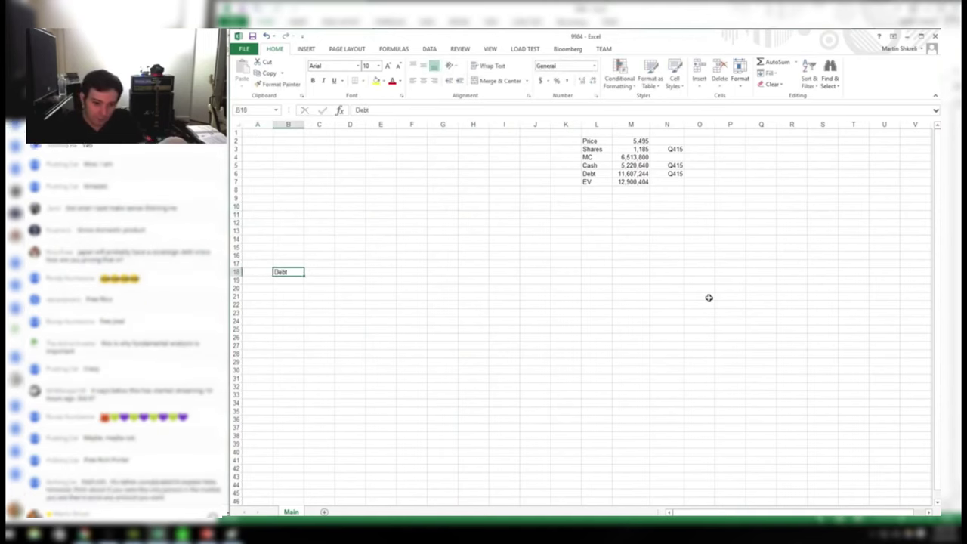
key(Return)
Add a Maturity column header in B20 with the bond's maturity date 2/9/2022 in B21.
key(alt+Tab)
key(alt+Tab)
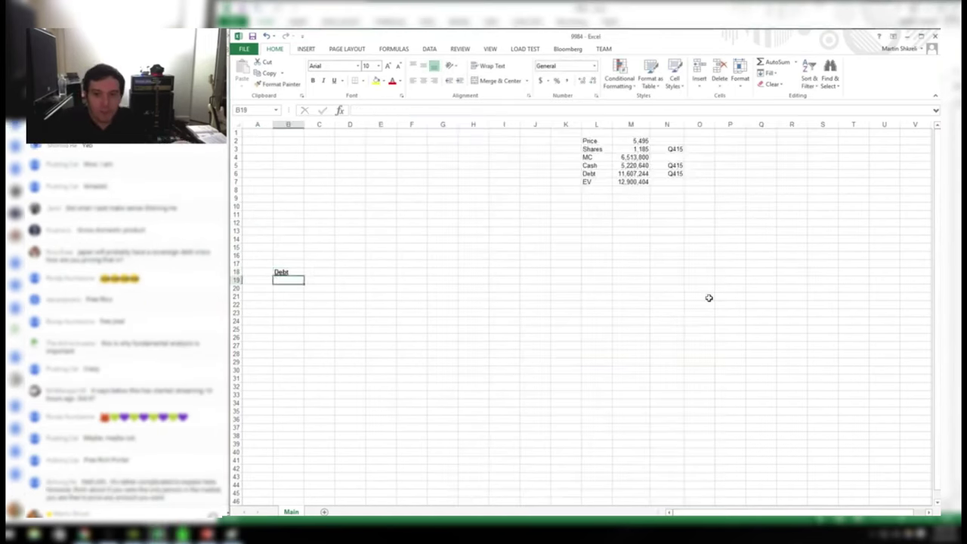
text(2/)
key(Escape)
key(Down)
text(Maturity)
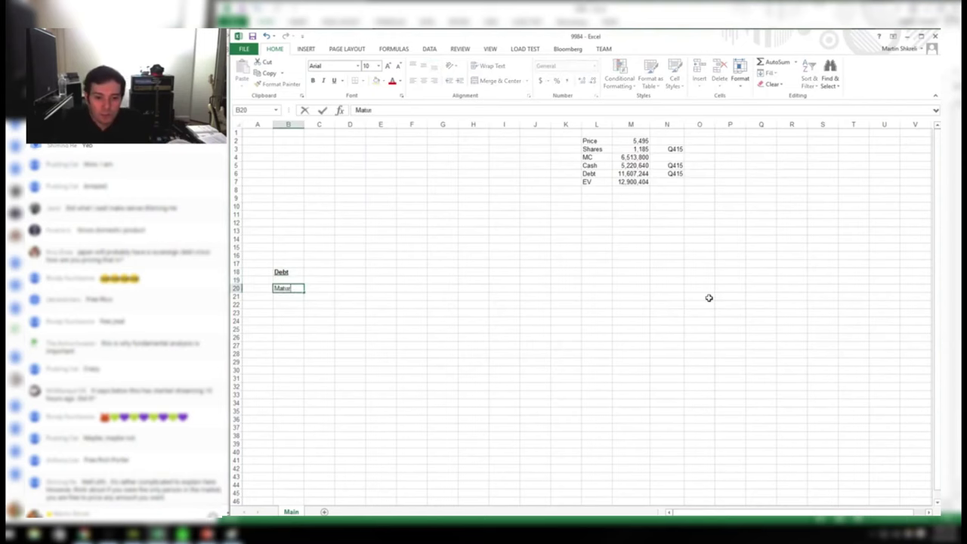
key(Return)
key(alt+Tab)
key(alt+Tab)
text(2/9/)
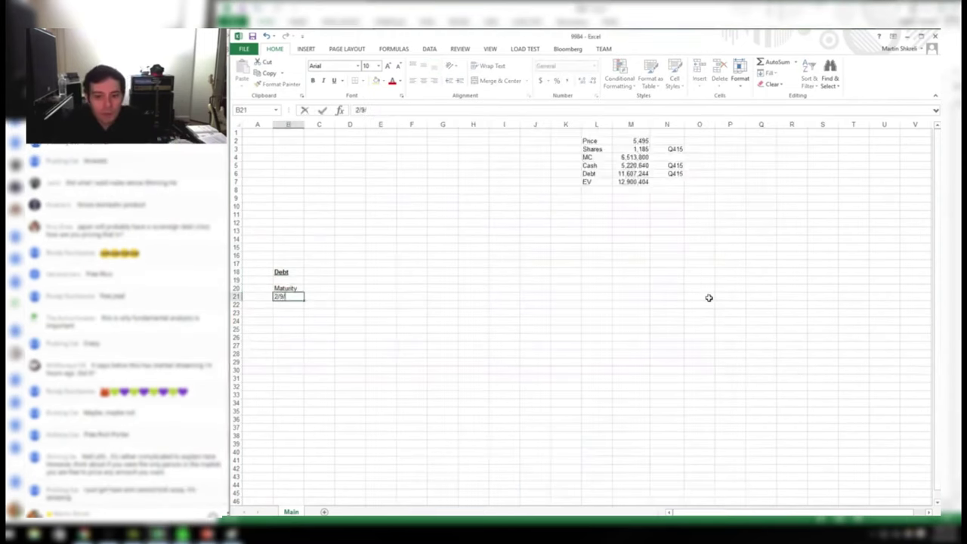
text(2022)
key(Tab)
Add a Coupon column header in C20 with the bond's coupon of 2.50% in C21.
key(alt+Tab)
key(alt+Tab)
key(Up)
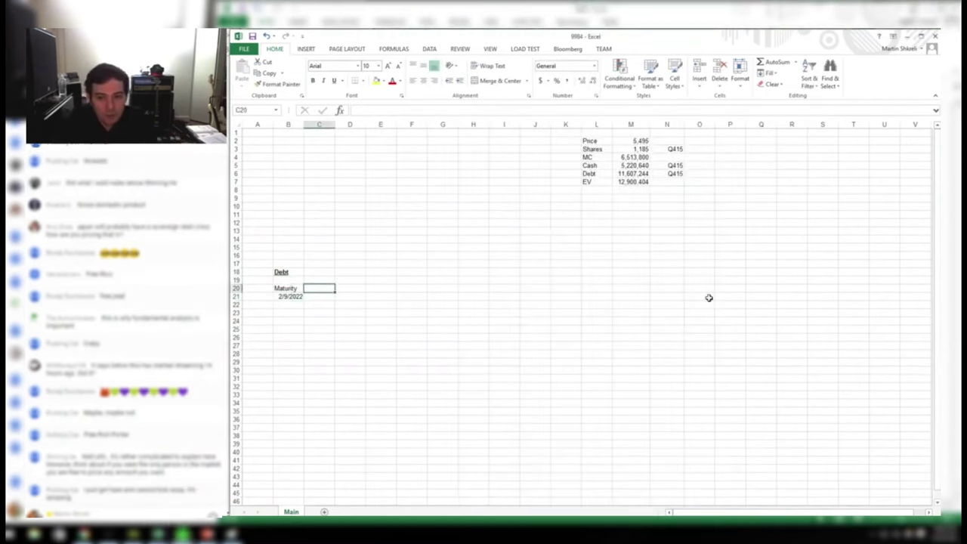
text(Coupon)
key(Return)
key(alt+Tab)
key(alt+Tab)
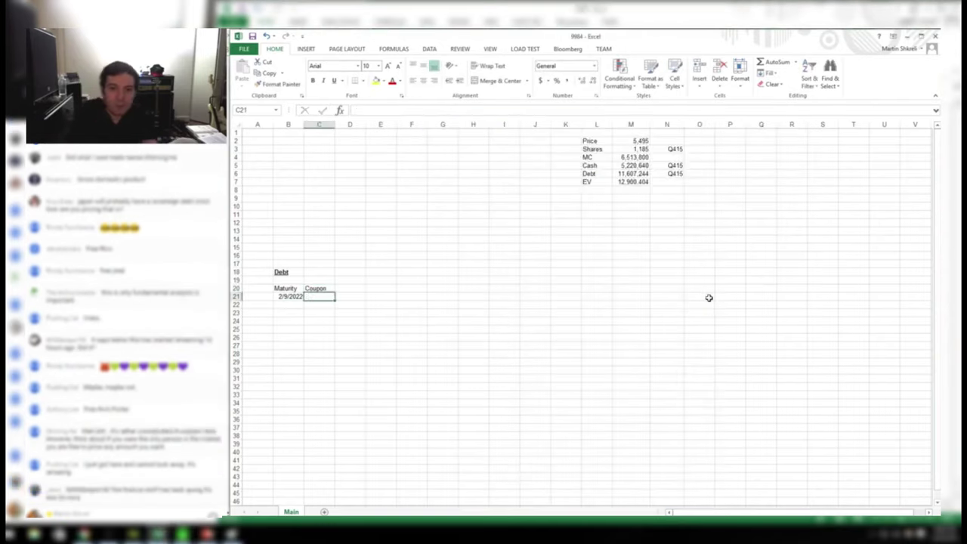
text(2)
text(.50%)
key(Tab)
Add a YTM column header in D20 and enter the bond's mid yield to maturity, 2.379%, from Bloomberg in D21.
key(Up)
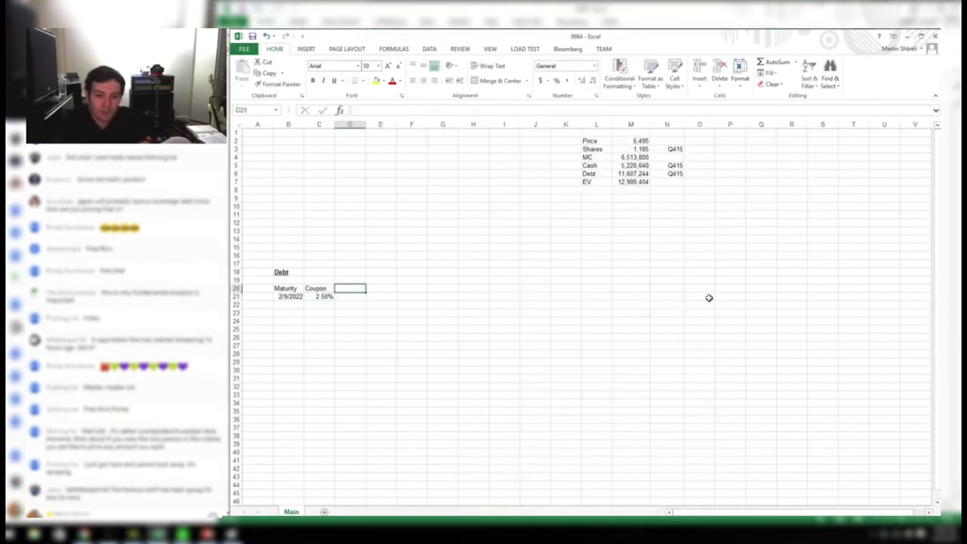
key(alt+Tab)
key(alt+Tab)
text(Y)
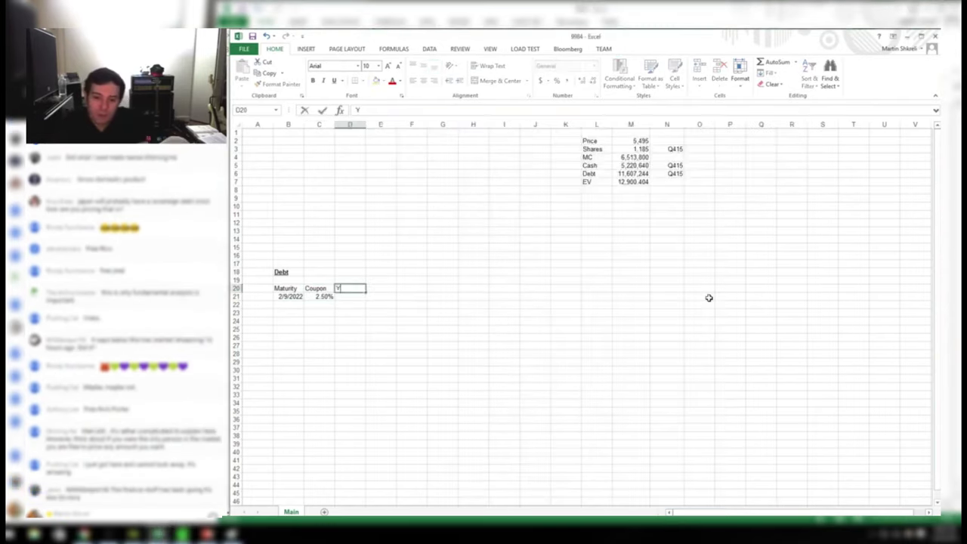
key(Return)
key(alt+Tab)
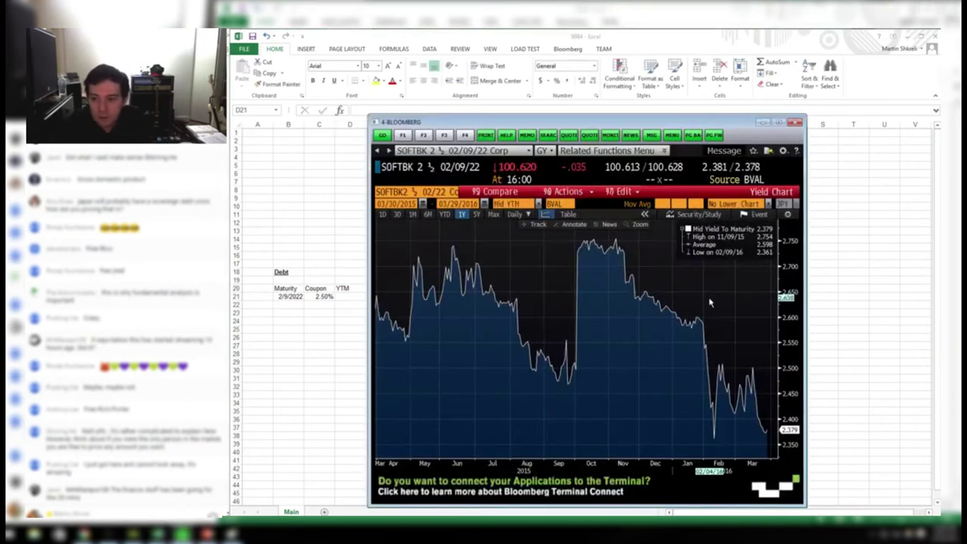
text(GY)
key(Return)
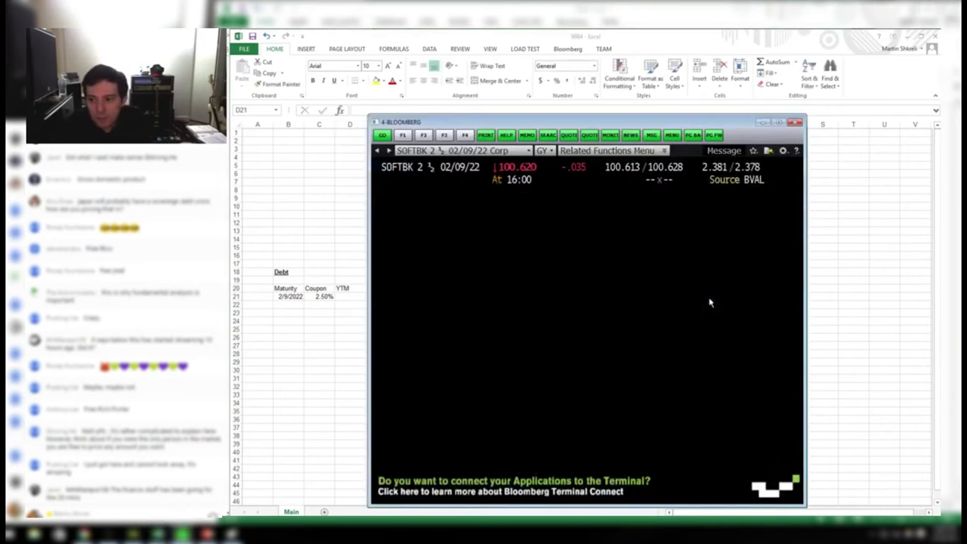
key(alt+Tab)
text(2)
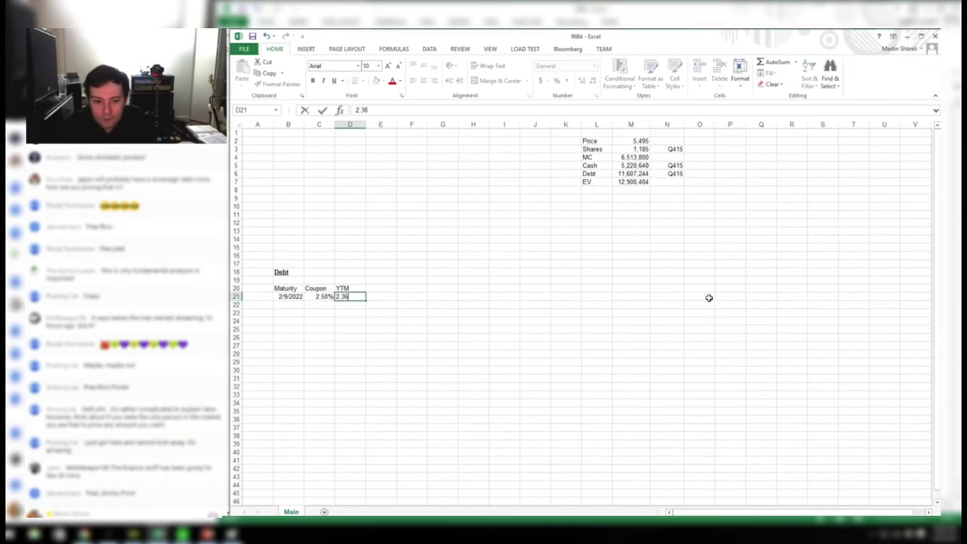
key(Return)
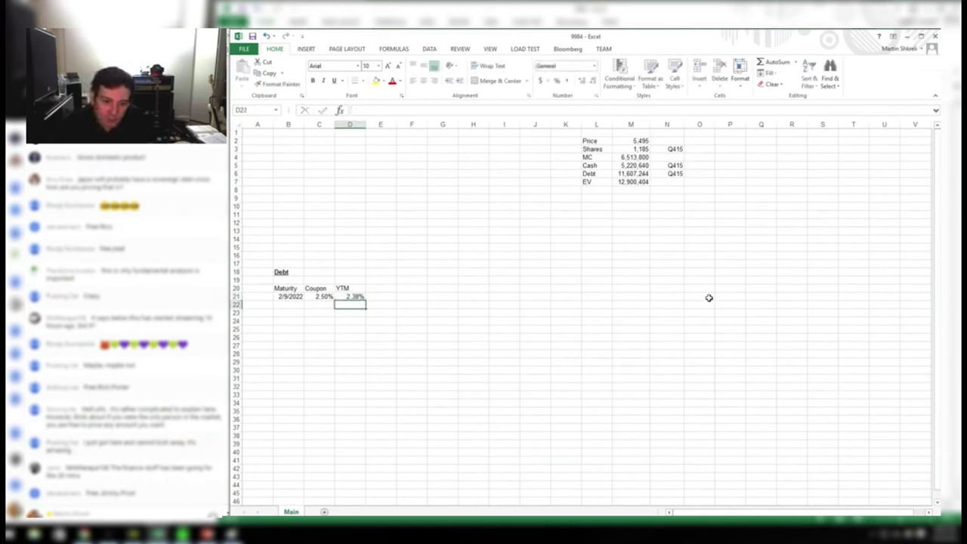
Center the Coupon and YTM headers and their values in C20:D21.
key(Up)
key(Left)
key(Up)
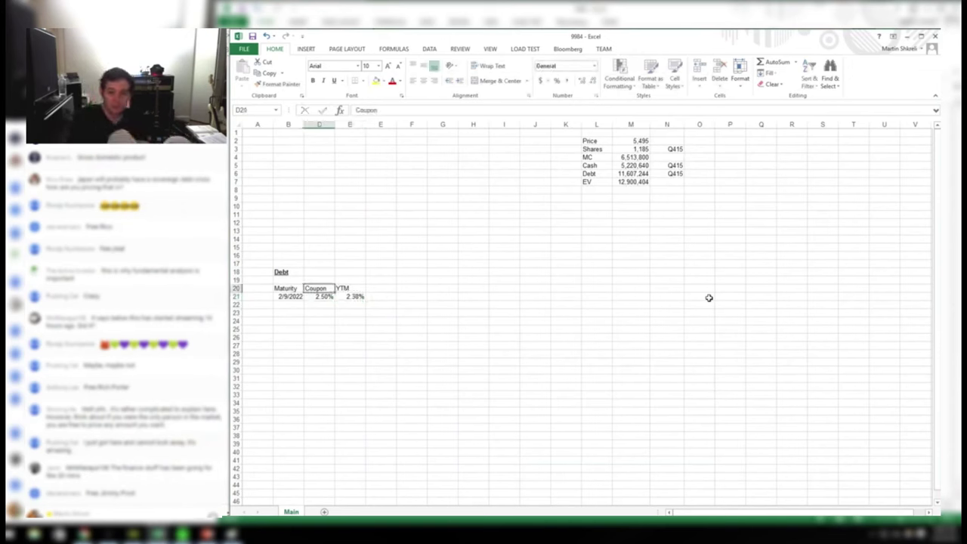
key(shift+Right)
key(shift+Down)
click(423, 81)
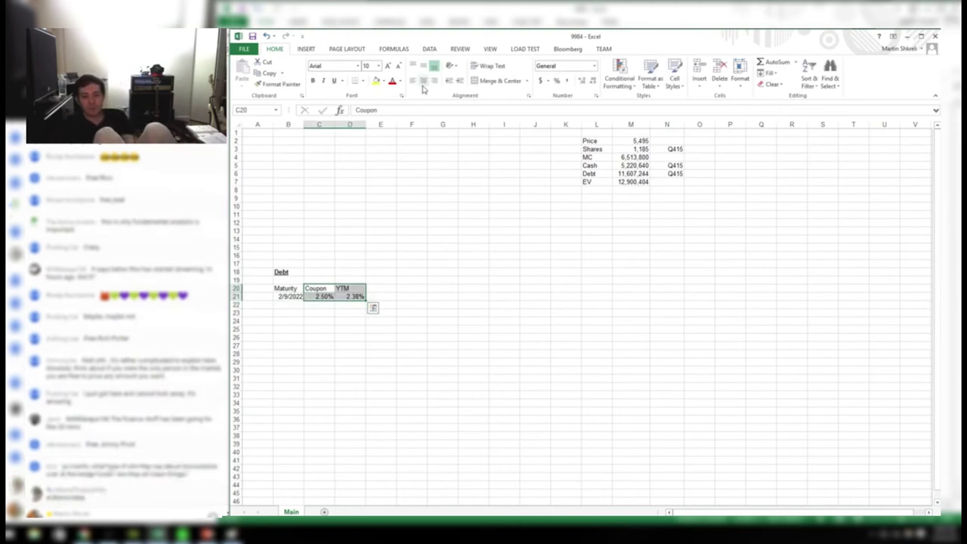
click(411, 321)
click(442, 337)
Left-align the maturity date in B21.
click(286, 296)
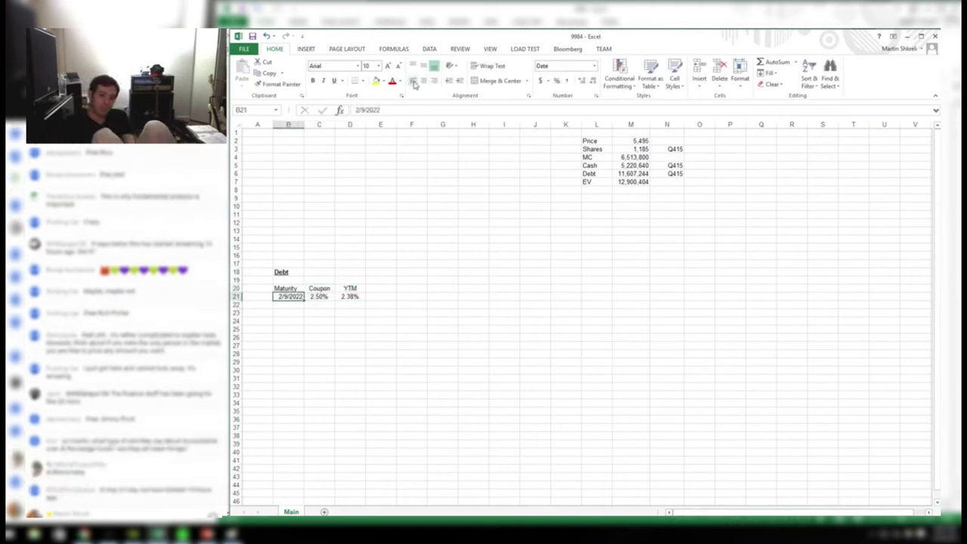
click(411, 254)
click(411, 296)
click(363, 288)
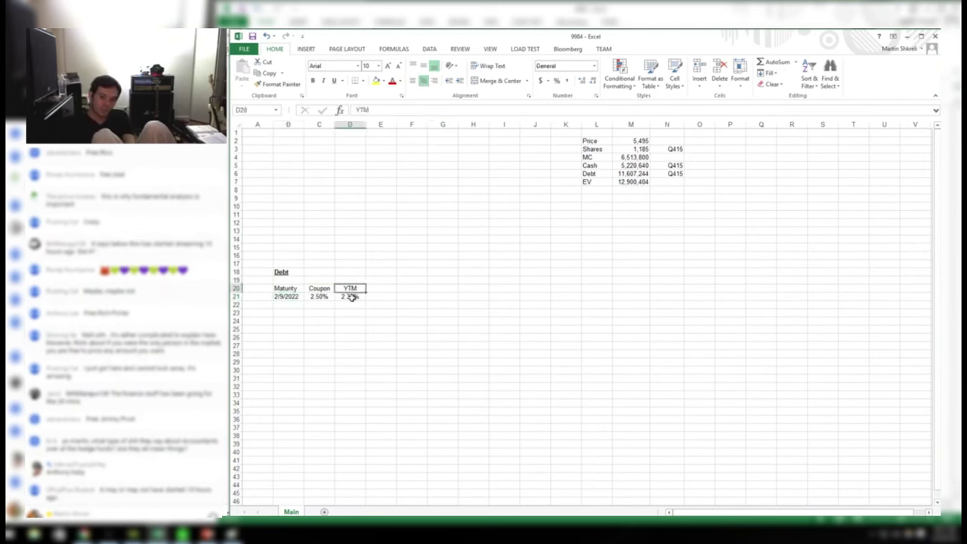
click(491, 295)
key(Up)
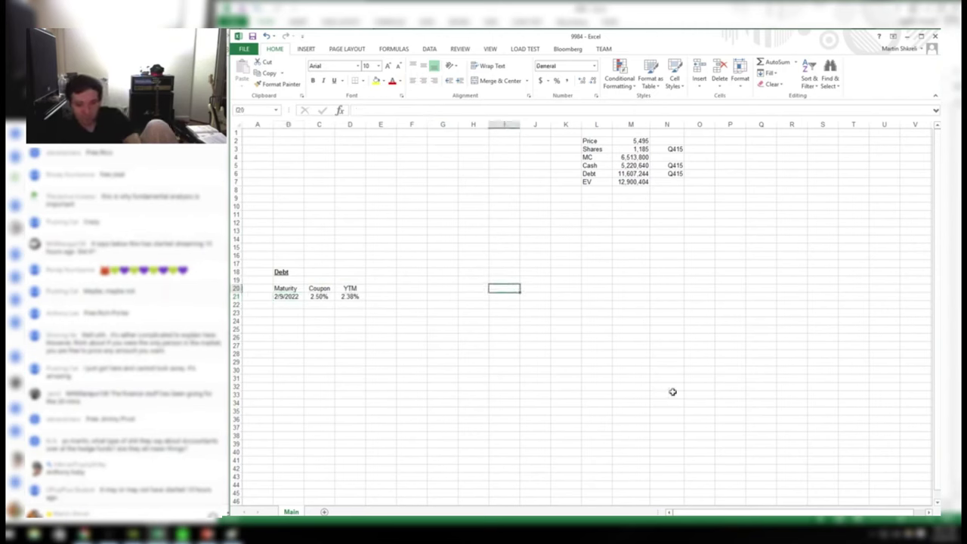
key(Left)
key(Left)
key(Left)
key(Left)
key(Left)
key(Down)
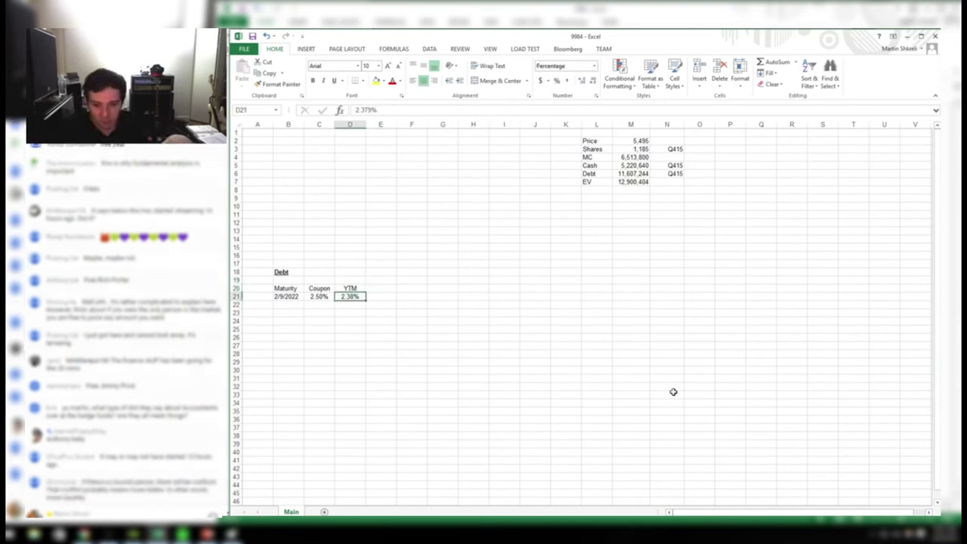
Open SoftBank's debt distribution (DDIS) in Bloomberg and load the SoftBank Group bond maturing 09/12/2019 from the 2019 maturities.
key(Left)
key(Left)
key(Down)
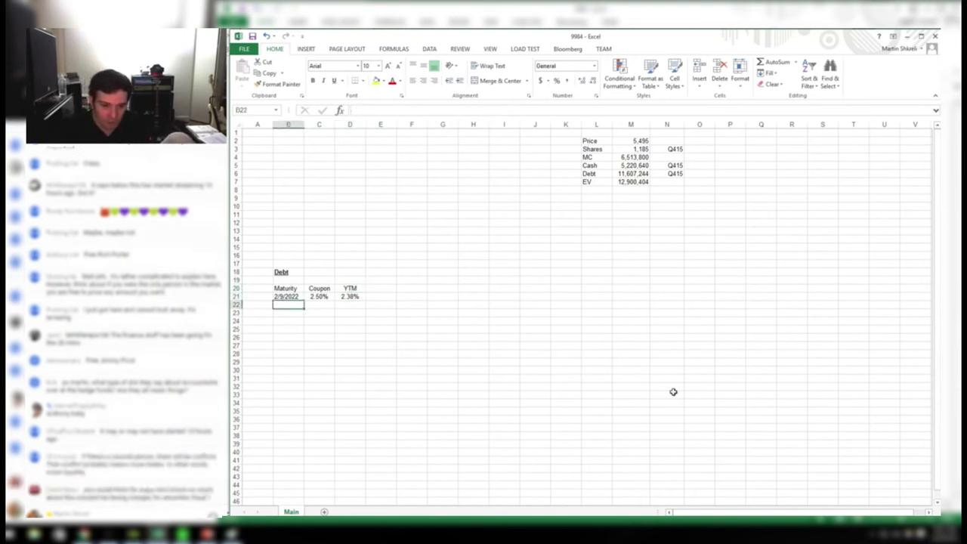
key(alt+Tab)
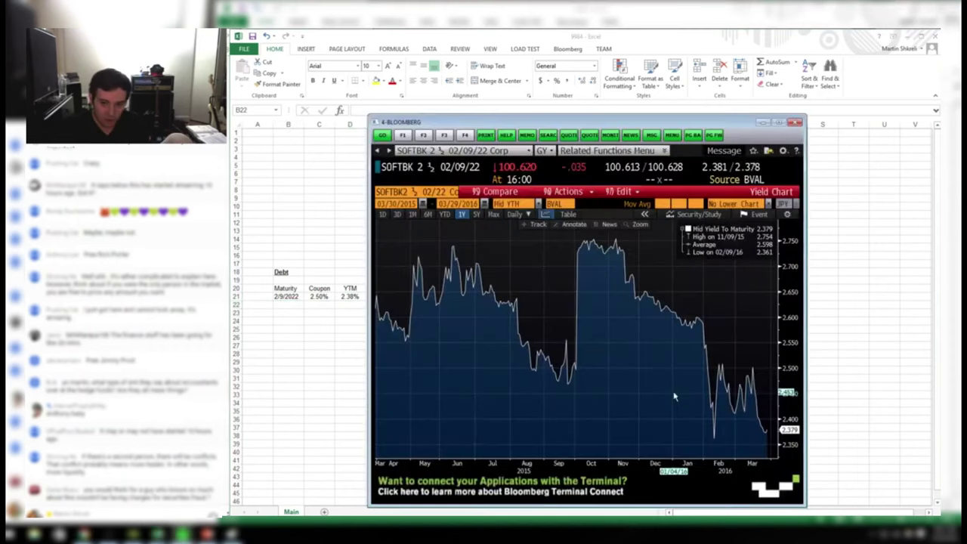
text(DDIS)
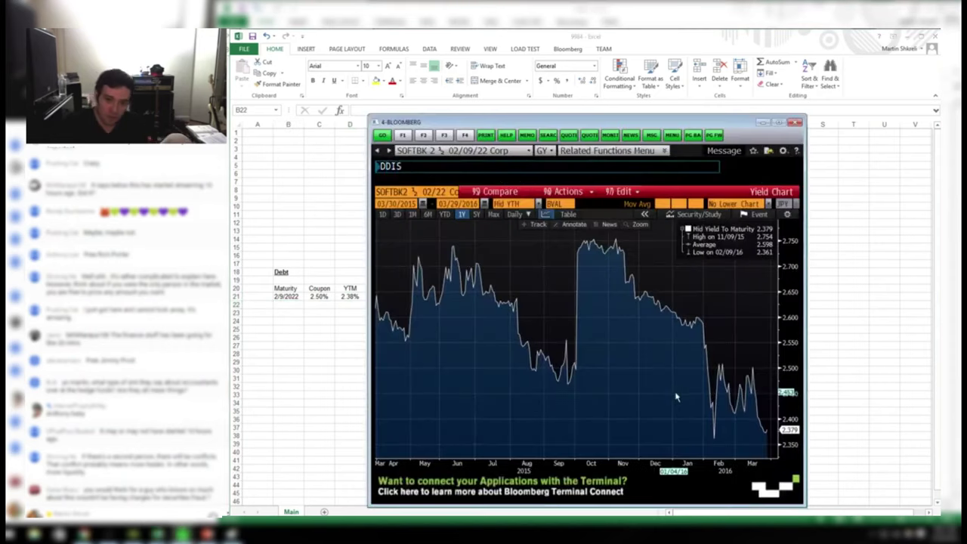
key(Return)
mouse_move(448, 326)
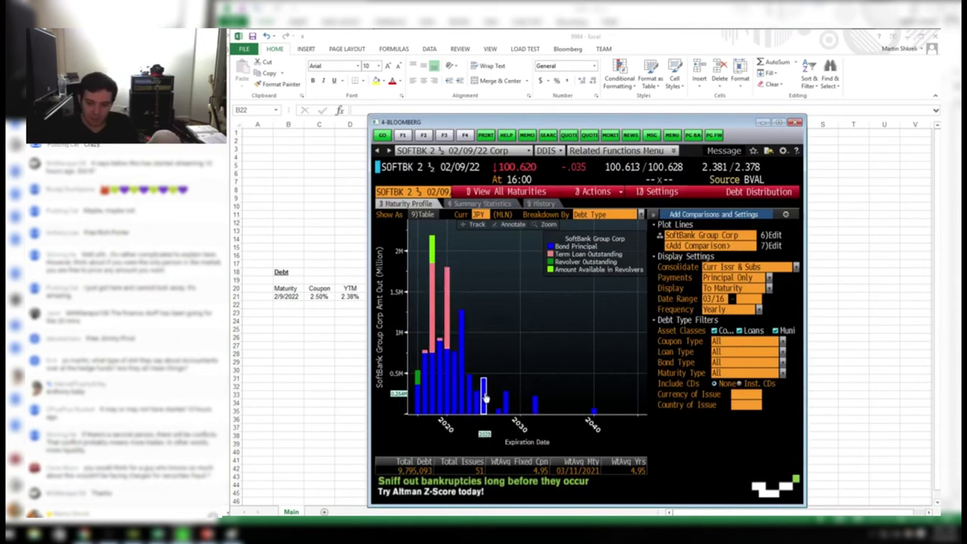
mouse_move(485, 399)
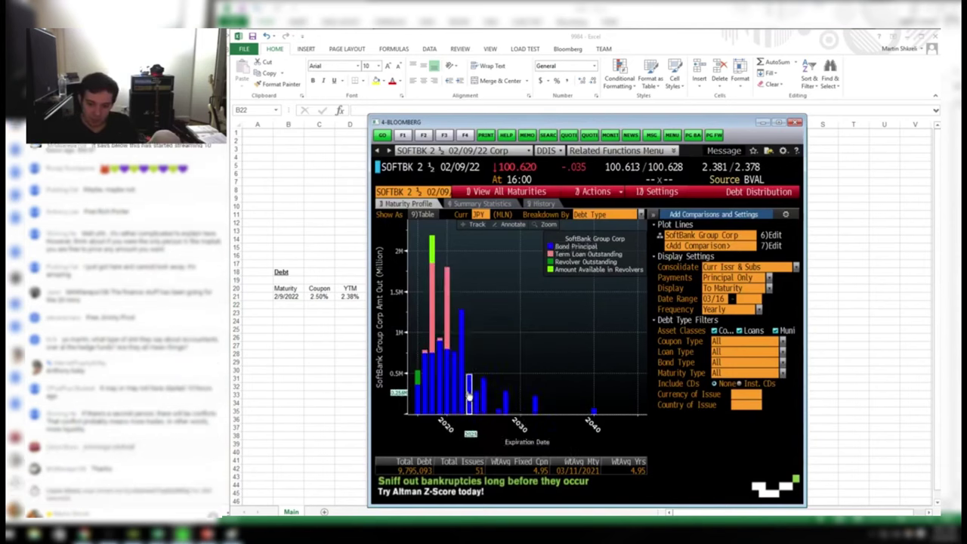
click(444, 389)
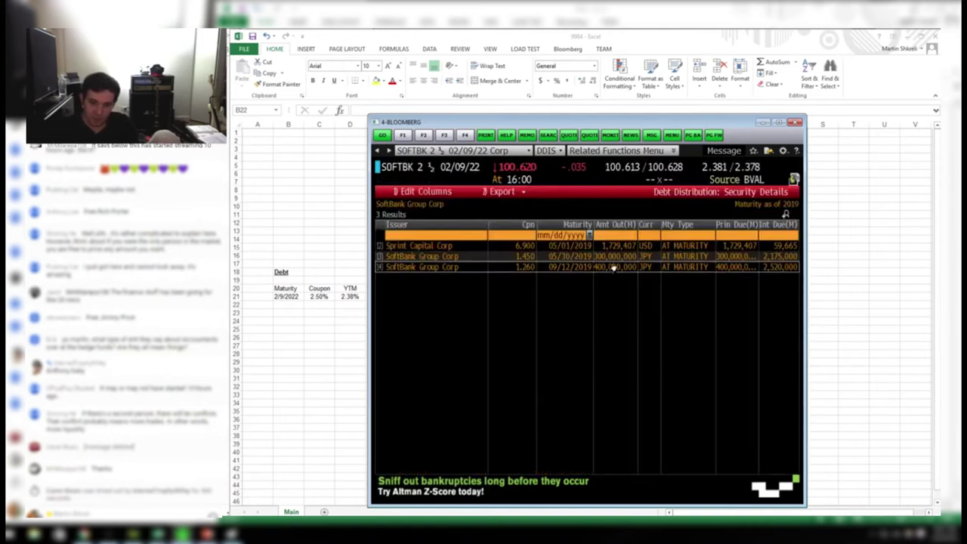
click(612, 273)
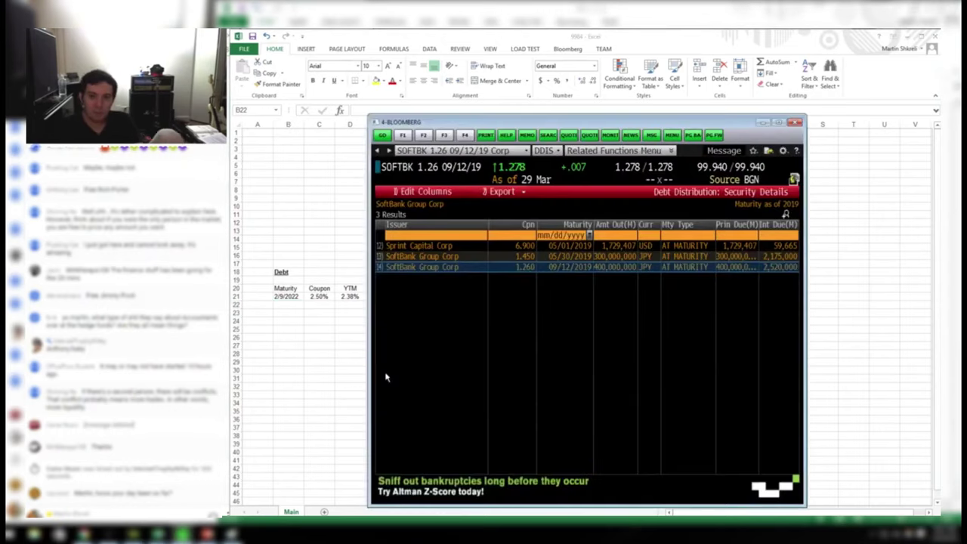
Back in Excel, enter the bond's maturity date 9/12/2019 in B22 and its coupon of 1.26% in C22.
key(alt+Tab)
text(9/12/2019)
key(Tab)
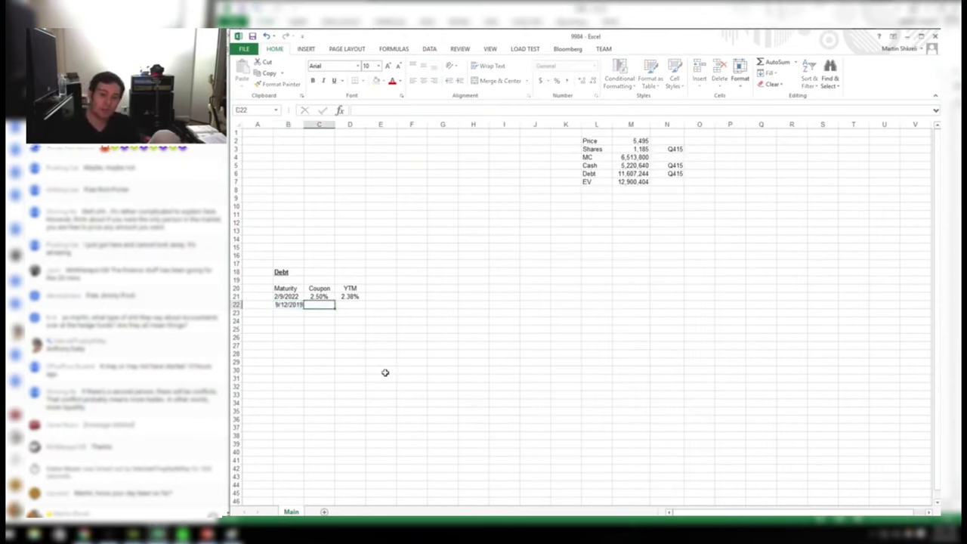
key(alt+Tab)
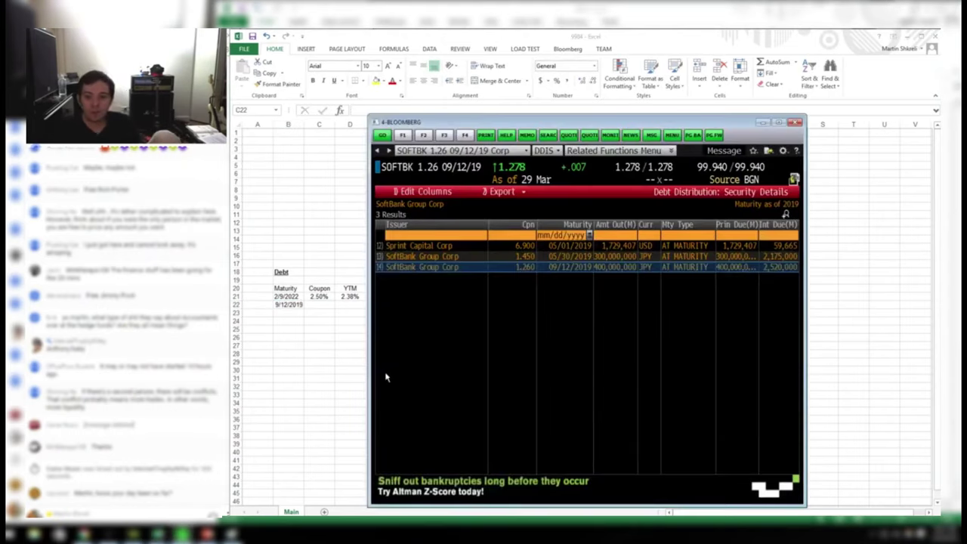
key(alt+Tab)
text(1.26)
Look up the 2019 bond's yield chart (GY) in Bloomberg and enter its yield of 1.28% under YTM in D22.
key(alt+Tab)
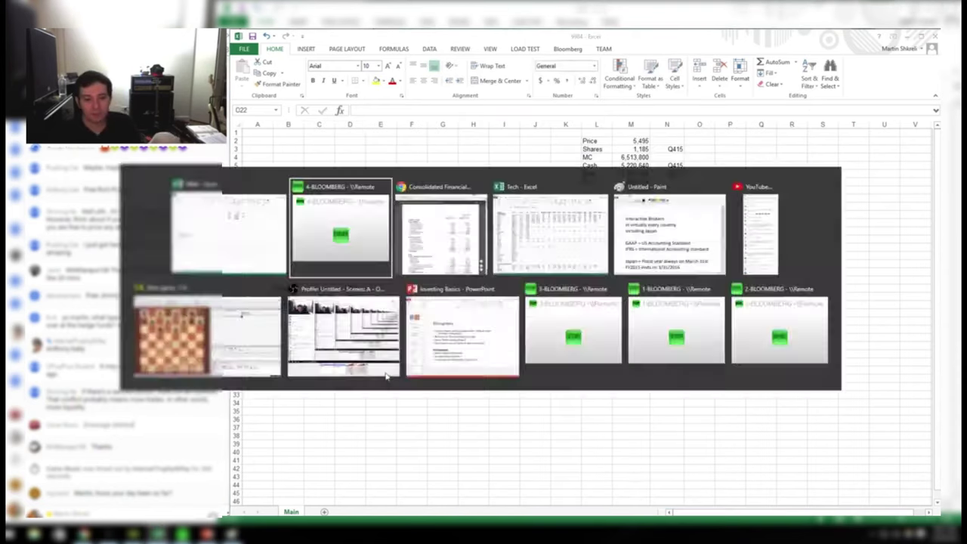
text(GY)
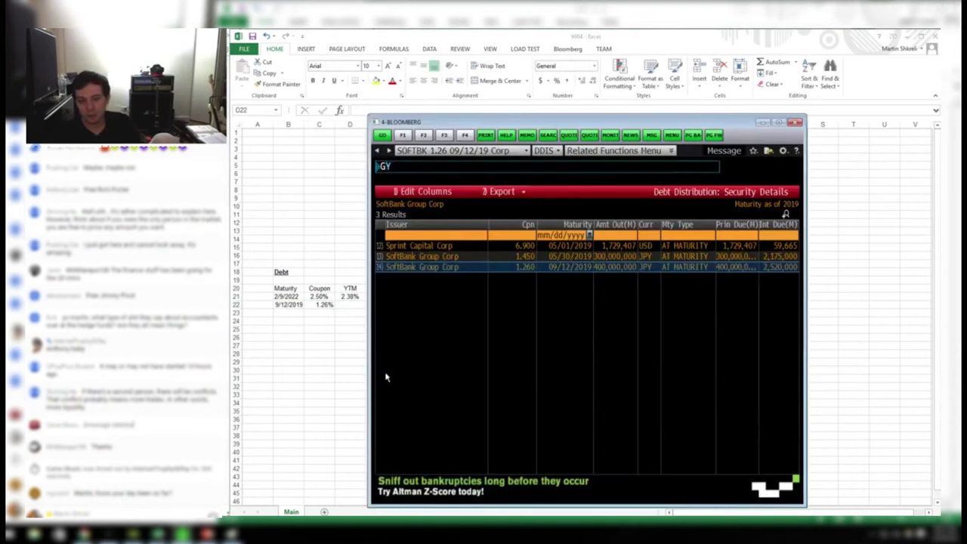
key(Return)
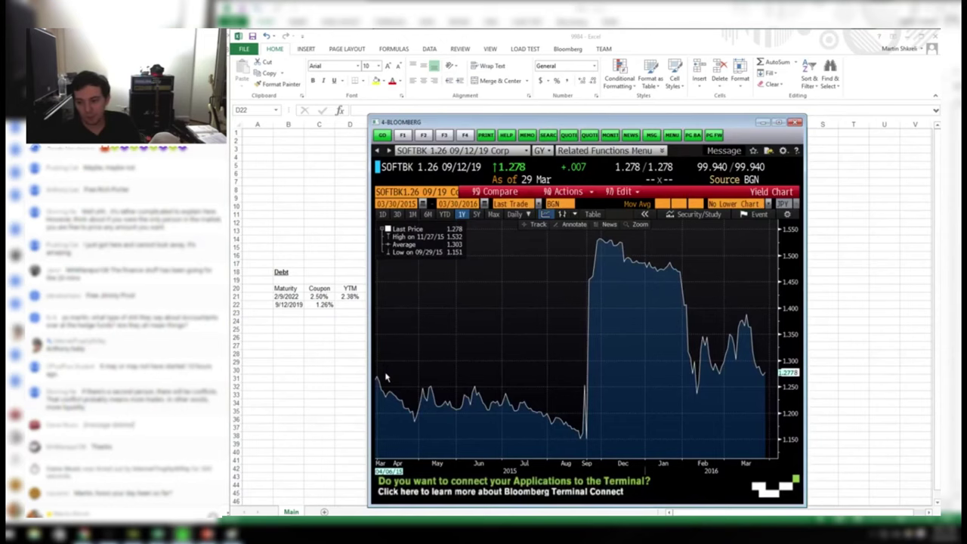
key(alt+Tab)
text(1.26)
key(Return)
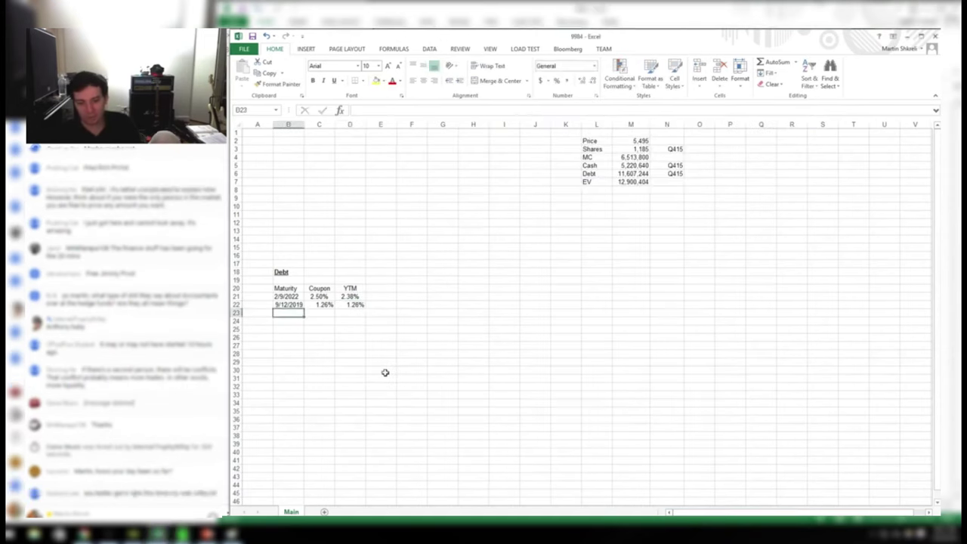
Center the coupon and YTM values of the 2019 bond in C22:D22.
key(Up)
key(Right)
key(shift+Right)
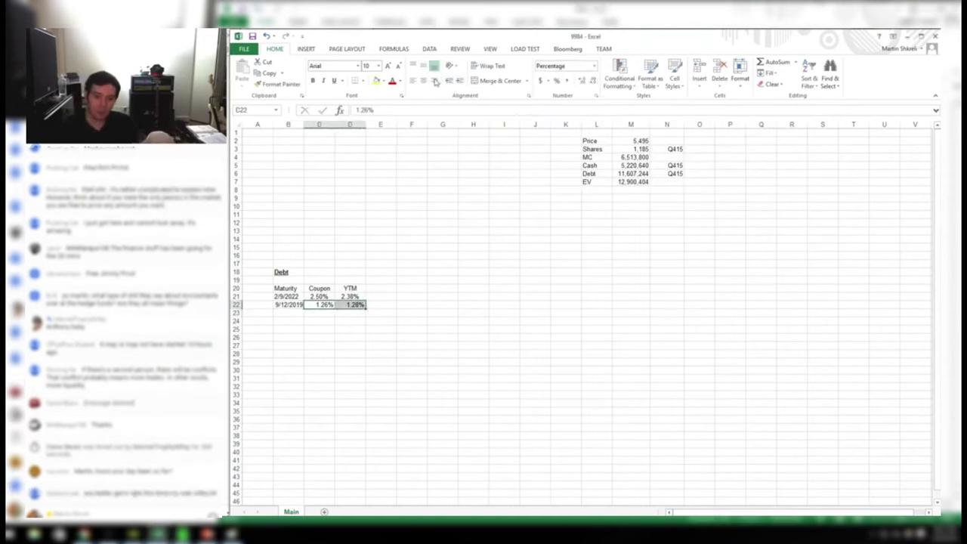
click(423, 80)
click(411, 214)
Widen column B slightly and left-align the 9/12/2019 maturity date in B22.
click(288, 305)
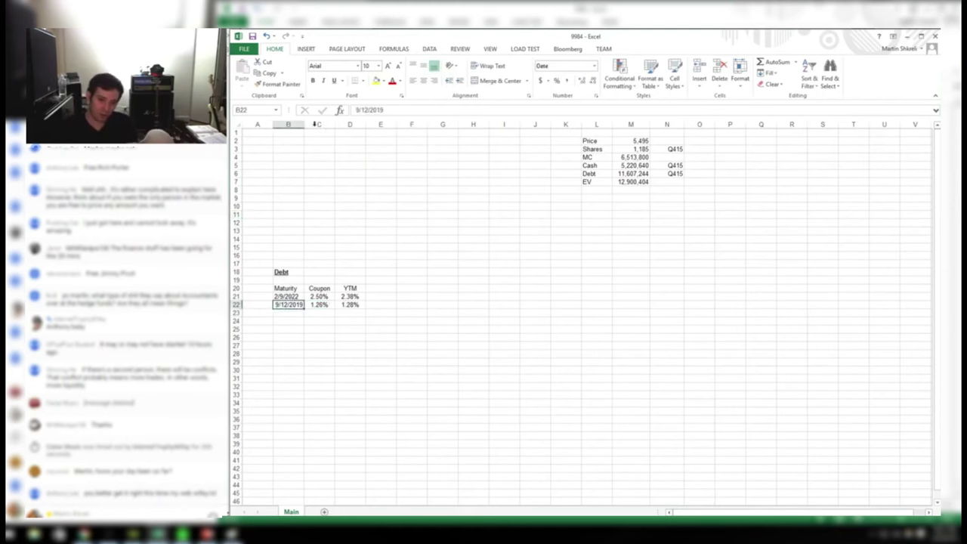
drag(305, 124, 311, 126)
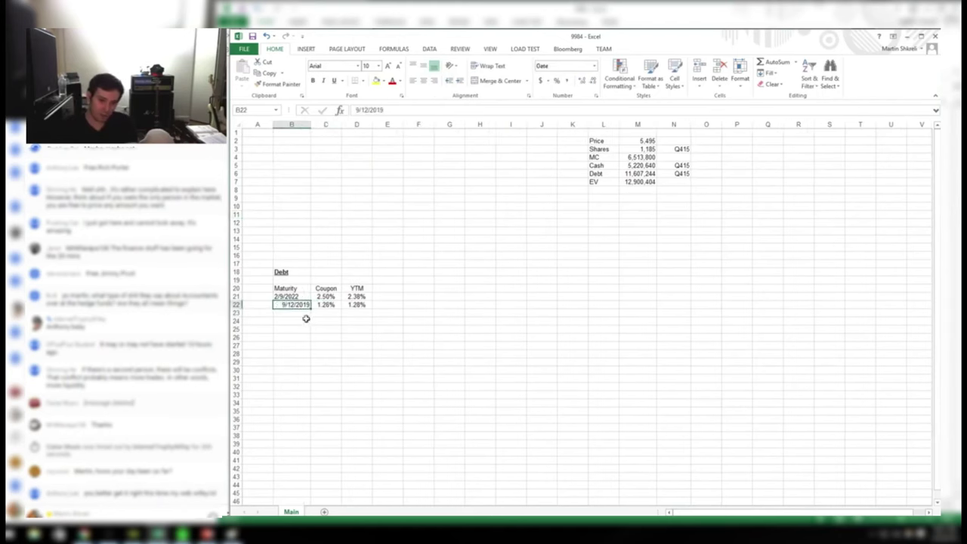
click(413, 80)
key(Down)
Insert a blank row 21 directly below the debt table headers, above the 2/9/2022 bond.
click(326, 305)
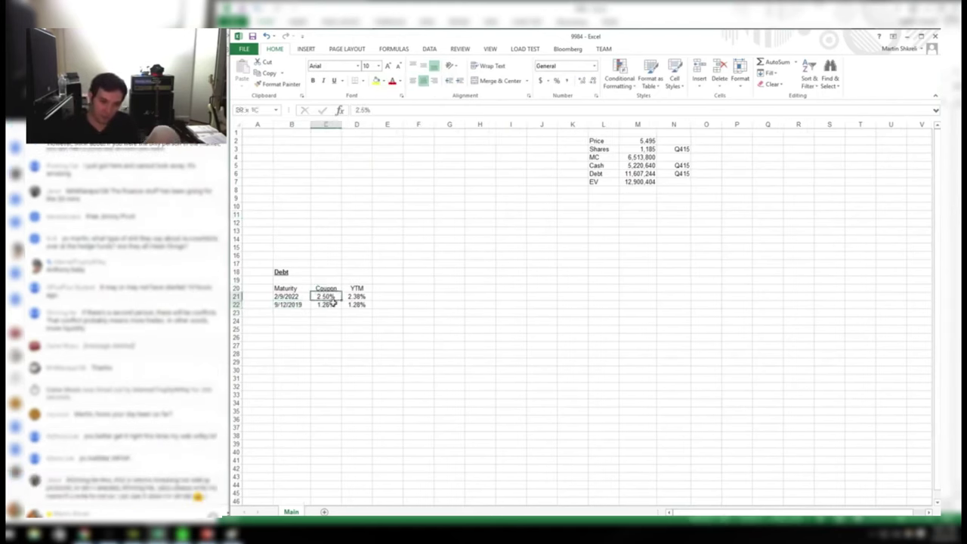
key(Up)
key(Up)
key(Down)
key(shift+space)
key(ctrl+shift+plus)
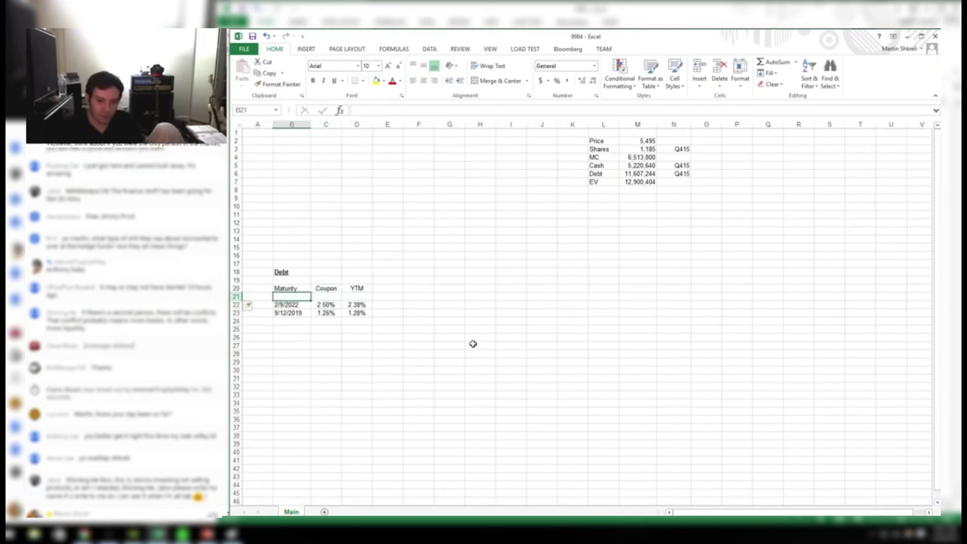
Reopen the debt distribution in Bloomberg and load SoftBank Group's 6% USD bond maturing 07/30/2025 from the 2025 maturities.
key(alt+Tab)
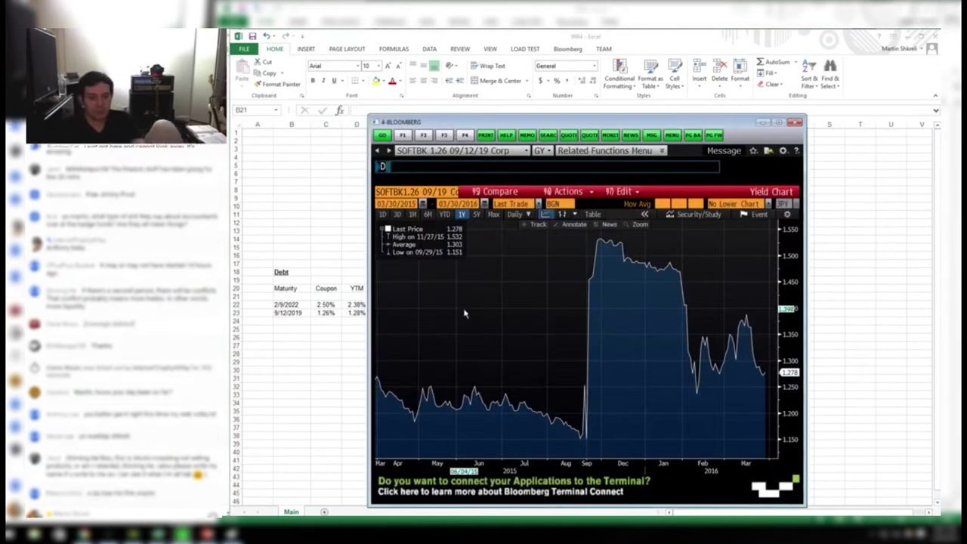
key(Return)
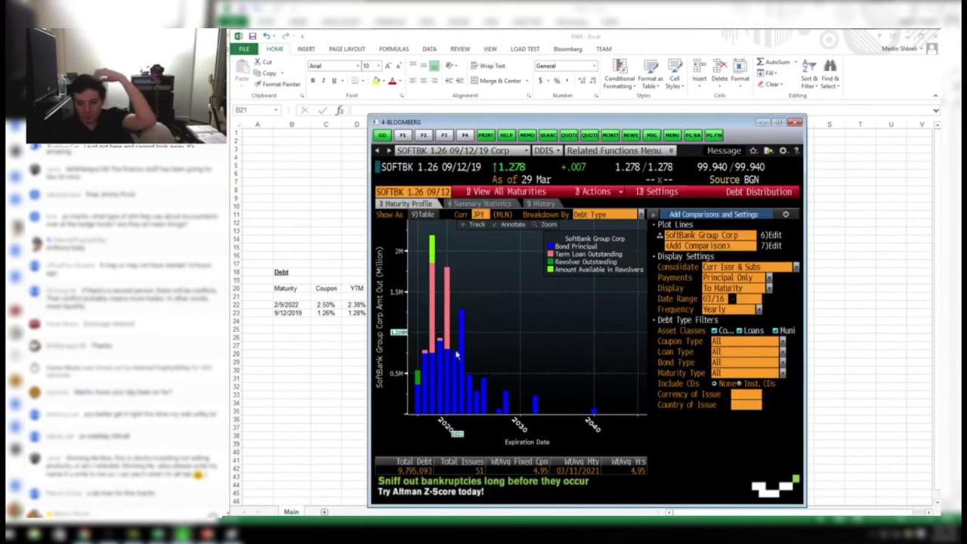
mouse_move(484, 392)
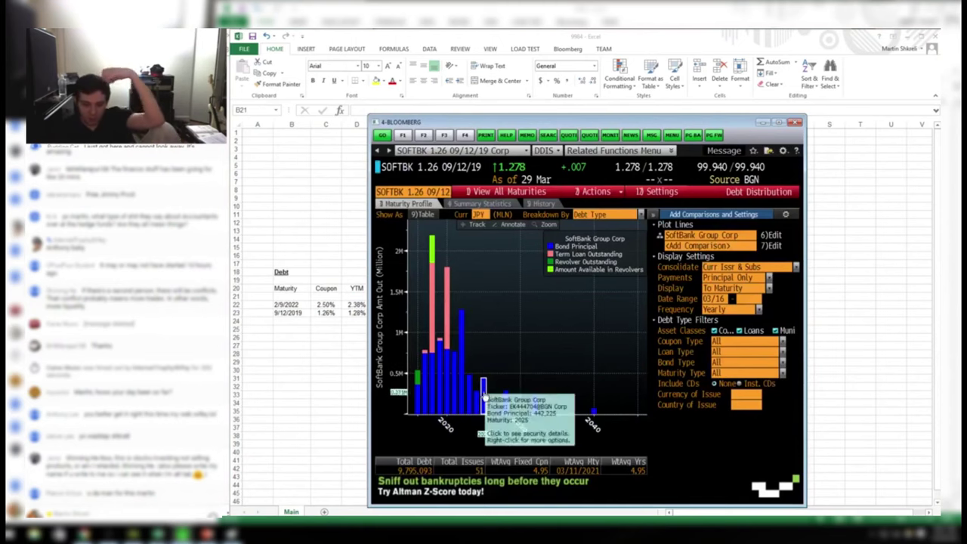
click(483, 392)
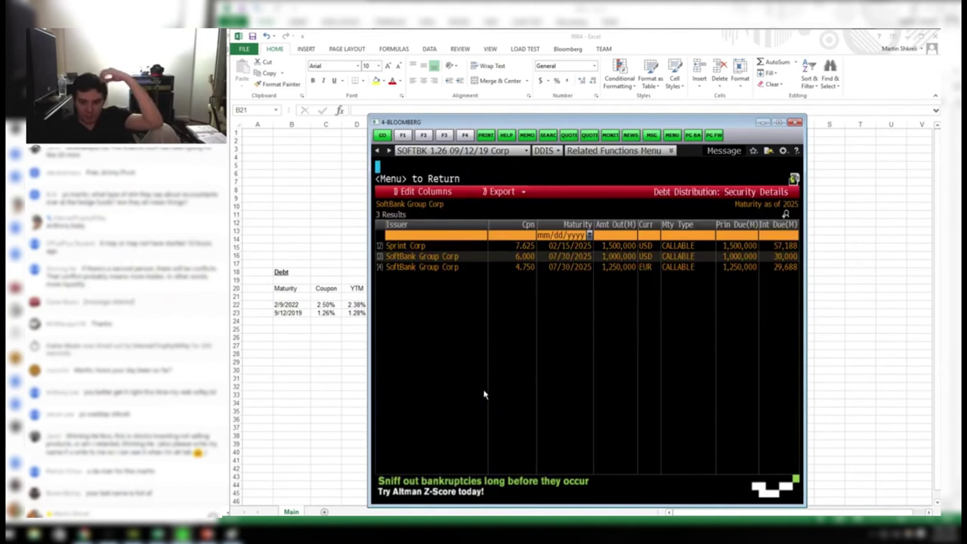
mouse_move(458, 260)
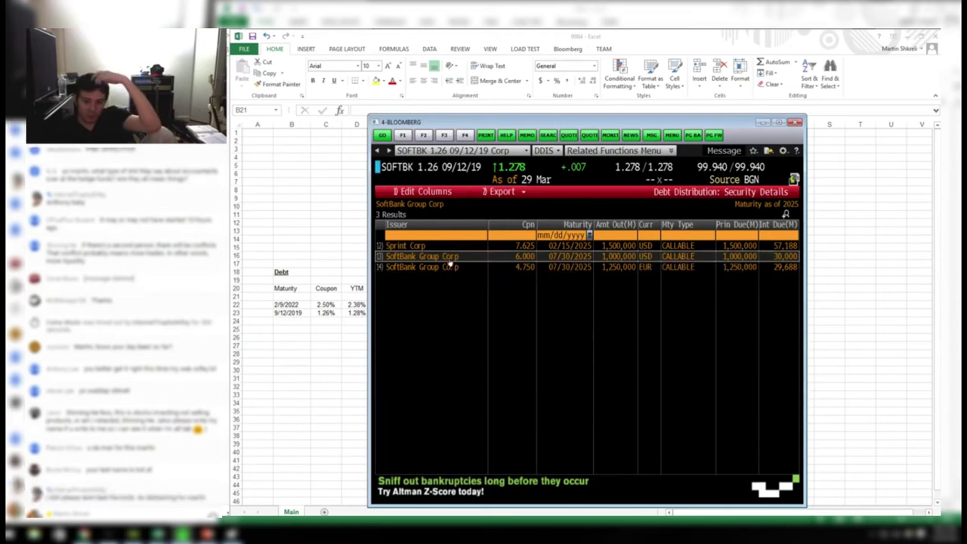
Return to Excel and add a Currency column header in E20 of the debt table.
key(alt+Tab)
click(385, 290)
text(C)
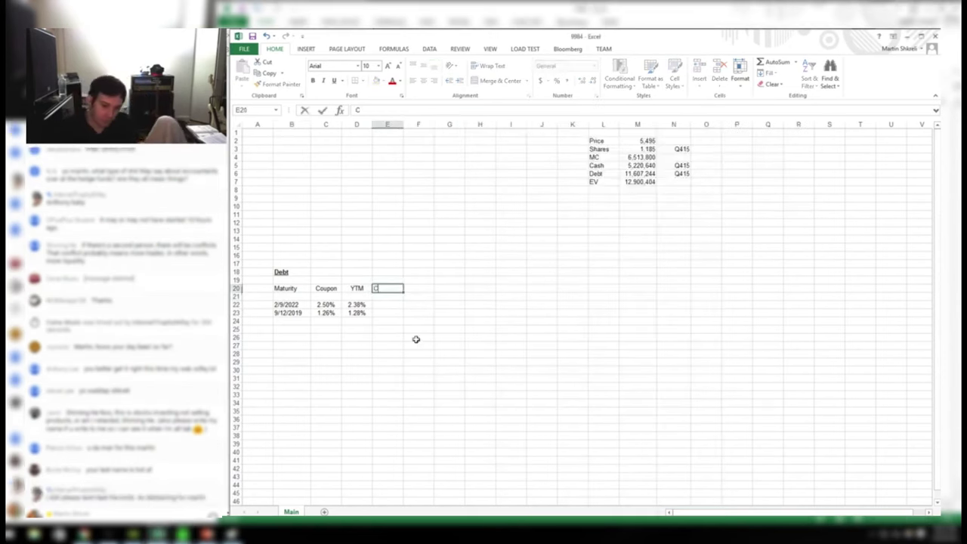
key(Down)
key(Down)
key(Down)
key(Left)
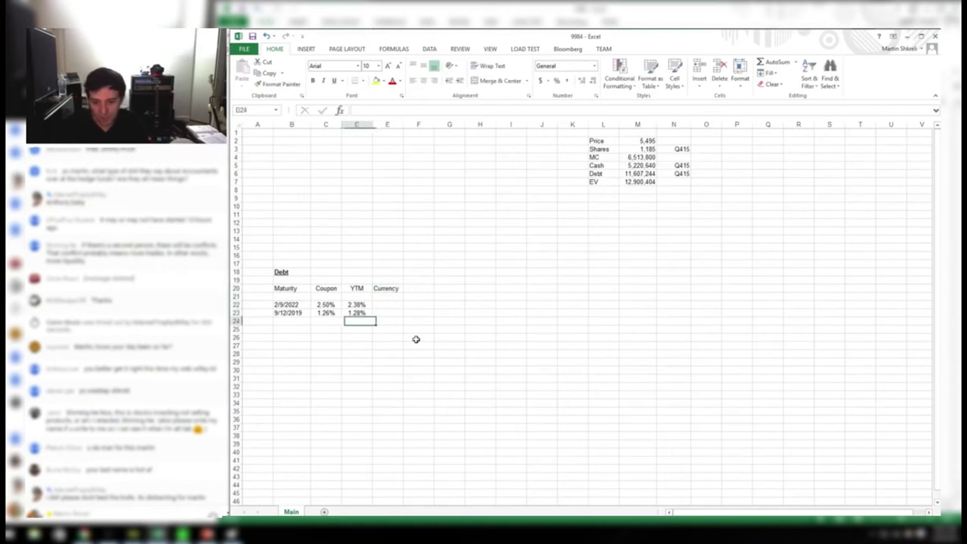
Check the 6% bond's maturity in Bloomberg and enter 7/30/2025 in B21.
key(Left)
key(Left)
key(alt+Tab)
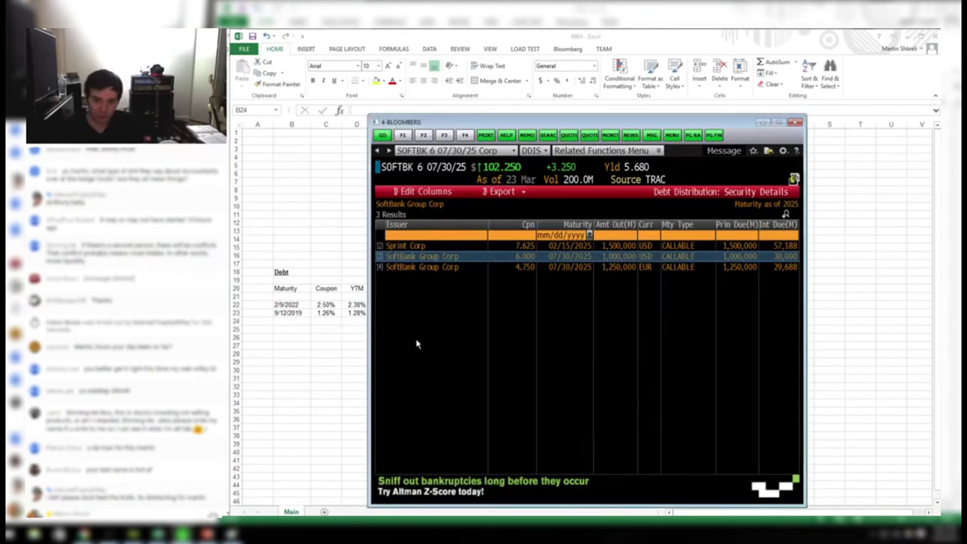
key(alt+Tab)
key(Up)
key(Up)
key(Up)
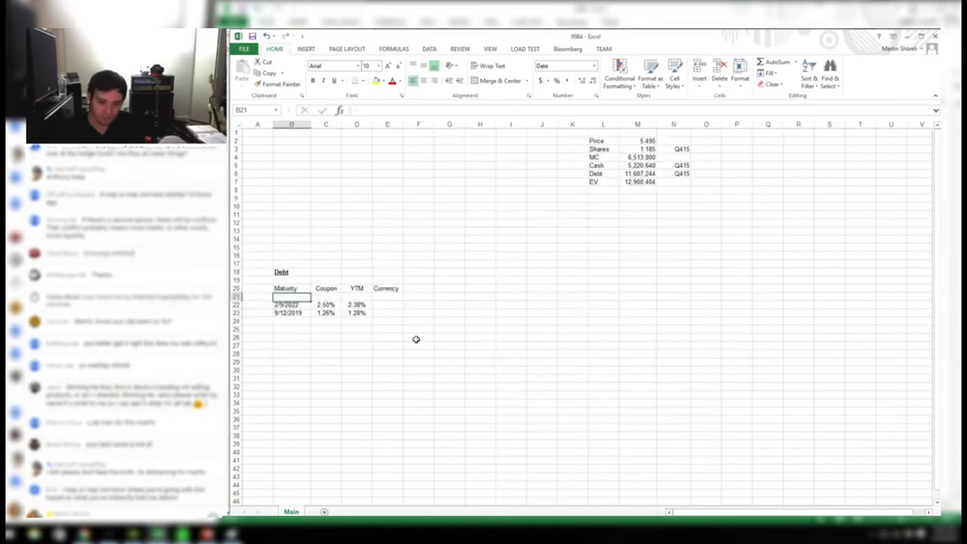
key(alt+Tab)
key(alt+Tab)
text(7/)
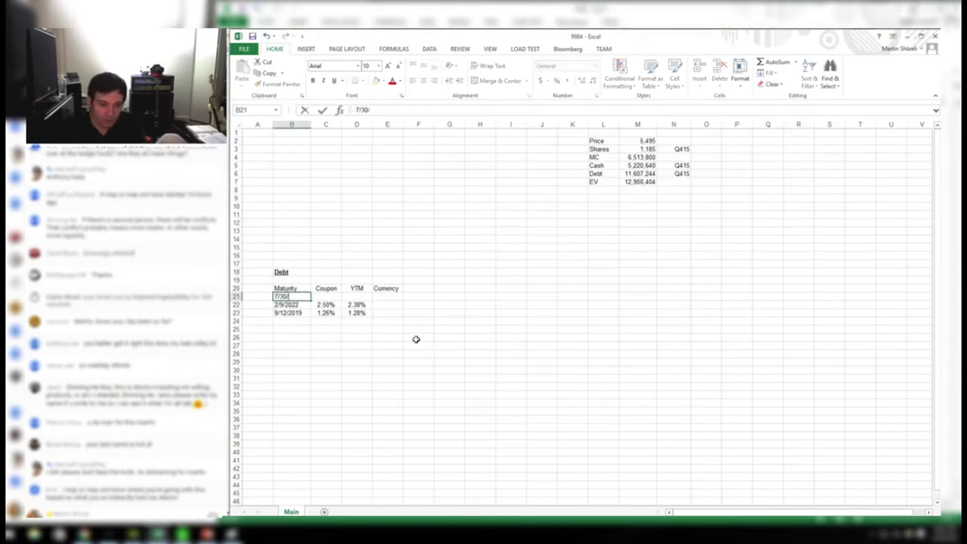
text(30/2025)
key(Tab)
Check the 2025 bond's coupon in Bloomberg and enter 6% in C21.
key(alt+Tab)
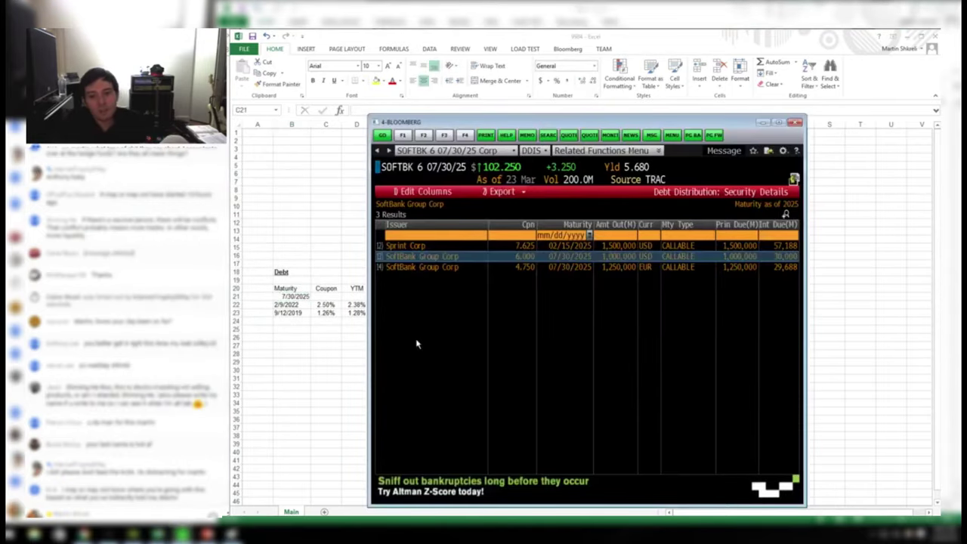
key(alt+Tab)
text(6%)
key(Tab)
Look up the 2025 bond's yield chart (GY) in Bloomberg and enter its mid yield to maturity of 5.69% in D21.
key(alt+Tab)
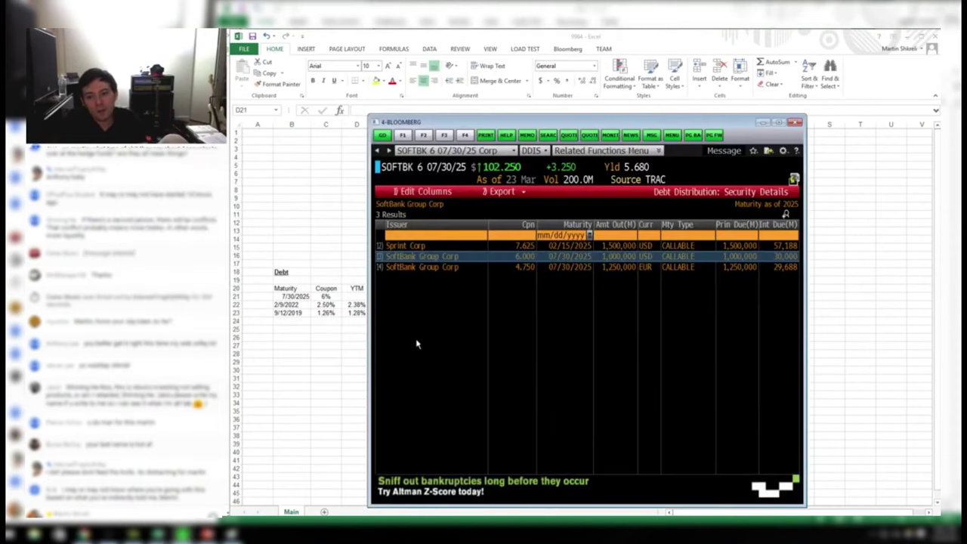
text(GY)
key(Return)
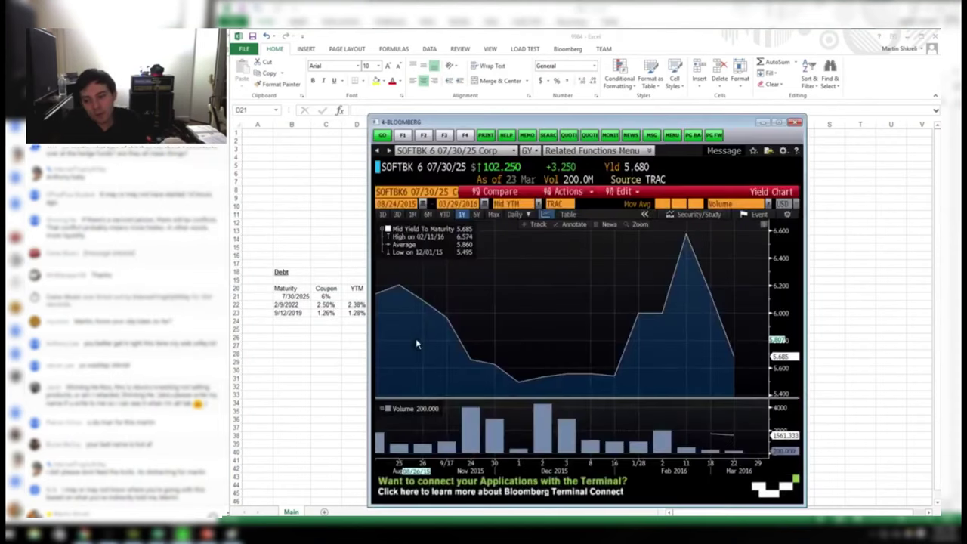
key(alt+Tab)
text(5)
key(Return)
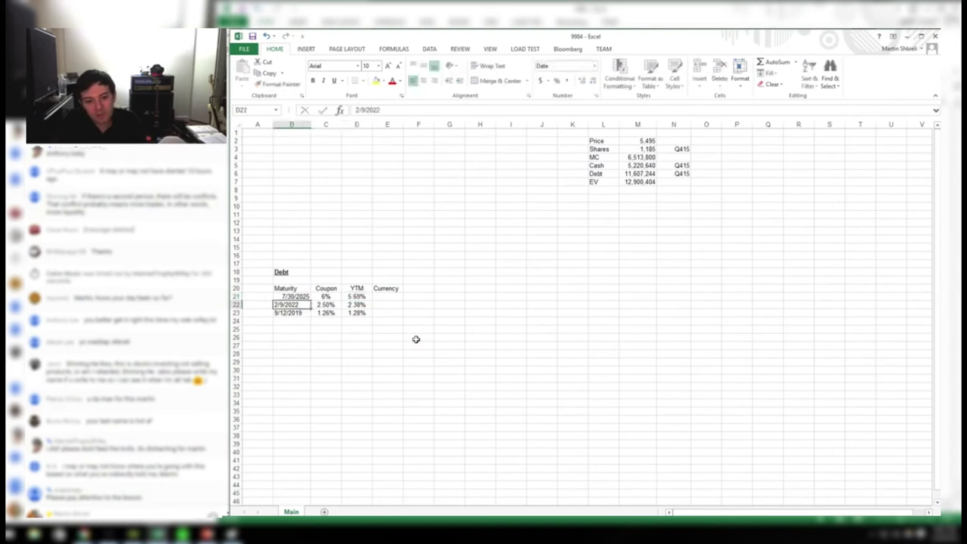
Enter USD as the 2025 bond's currency in E21.
key(Right)
key(Right)
key(Right)
key(Up)
text(USD)
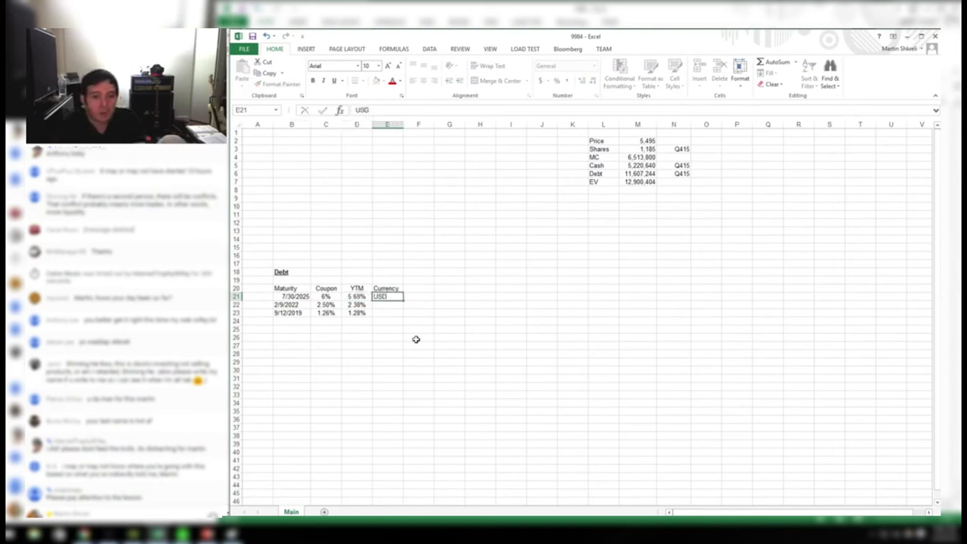
key(Return)
Left-align the 7/30/2025 maturity date in B21.
key(Up)
key(Left)
key(Left)
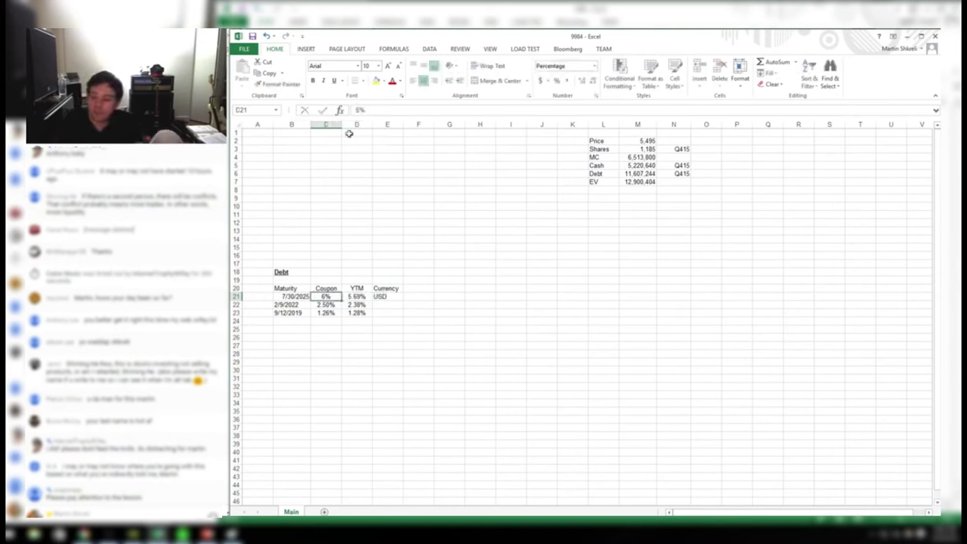
key(Left)
click(412, 80)
Compare the YTM entries in column D with the 2025 bond's yield chart in Bloomberg.
drag(357, 290, 362, 320)
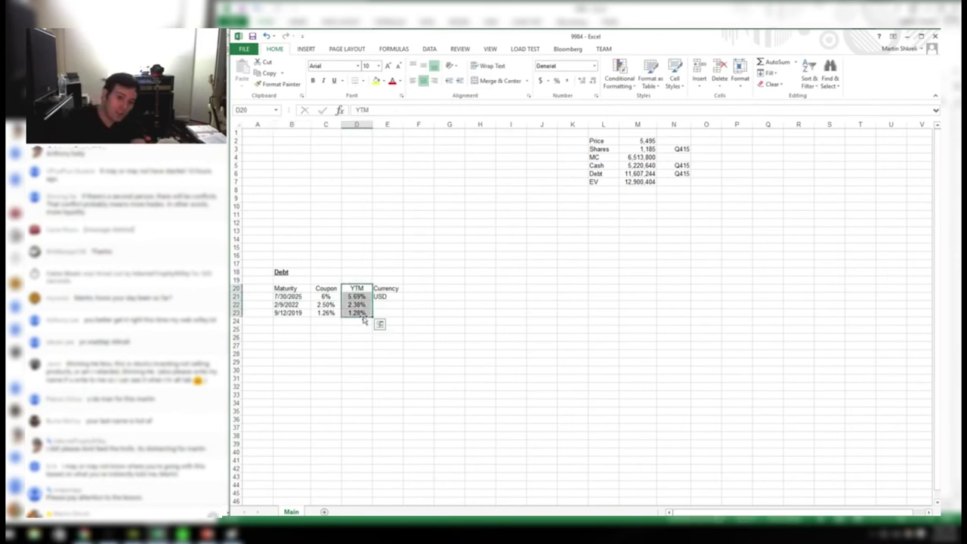
click(362, 297)
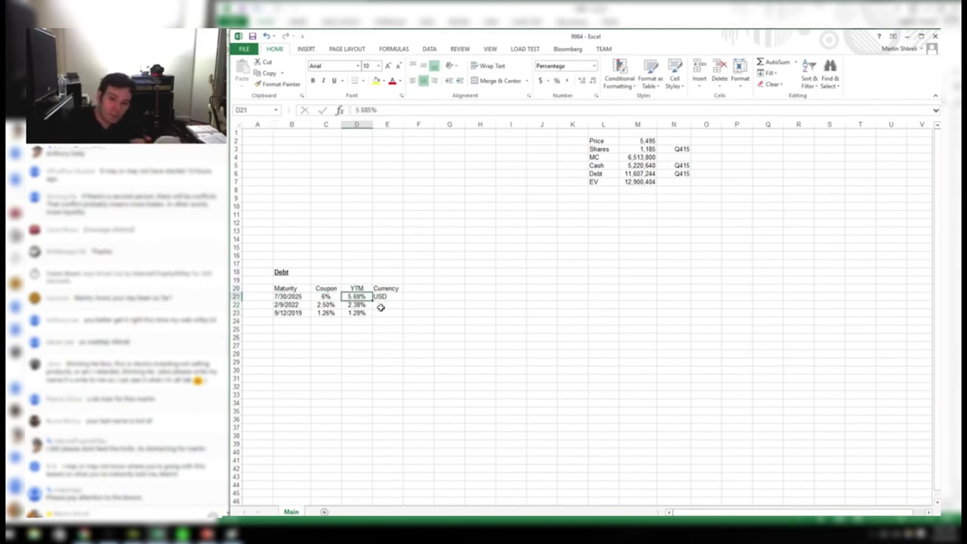
key(alt+Tab)
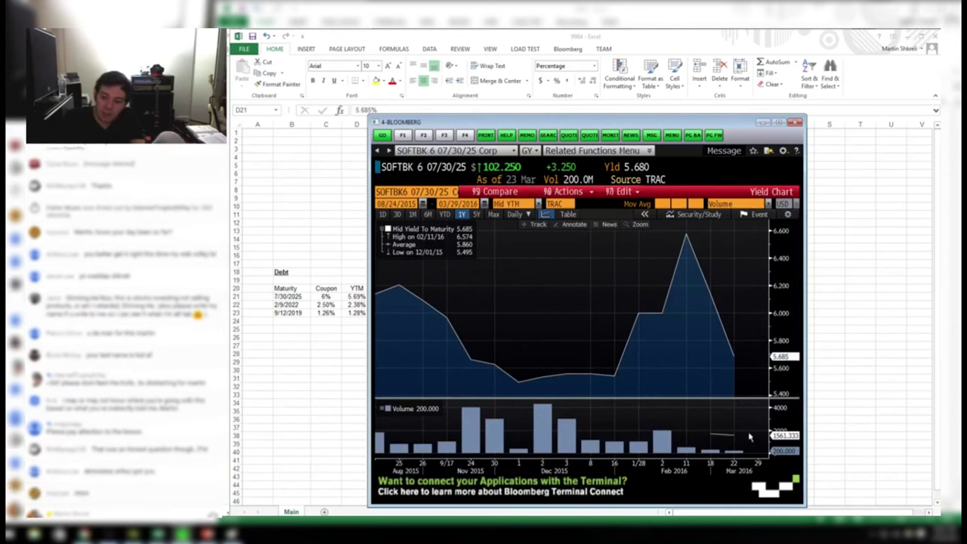
scroll(711, 369, up, 3)
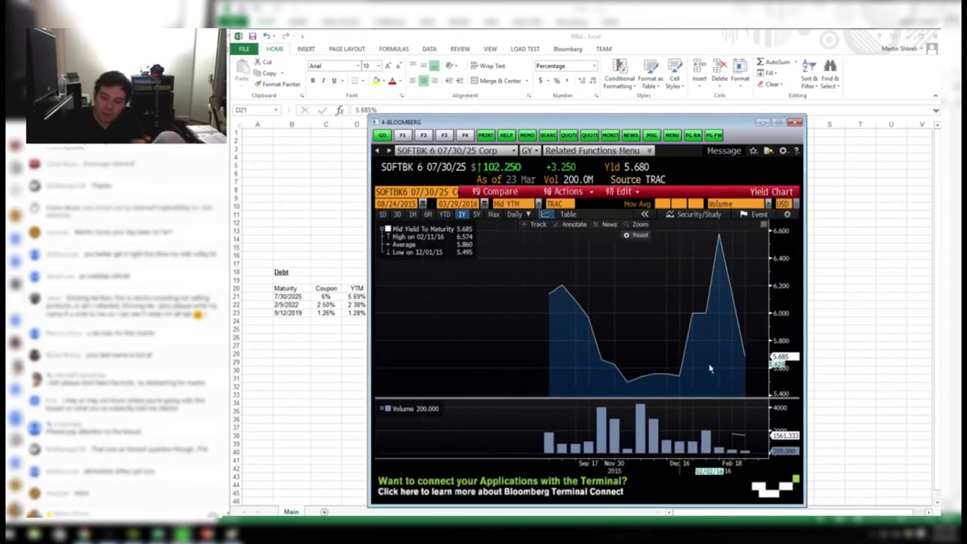
scroll(672, 363, down, 2)
key(alt+Tab)
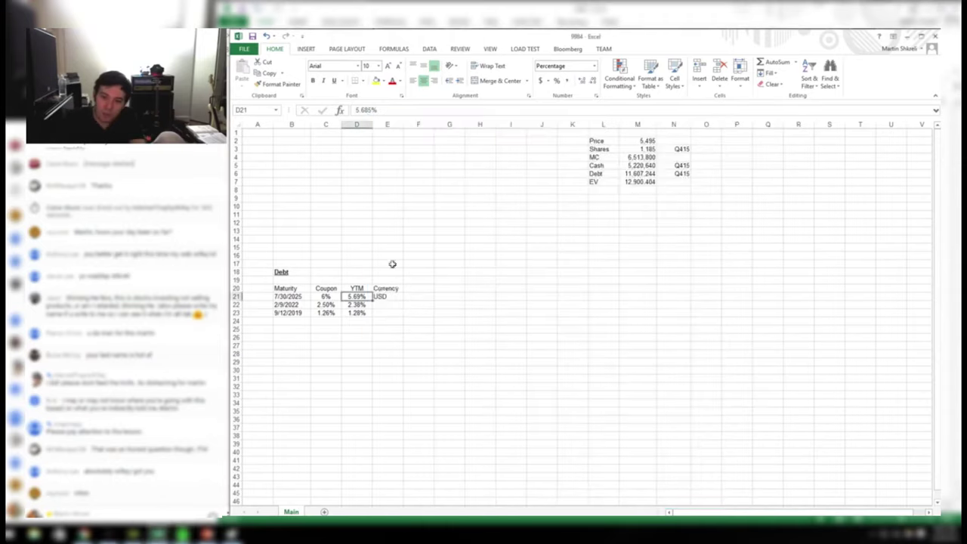
Move the Debt heading from B18 down to B19, directly above the table headers.
click(281, 272)
drag(313, 274, 320, 282)
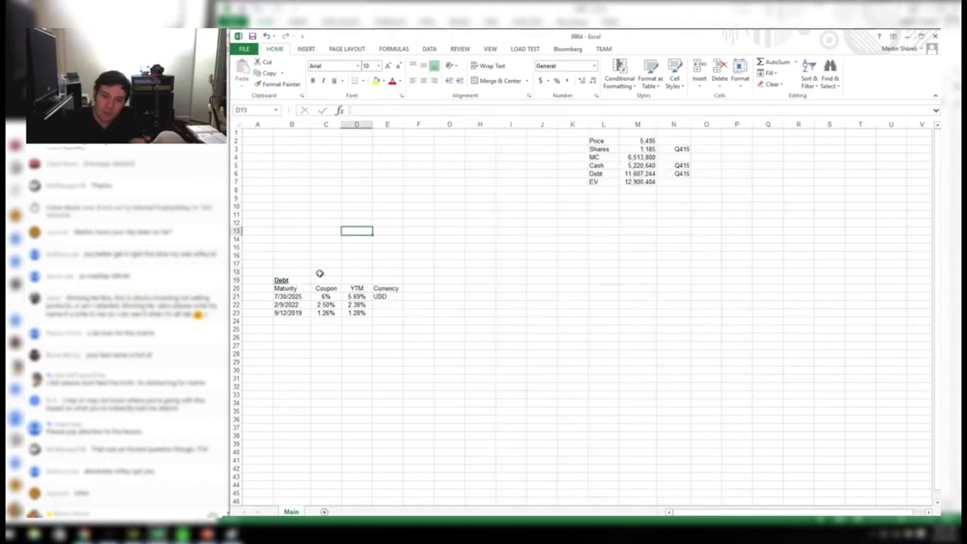
drag(537, 325, 242, 268)
click(449, 289)
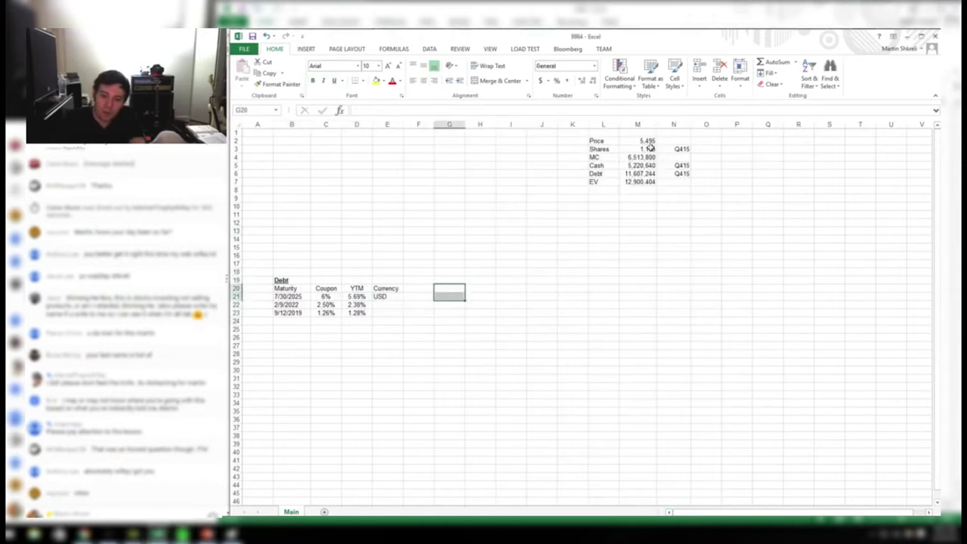
click(642, 142)
Center the Currency column entries in E20:E23.
drag(387, 289, 388, 313)
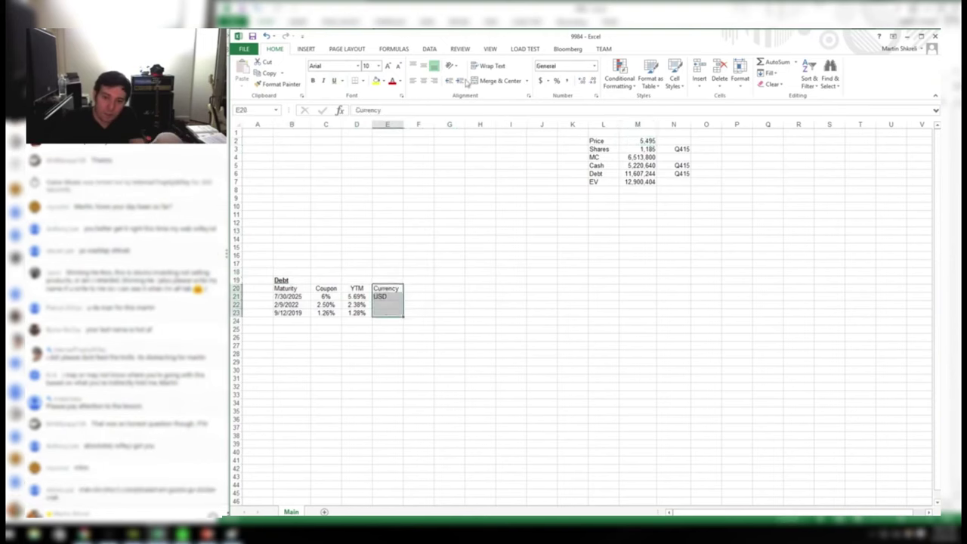
click(424, 80)
click(479, 272)
Look up the US Treasury yields (PX1) in Bloomberg and enter the 10-year yield of 1.81% in F21.
click(347, 295)
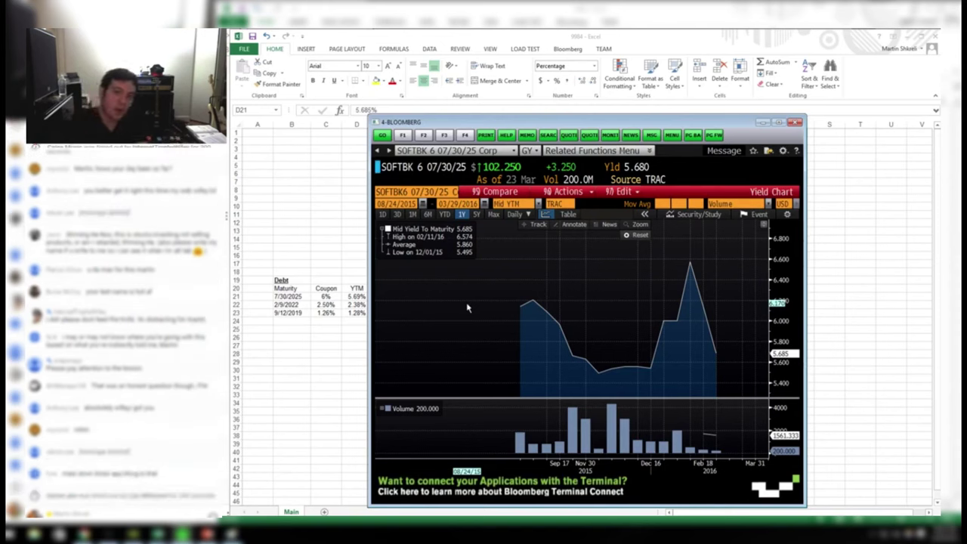
text(PX1)
key(Return)
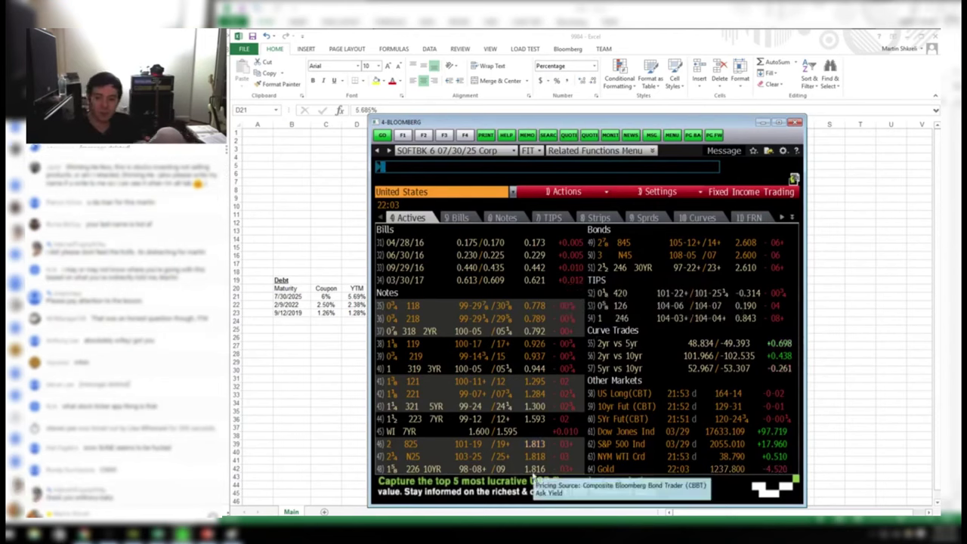
key(alt+Tab)
key(Right)
key(Right)
text(1)
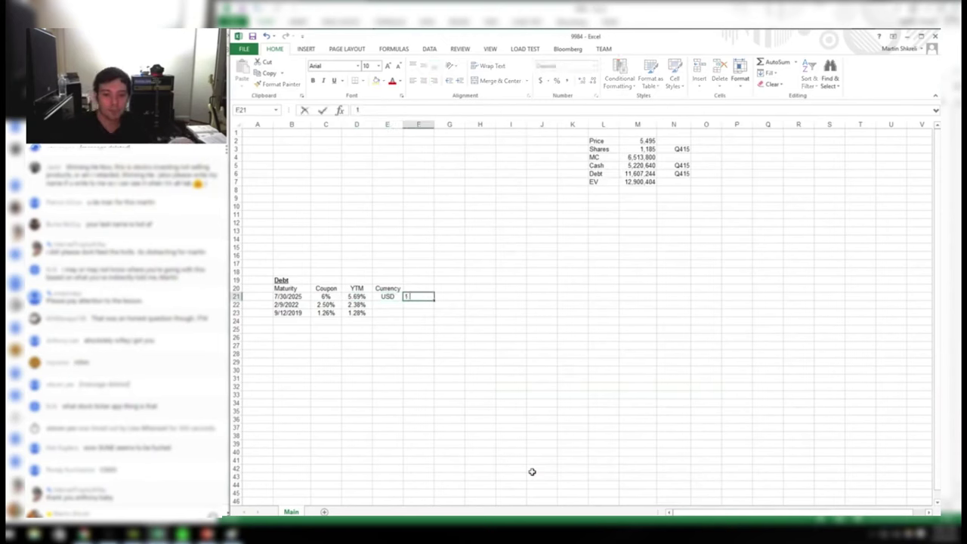
text(.81%)
Add the column header Sovreign in F20 and center the yield in F21.
key(Up)
text($)
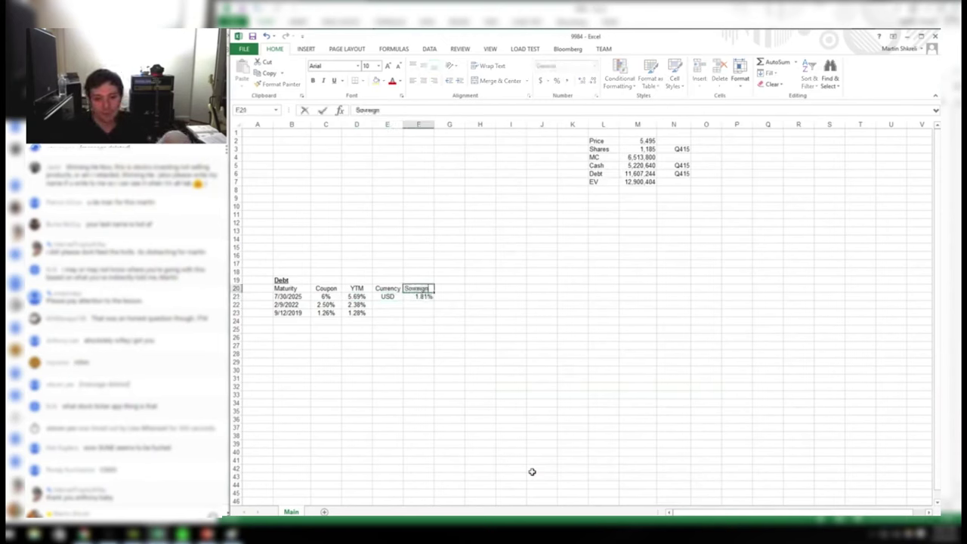
key(Down)
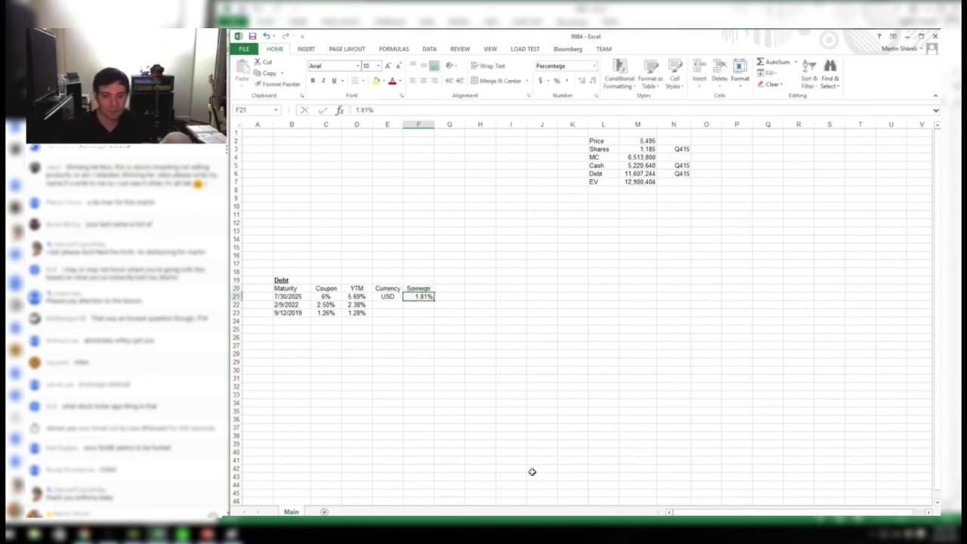
click(424, 80)
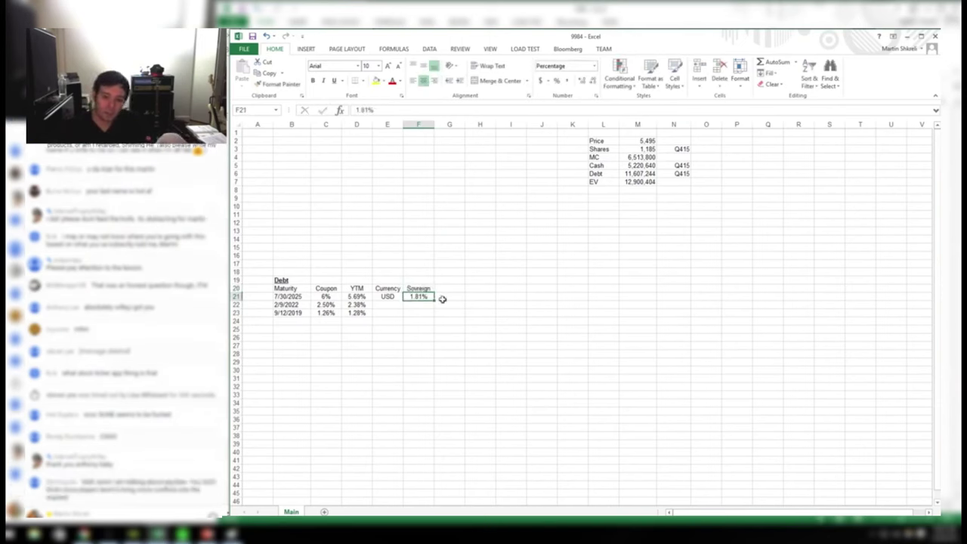
Calculate the 2025 bond's spread in G21 as its YTM in D21 minus the sovereign yield in F21.
click(442, 300)
text(=)
key(Left)
key(Left)
key(Left)
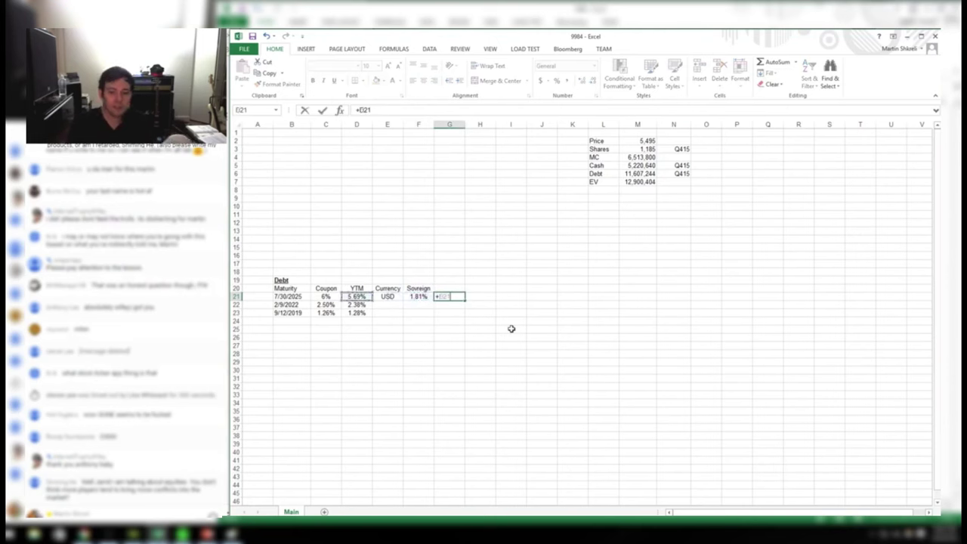
text(-)
key(Left)
key(Return)
key(Up)
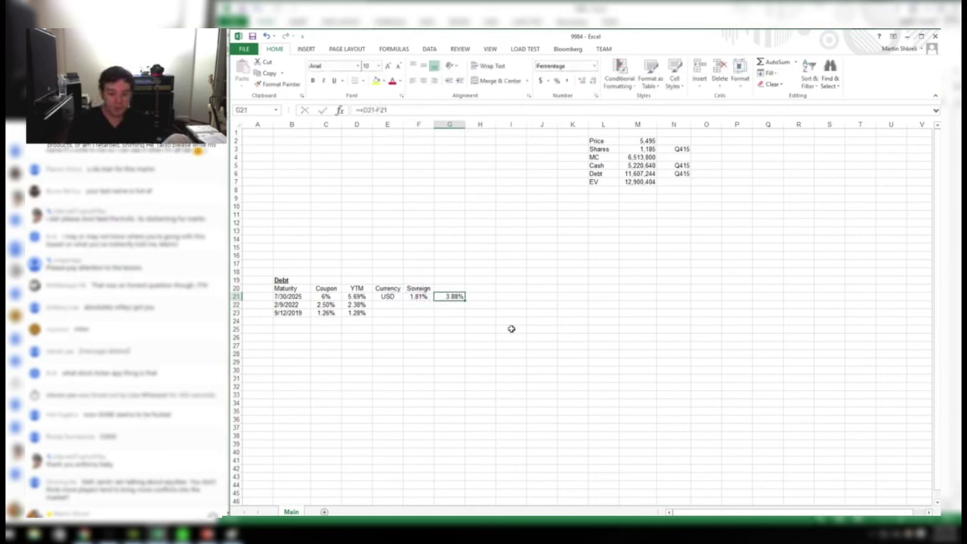
click(512, 308)
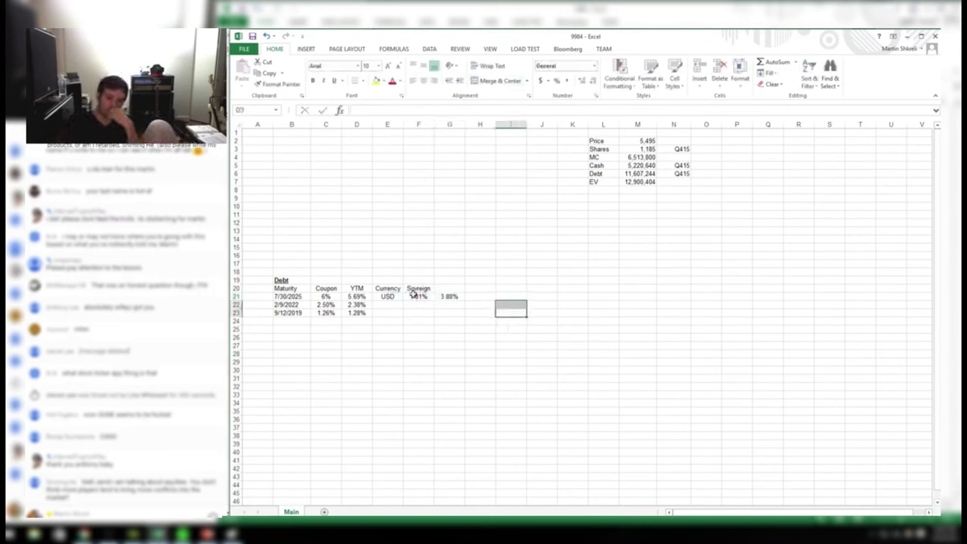
drag(284, 288, 304, 297)
click(360, 297)
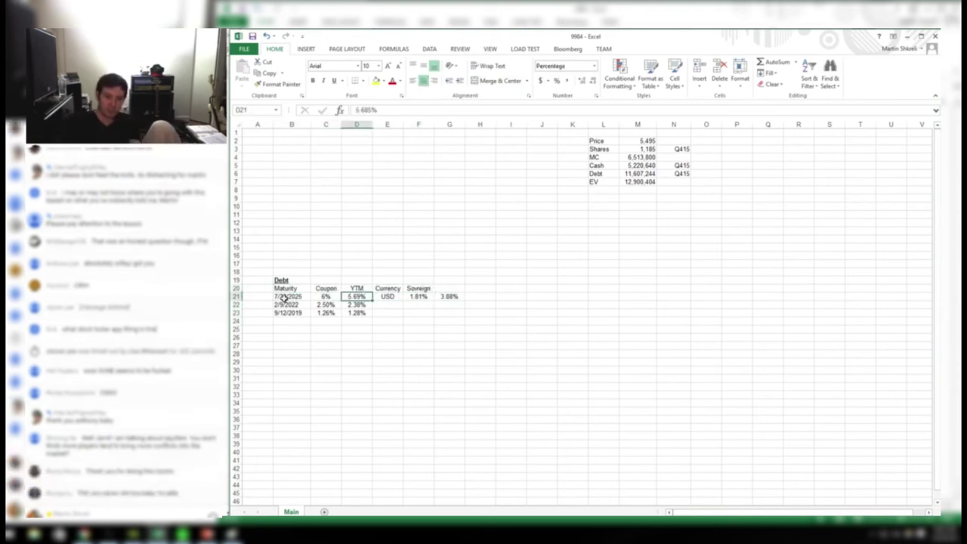
drag(283, 297, 359, 297)
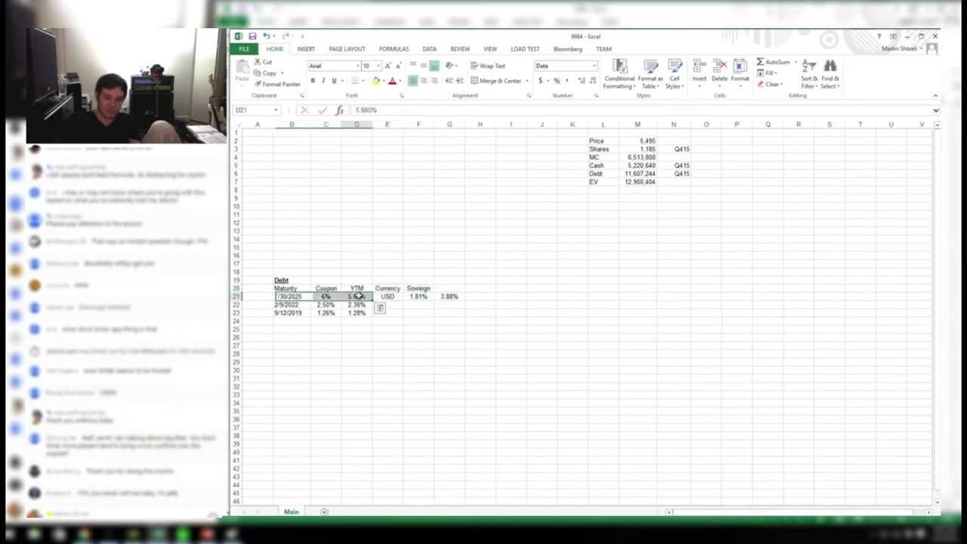
click(359, 297)
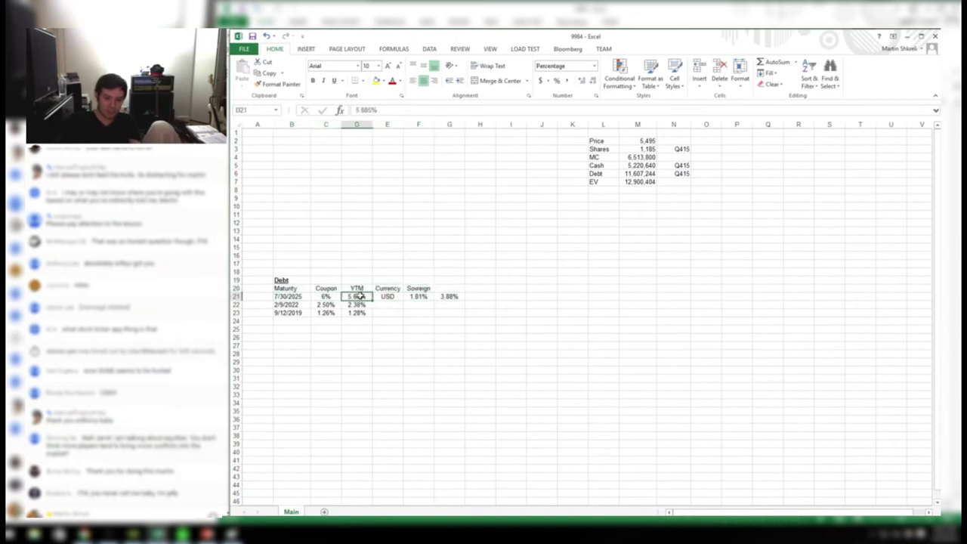
Add a new worksheet to the workbook and name it Model.
click(325, 512)
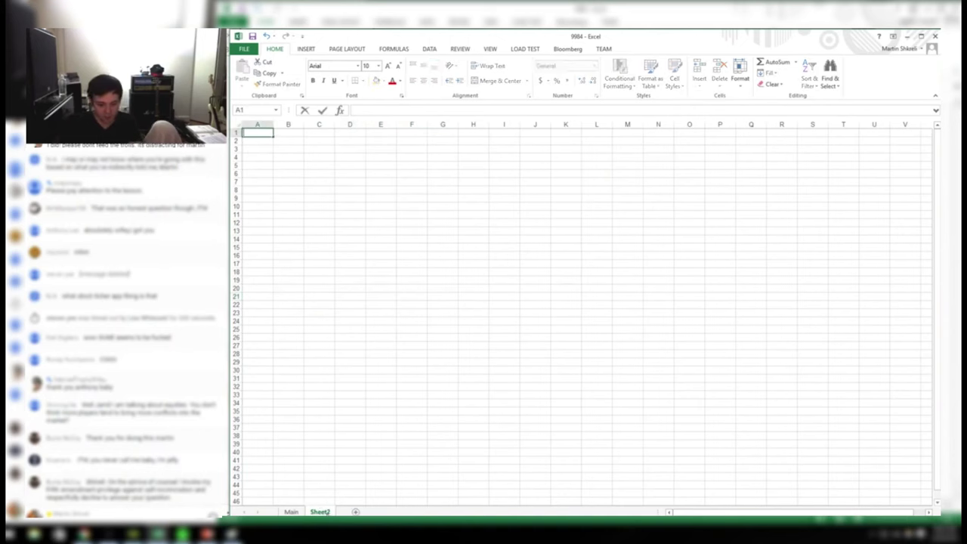
double_click(320, 513)
text(Model)
key(Return)
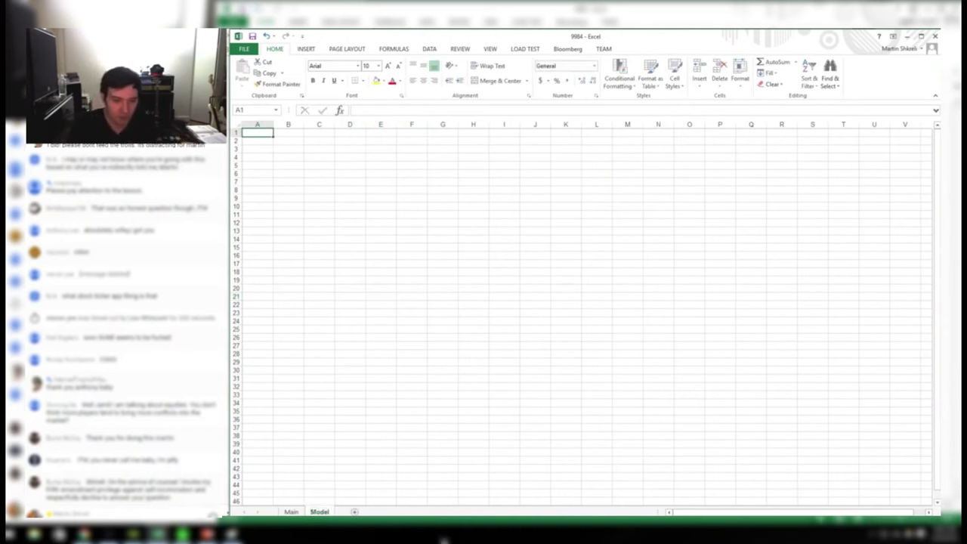
Enter Main in A1 of the Model sheet and narrow column A to fit it.
text(Main)
key(Return)
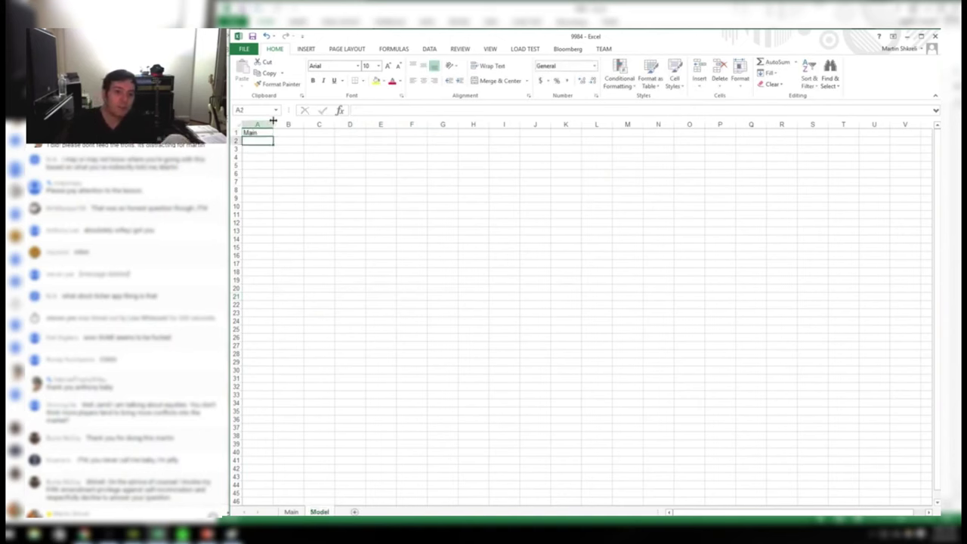
drag(274, 121, 258, 121)
Enter the row labels Revenue, COGS and Gross Profit in B3:B5.
click(277, 149)
text(Rev)
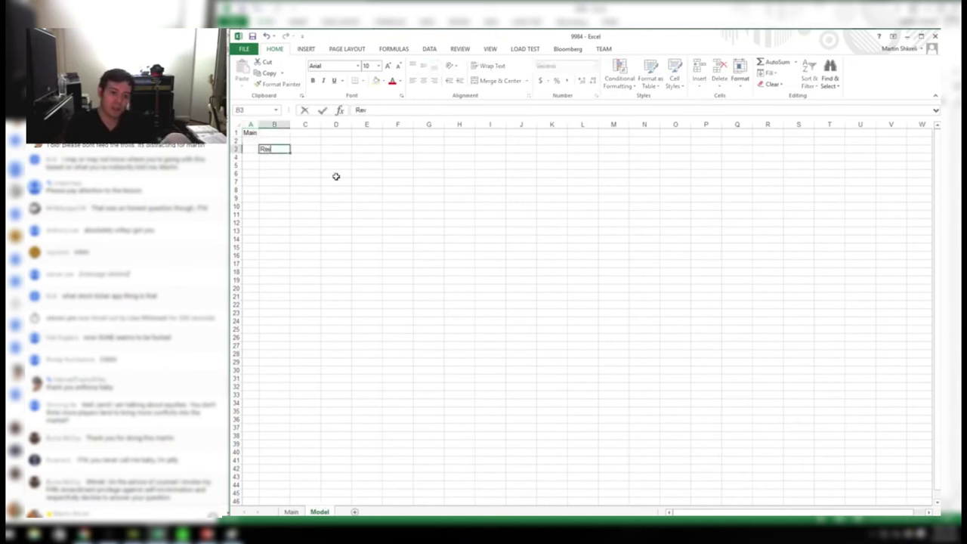
text(enue)
key(Return)
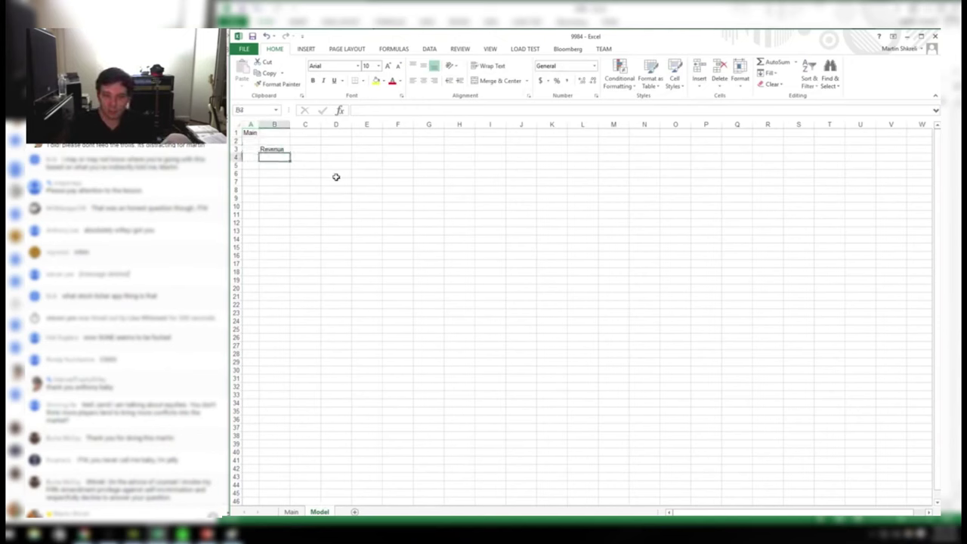
text(COGS)
key(Return)
text(GRoss Profit)
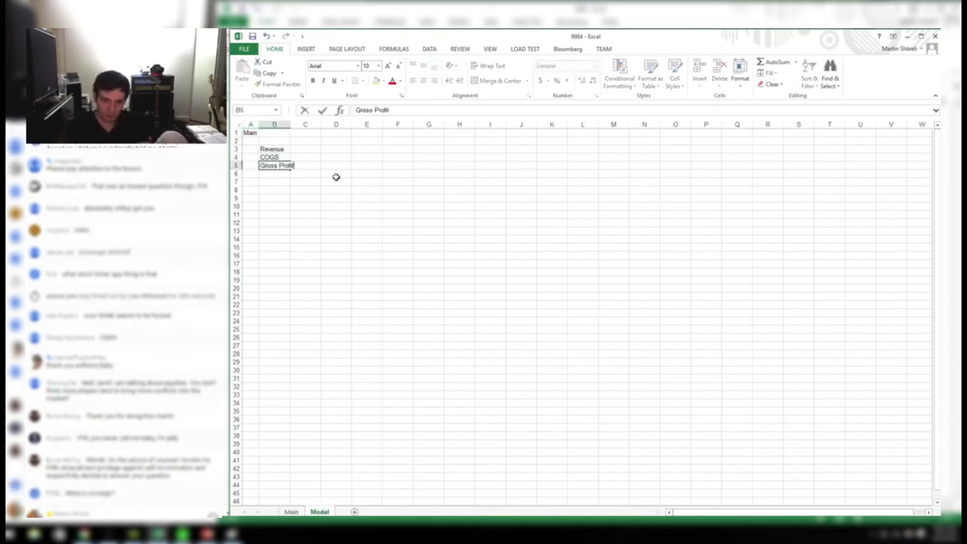
Enter the 2014 quarter headers Q114, Q214, Q314 and Q414 in C2:F2.
key(Right)
key(Up)
key(Up)
key(Up)
text(Q114)
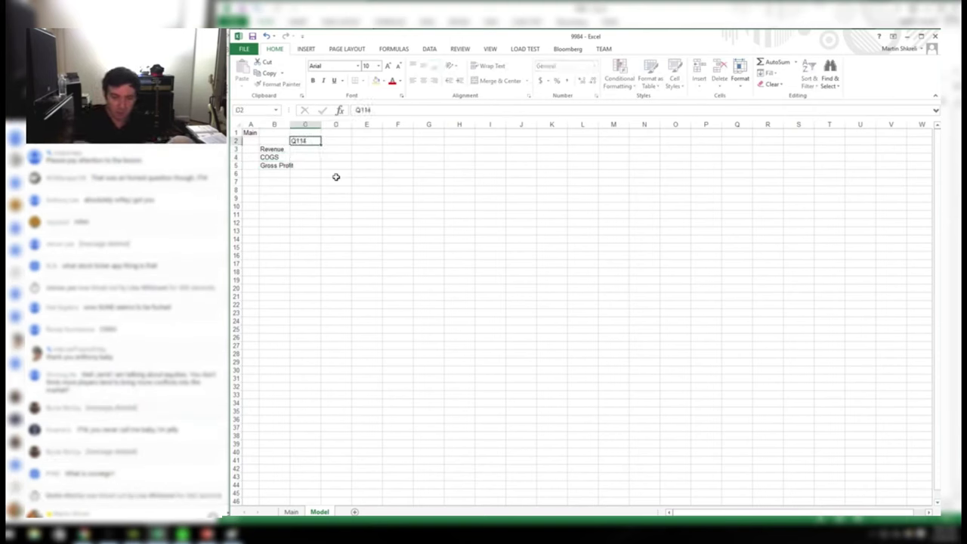
key(Right)
text(Q214)
key(Right)
text(Q314)
key(Right)
text(Q414)
key(Right)
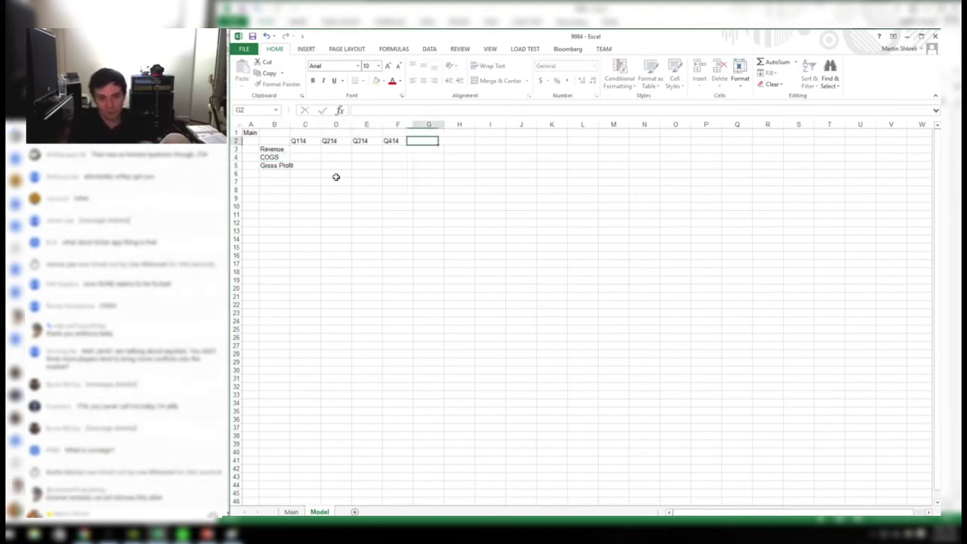
Continue row 2 with the 2015 quarter headers Q115, Q215, Q315 and Q415 in G2:J2.
text(Q115)
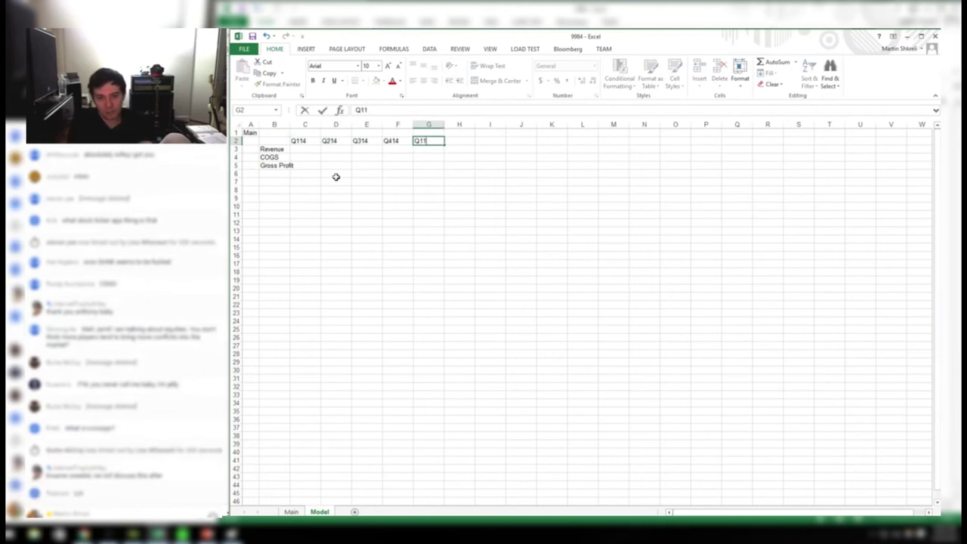
key(Right)
text(Q215)
key(Right)
text(Q315)
key(Right)
text(Q415)
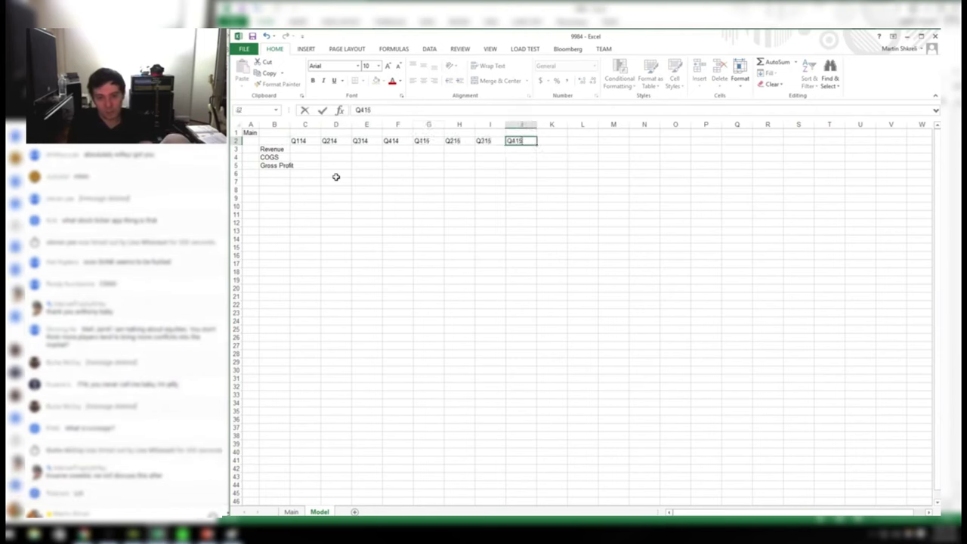
Continue row 2 with the 2016 quarter headers Q116, Q216, Q316 and Q416 in K2:N2.
key(Right)
text(Q116)
key(Right)
text(Q216)
key(Right)
text(Q316)
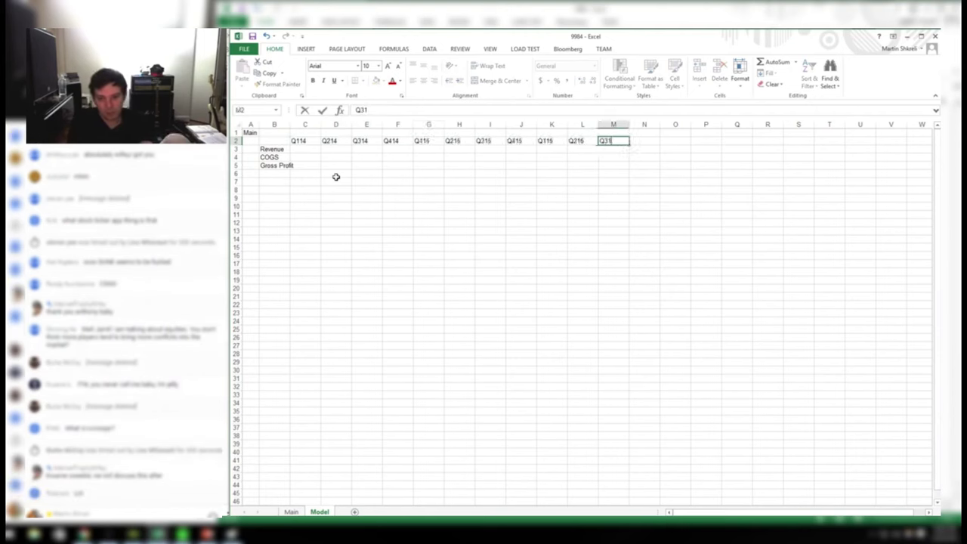
key(Right)
text(Q416)
Above the 2016 quarter headers, enter the period-end dates 6/30/2016, 9/30/2016, 12/31/2016 and 3/31/2017 in K1:N1.
key(Up)
text(M)
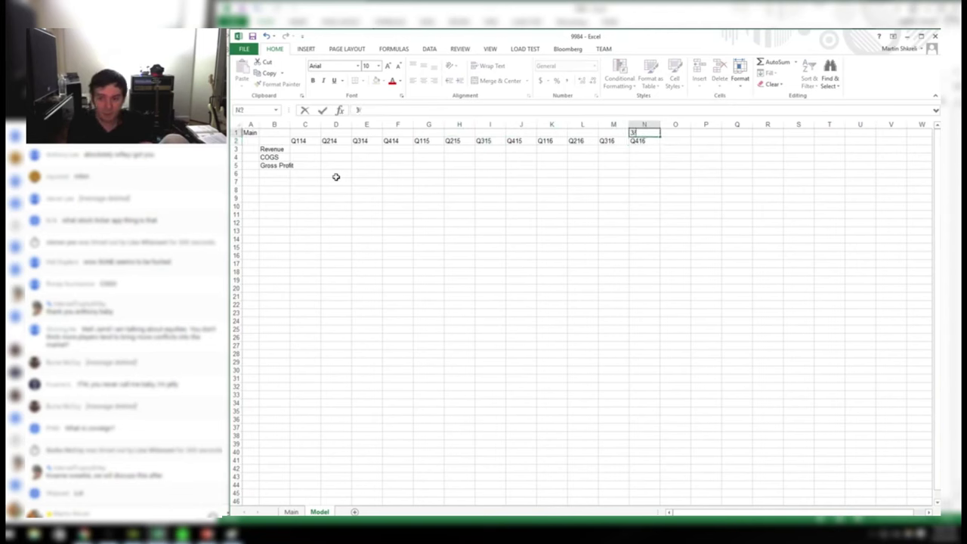
text(/31/2017)
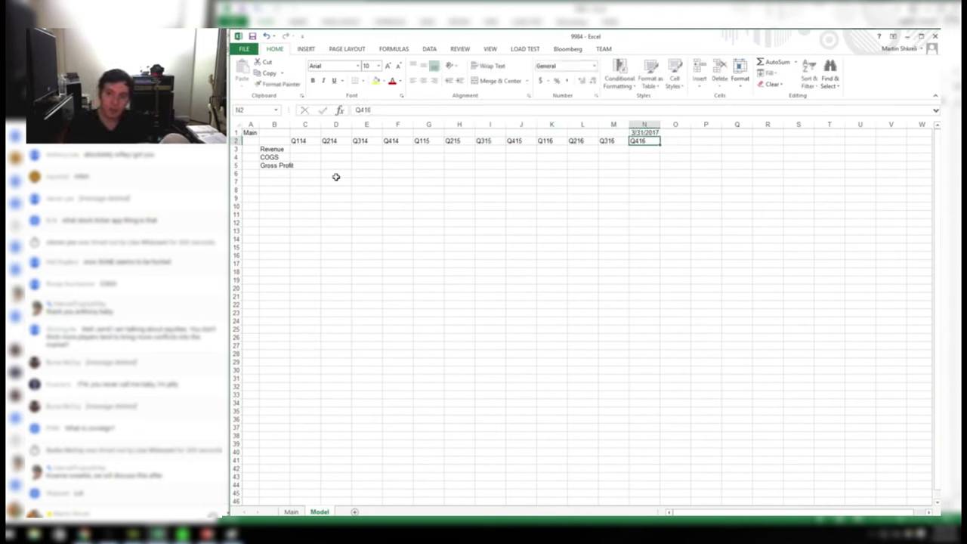
key(Left)
text(12/31)
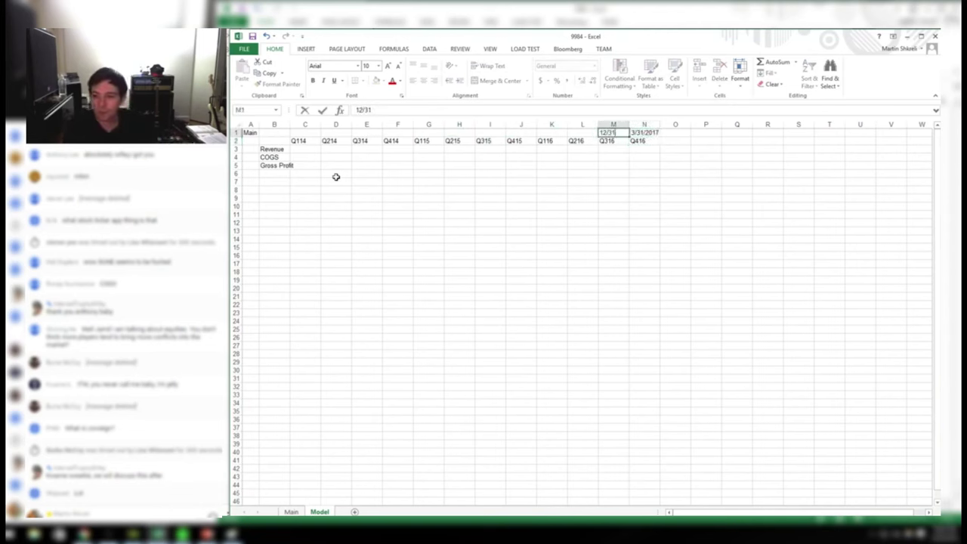
text(/2016)
key(Left)
text(9/)
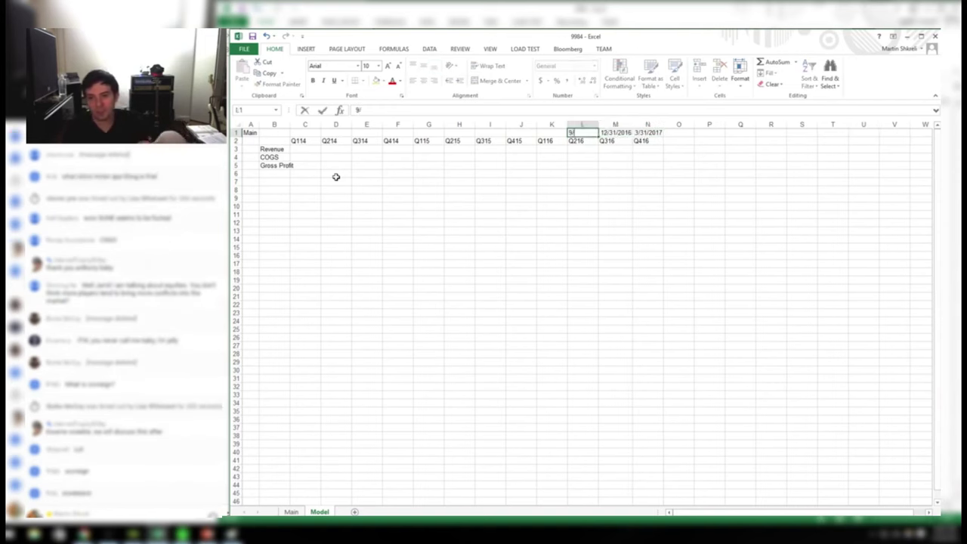
key(Left)
text(6/30)
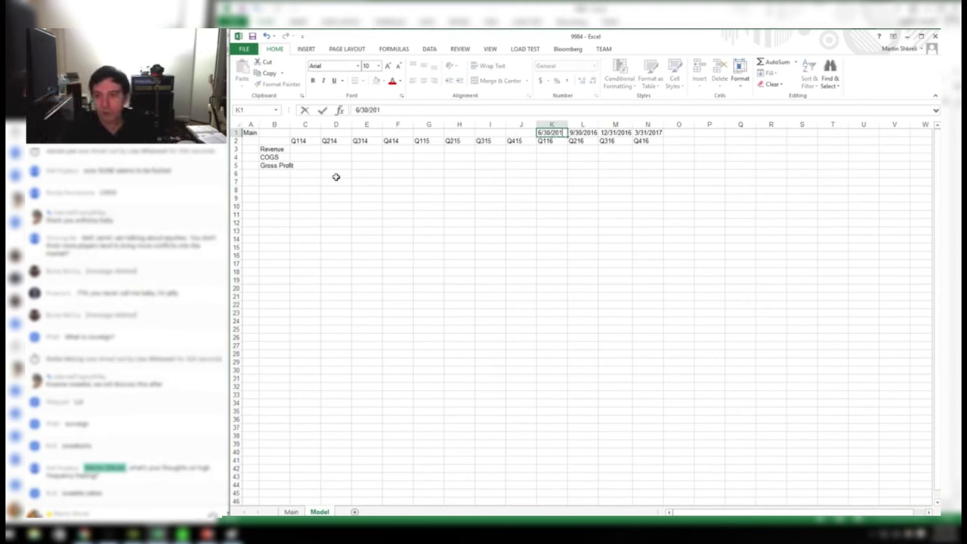
text(6)
key(Left)
Right-align columns C through N and autofit the width of column B to its row labels.
drag(648, 124, 301, 123)
click(435, 80)
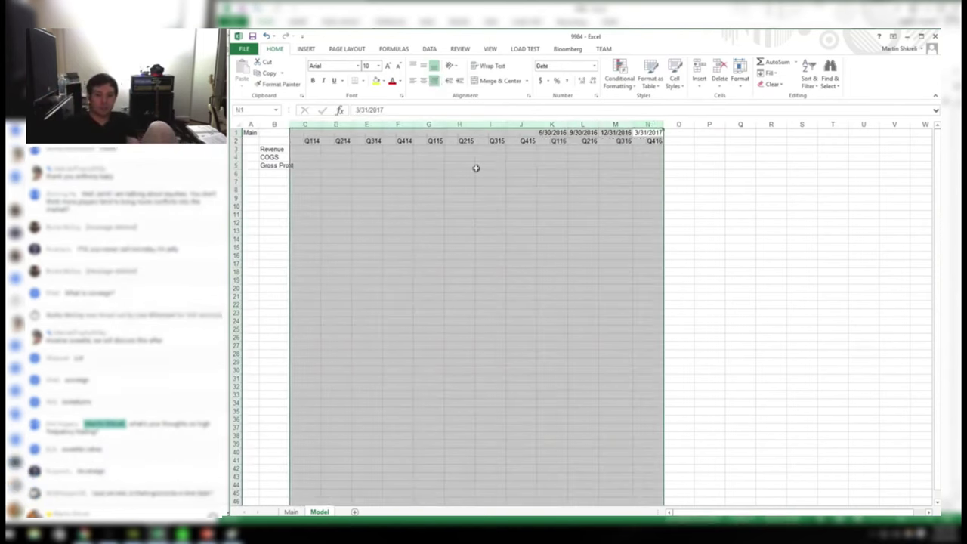
click(490, 222)
double_click(291, 126)
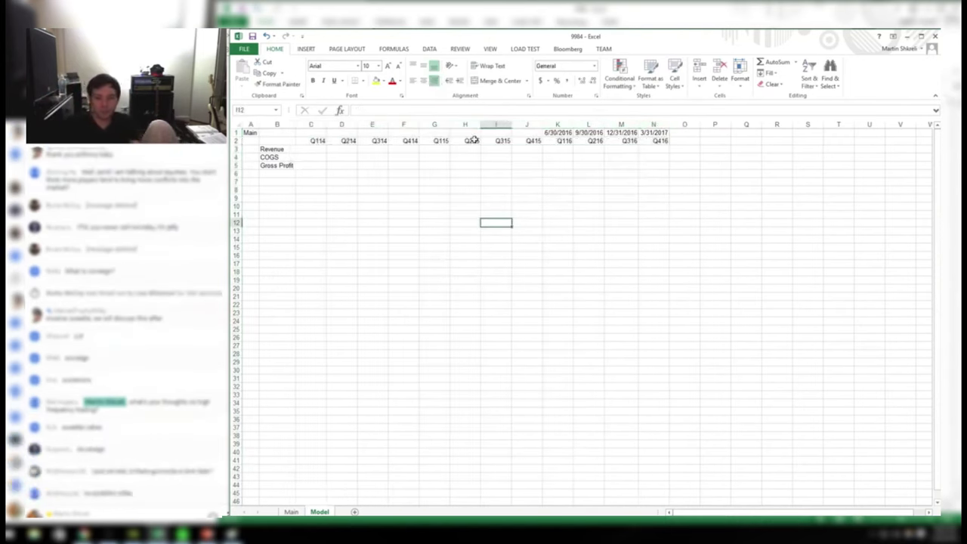
Copy the four period-end dates in K1:N1 into G1:J1 and C1:F1.
drag(562, 132, 658, 133)
key(ctrl+c)
click(434, 132)
key(ctrl+v)
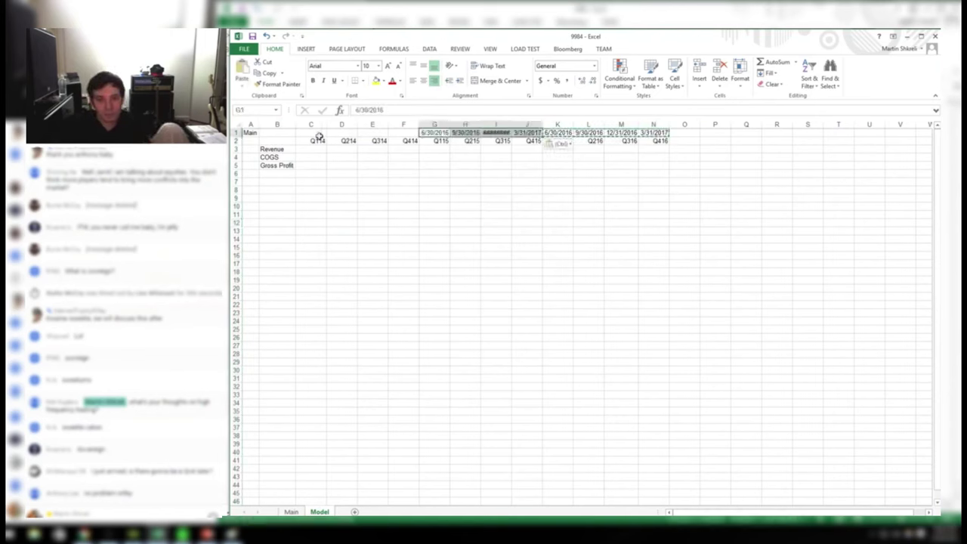
click(306, 132)
key(ctrl+v)
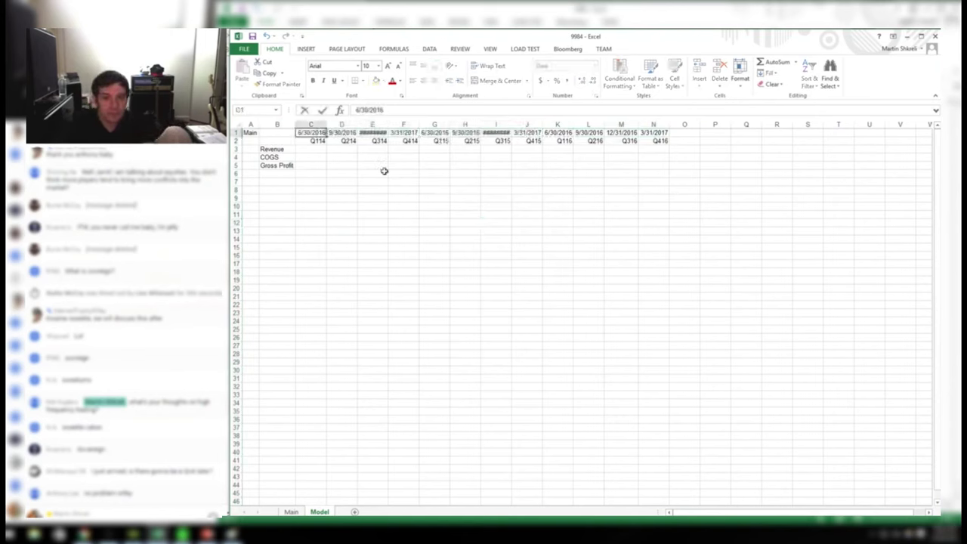
Set the period-end dates in C1:E1 to 6/30/2014, 9/30/2014 and 12/31/2014.
key(Right)
text(9/30/2014)
key(Right)
text(12/31/2014)
key(Right)
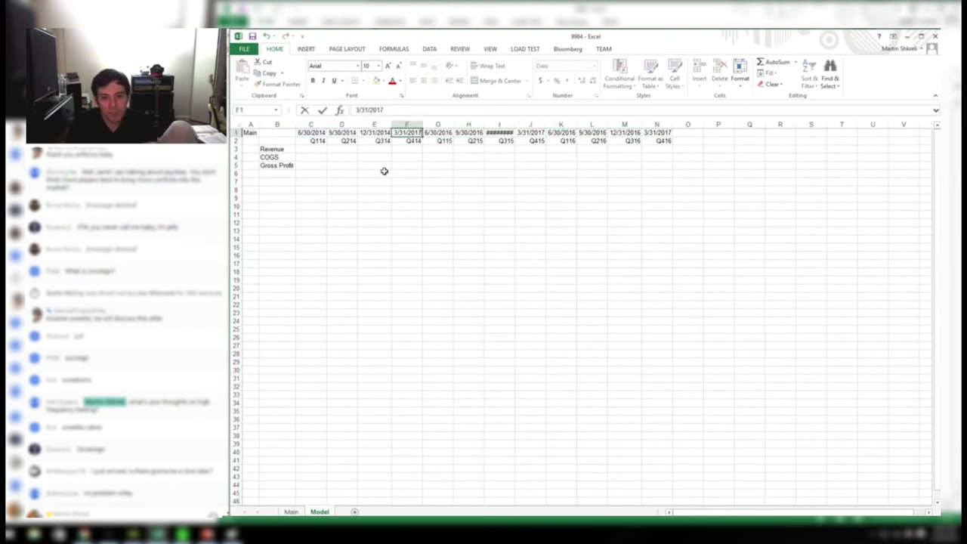
Set the dates in F1:H1 to 3/31/2014, 6/30/2014 and 9/30/2014.
text(3/31/2014)
key(Right)
text(6/30/2014)
key(Right)
text(9/30/2014)
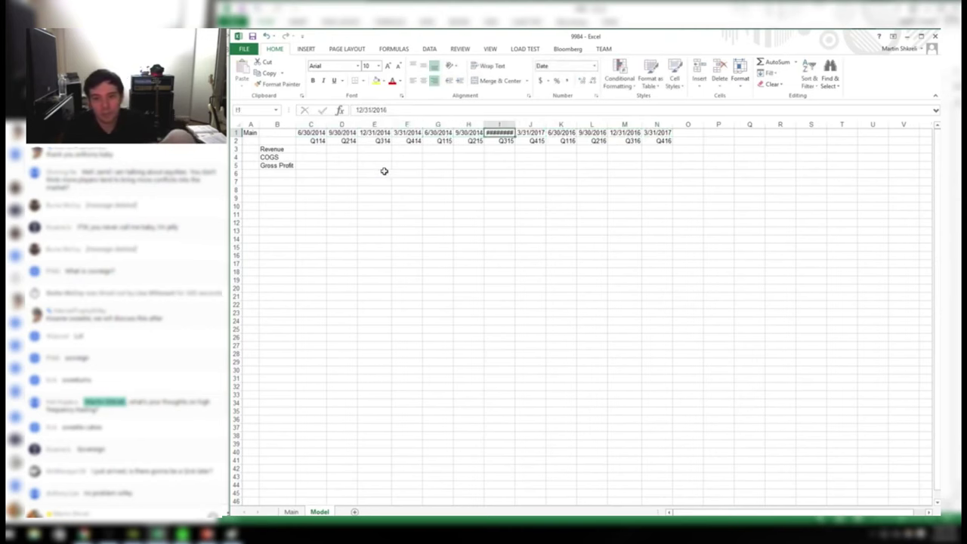
Correct the period-end dates in F1:J1 to 3/31/2015, 6/30/2015, 9/30/2015, 12/31/2015 and 3/31/2016.
key(Left)
key(Left)
text(3/31/2015)
key(Right)
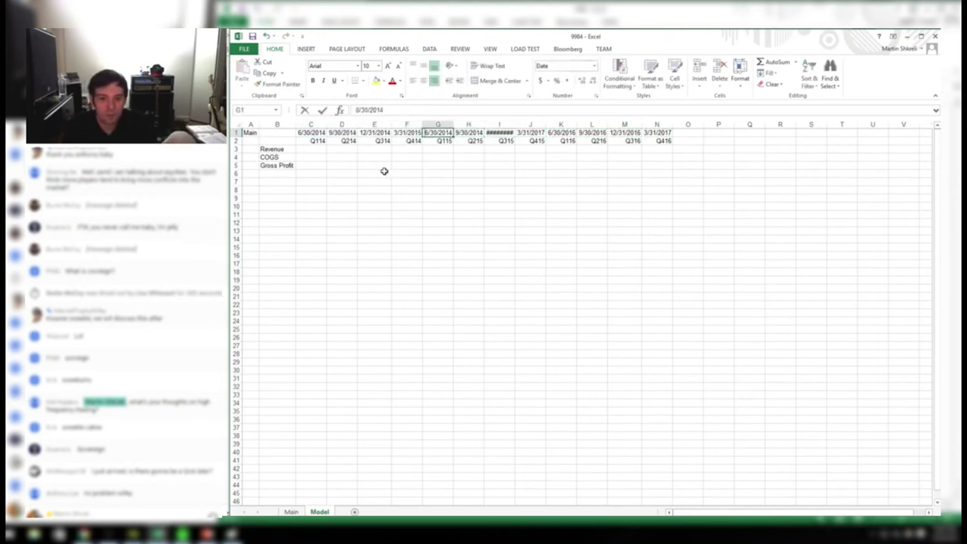
text(6/30/2015)
key(Right)
text(9/30/2015)
key(Right)
text(12/31/2015)
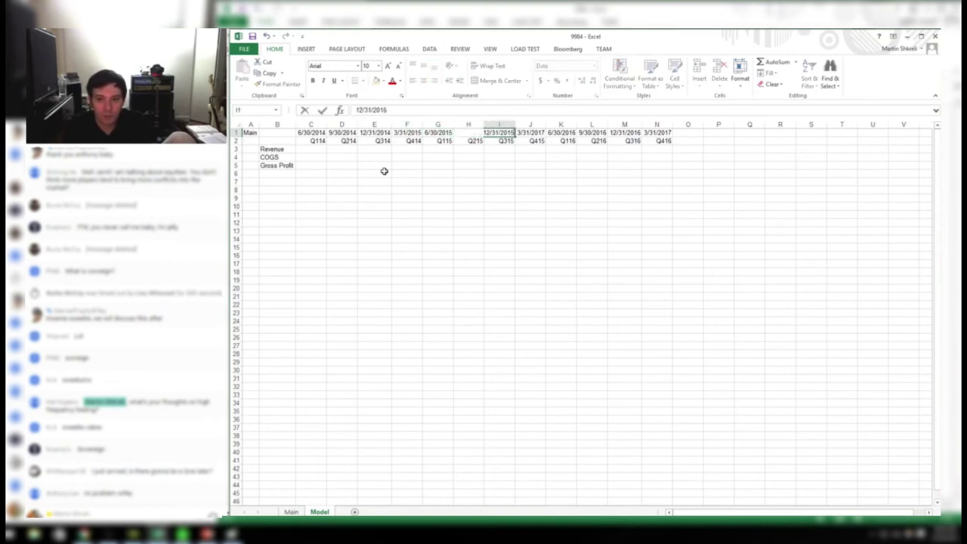
key(Right)
key(F2)
text(66)
key(Return)
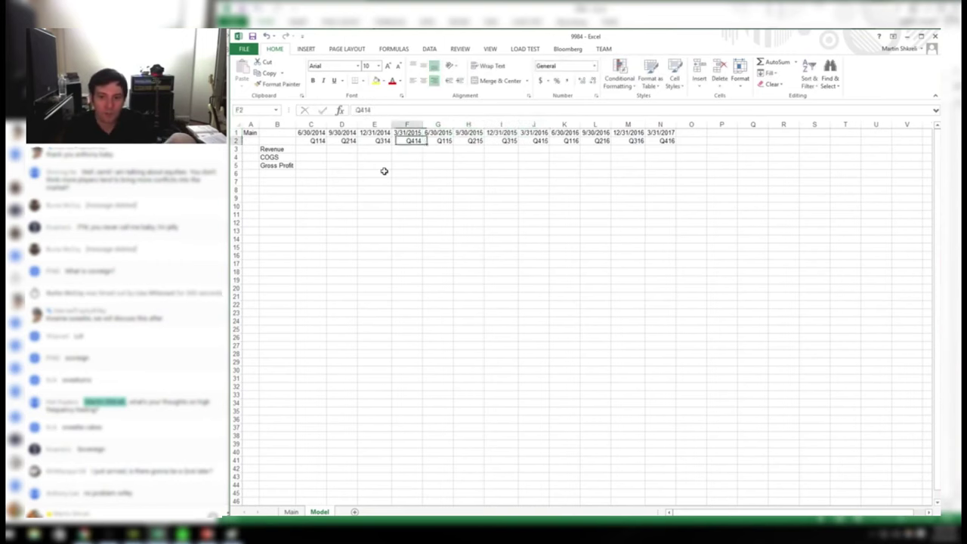
Insert a blank row above the date row and move the Main label back up to A1.
key(Left)
key(Left)
key(Left)
key(Left)
key(Left)
key(Left)
key(Left)
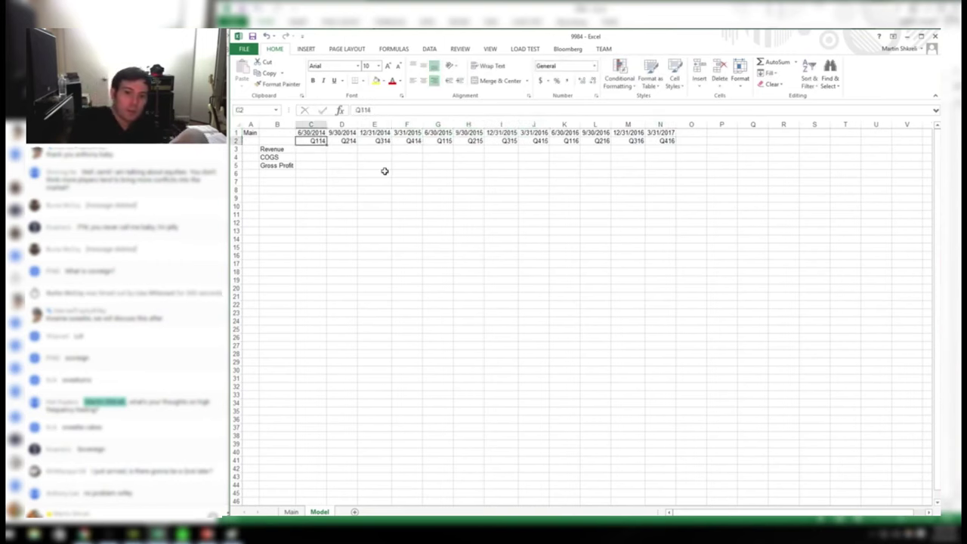
key(Up)
key(shift+space)
key(ctrl+shift+equal)
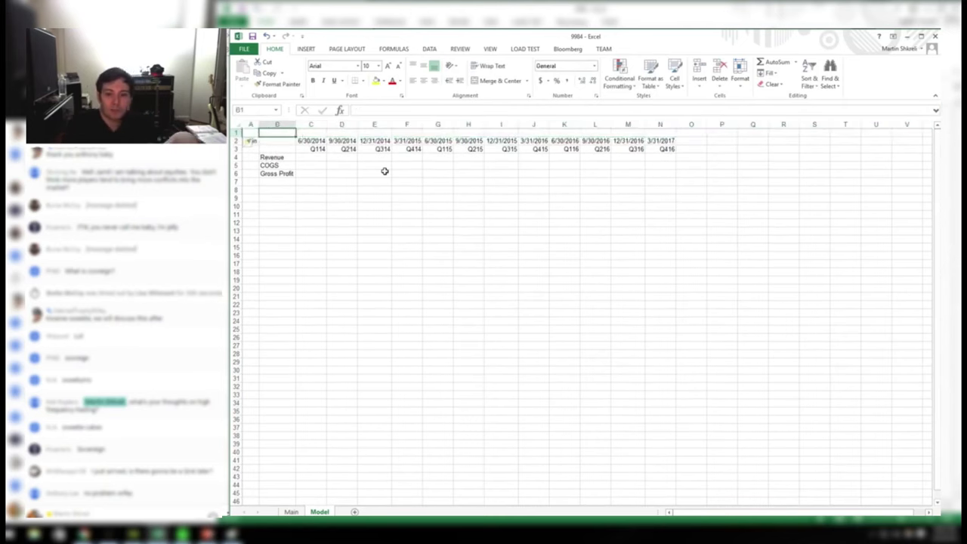
key(Down)
key(Left)
Freeze panes at C4 so the date and quarter rows and the label columns stay in view.
key(Right)
key(Right)
key(Down)
key(Right)
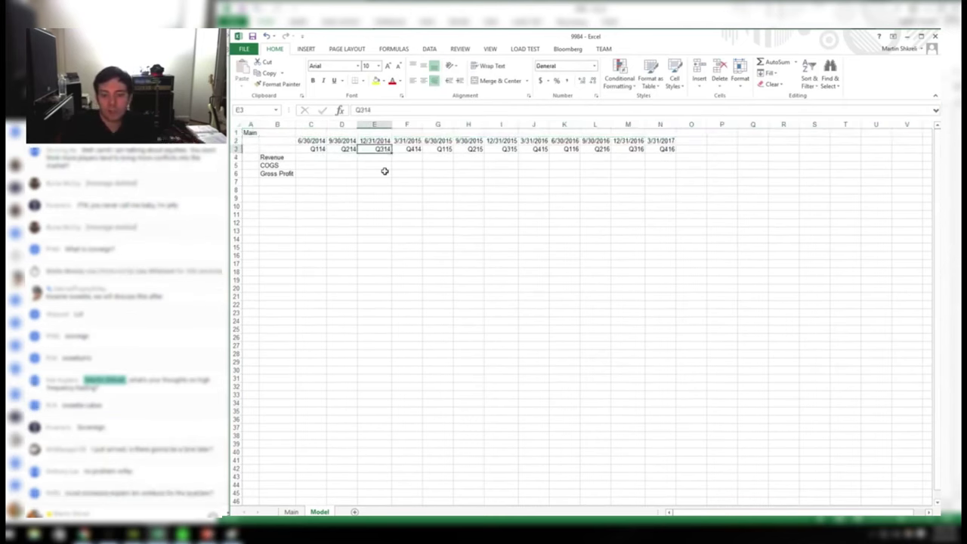
key(Left)
key(Down)
key(Left)
key(alt+w)
key(f)
key(f)
key(Up)
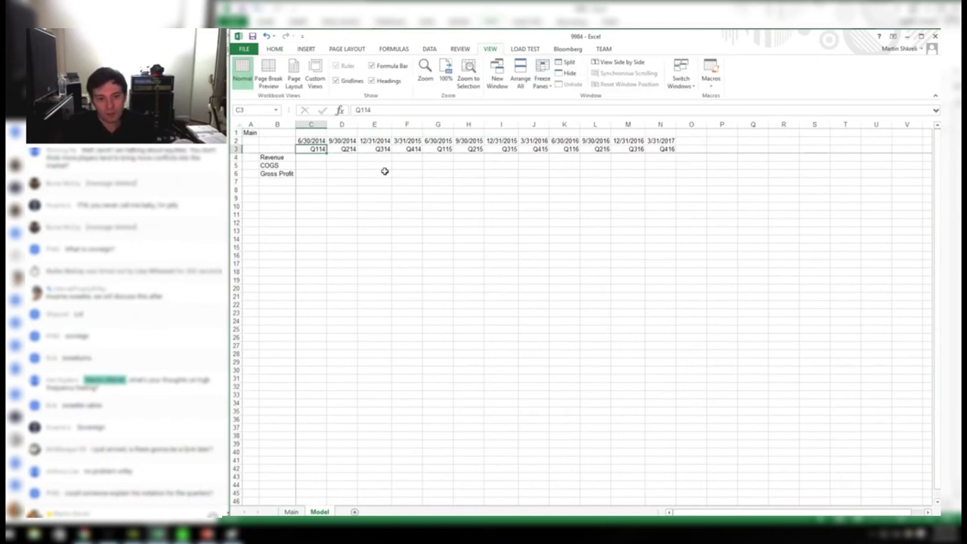
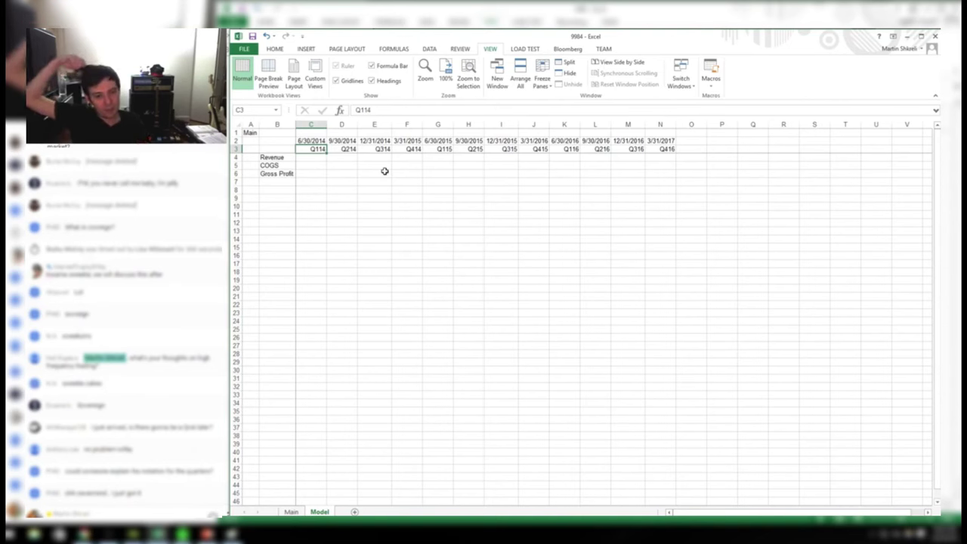
Switch to the SoftBank financial report PDF in the browser and find the three-month income statement for the period ended December 31.
key(ctrl+Right)
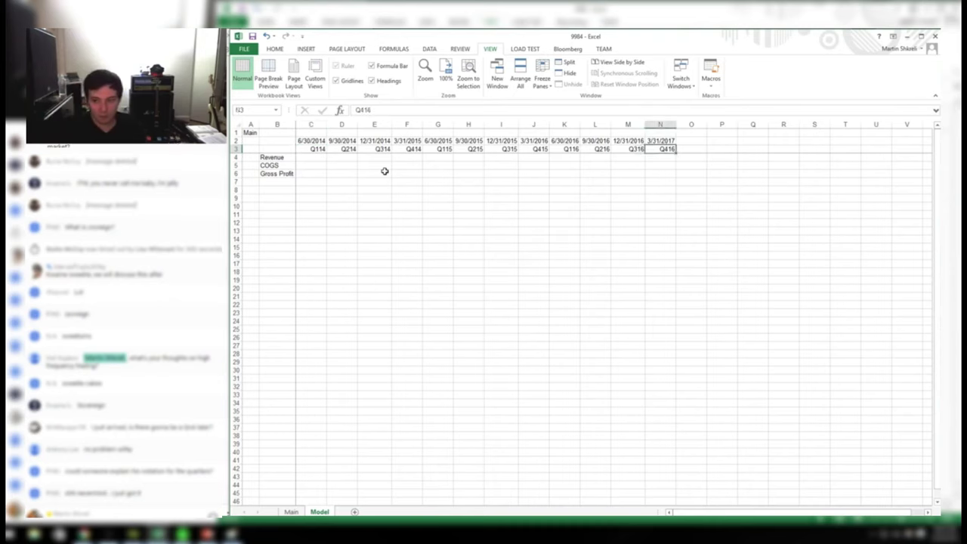
key(alt+Tab)
key(alt+Tab)
scroll(385, 176, down, 5)
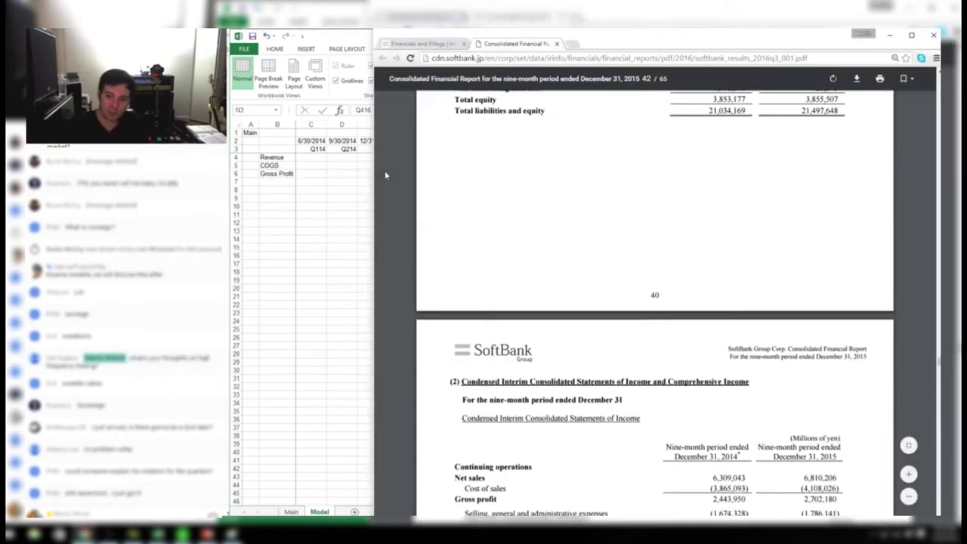
scroll(385, 175, down, 4)
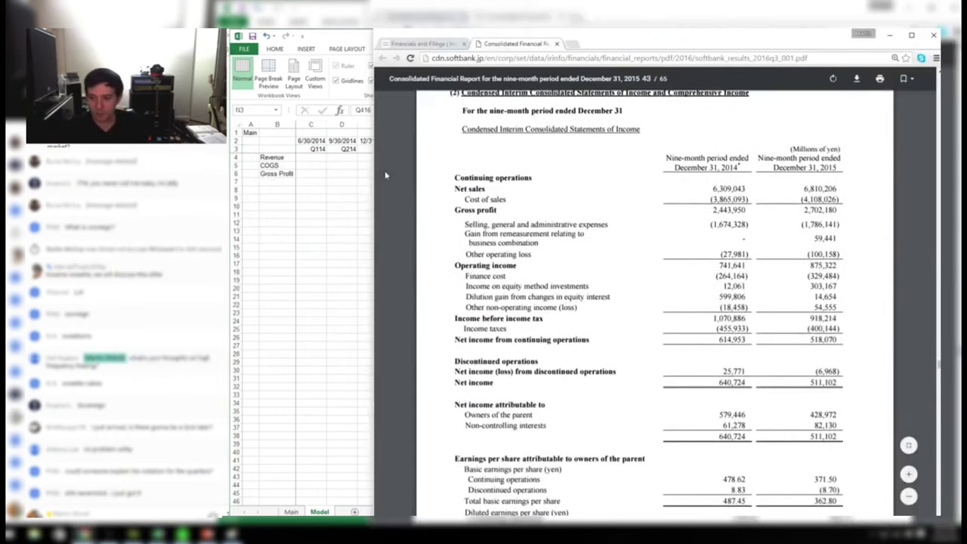
scroll(385, 176, down, 15)
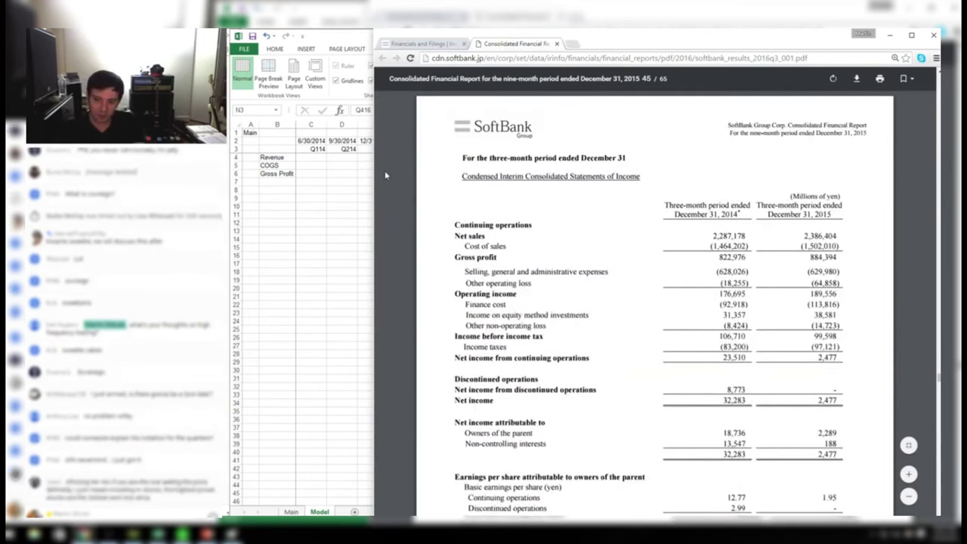
Compare the Model sheet's quarter headers with the three-month period columns in the SoftBank report.
key(alt+Tab)
key(Left)
key(Left)
key(Left)
key(Left)
key(Left)
key(Left)
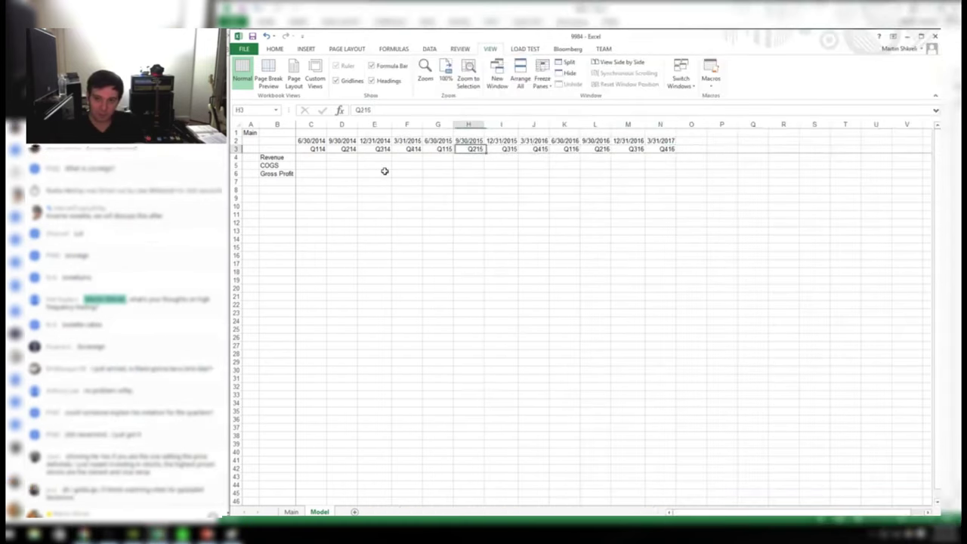
key(Left)
key(Left)
key(Left)
key(alt+Tab)
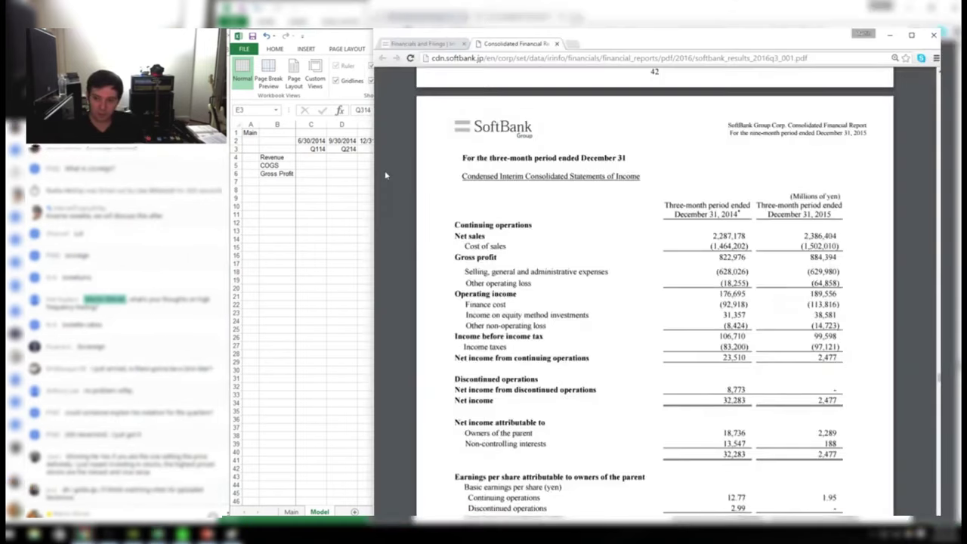
Enter the December 2015 quarter net sales from the report, 2386404, as Q315 Revenue in I4.
key(alt+Tab)
key(Right)
key(Right)
key(Right)
key(Down)
key(alt+Tab)
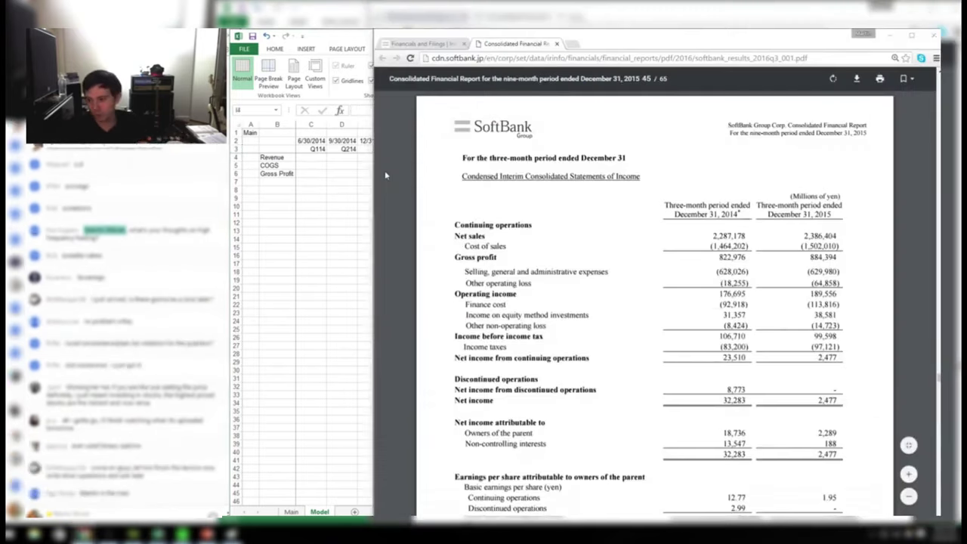
key(alt+Tab)
text(2386)
key(alt+Tab)
key(alt+Tab)
text(404)
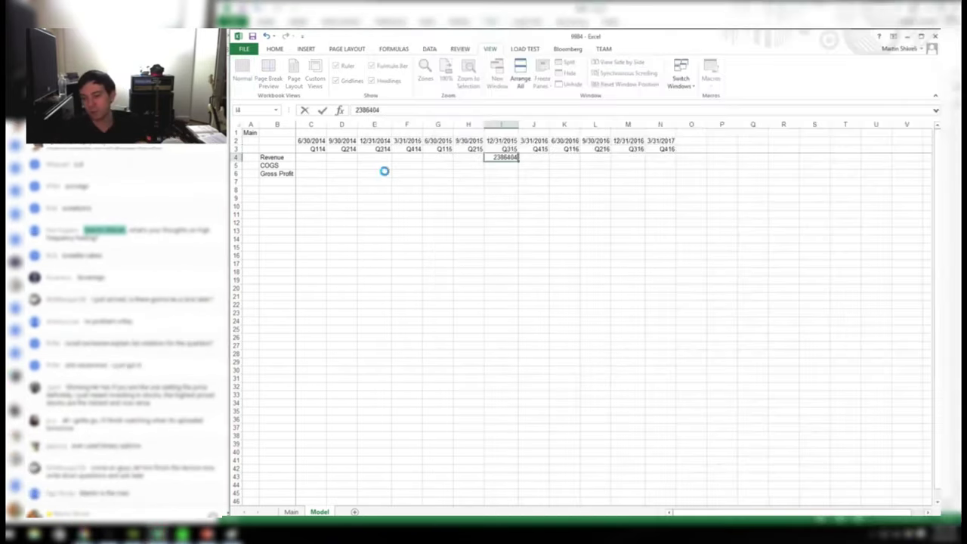
key(Return)
Enter the report's cost of sales, 1502010, as Q315 COGS in I5 and calculate Gross Profit in I6 with =I4-I5.
key(alt+Tab)
key(alt+Tab)
text(1502)
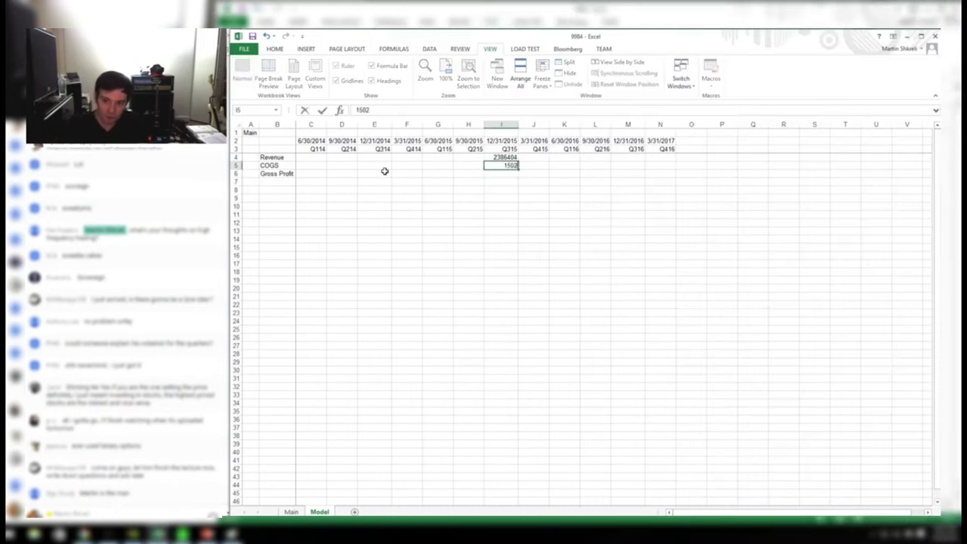
key(alt+Tab)
key(alt+Tab)
text(010)
key(Return)
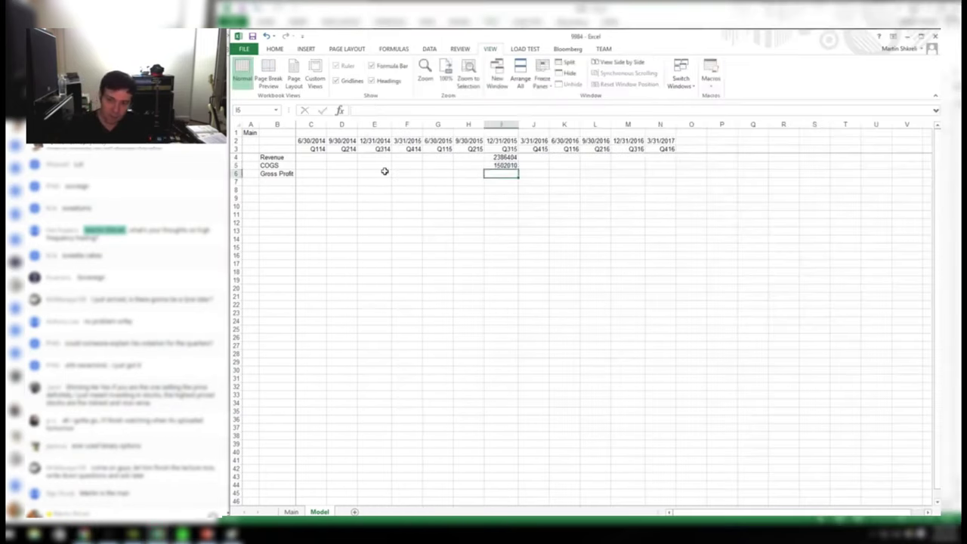
text(=I4-I5)
key(Return)
Enter the report's Q315 selling, general and administrative expenses, 629980, in I7.
key(alt+Tab)
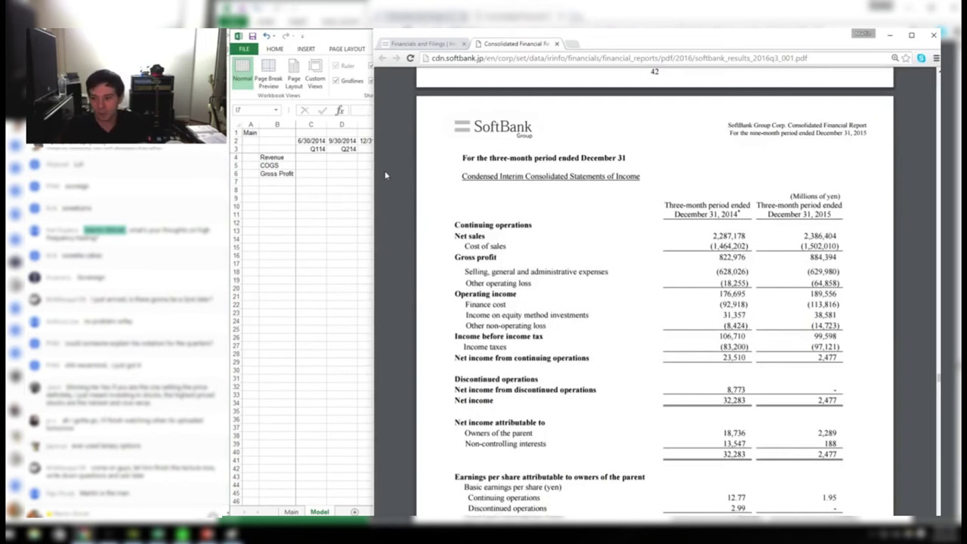
key(alt+Tab)
key(alt+Tab)
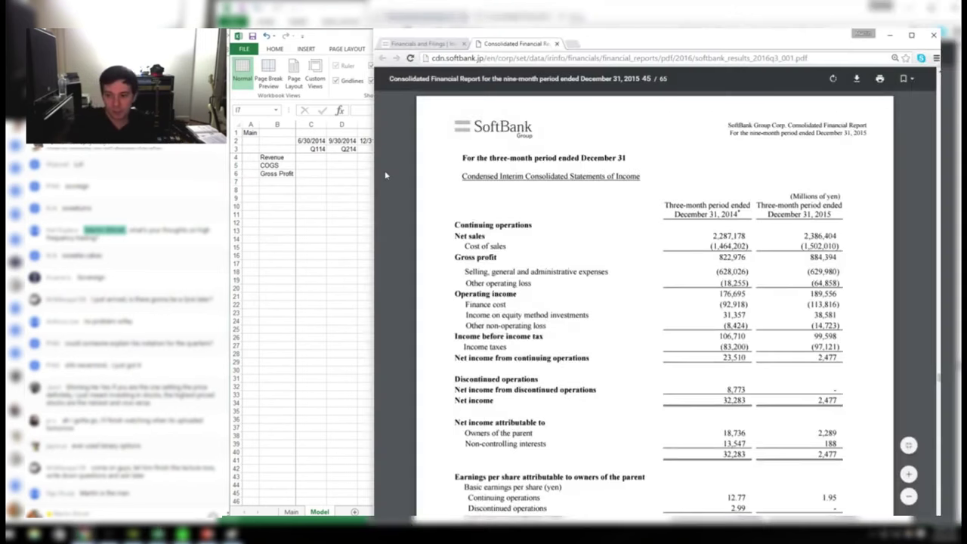
key(alt+Tab)
text(629980)
key(Return)
Label row 7 as SG&A in B7.
key(Up)
key(Left)
key(Left)
key(Left)
key(Left)
key(Left)
key(Left)
key(Left)
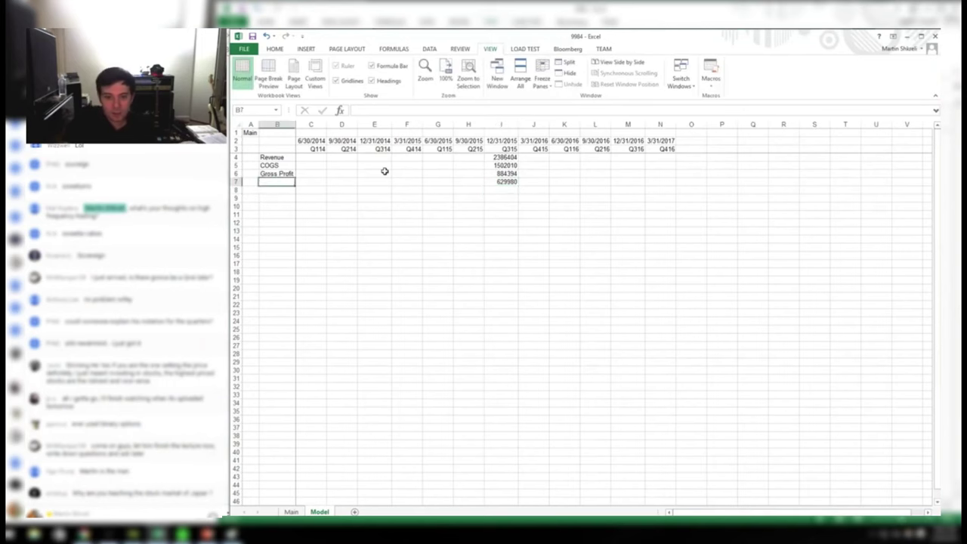
text(SG&A)
key(Return)
key(alt+Tab)
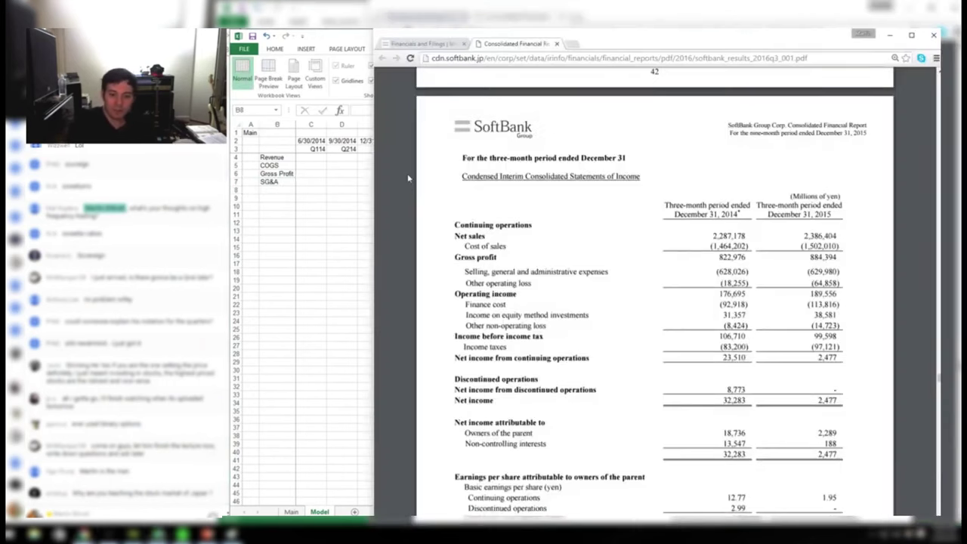
key(alt+Tab)
key(Up)
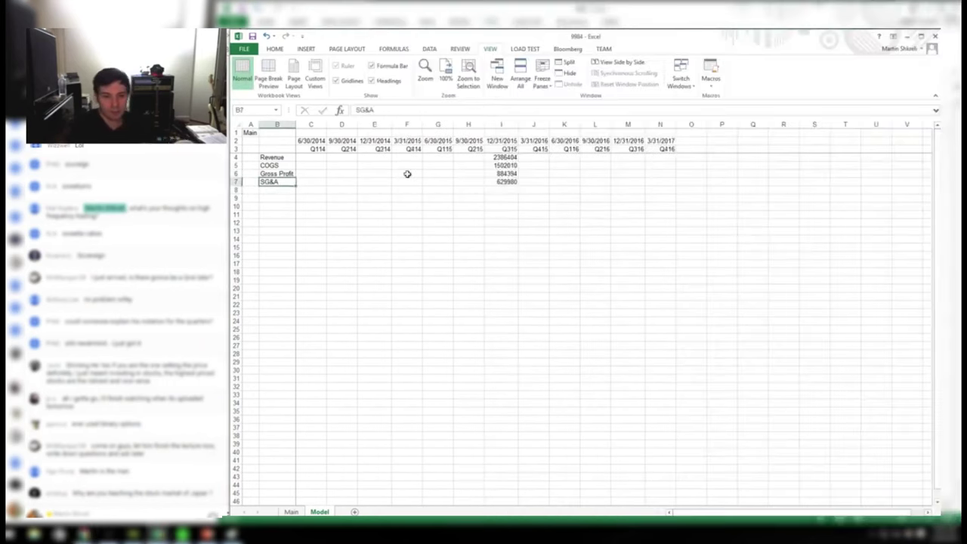
key(Down)
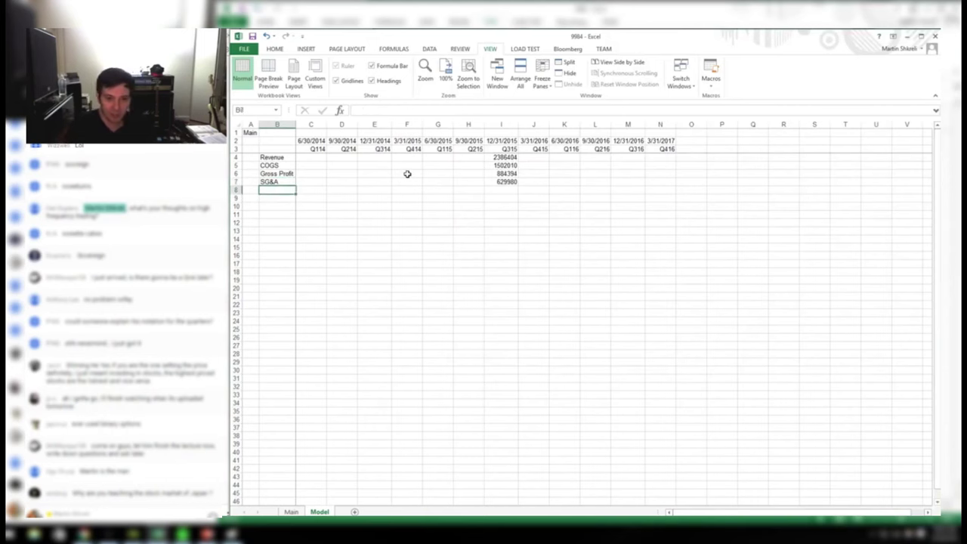
Label row 8 as Other Expenses in B8 and enter the report's Q315 other operating loss, 64858, in I8.
text(Other Expen)
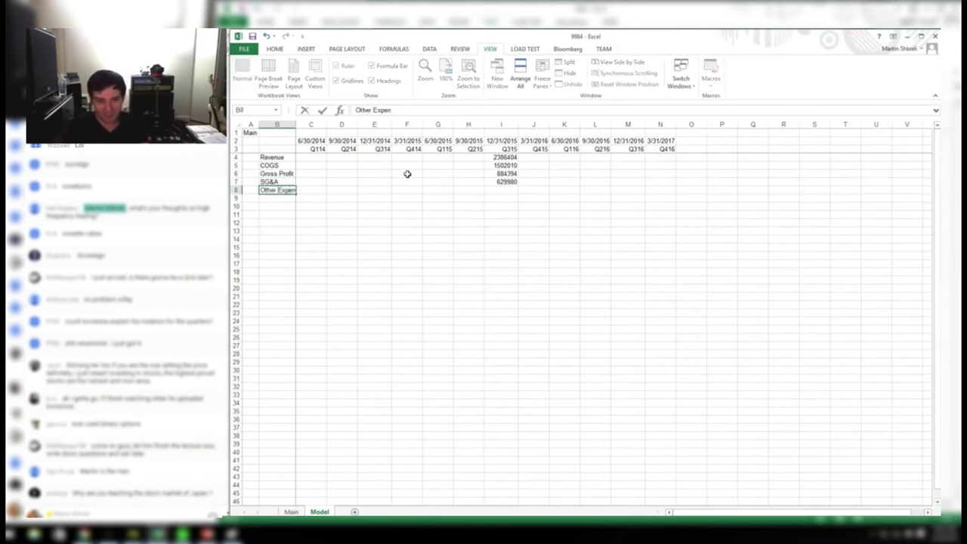
text(ses)
key(Right)
key(Right)
key(Right)
key(Right)
key(Right)
key(Right)
key(Right)
key(alt+Tab)
key(alt+Tab)
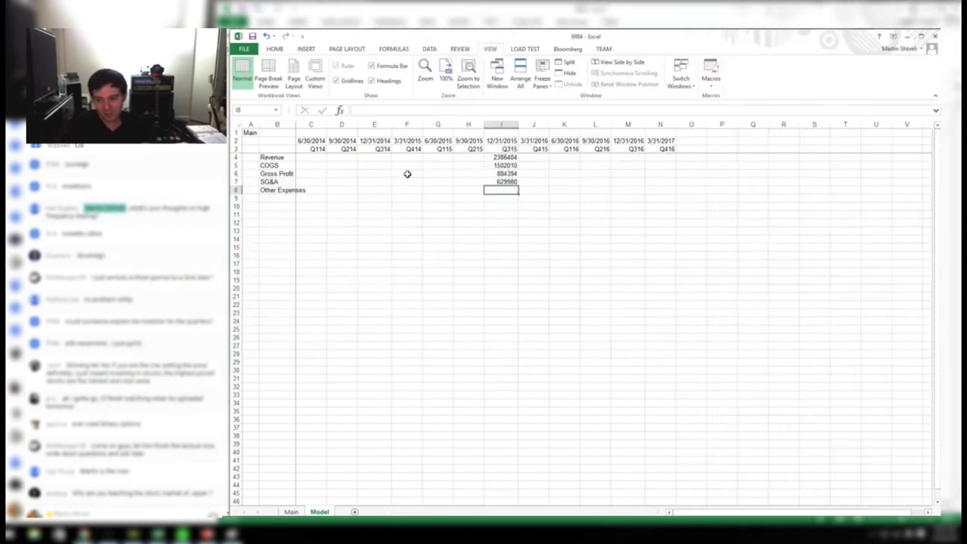
text(64858)
Widen column B so the Other Expenses label fits.
click(247, 182)
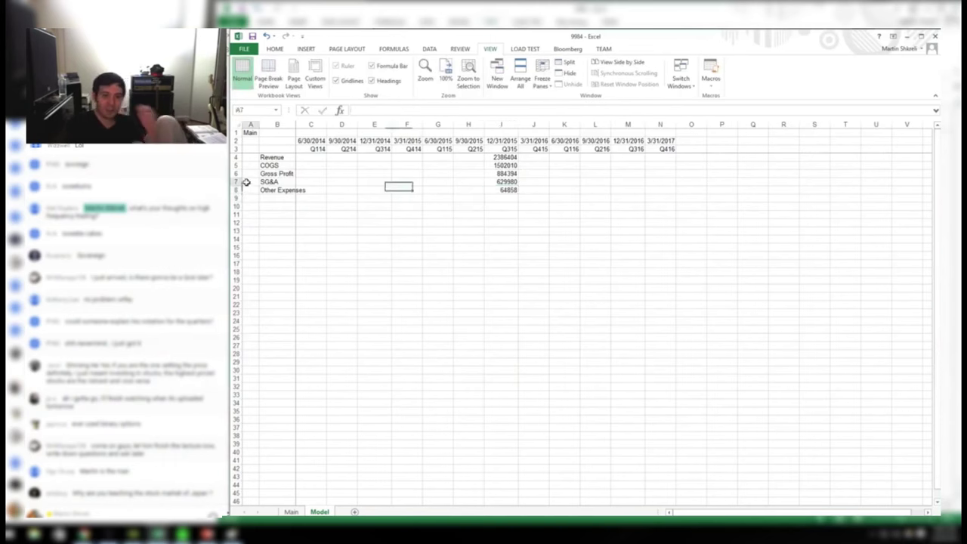
key(Right)
key(ctrl+space)
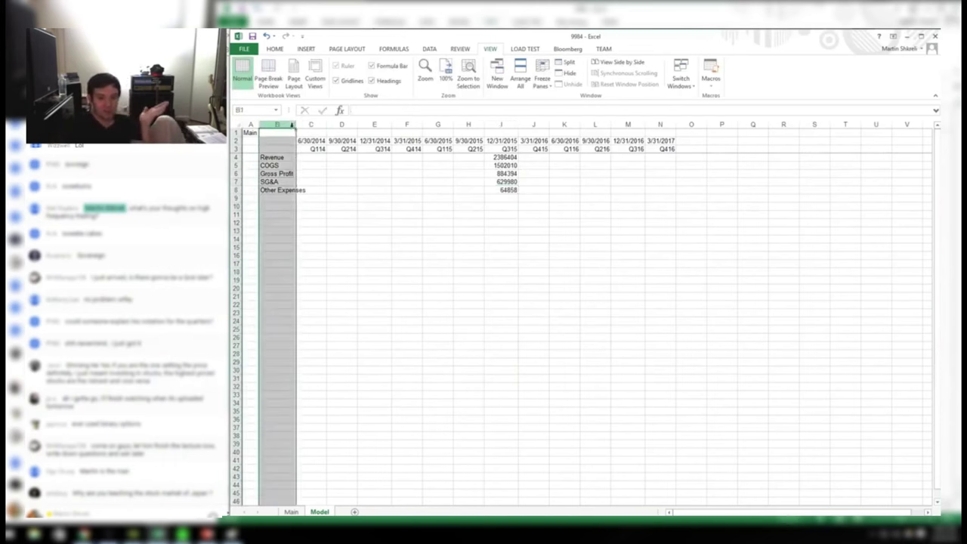
key(Down)
drag(293, 125, 306, 125)
Total the Q315 SG&A and Other Expenses in I9 with =I7+I8.
click(516, 198)
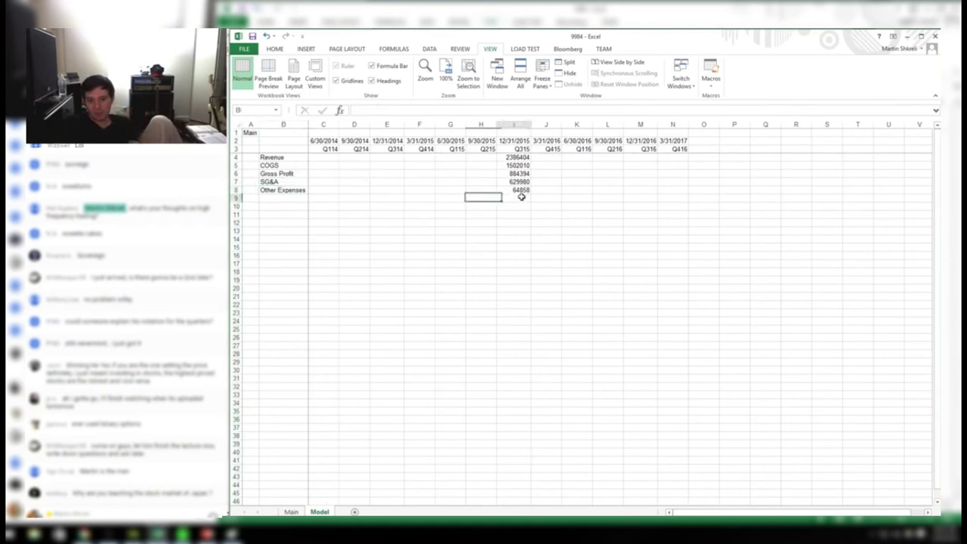
text(=)
key(Up)
key(Up)
text(+)
key(Up)
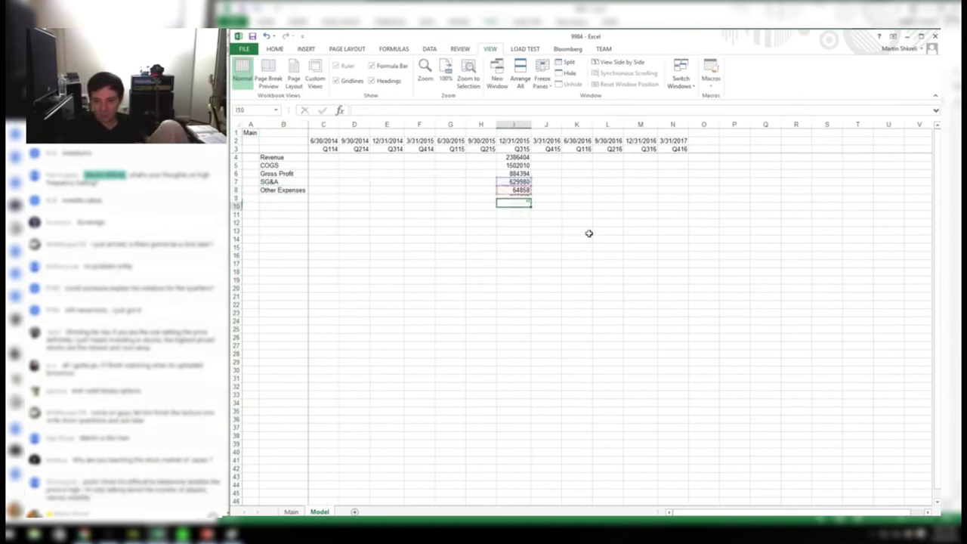
key(Return)
Calculate the Q315 operating income in I10 as gross profit minus total operating costs, =I6-I9.
text(=)
key(Up)
key(Up)
key(Up)
key(Up)
text(-)
key(Up)
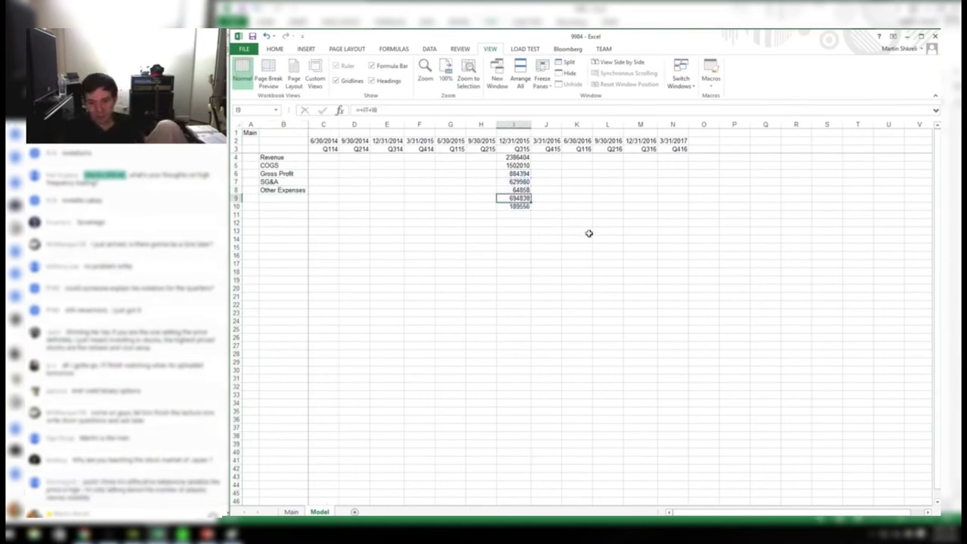
key(Return)
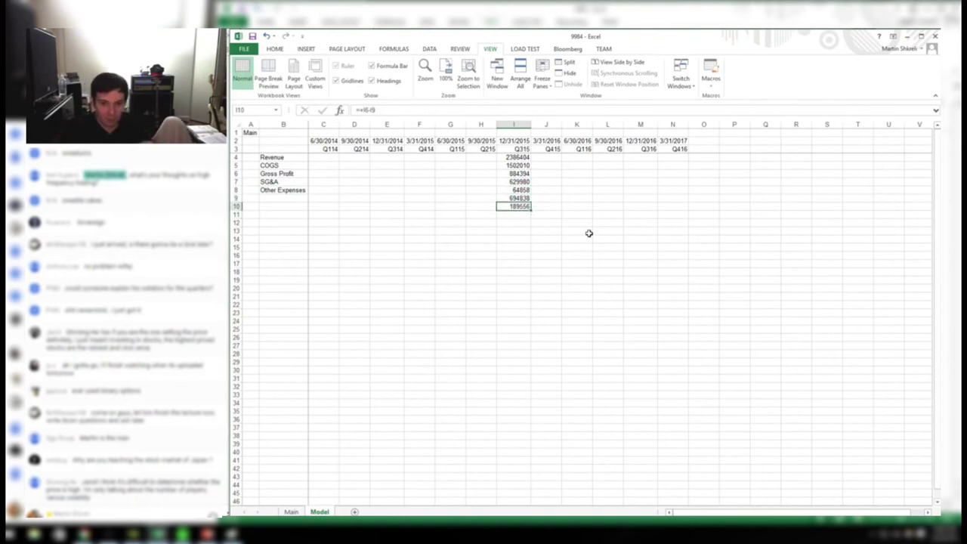
Enter the report's finance cost for the December 2015 quarter, -113816, in I11.
key(alt+Tab)
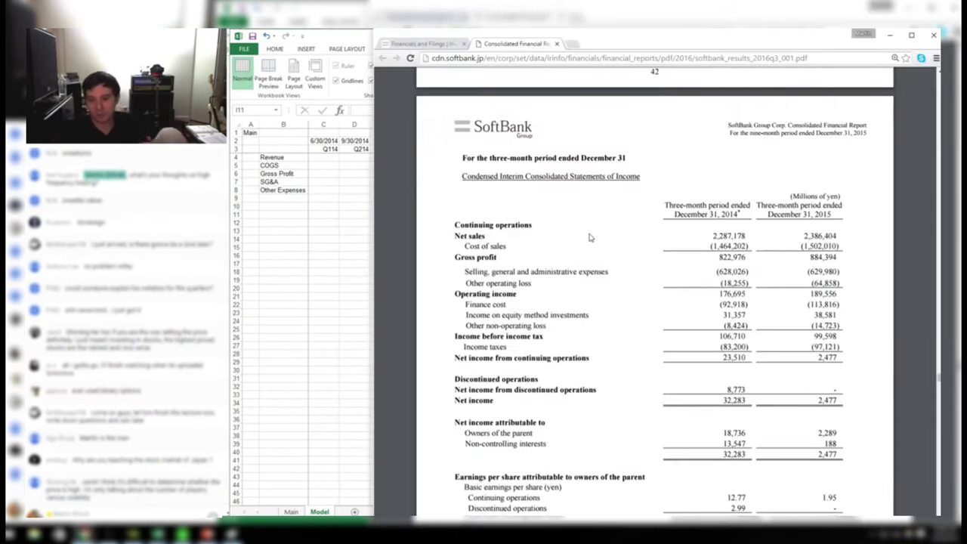
key(alt+Tab)
text(11381)
key(alt+Tab)
key(alt+Tab)
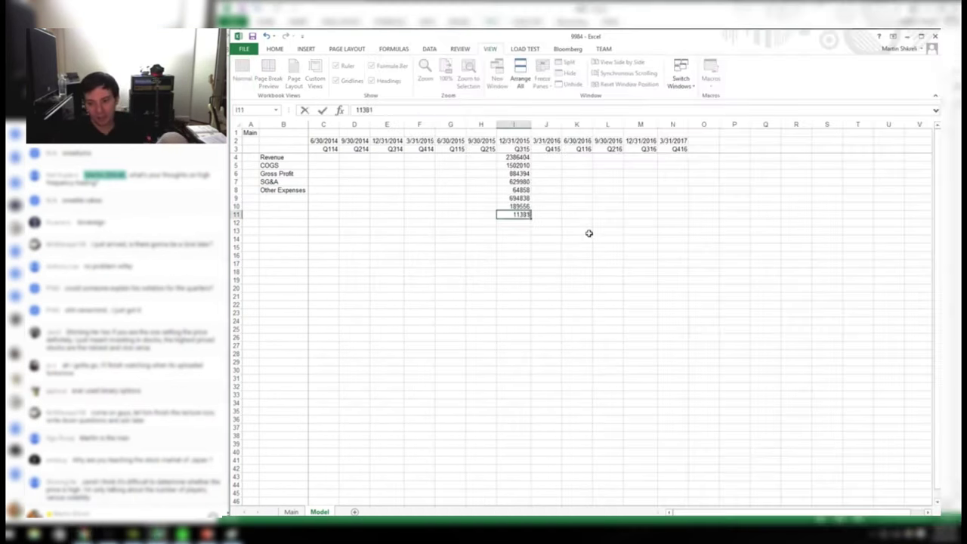
key(Return)
key(alt+Tab)
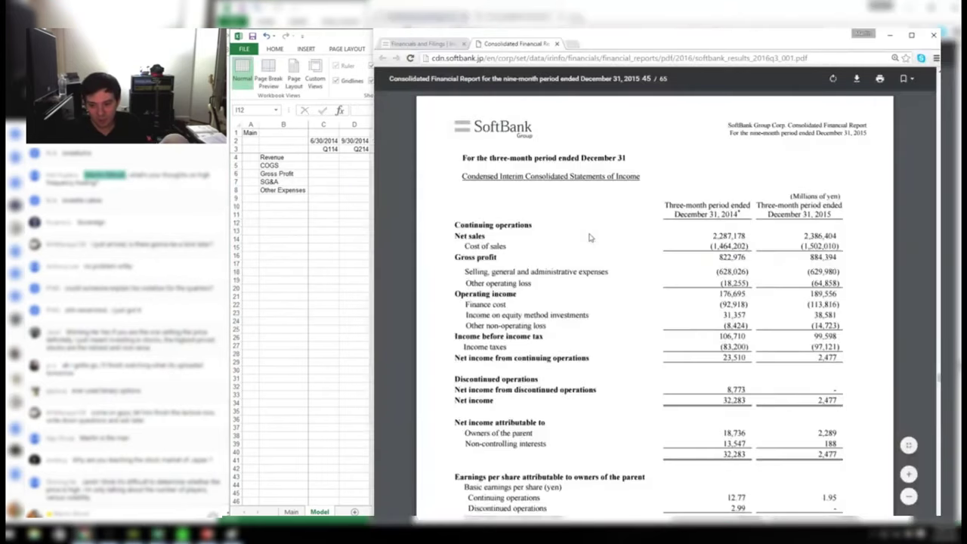
key(alt+Tab)
key(Up)
key(F2)
text(6)
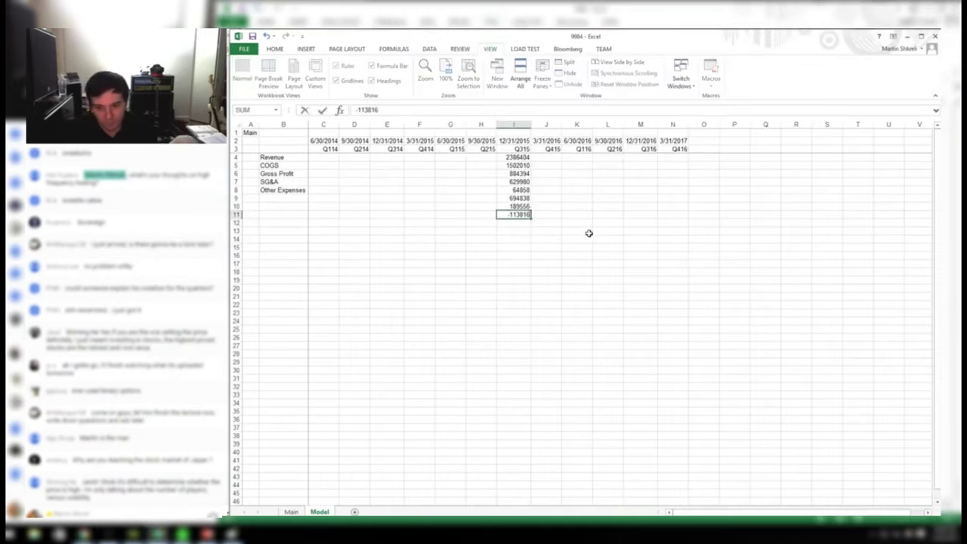
key(alt+Tab)
key(alt+Tab)
text(+385)
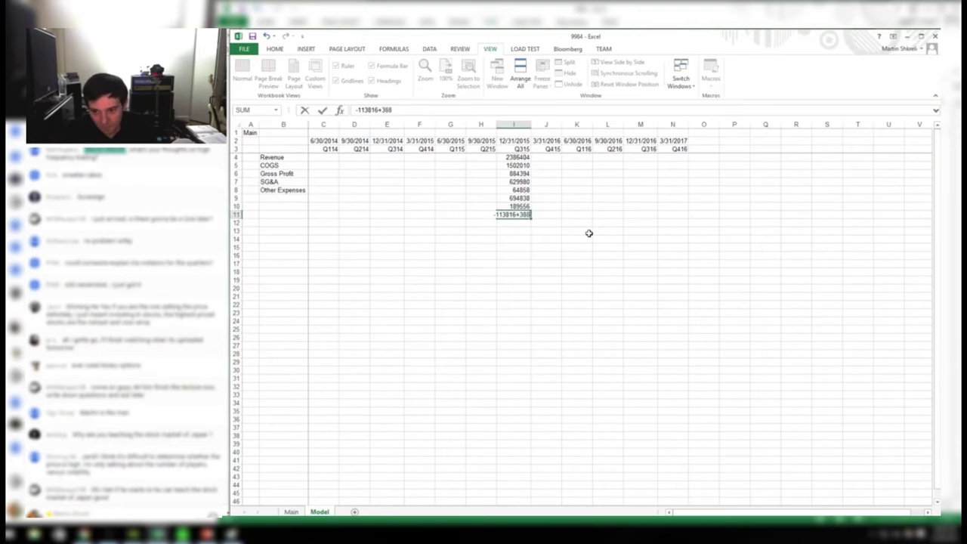
text(81)
key(alt+Tab)
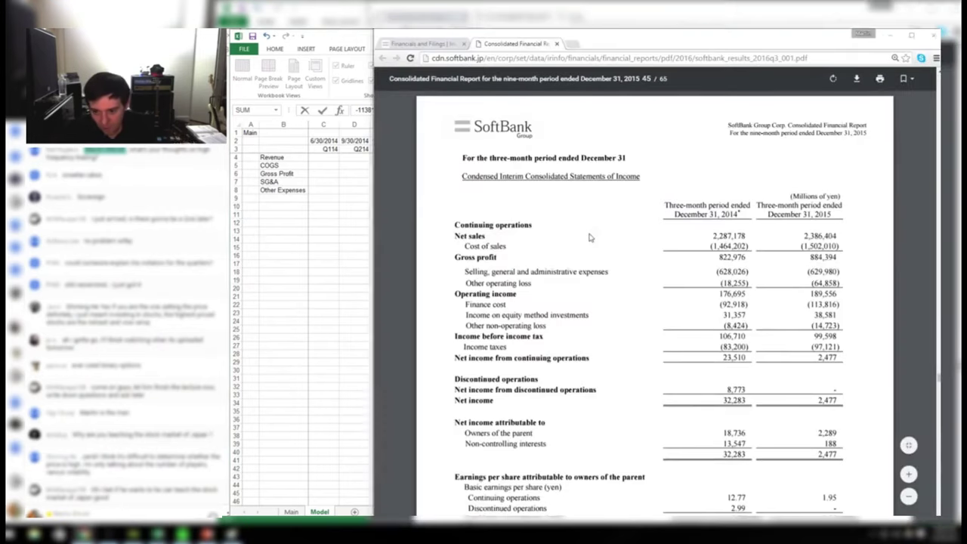
key(alt+Tab)
text(1)
key(alt+Tab)
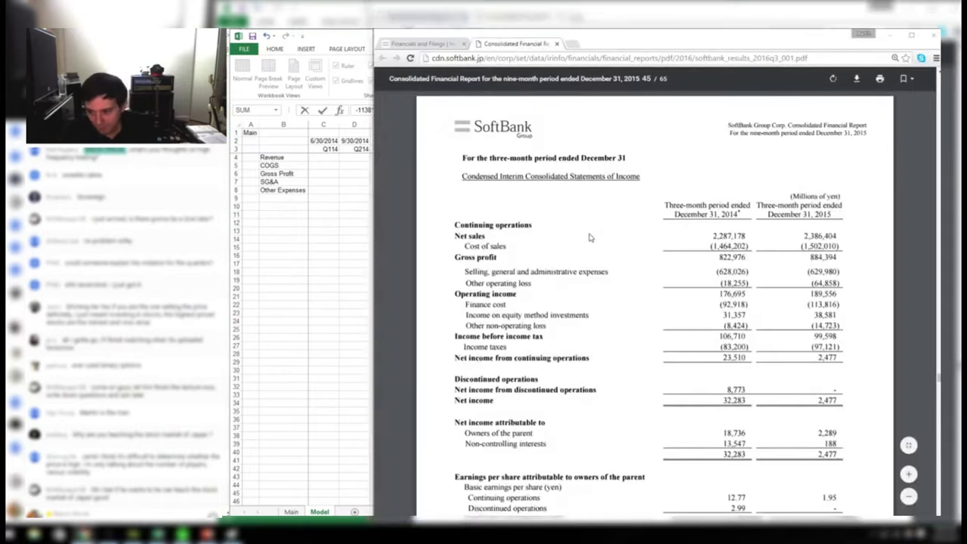
key(alt+Tab)
text(-14)
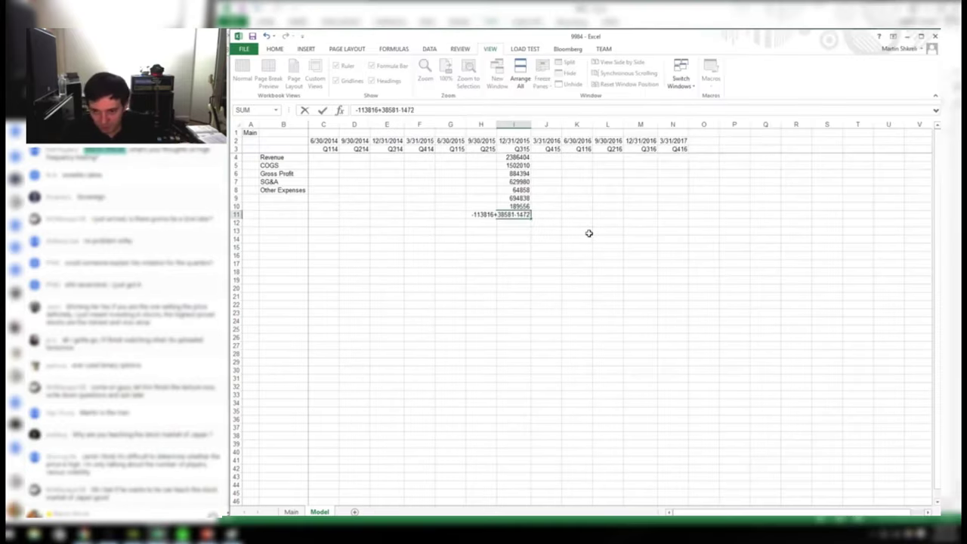
key(Return)
Calculate Q315 pretax income in I12 with =I10+I11 and enter the report's income taxes, 97121, in I13.
text(=I10+I11)
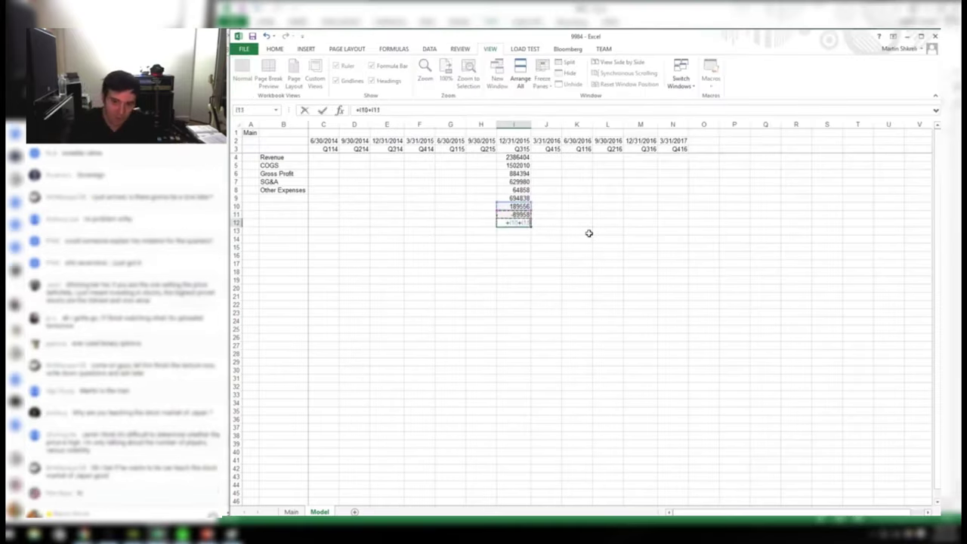
key(Return)
key(alt+Tab)
key(alt+Tab)
text(97121)
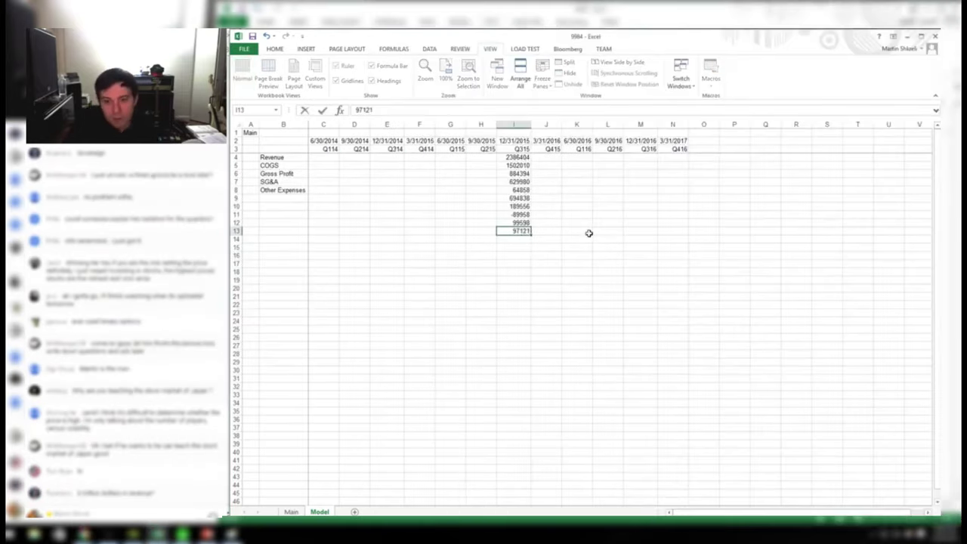
key(Return)
Calculate the Q315 net income in I14 as pretax income minus taxes, =I12-I13.
text(+)
key(Up)
key(Return)
Label row 14 as Net Income in B14 and row 13 as Taxes in B13.
key(Up)
key(Left)
key(Left)
key(Left)
key(Left)
key(Left)
key(Left)
key(Left)
text(Net I)
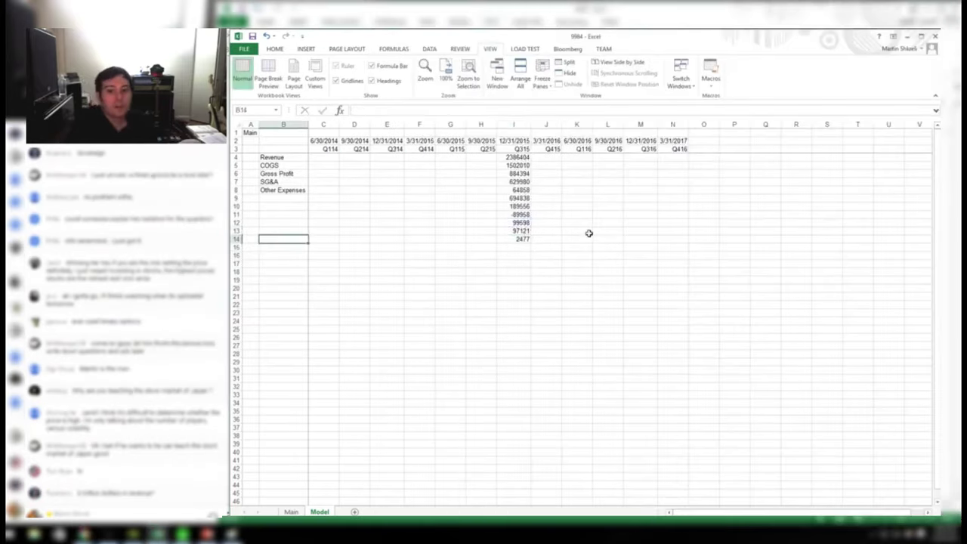
text(ncome)
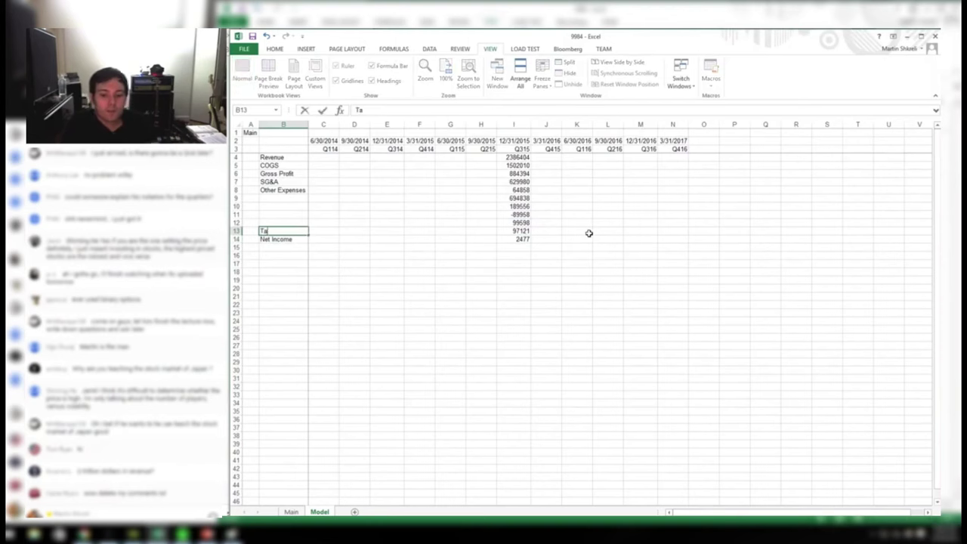
text(Taxes)
key(Up)
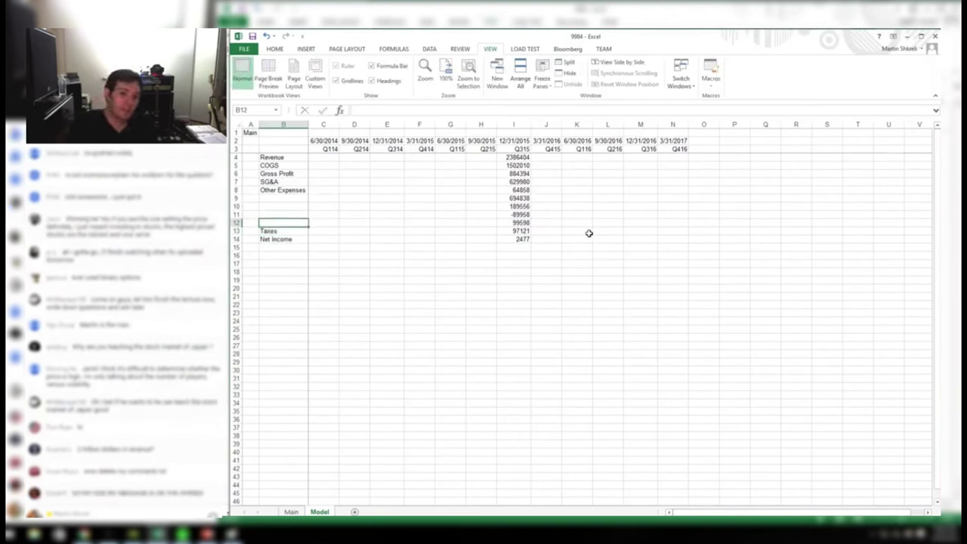
Check the Q315 taxes and net income in column I against the report's three-month income statement.
key(Right)
key(Right)
key(Right)
key(Right)
key(Right)
key(Right)
key(Right)
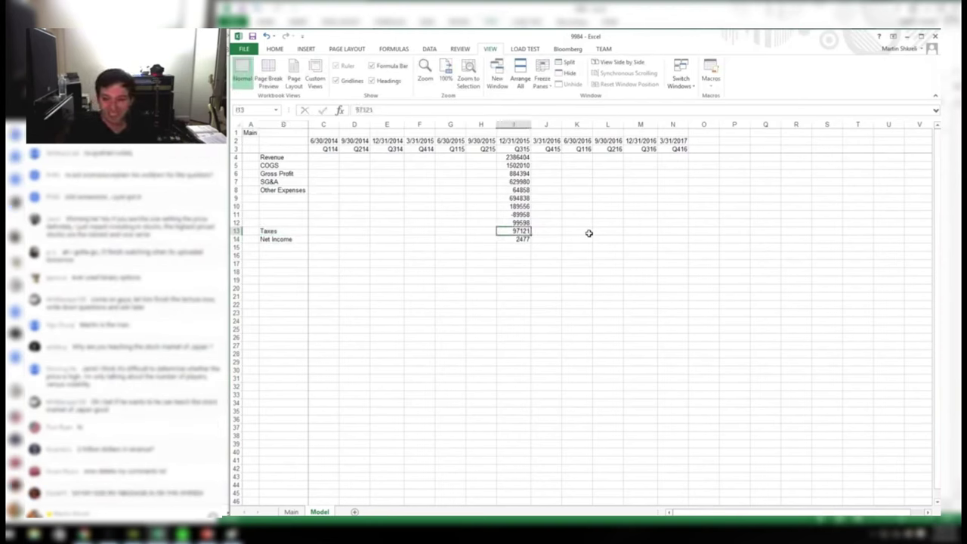
key(Down)
key(Down)
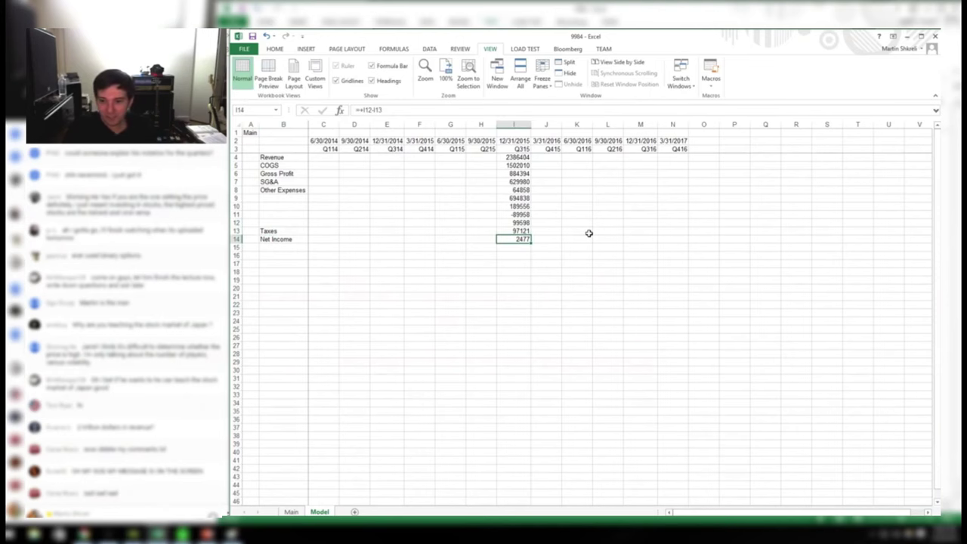
key(alt+Tab)
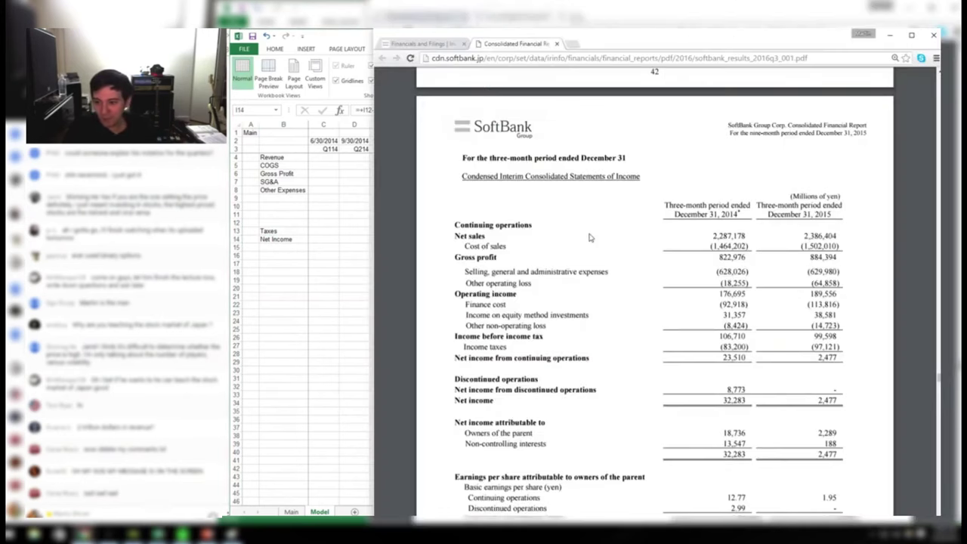
key(alt+Tab)
Label row 12 as Net Income in B12.
key(Up)
key(Left)
key(Left)
key(Left)
key(Left)
key(Left)
key(Left)
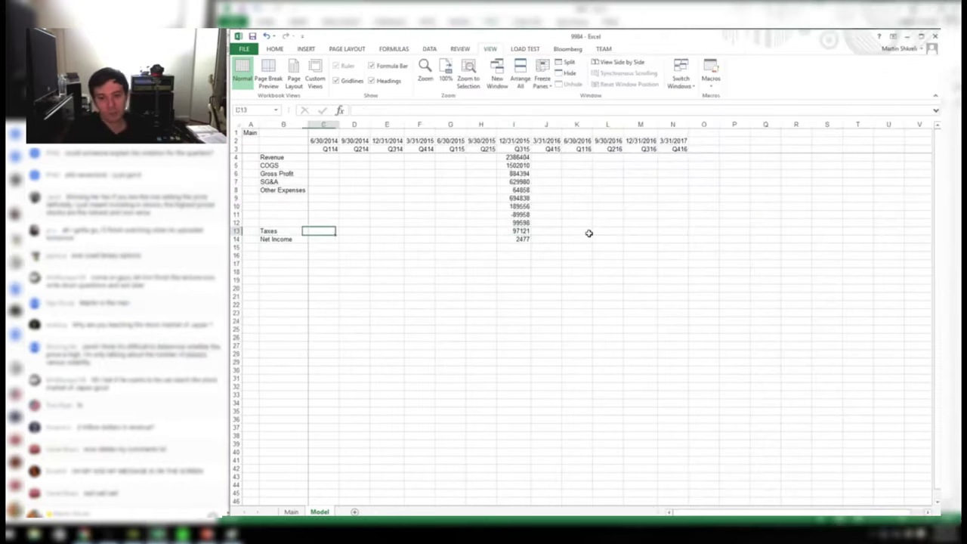
text(T)
key(Escape)
key(Up)
key(Left)
text(Net)
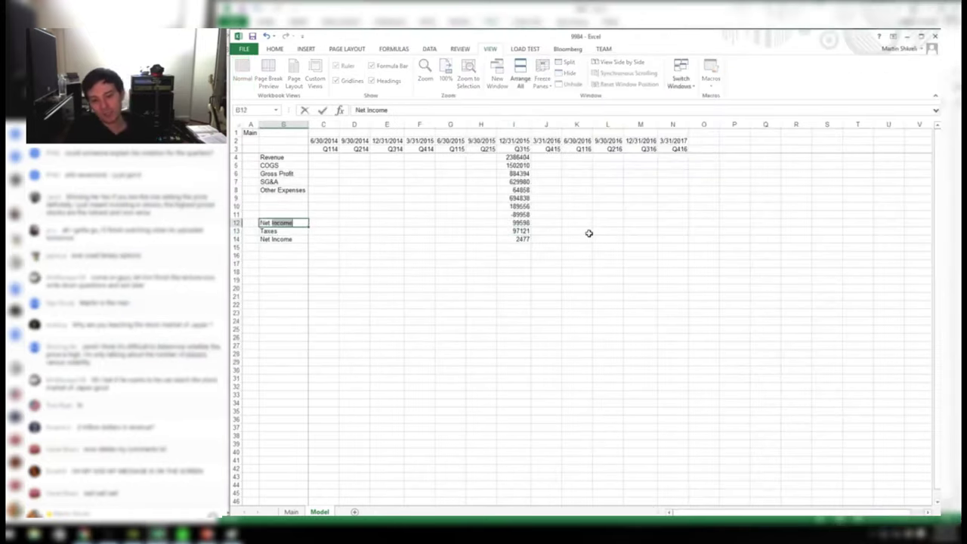
key(Up)
Label row 11 as Interest Income in B11 and row 10 as Operating Income in B10.
text(I)
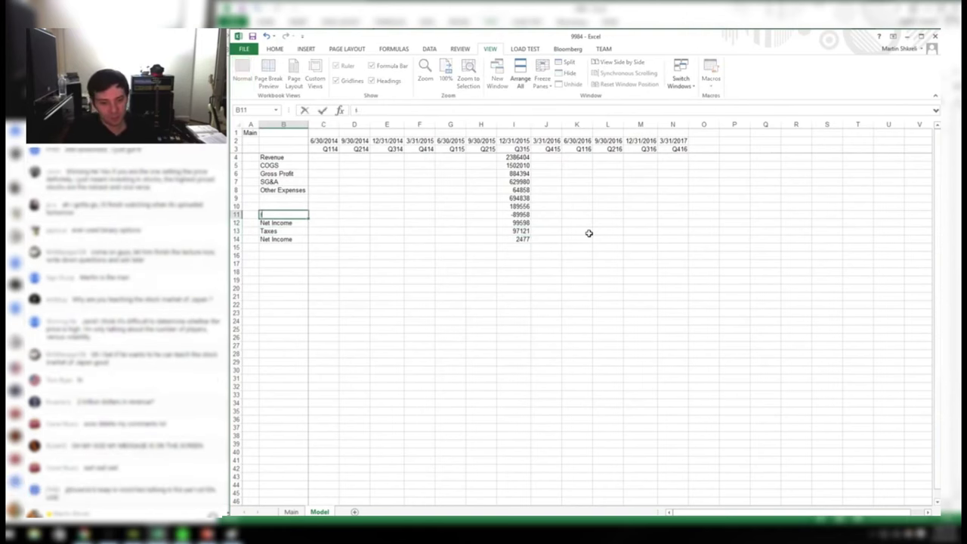
text(nterest Inco)
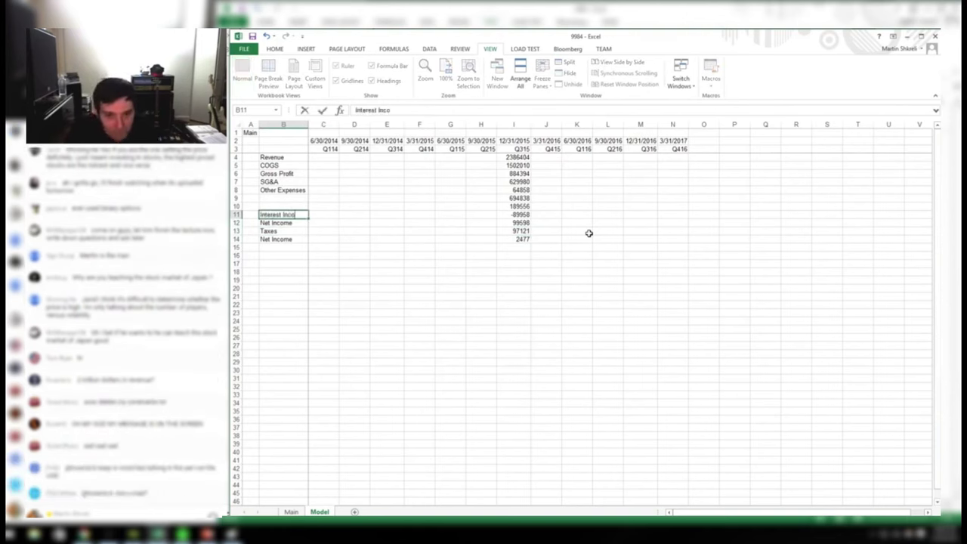
text(me)
key(Up)
text(Operating In)
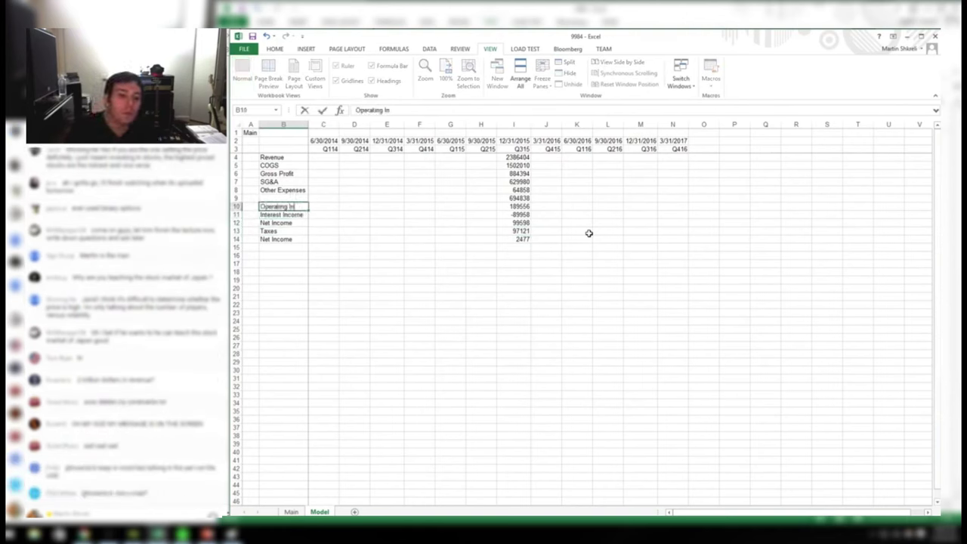
text(come)
key(Up)
Label row 9 as Operating Costs in B9.
text(Operating)
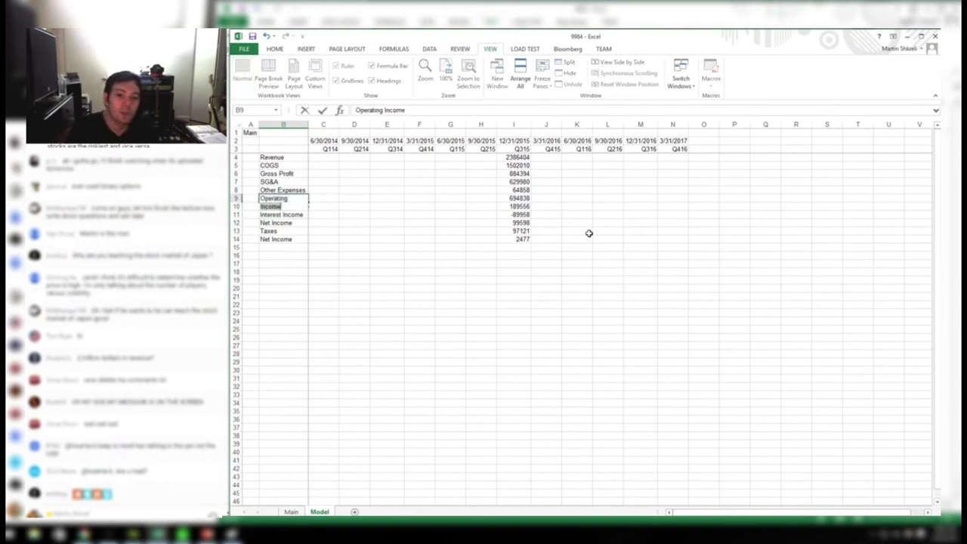
text( Costs)
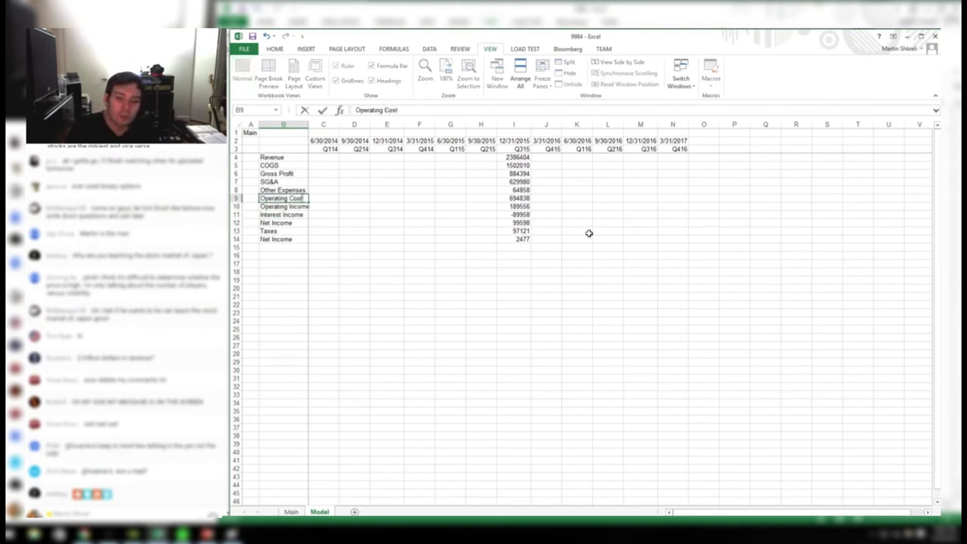
key(Return)
Label row 9 as Operating Expenses in B9 and autofit column B to its labels.
key(Up)
text(Operating E)
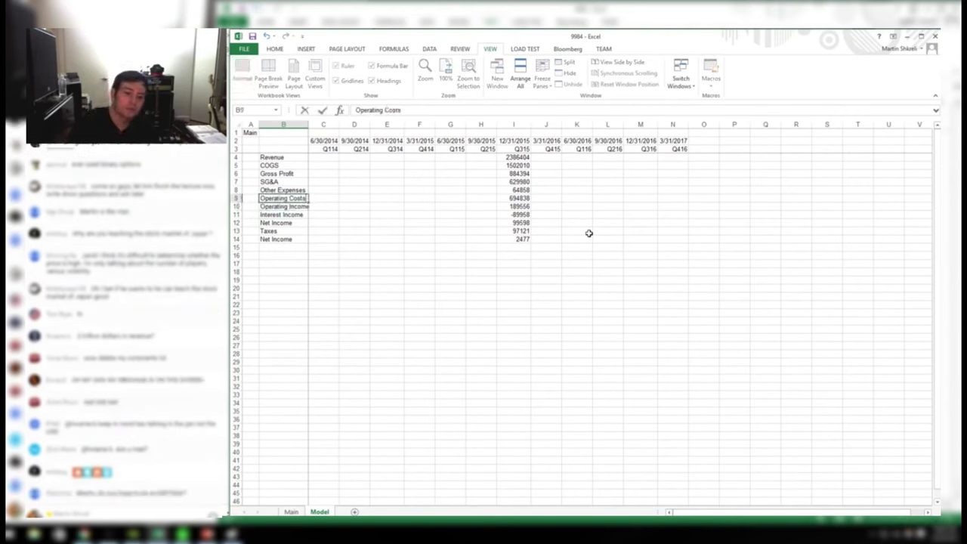
text(xpenses)
key(Return)
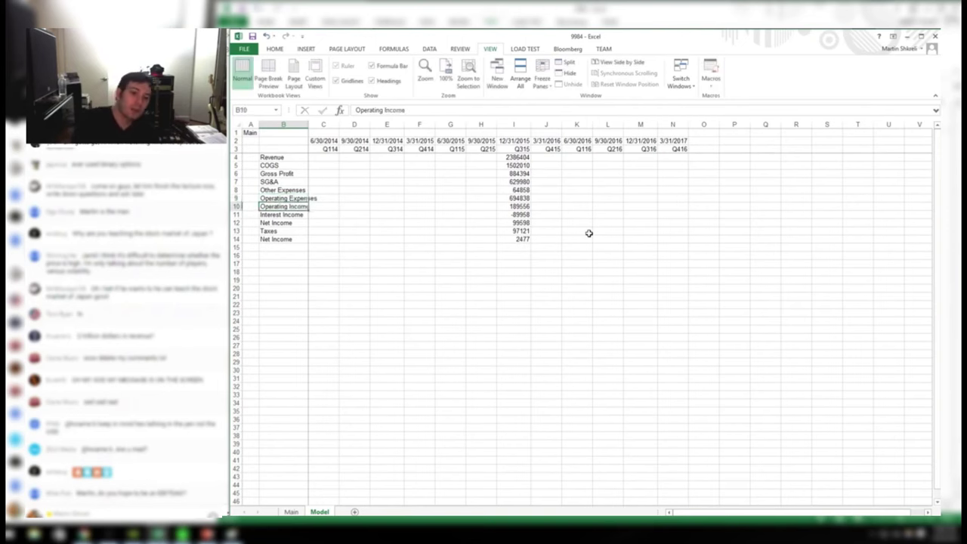
click(292, 173)
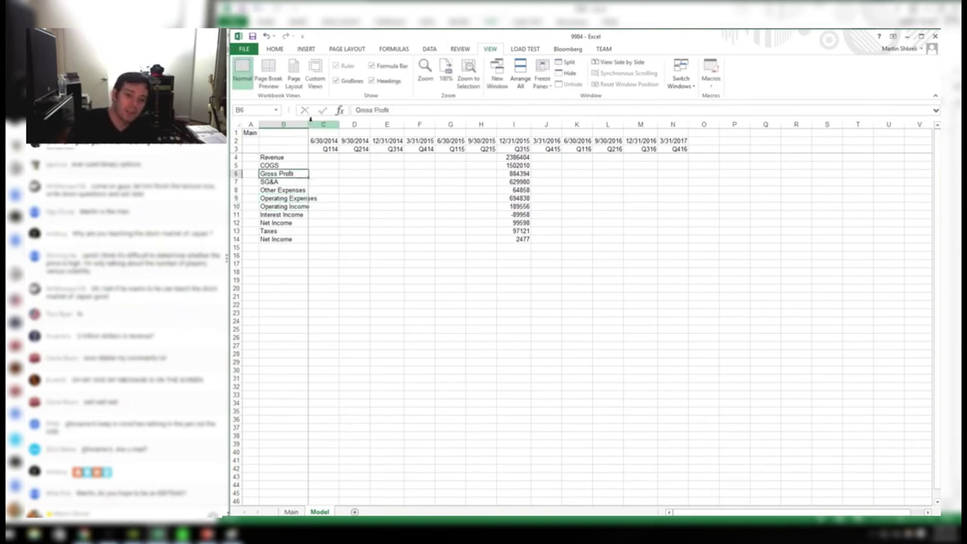
double_click(309, 124)
Insert a hyperlink on the Main text in A1 that targets a place in this document.
click(250, 132)
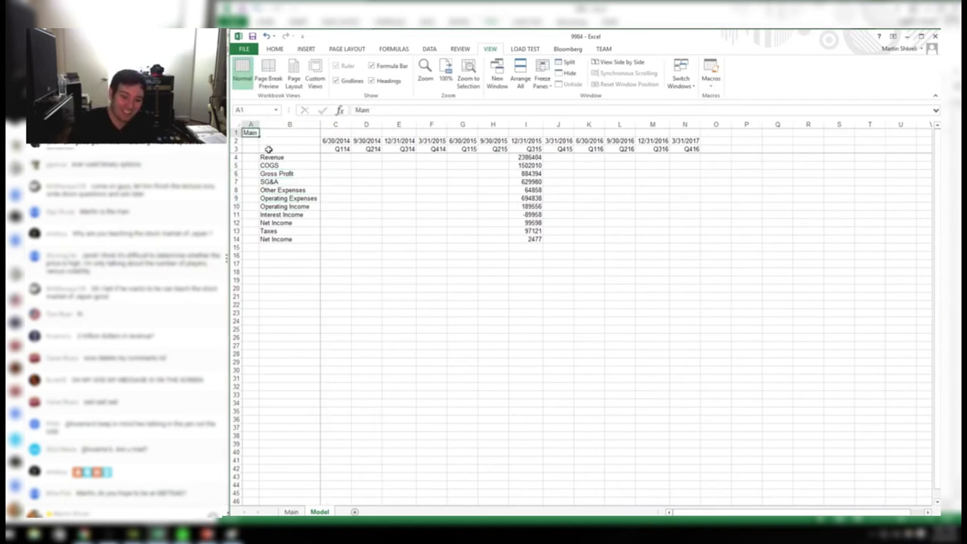
key(ctrl+k)
click(351, 231)
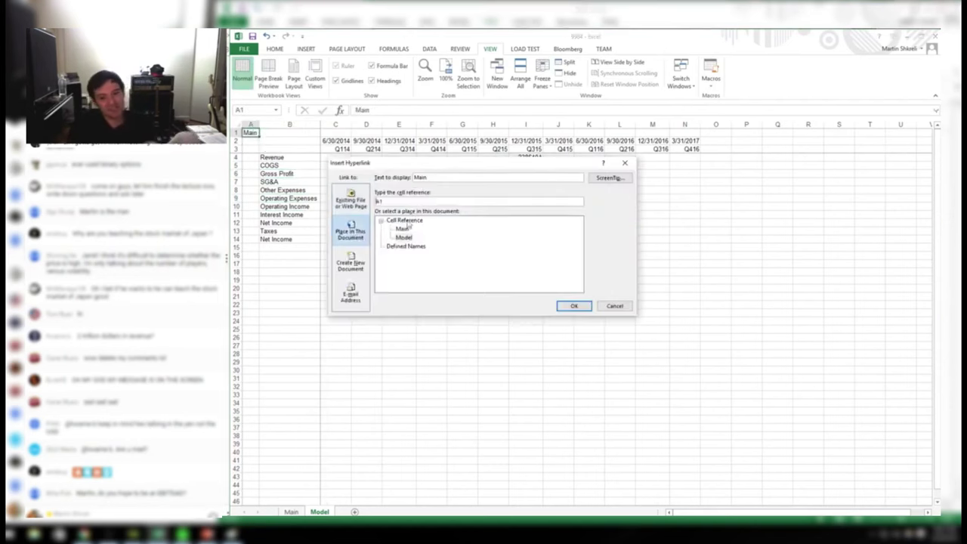
Link cell A1 of the Model sheet to the Main sheet.
double_click(405, 228)
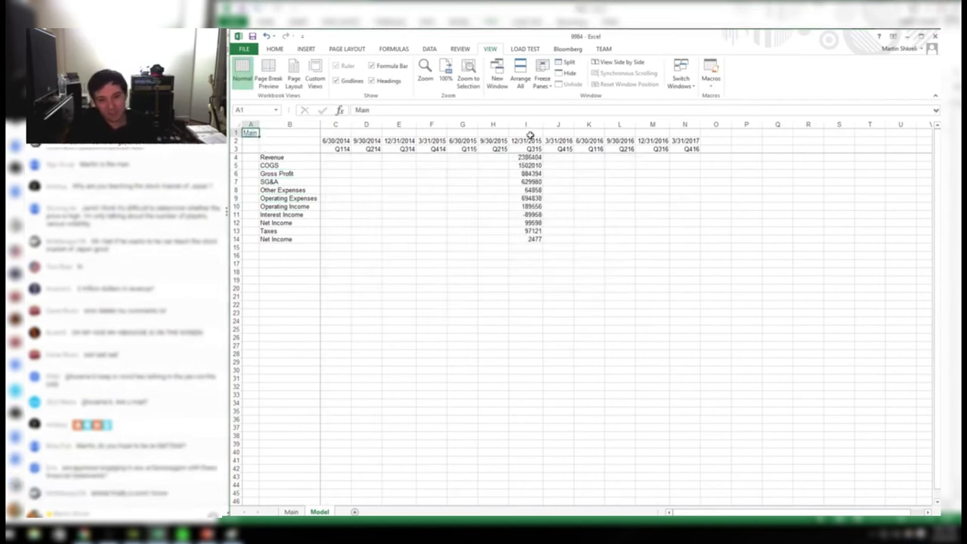
Format the income statement rows, Revenue through the final Net Income, with thousands separators across the whole sheet.
drag(529, 157, 534, 239)
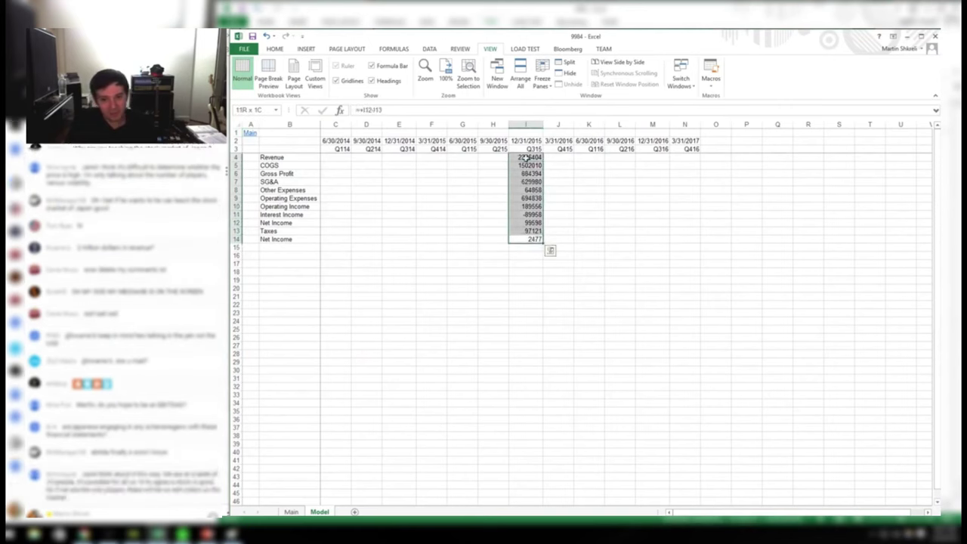
key(shift+space)
key(ctrl+1)
key(Down)
key(Return)
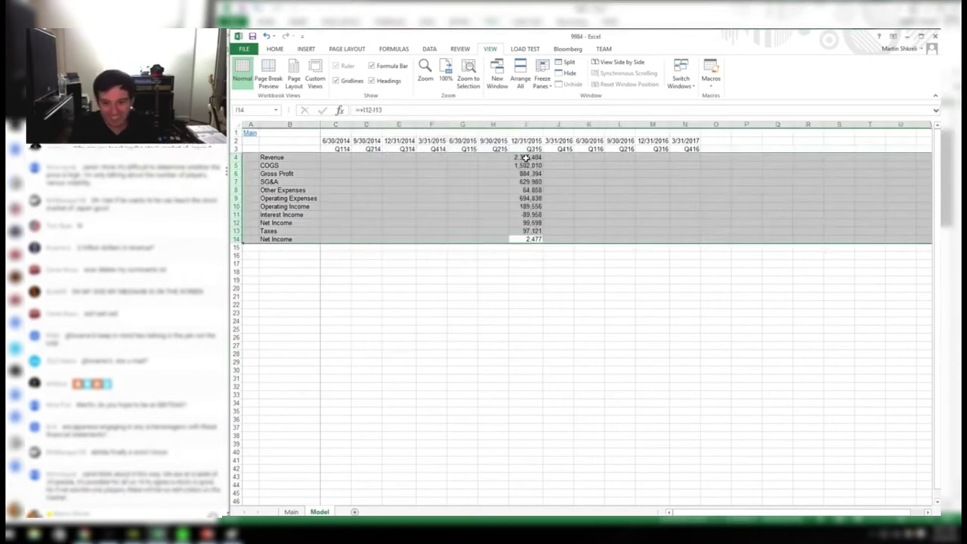
Copy the Q315 figures and formulas from I4:I14 into the Q314 column starting at E4.
click(526, 158)
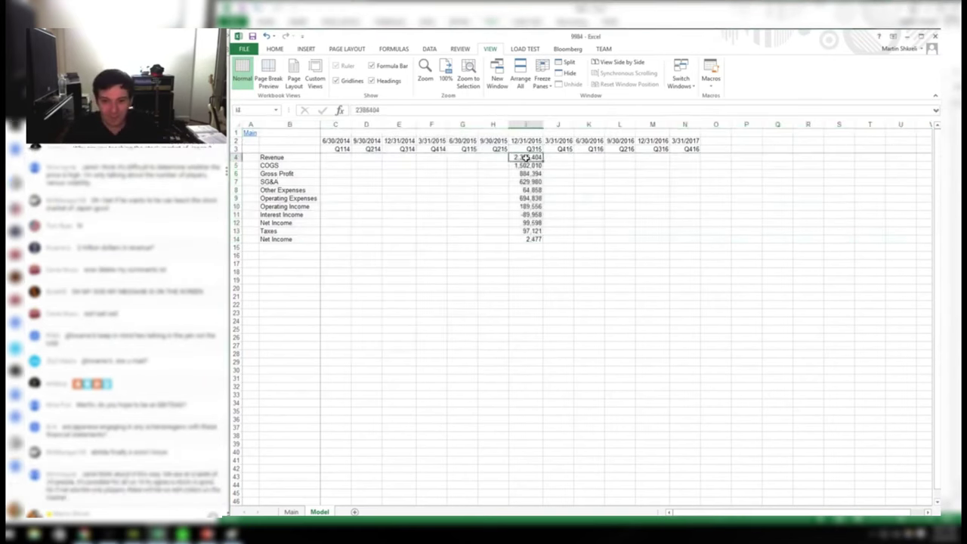
key(ctrl+shift+Down)
key(ctrl+c)
key(Left)
key(Left)
key(Left)
key(Left)
key(ctrl+v)
Consult the SoftBank report in the browser and set the Q314 Revenue to 2287178 in the workbook.
key(alt+Tab)
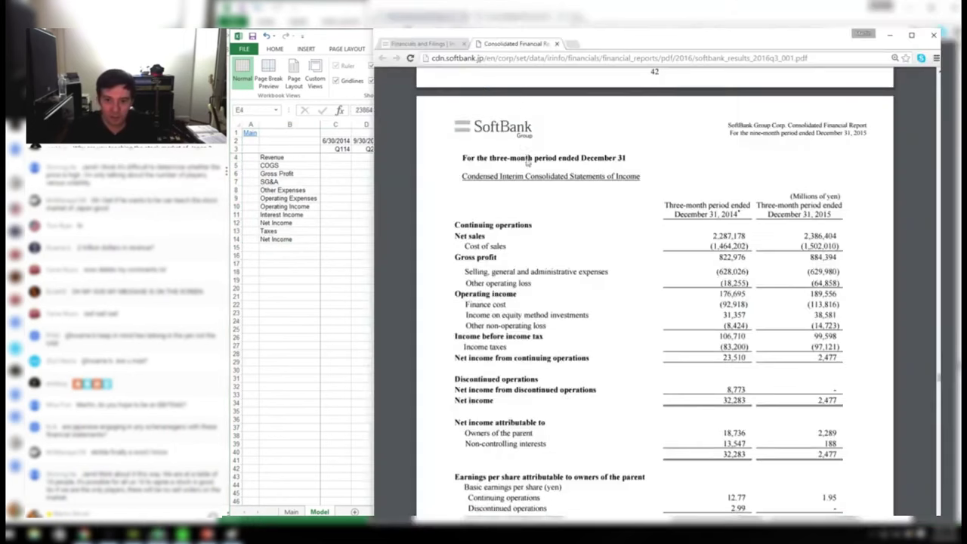
key(alt+Tab)
text(2287)
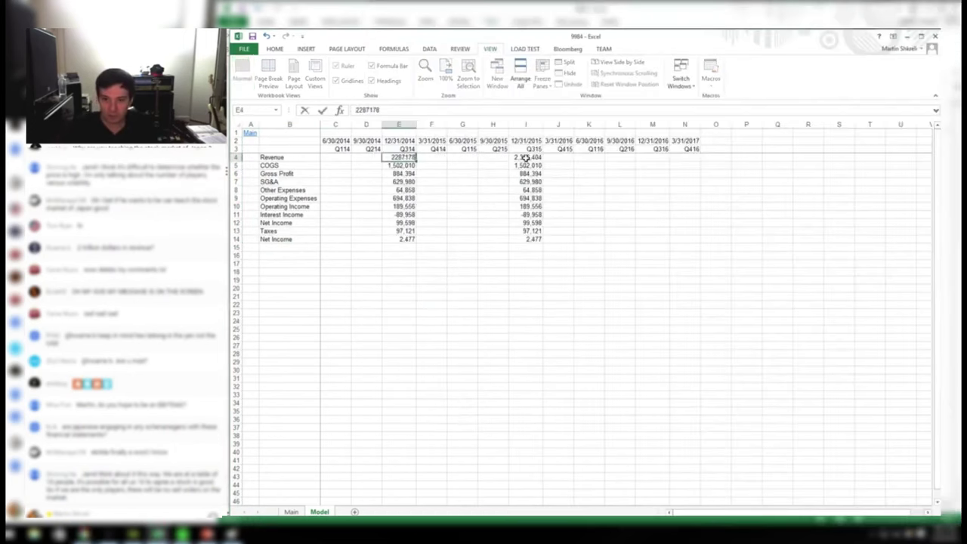
text(178)
key(Return)
Set the Q314 COGS to 1464202, taken from the report's December 31, 2014 quarter.
key(alt+Tab)
key(alt+Tab)
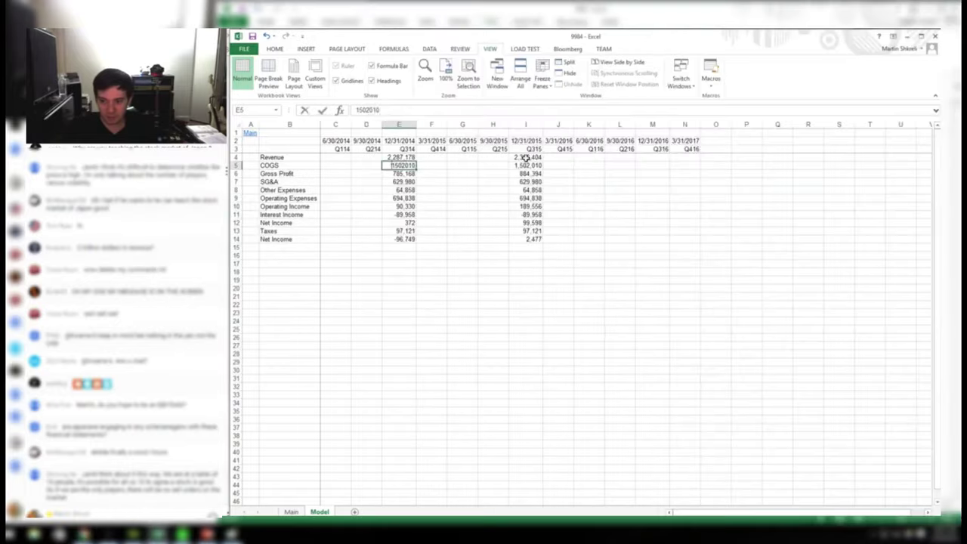
text(1464202)
key(alt+Tab)
key(alt+Tab)
key(Return)
key(Return)
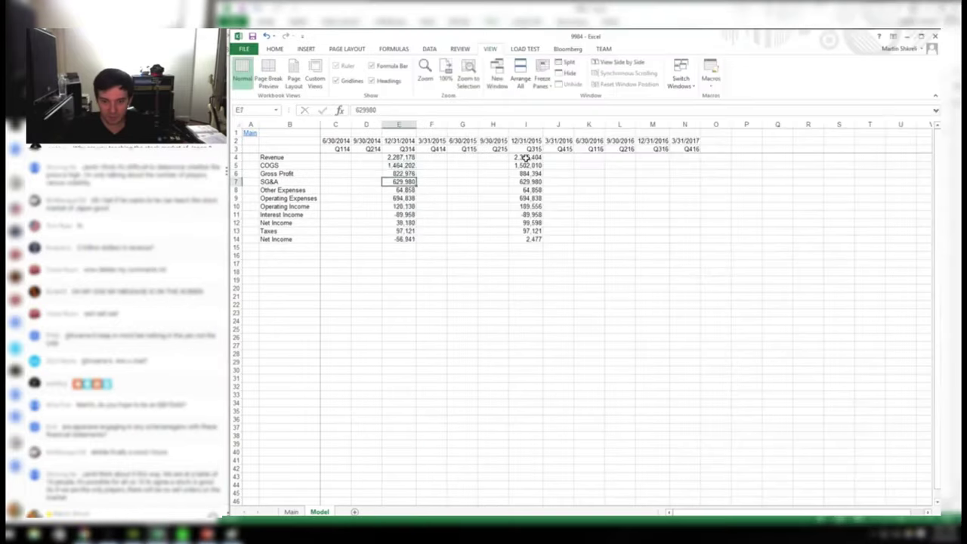
Set the Q314 SG&A to 628026 and Other Expenses to 18255 from the report.
key(alt+Tab)
key(alt+Tab)
text(628)
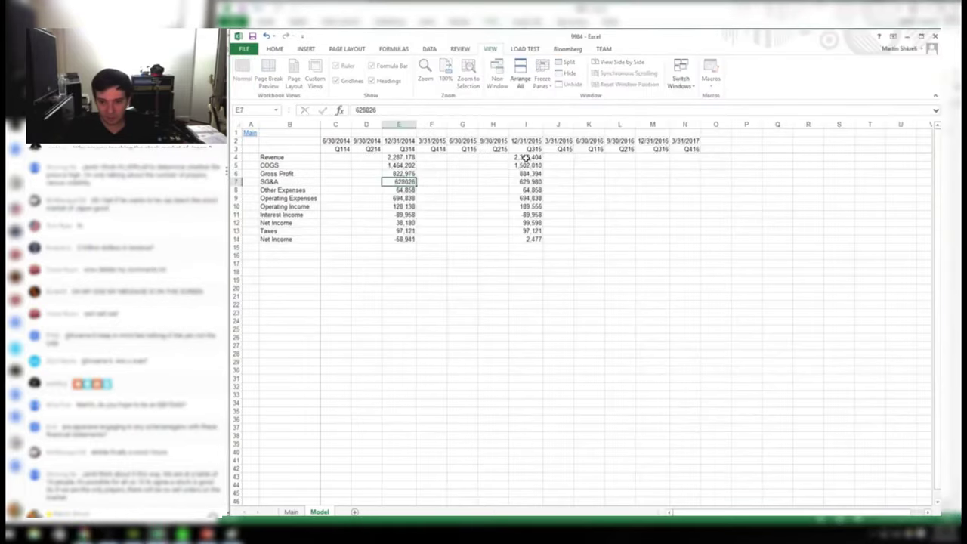
key(Return)
key(alt+Tab)
key(alt+Tab)
key(Return)
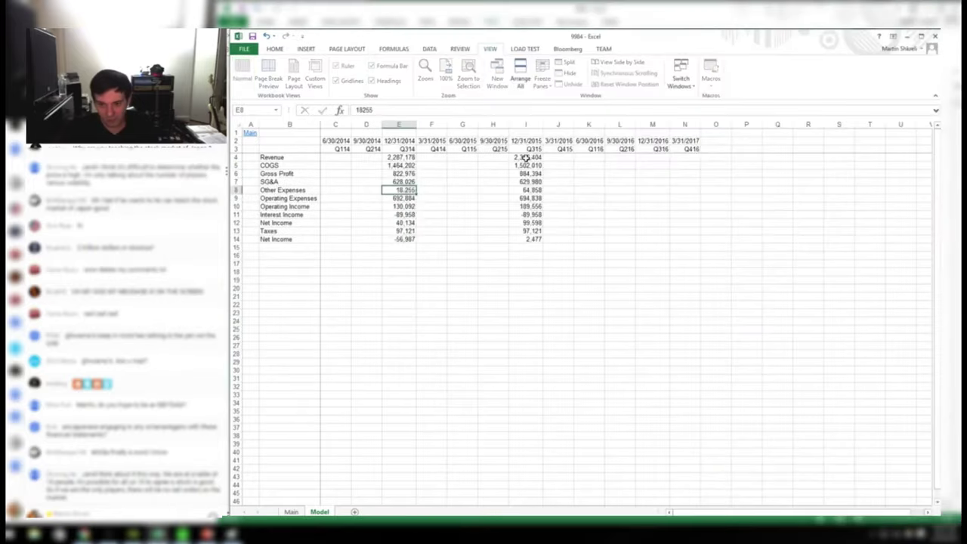
key(Return)
Enter the Q314 Interest Income in E11 as the calculation -92918+31357-8424, using the report's finance cost, equity-method and non-operating items.
key(alt+Tab)
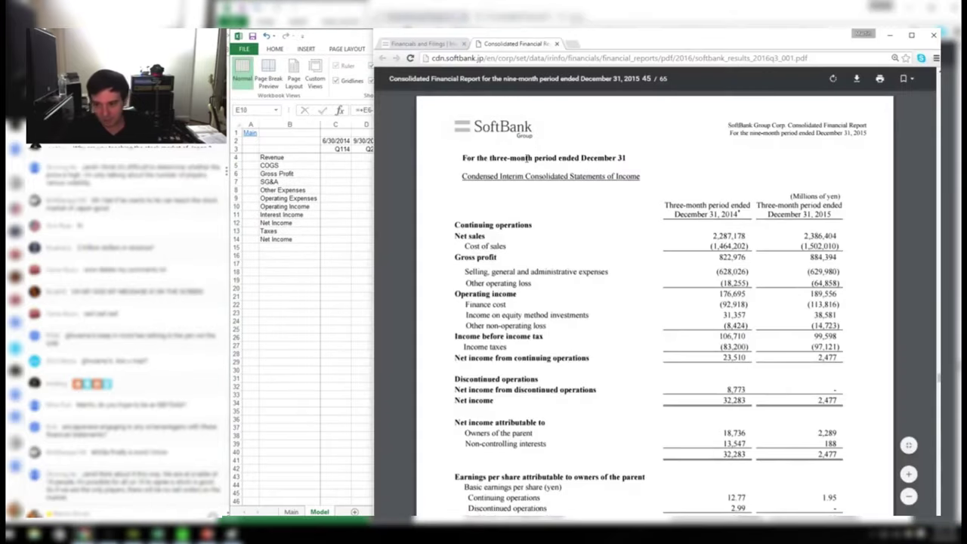
key(alt+Tab)
key(Return)
key(alt+Tab)
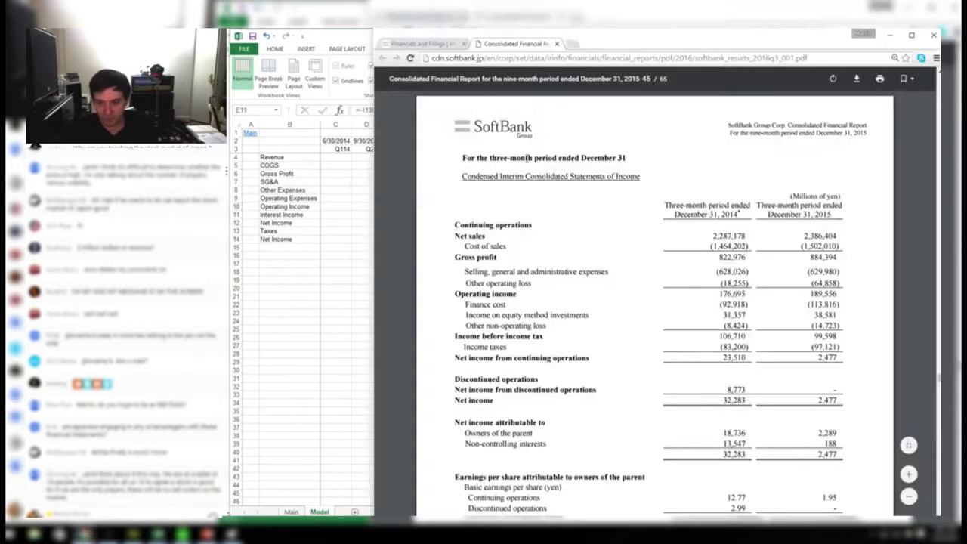
key(alt+Tab)
text(-92918)
key(alt+Tab)
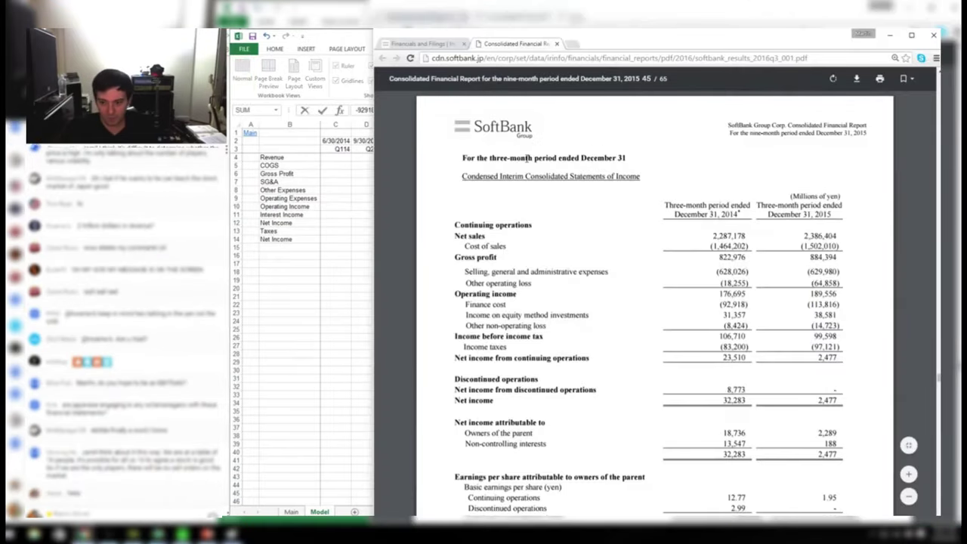
key(alt+Tab)
text(+31357)
key(alt+Tab)
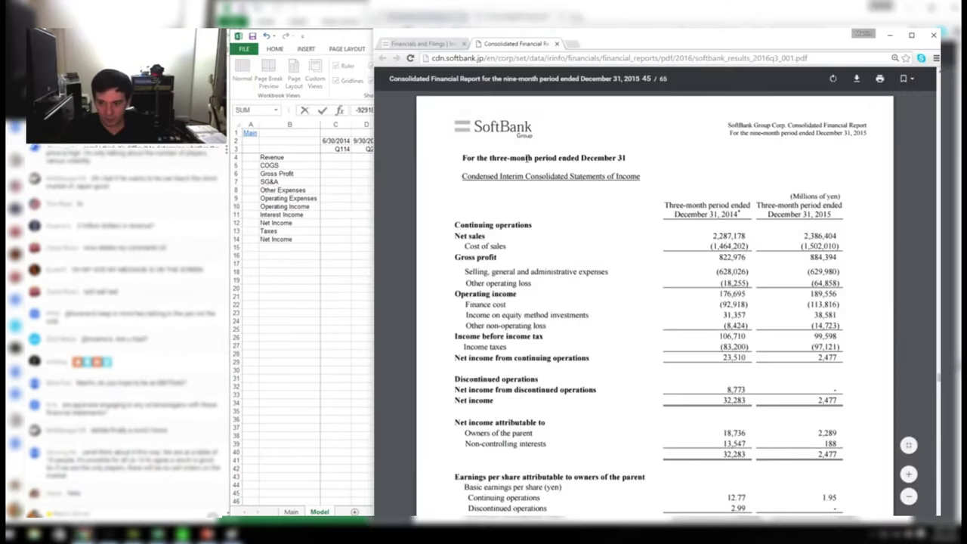
key(alt+Tab)
text(-8424)
key(Return)
key(Return)
Set the Q314 Taxes to 83200, using the report's income tax figure.
key(alt+Tab)
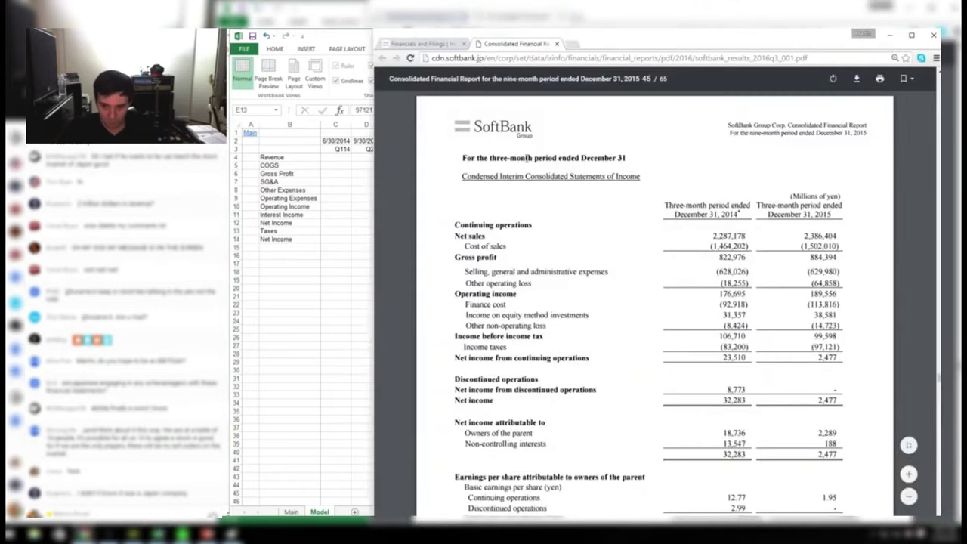
key(alt+Tab)
text(83200)
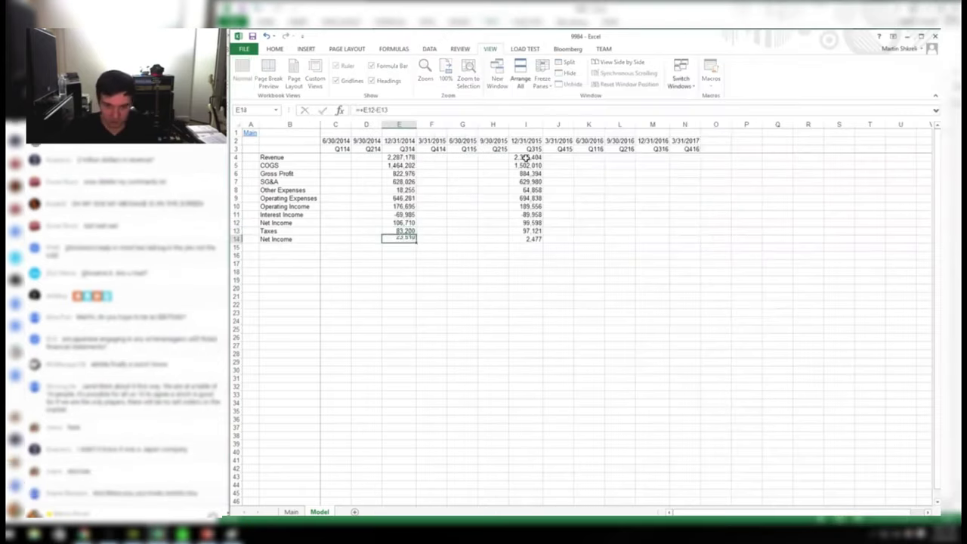
key(Return)
Select the Q315 Net Income and examine the remaining lines of the report's three-month income statement.
key(Right)
key(Right)
key(Right)
key(Right)
key(alt+Tab)
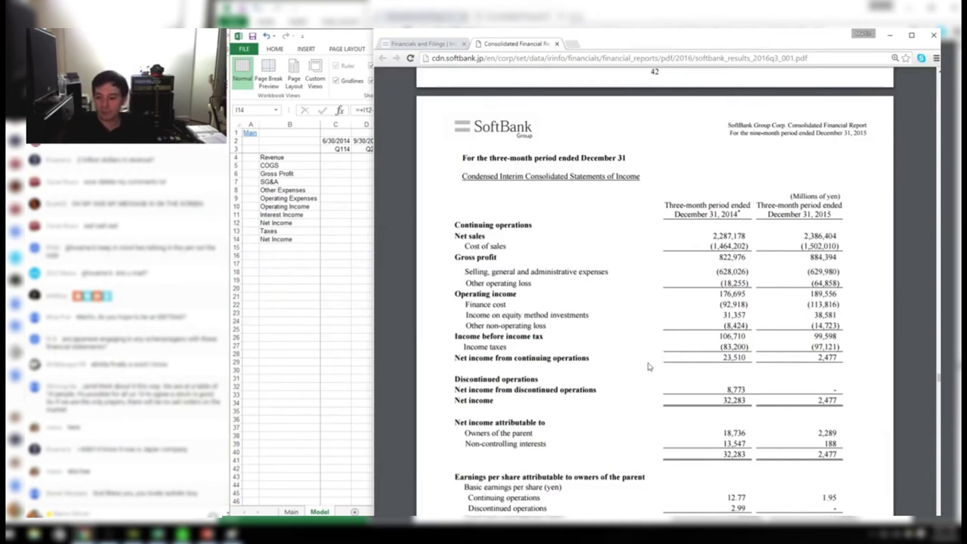
scroll(646, 365, down, 1)
scroll(647, 365, down, 3)
key(alt+Tab)
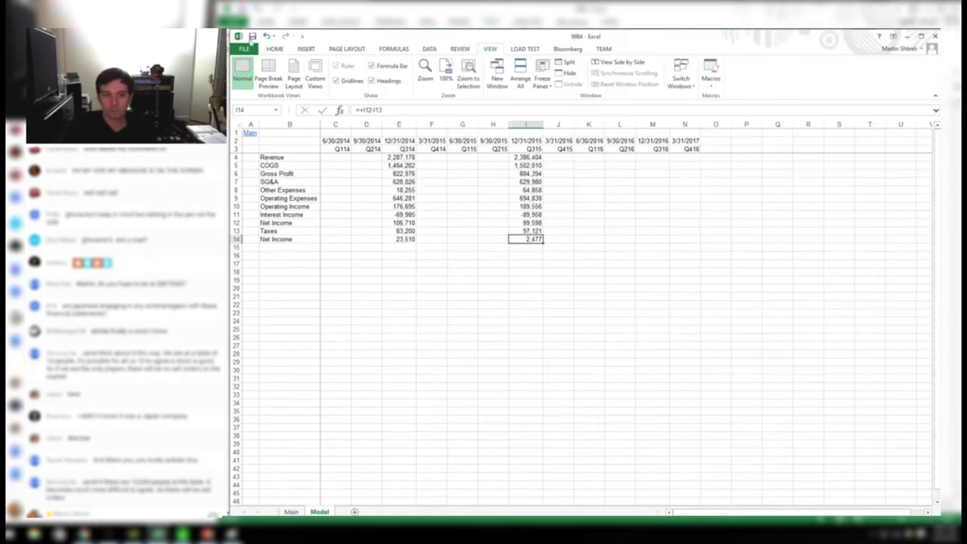
Draw a straight vertical line about 7.48 inches tall along the boundary between the Q315 and Q415 columns.
click(307, 49)
click(389, 62)
click(387, 89)
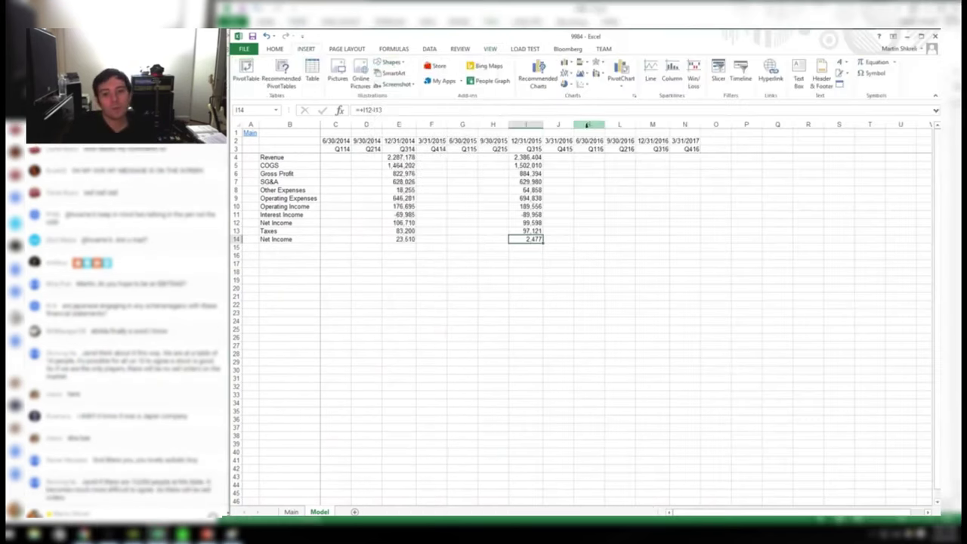
mouse_move(543, 129)
mouse_down()
mouse_move(576, 464)
mouse_move(543, 476)
mouse_up()
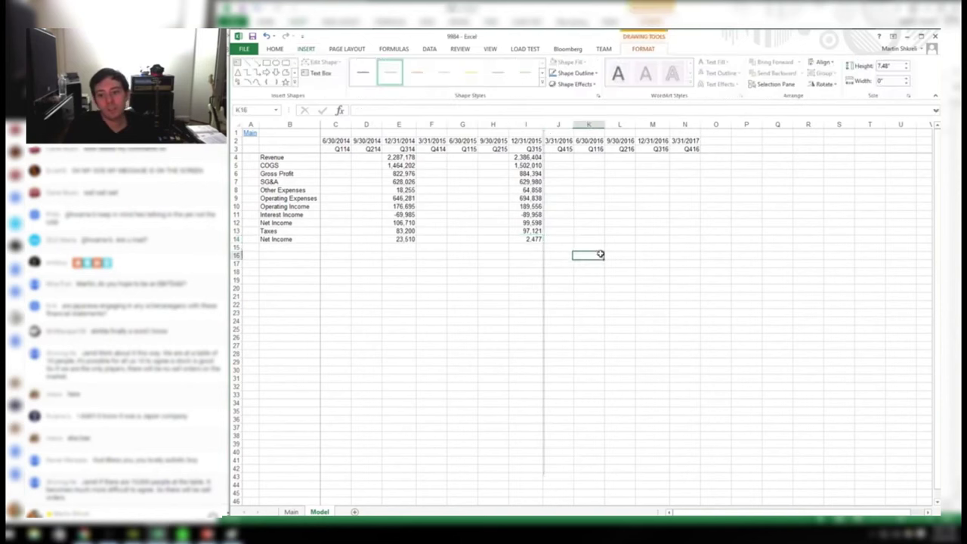
click(565, 249)
Switch to the SoftBank report and look up net cash provided by operating activities in the cash flow statement.
key(alt+Tab)
scroll(703, 293, down, 4)
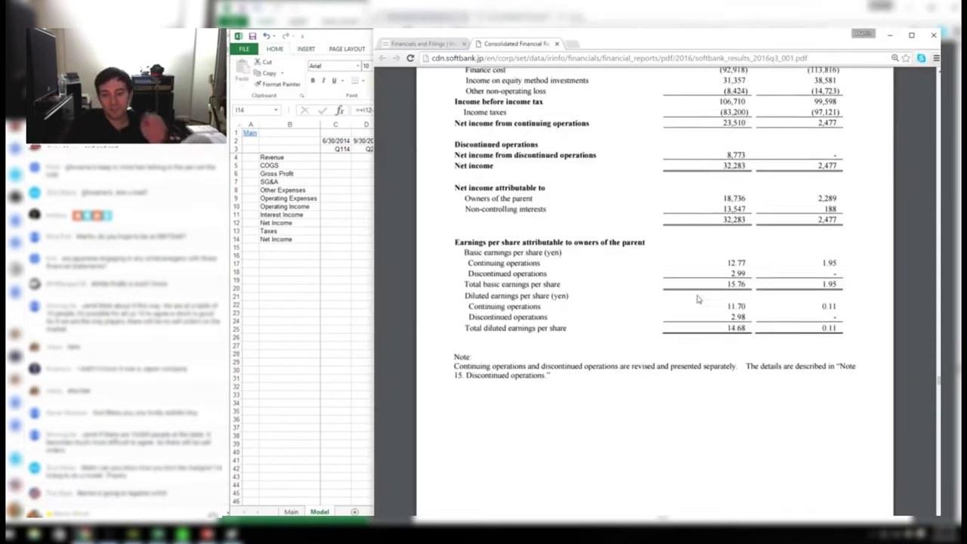
scroll(704, 294, down, 10)
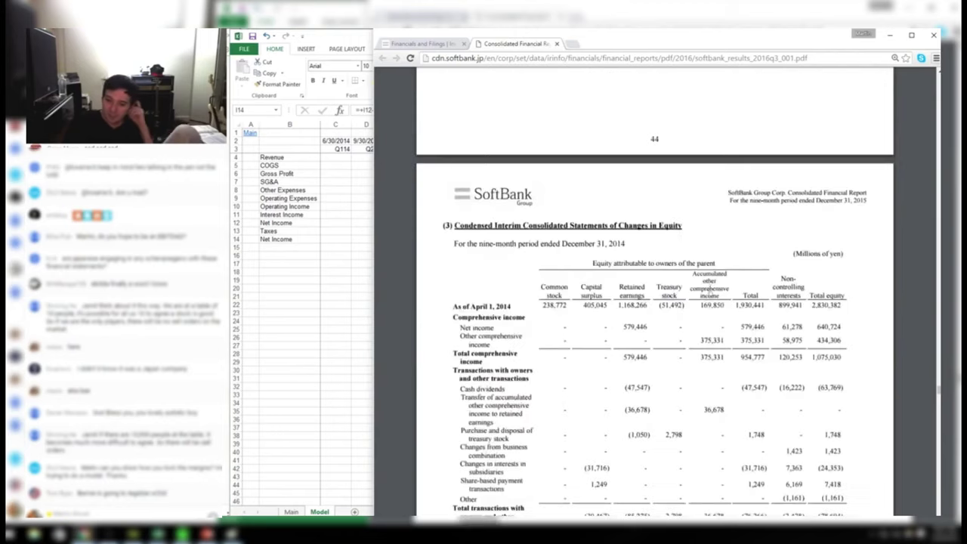
scroll(721, 262, down, 15)
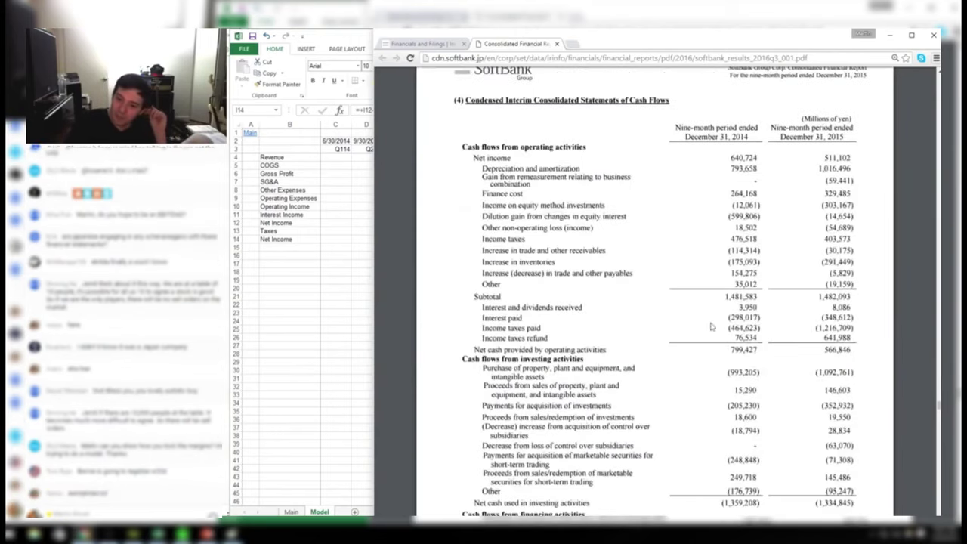
drag(754, 350, 689, 346)
drag(762, 361, 651, 353)
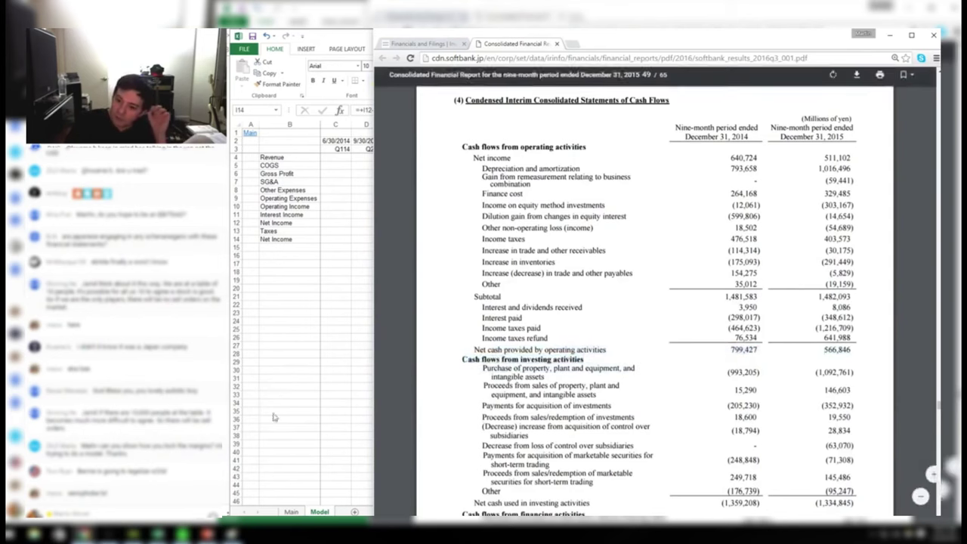
Return to the workbook, label cell B28 CFFO and select the Q315 cell in that row.
click(290, 353)
text(CFF)
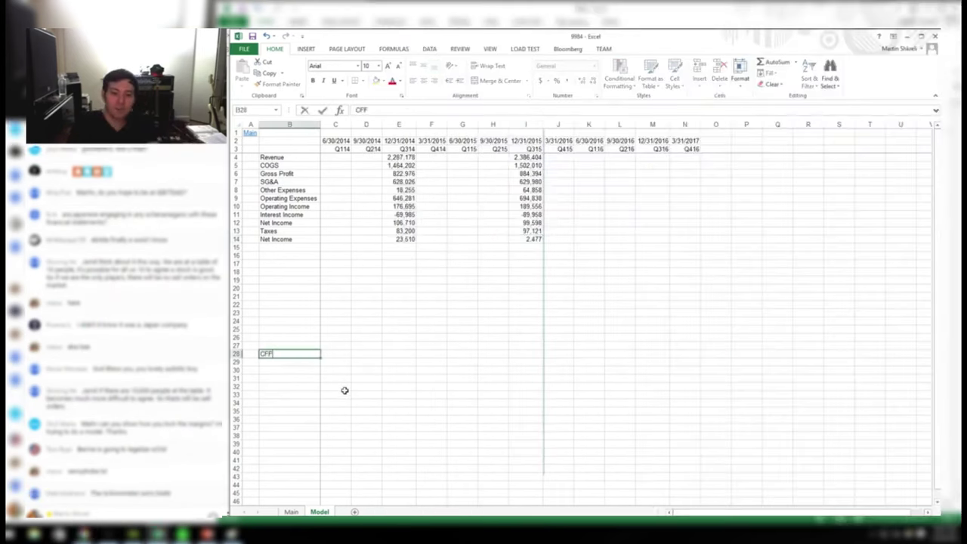
text(O)
key(Right)
key(Right)
key(Right)
key(Right)
key(Right)
key(Right)
key(Right)
Examine the report's nine-month cash flow statement, focusing on the net cash provided by operating activities line.
key(alt+Tab)
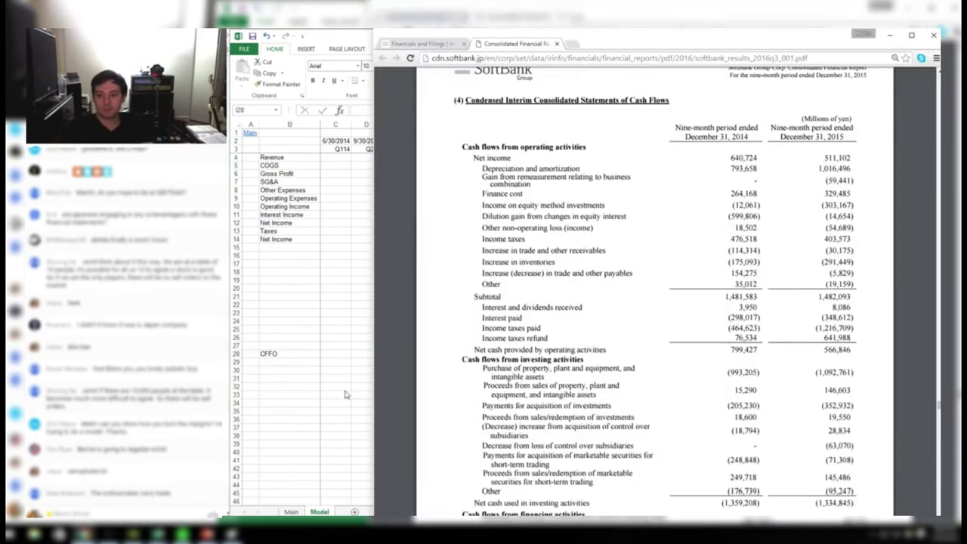
key(Page_Down)
key(Page_Up)
key(Down)
key(Down)
key(Down)
key(Down)
key(Down)
key(Down)
key(Down)
key(Down)
key(Down)
key(Down)
key(Down)
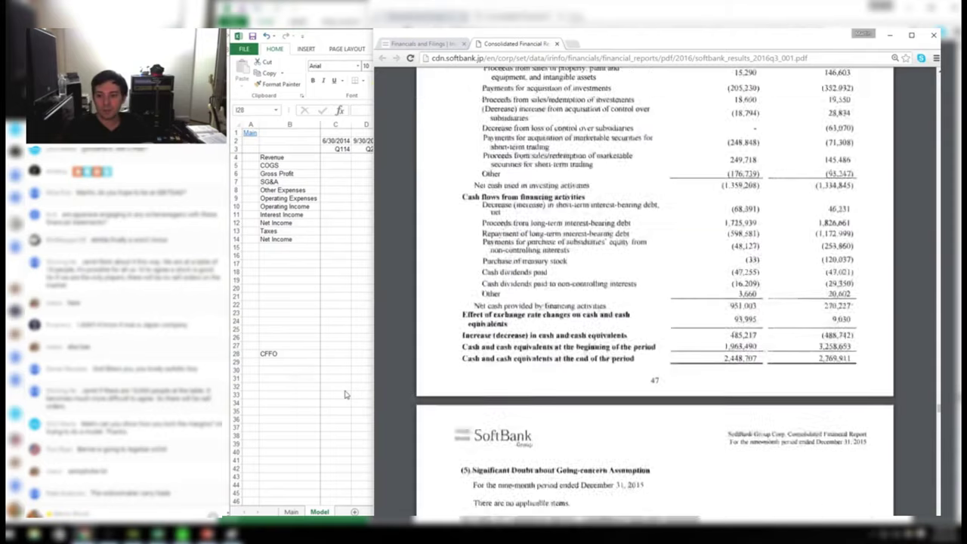
key(Page_Up)
key(Down)
key(Down)
key(Down)
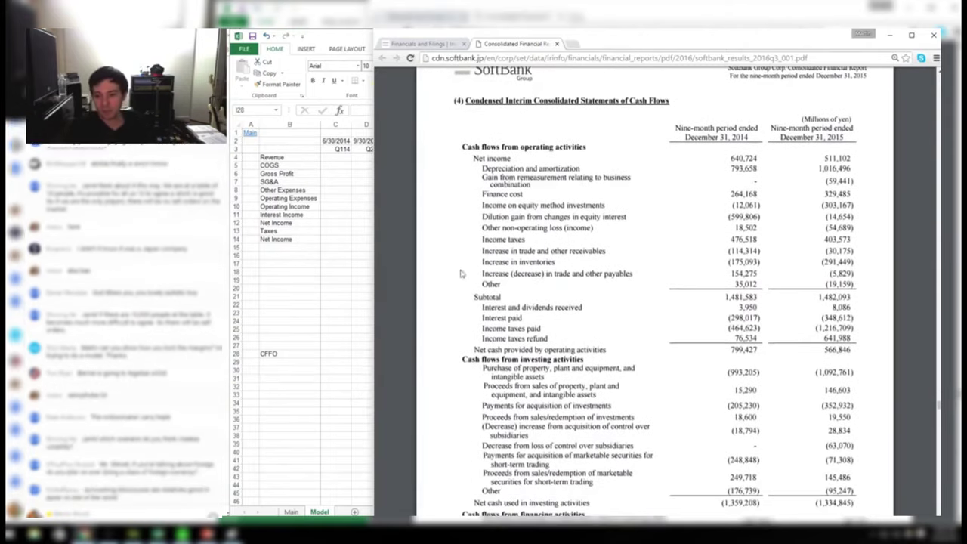
drag(595, 355, 852, 354)
click(730, 355)
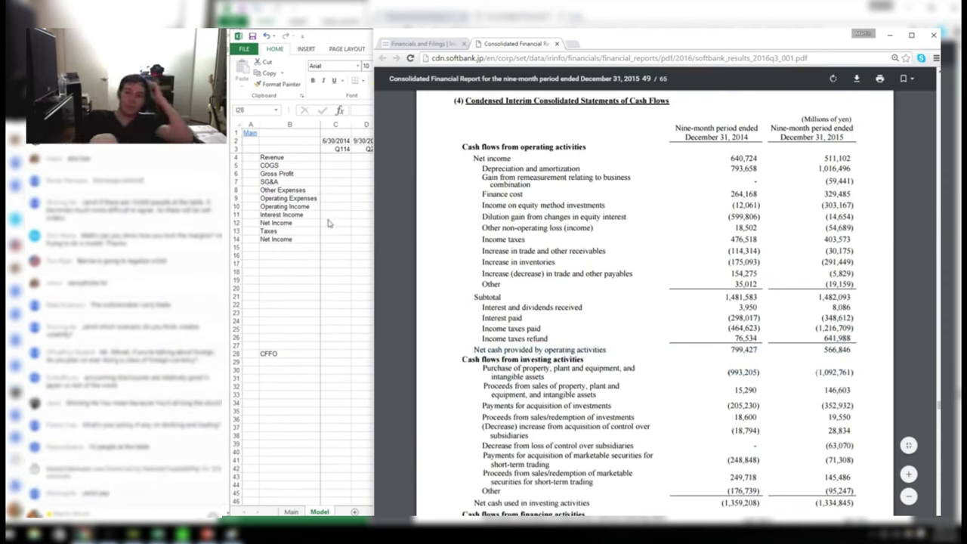
Read the report's notes on company names, including the Alibaba entry, and continue to the segment information.
scroll(535, 344, down, 6)
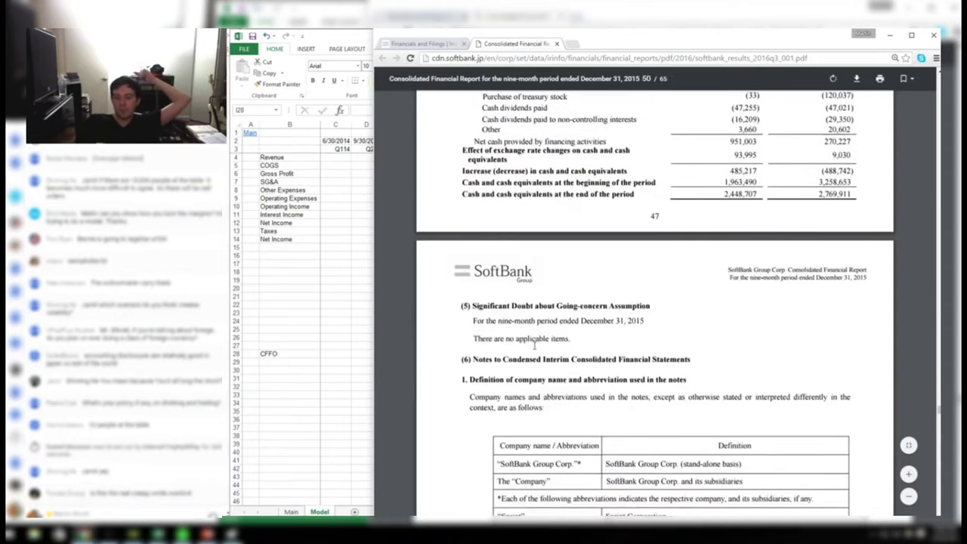
scroll(536, 343, down, 3)
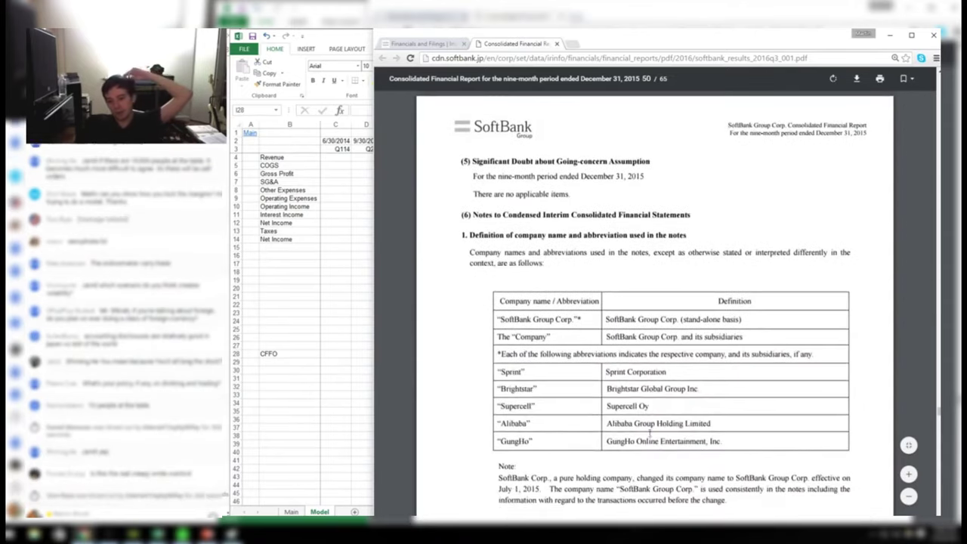
drag(708, 423, 487, 429)
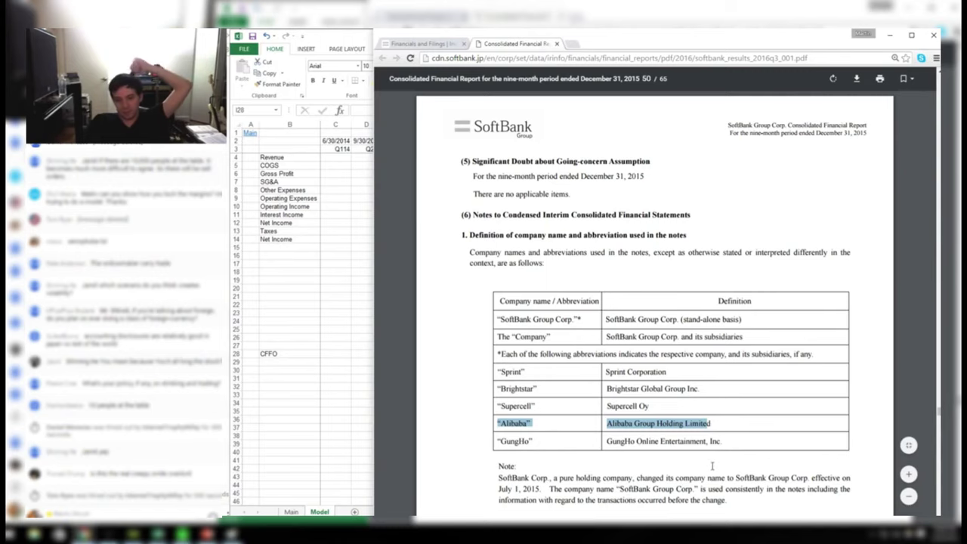
scroll(712, 467, down, 10)
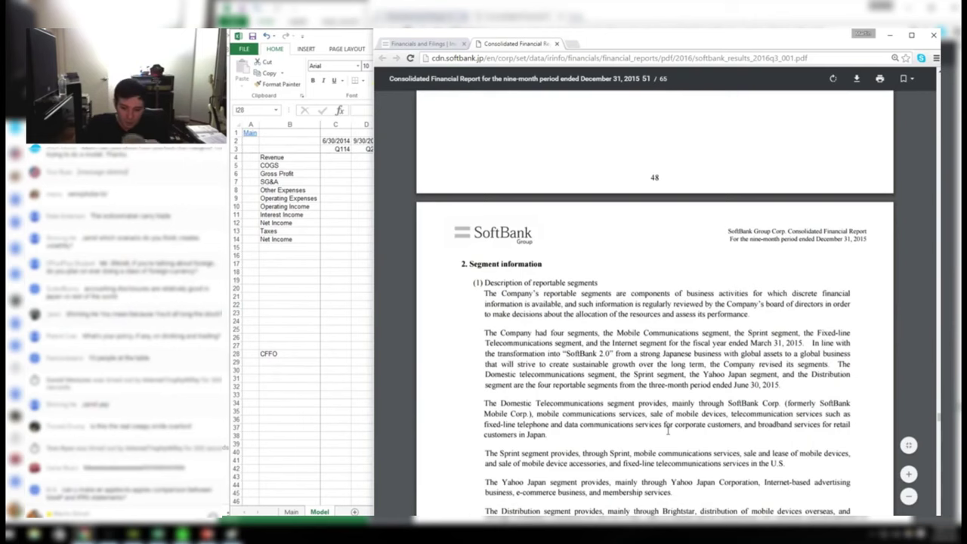
scroll(668, 429, down, 5)
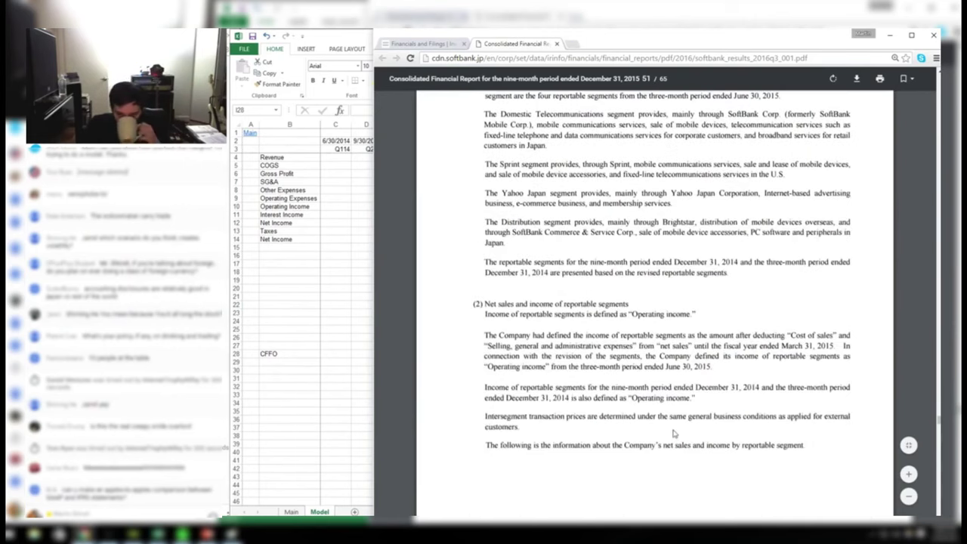
scroll(675, 433, down, 5)
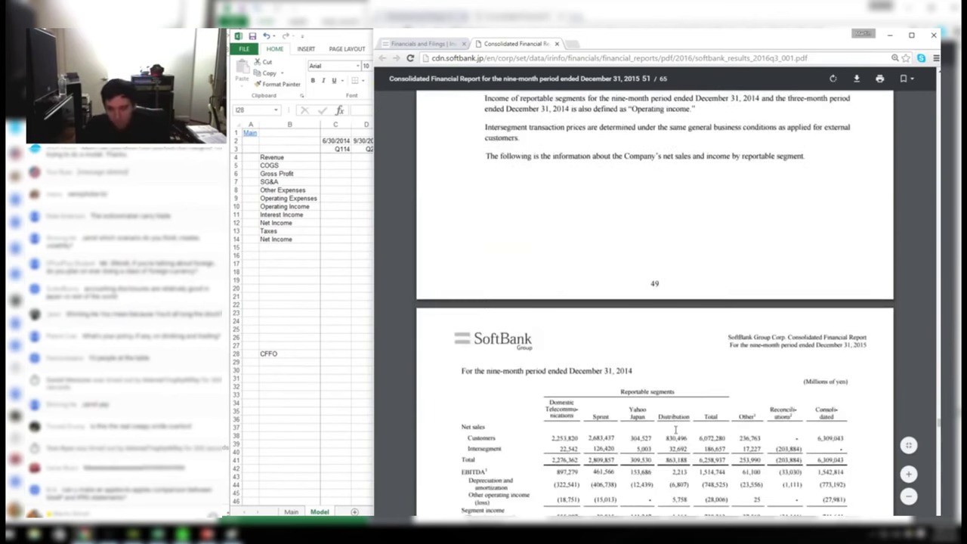
Read the report's segment tables and continue through the notes on business combinations and the handset sale-leaseback.
scroll(706, 414, down, 15)
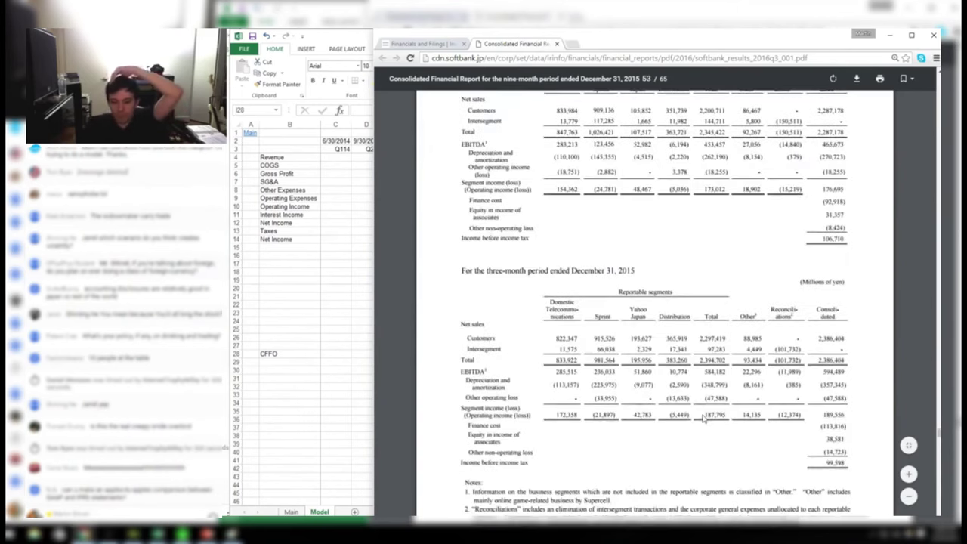
scroll(704, 420, down, 5)
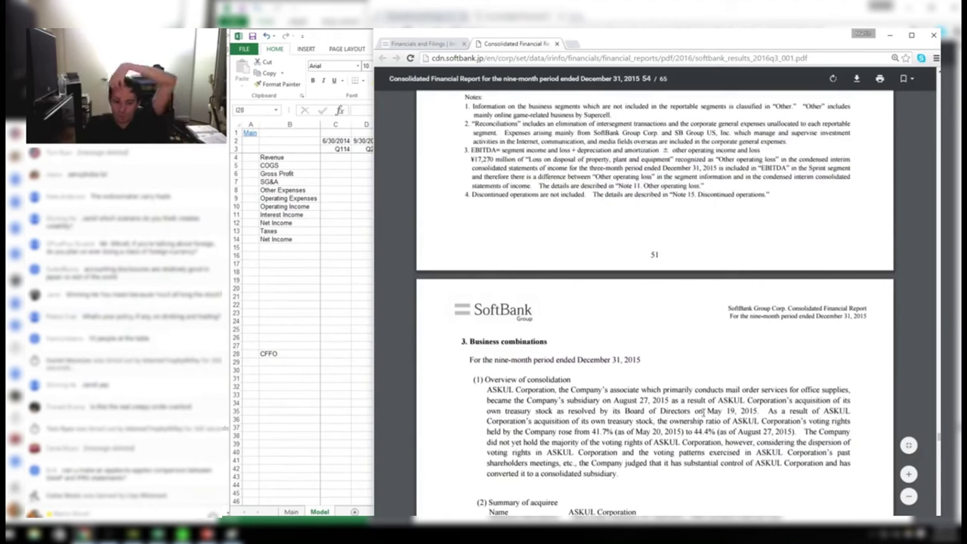
click(238, 406)
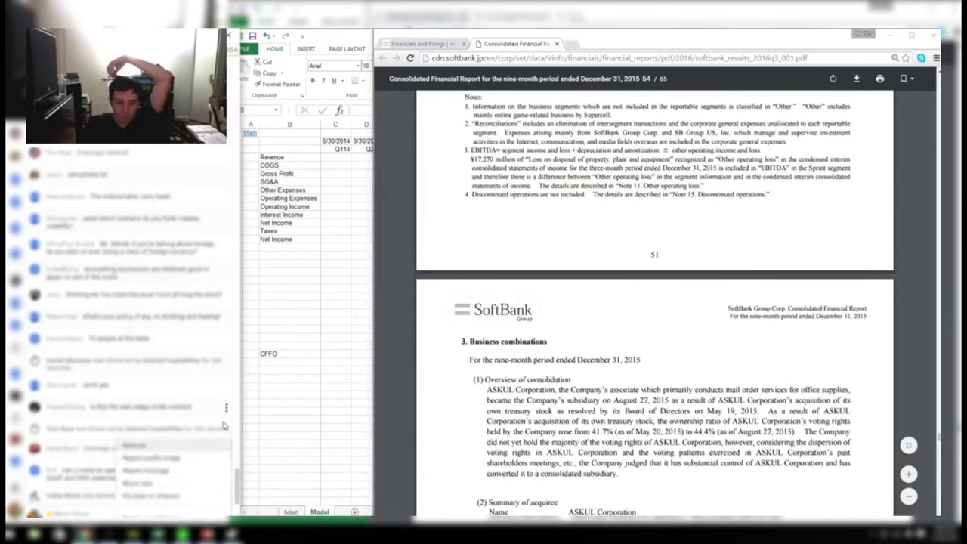
click(619, 415)
scroll(620, 415, down, 3)
scroll(620, 415, down, 10)
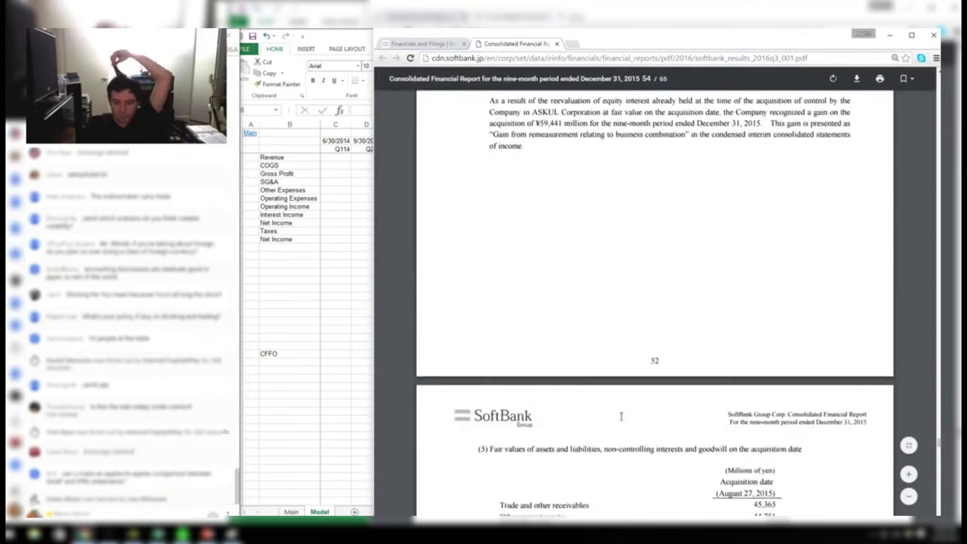
scroll(630, 425, down, 4)
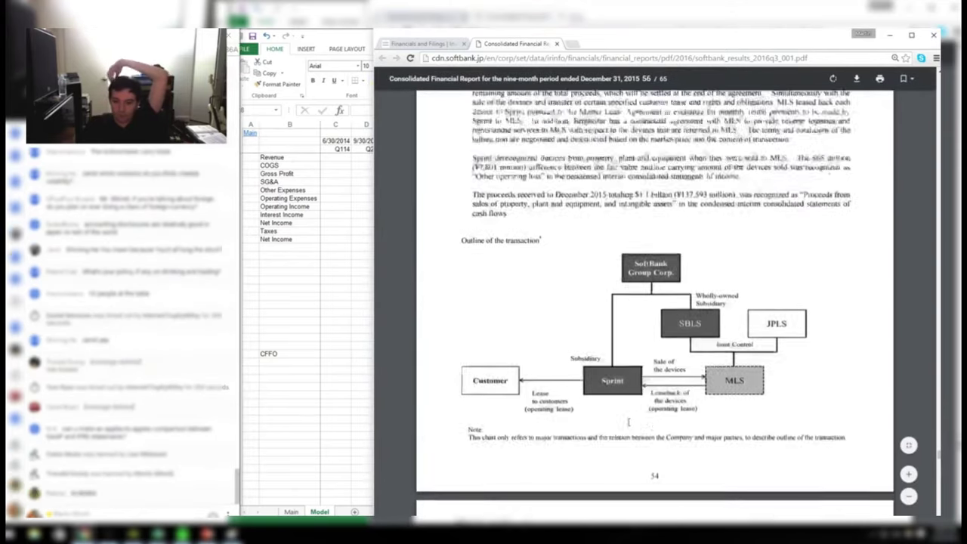
scroll(629, 424, up, 4)
Check the EV formula on the 9984 workbook's Main sheet, return to the Model sheet and switch back to the report.
click(333, 340)
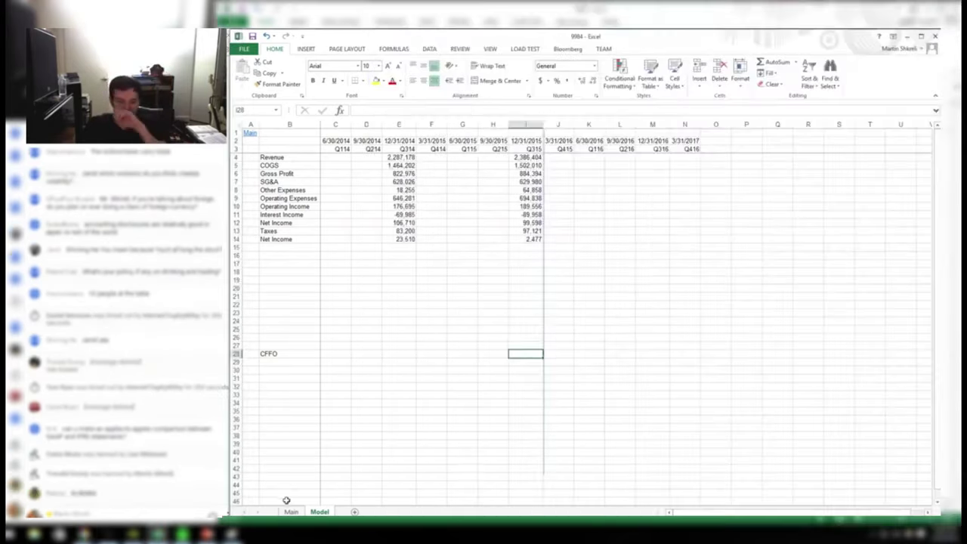
click(291, 512)
click(639, 182)
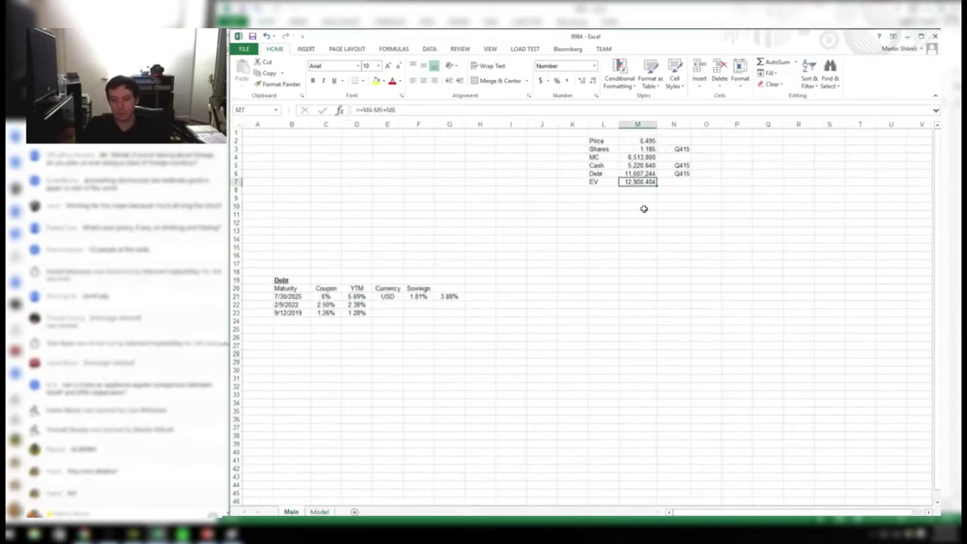
key(ctrl+Page_Down)
key(alt+Tab)
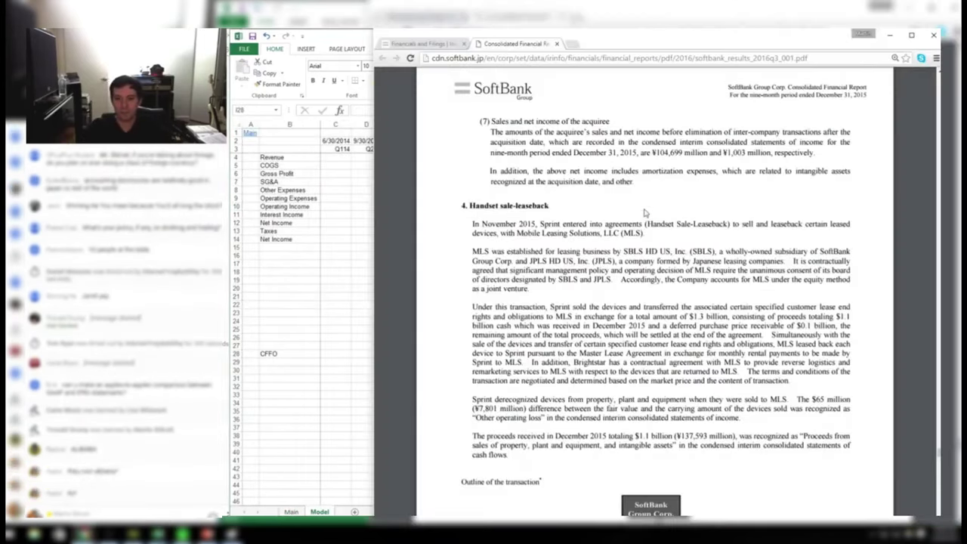
Examine the report's interest-bearing debt note, including its components, long-term proceeds and the corporate bonds issued.
key(Right)
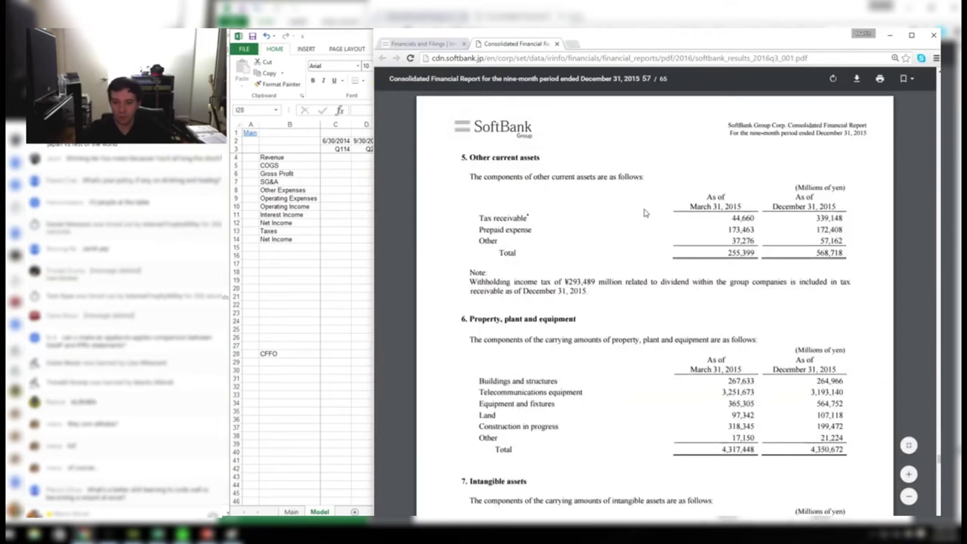
key(Right)
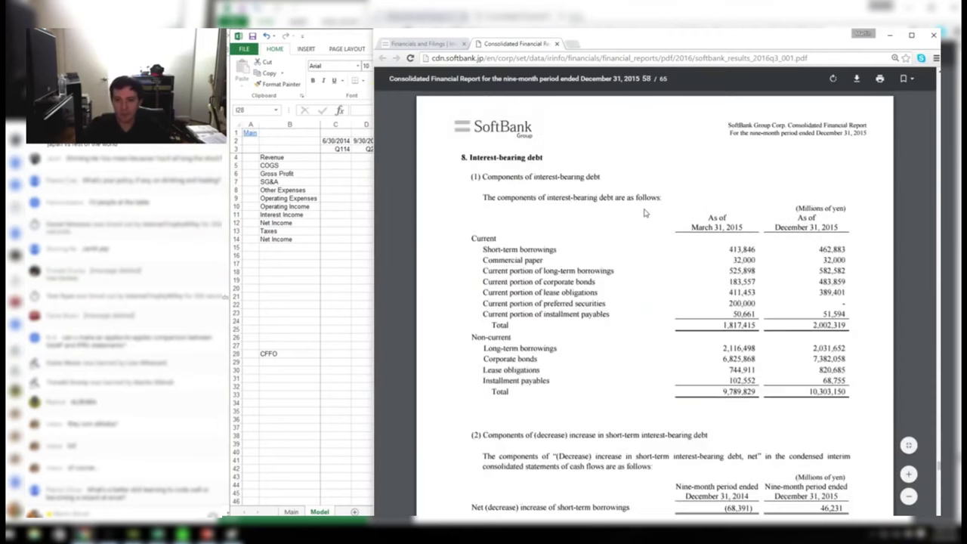
key(Right)
key(Left)
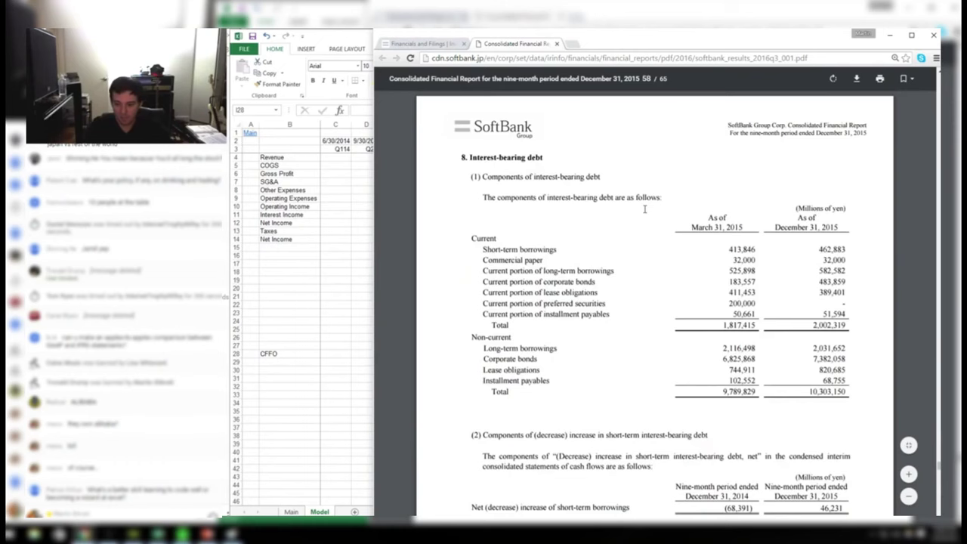
scroll(645, 209, down, 5)
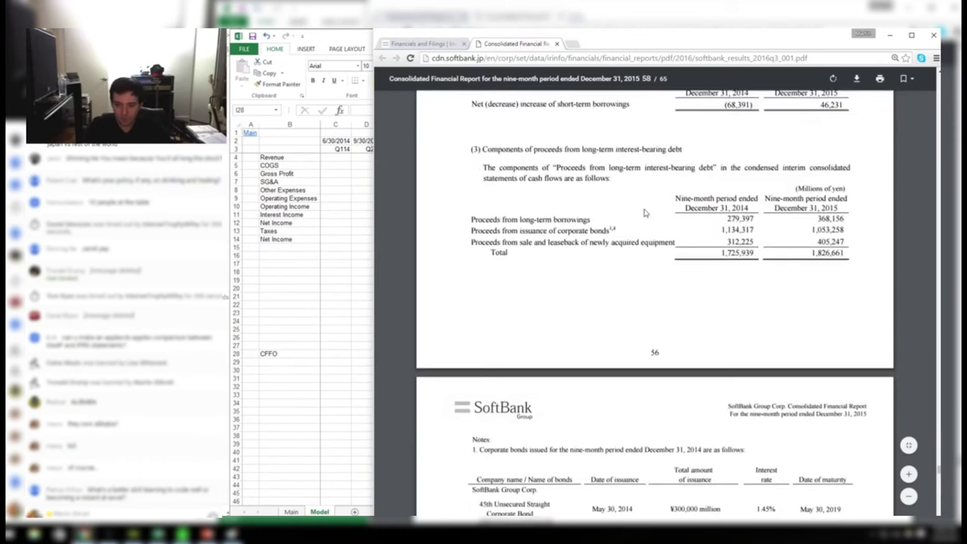
scroll(645, 212, down, 5)
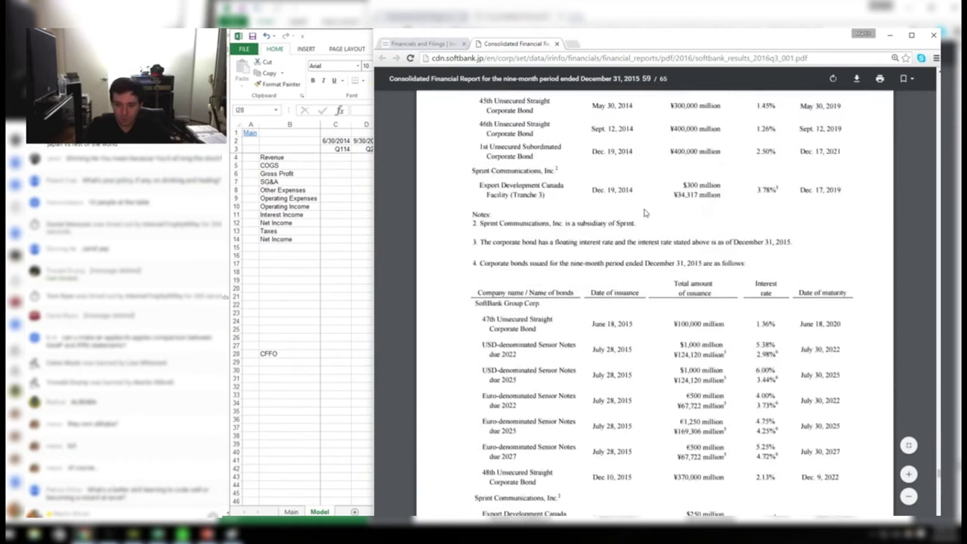
Read the remaining notes on other operating loss, finance cost, dilution gain, non-operating income and discontinued operations.
key(Right)
key(Right)
key(Right)
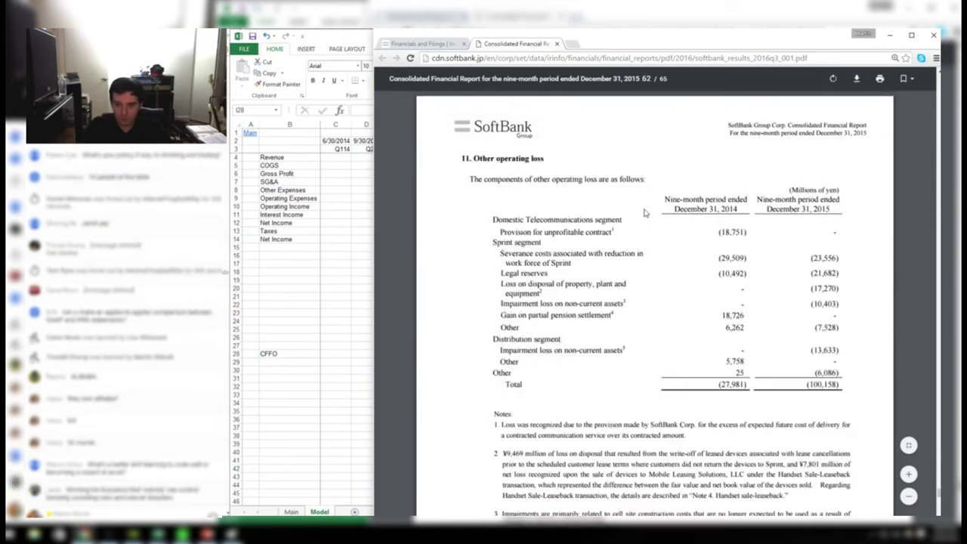
key(Right)
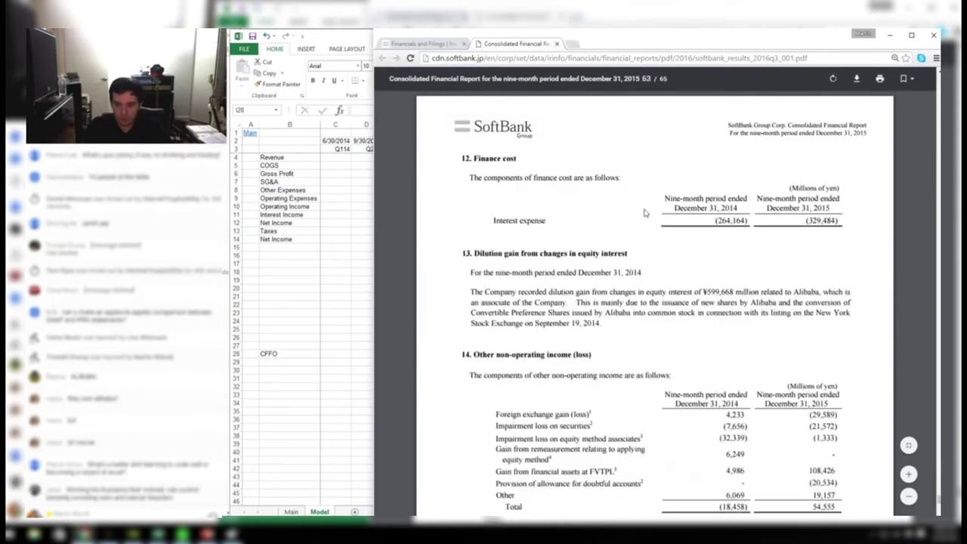
key(Right)
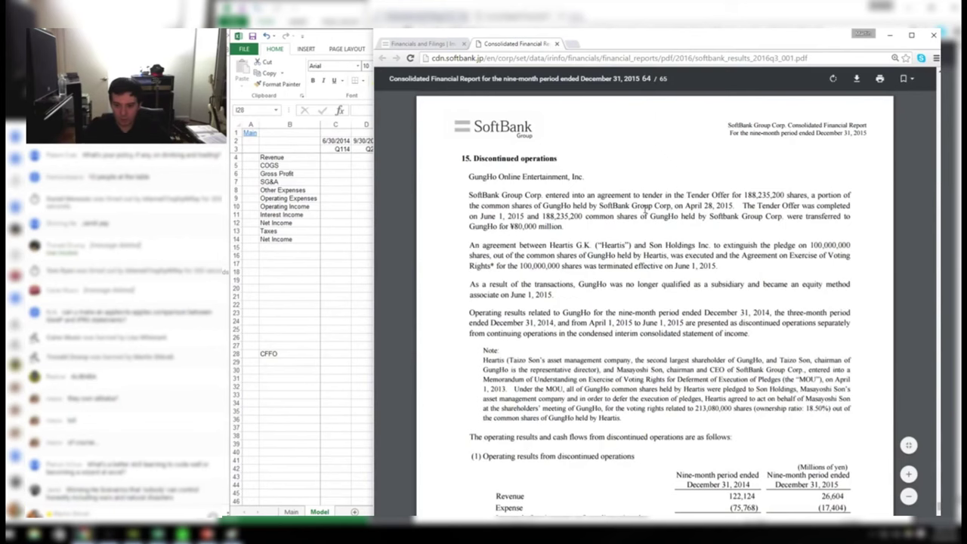
key(Right)
key(Right)
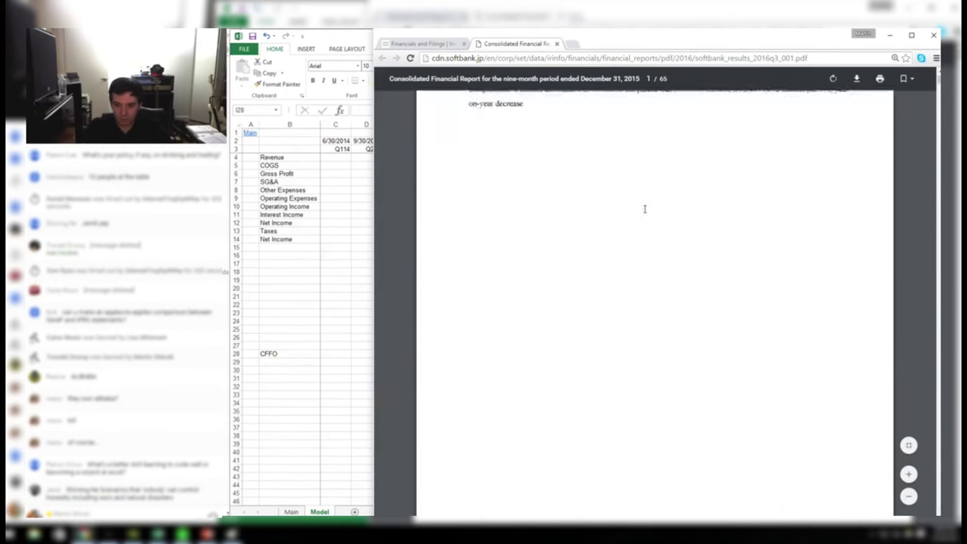
Go back to the report's beginning and read the forecasts, share counts, contents, consolidated results and GungHo section.
key(Home)
scroll(645, 210, down, 1)
scroll(645, 211, down, 10)
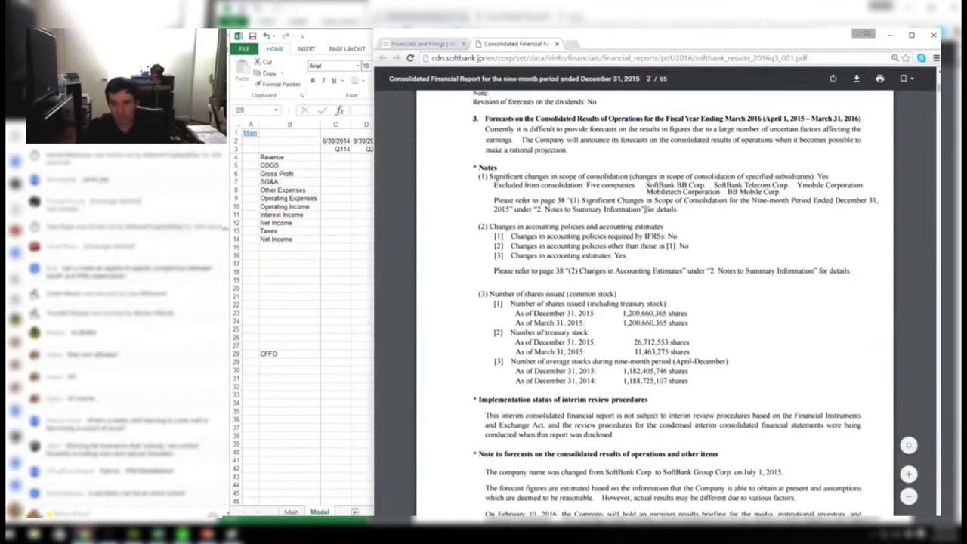
scroll(645, 213, down, 5)
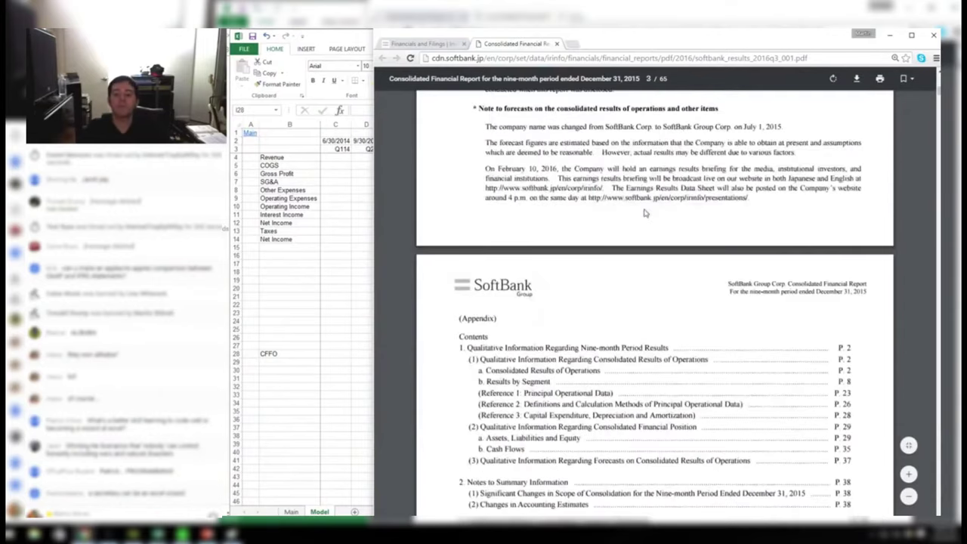
scroll(645, 214, down, 5)
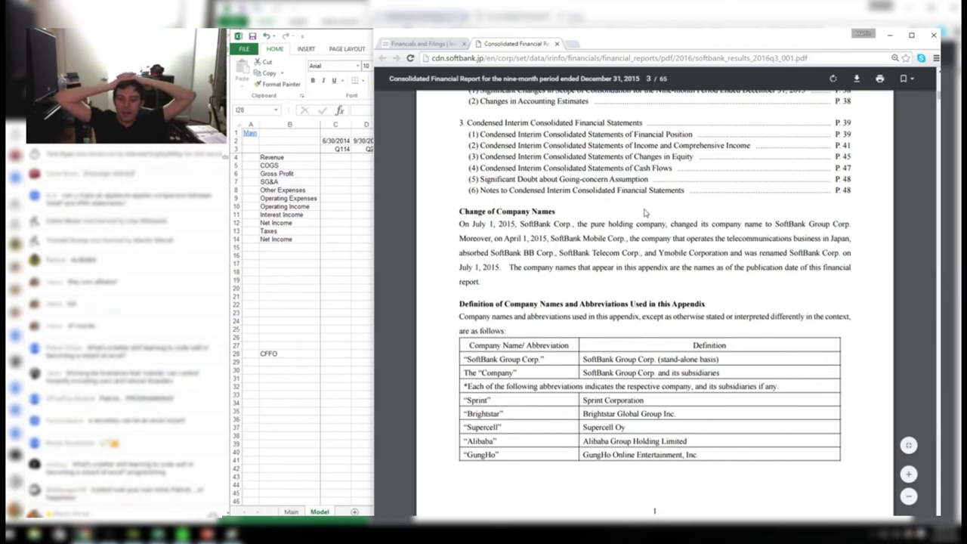
scroll(645, 213, down, 5)
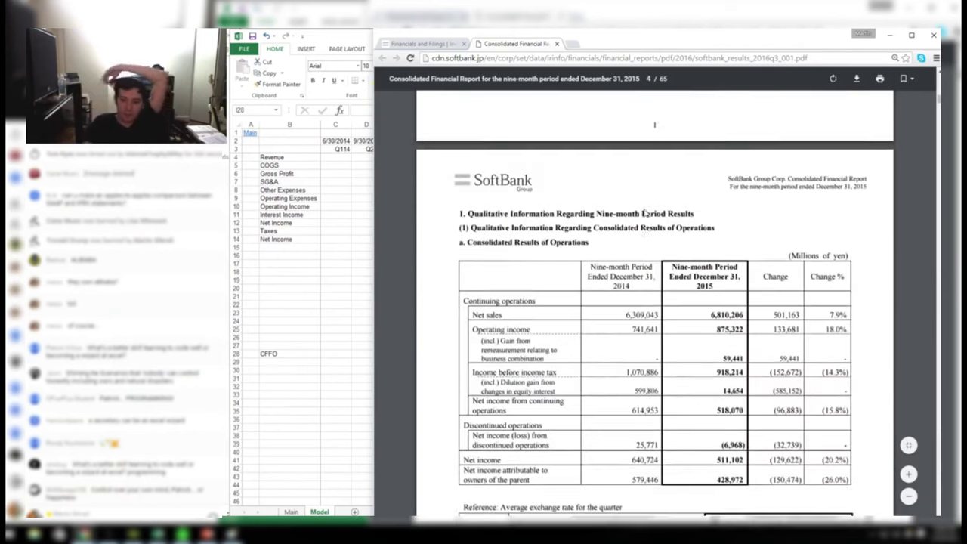
scroll(645, 210, down, 5)
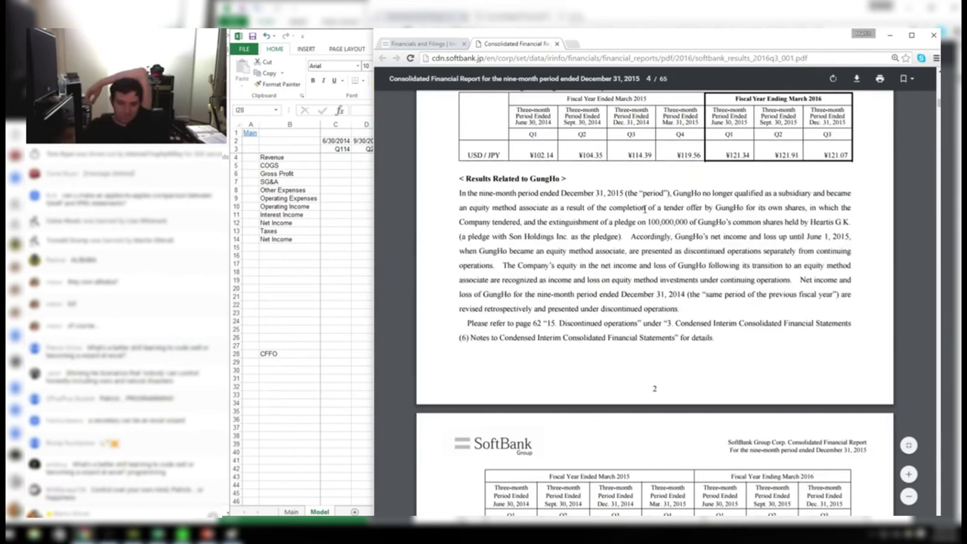
scroll(645, 209, down, 5)
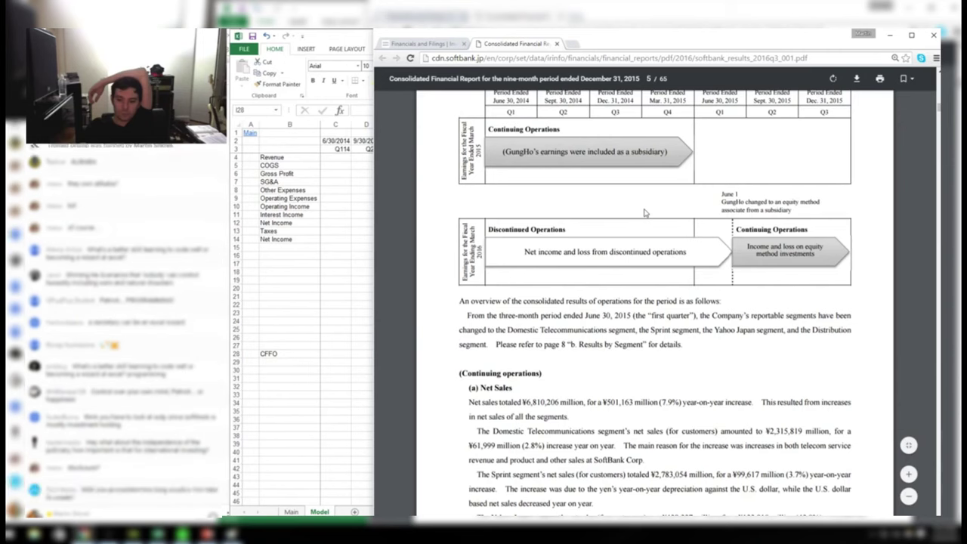
scroll(645, 213, down, 1)
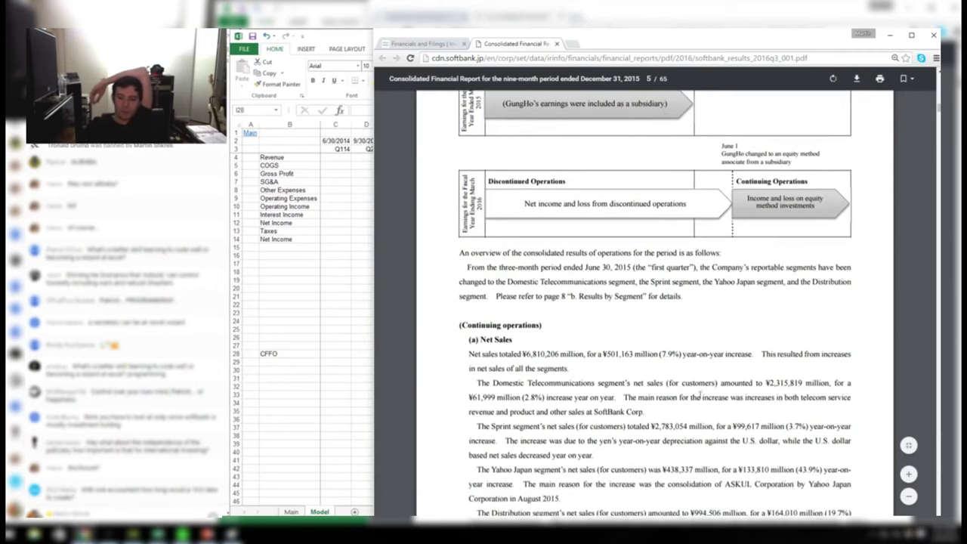
Read the net sales discussion, highlighting the Domestic Telecommunications and Sprint segment paragraphs.
drag(546, 427, 595, 455)
drag(511, 413, 488, 394)
click(477, 381)
click(589, 462)
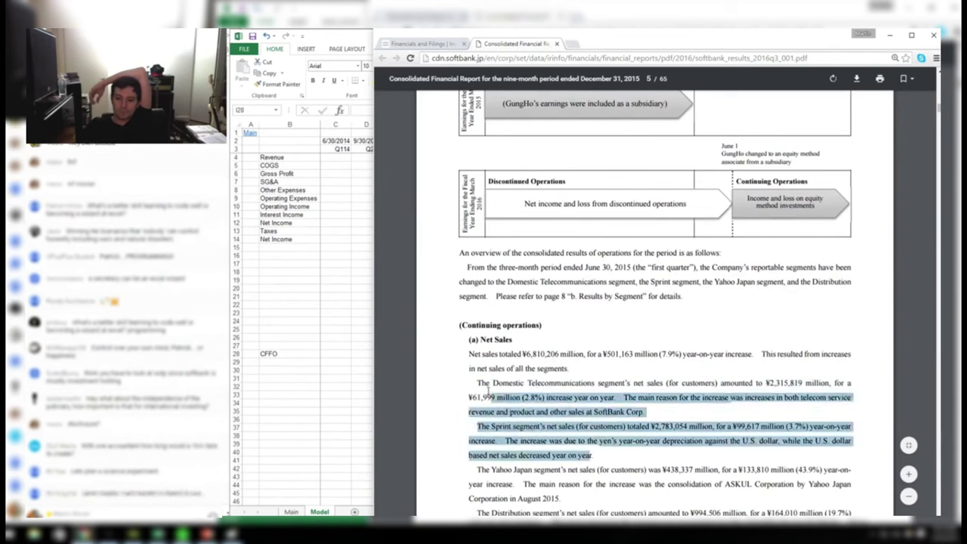
click(487, 394)
scroll(488, 393, down, 1)
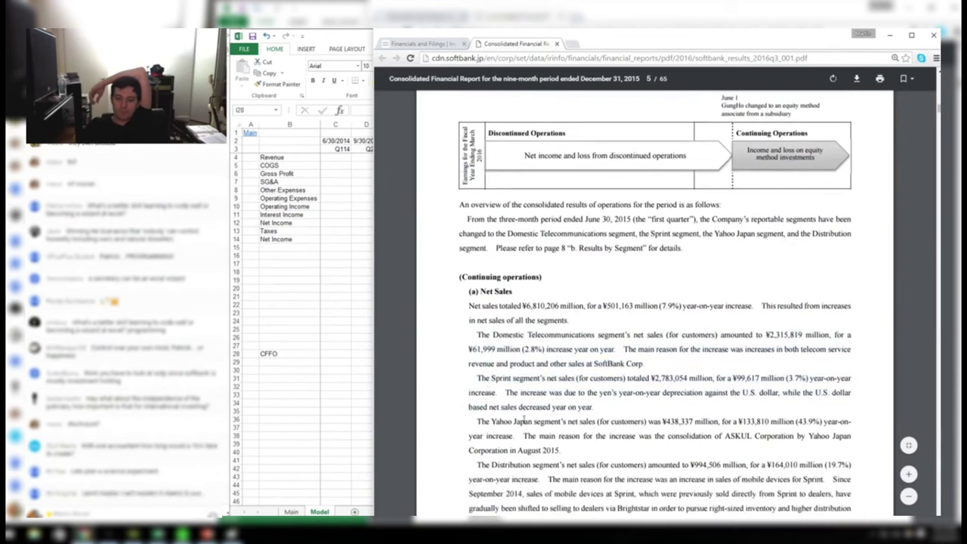
Read the operating income, finance cost and equity method investment sections, highlighting the mention of Alibaba Health Information Technology.
scroll(523, 421, down, 7)
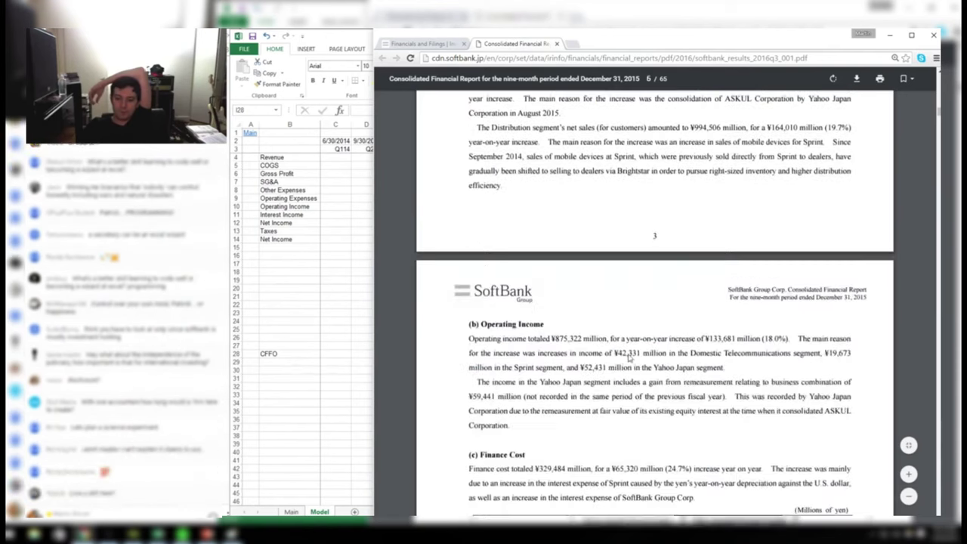
scroll(573, 381, down, 6)
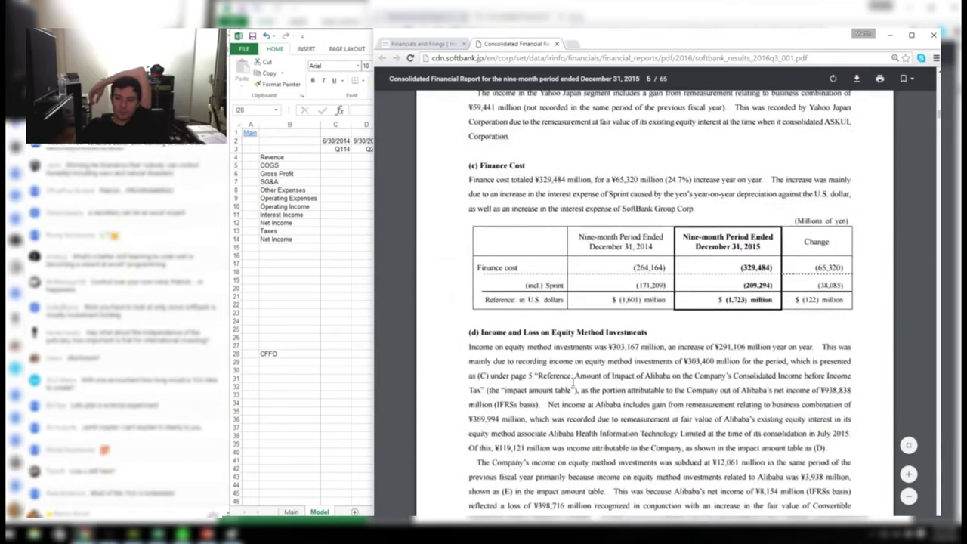
drag(547, 433, 677, 435)
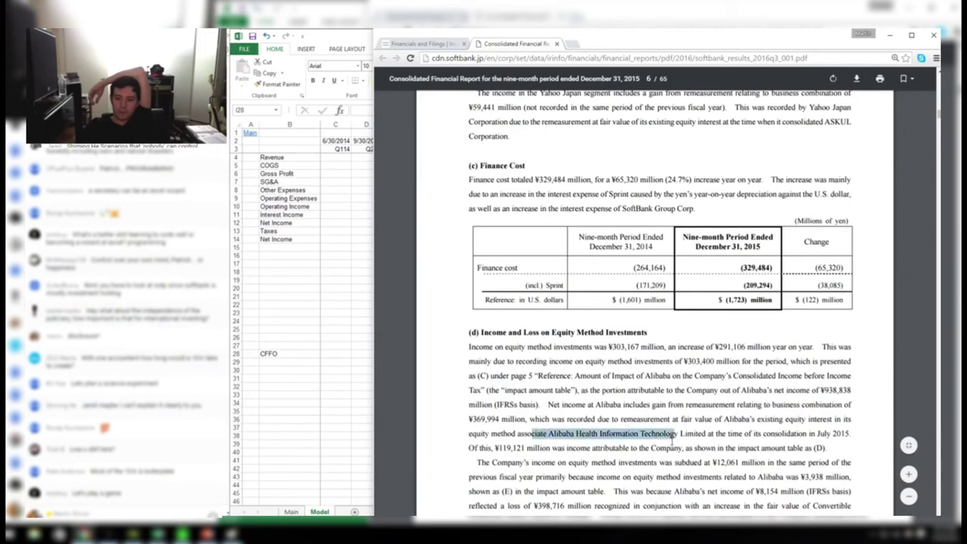
click(672, 437)
Switch to the Tech workbook and look up Alibaba's EV in the company comparison table.
key(alt+Tab)
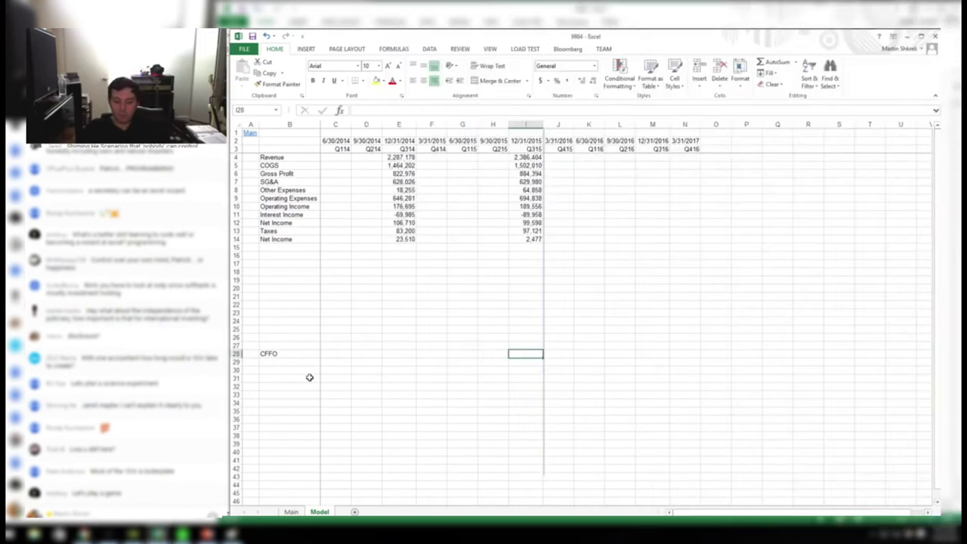
key(alt+Tab)
key(Up)
key(Up)
key(Up)
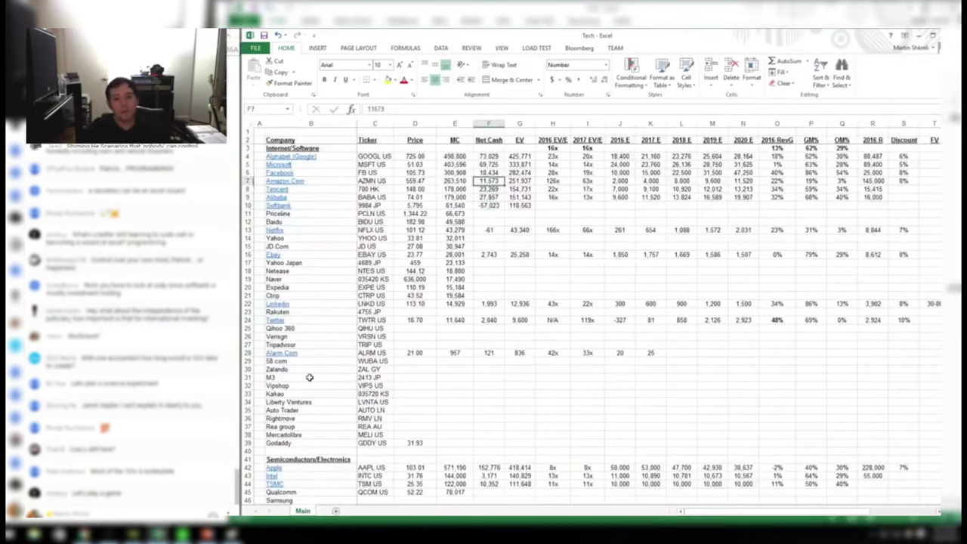
key(Down)
key(Down)
key(Down)
key(Up)
key(Right)
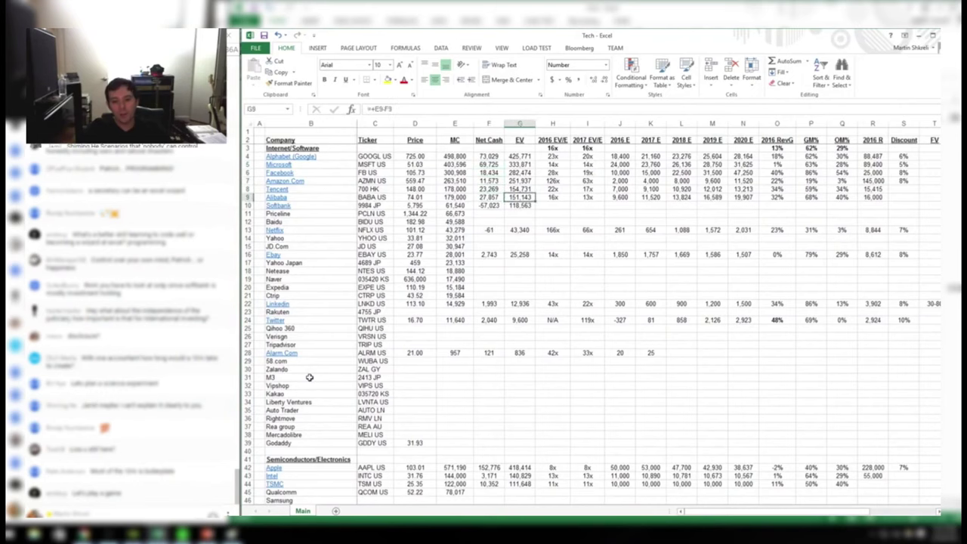
On the 9984 workbook's Main sheet, enter Sprint in B2 and AliBaba in B3, and switch back to the Tech workbook.
key(alt+Tab)
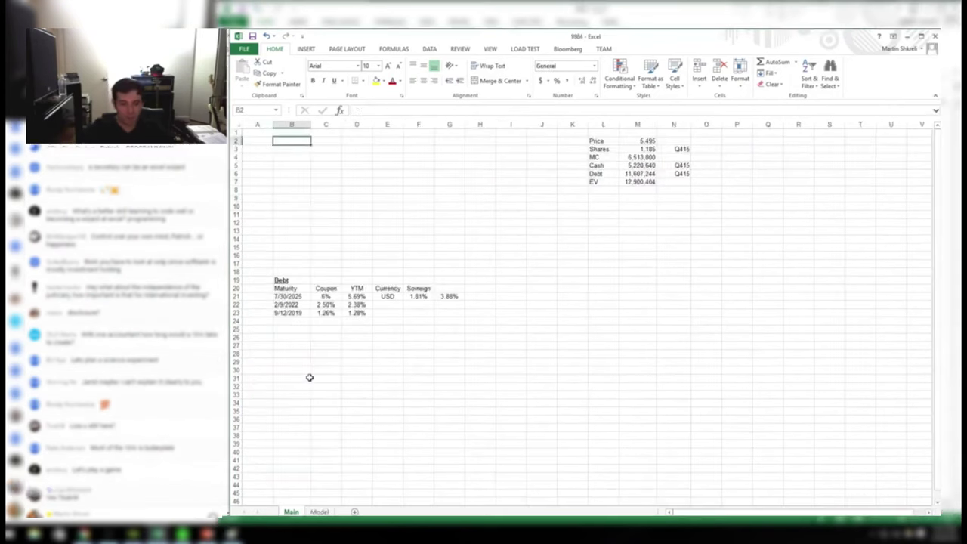
key(Return)
text(AliBaba)
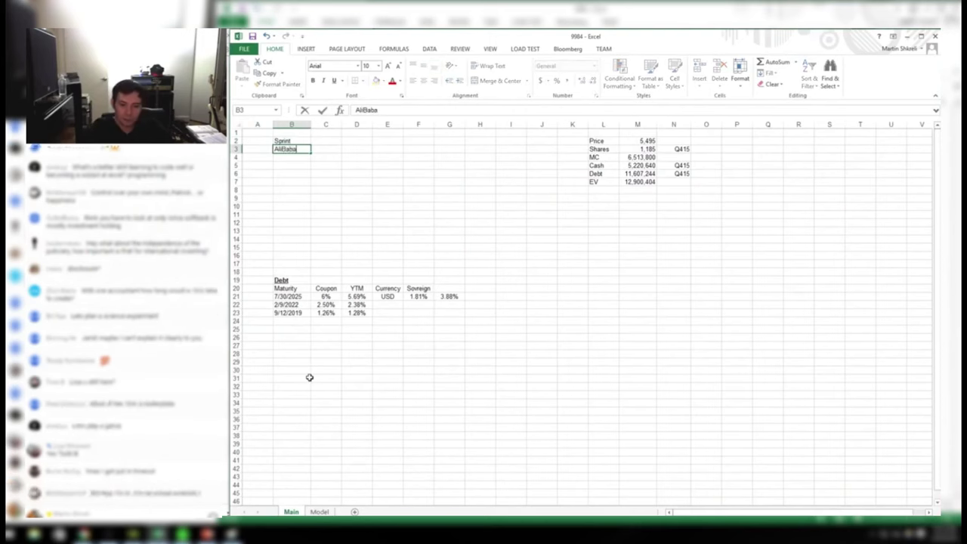
key(Return)
key(alt+Tab)
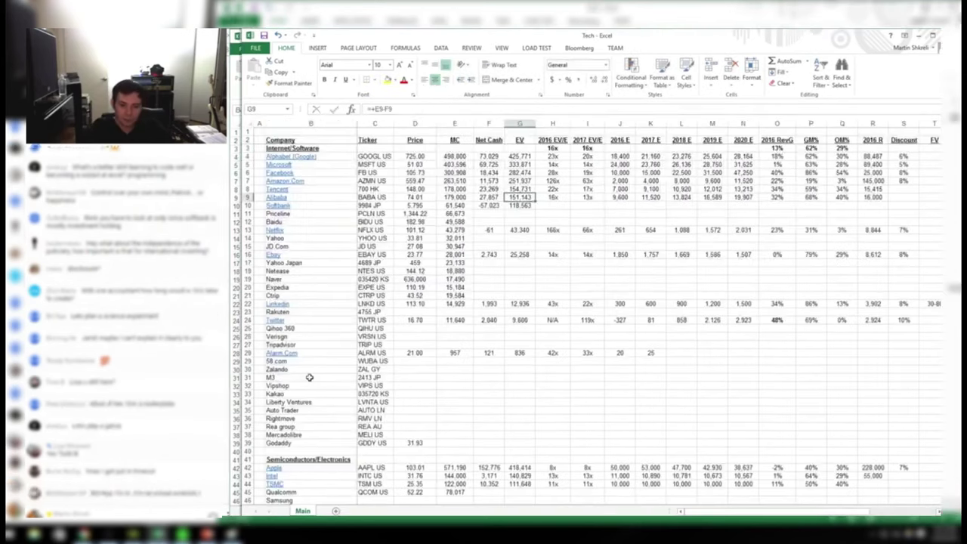
Return to the 9984 workbook's Main sheet, enter Yahoo Japan in B4 and widen column B slightly.
key(alt+Tab)
key(alt+Tab)
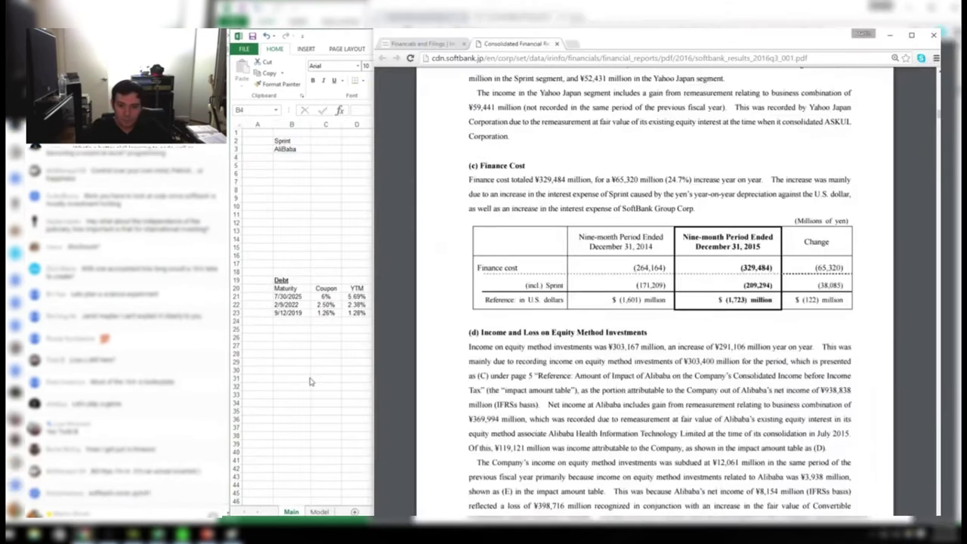
key(alt+Tab)
text(YHah)
text(o J)
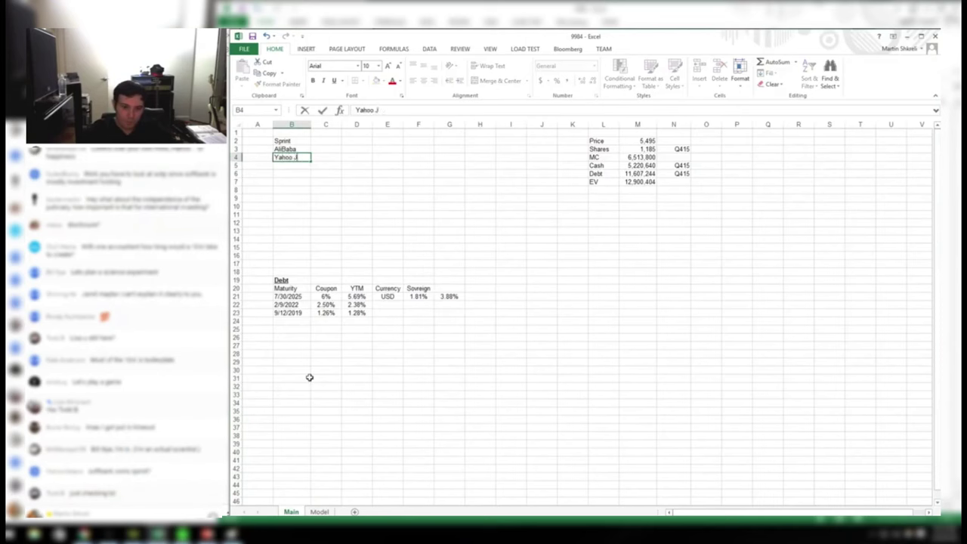
text(apan)
key(Return)
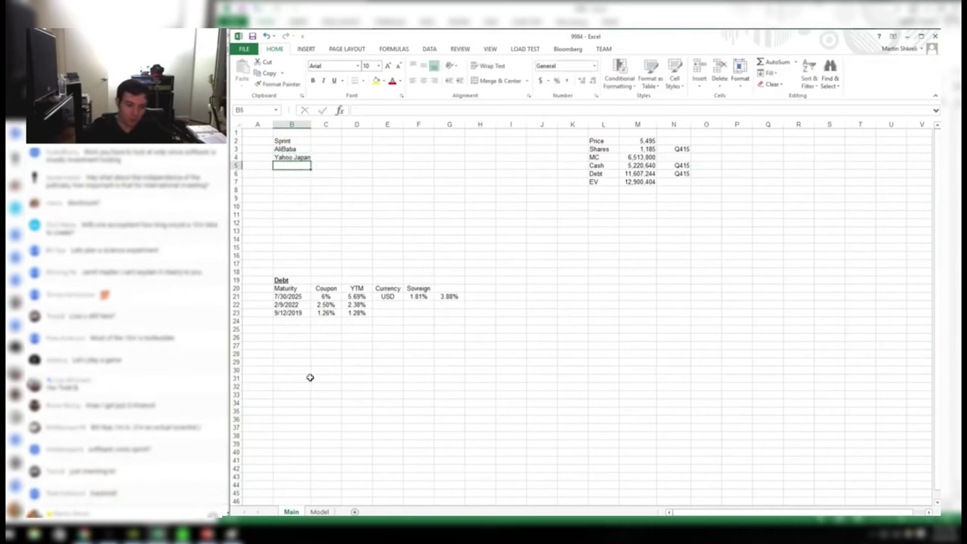
drag(307, 124, 315, 126)
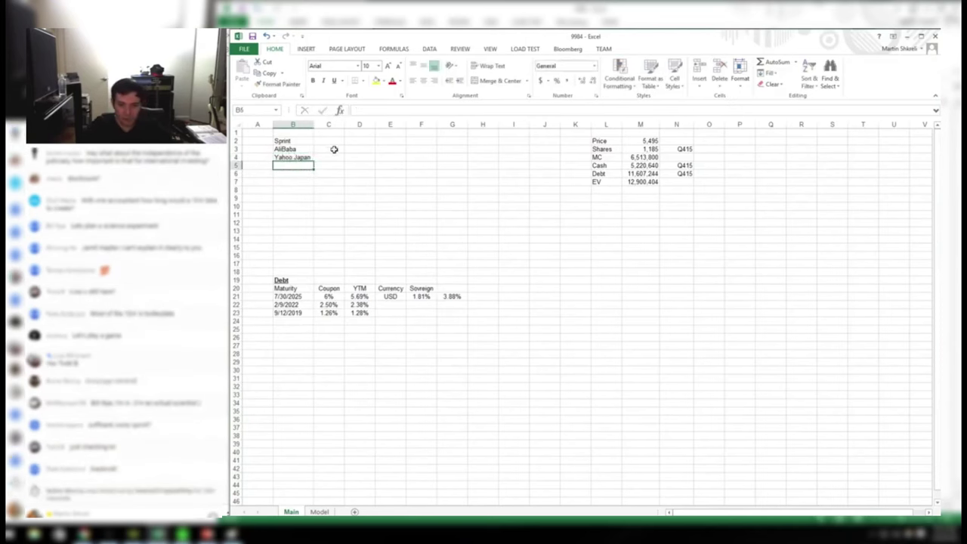
Search the web for "softbank sprint" in a new browser tab and open Sprint's newsroom release on the merger's completion.
key(alt+Tab)
click(574, 44)
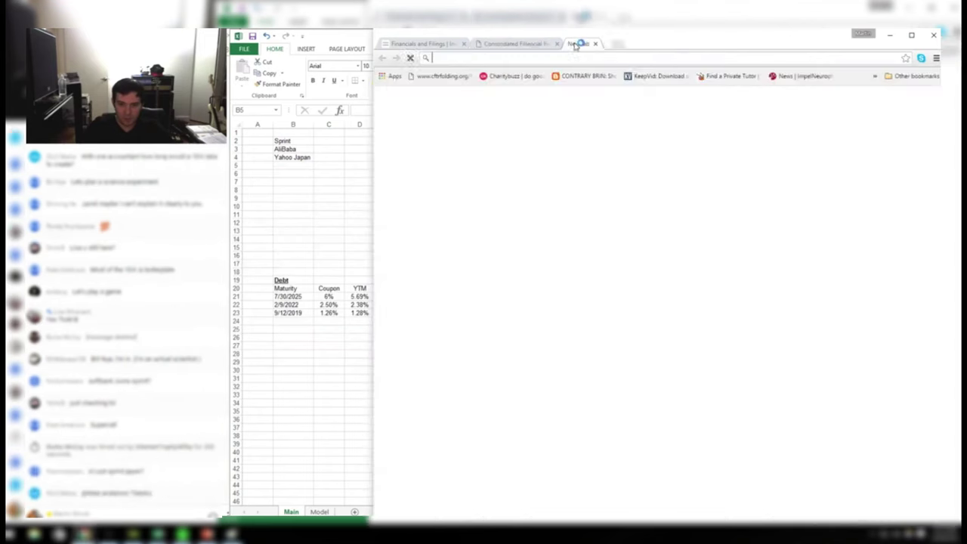
text(soft)
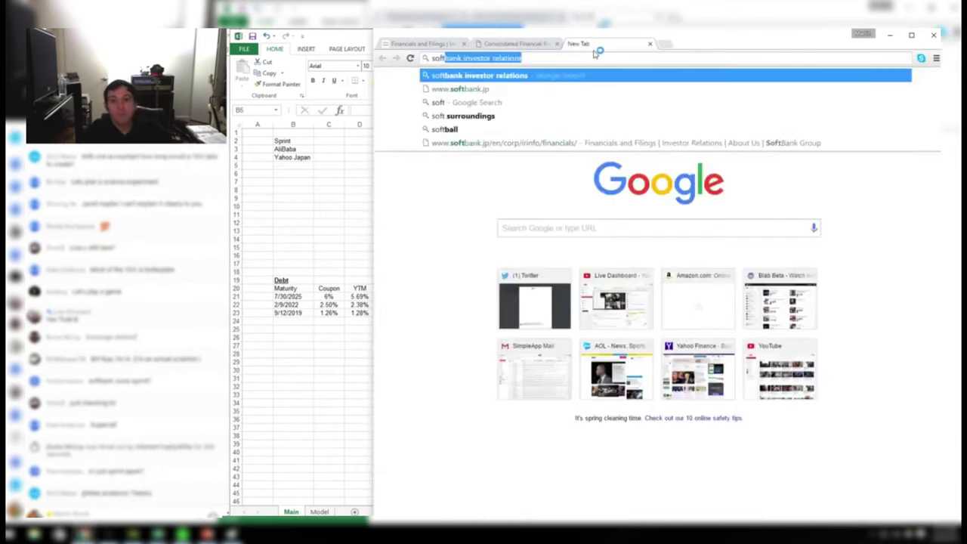
text(bank sprint)
key(Return)
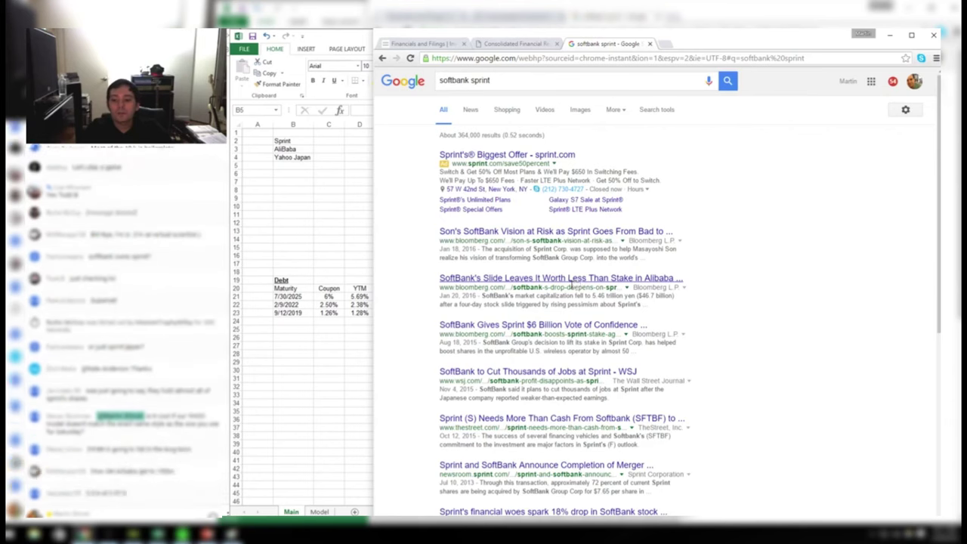
click(534, 467)
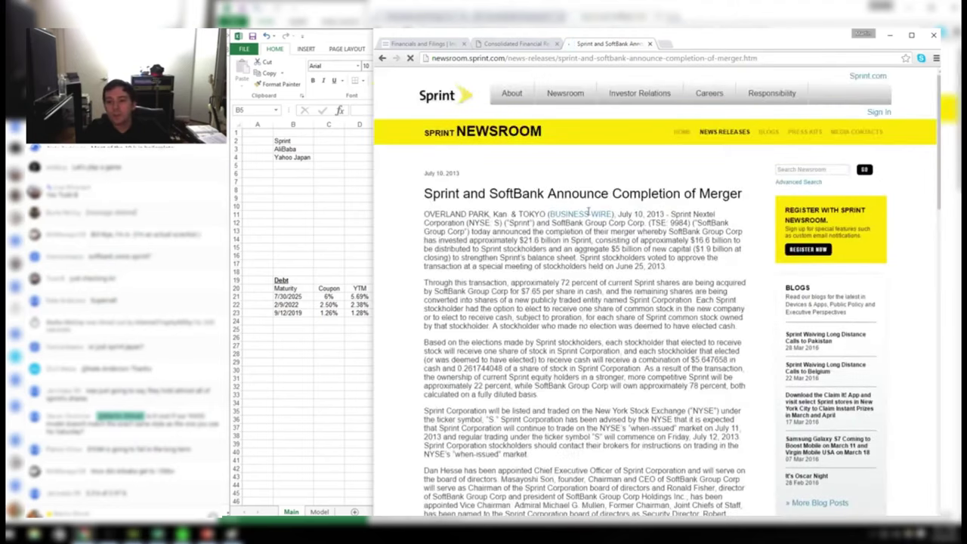
Read the opening paragraphs of the merger release, highlighting the text on SoftBank's investment and the Sprint shares acquired.
drag(434, 223, 683, 266)
click(682, 266)
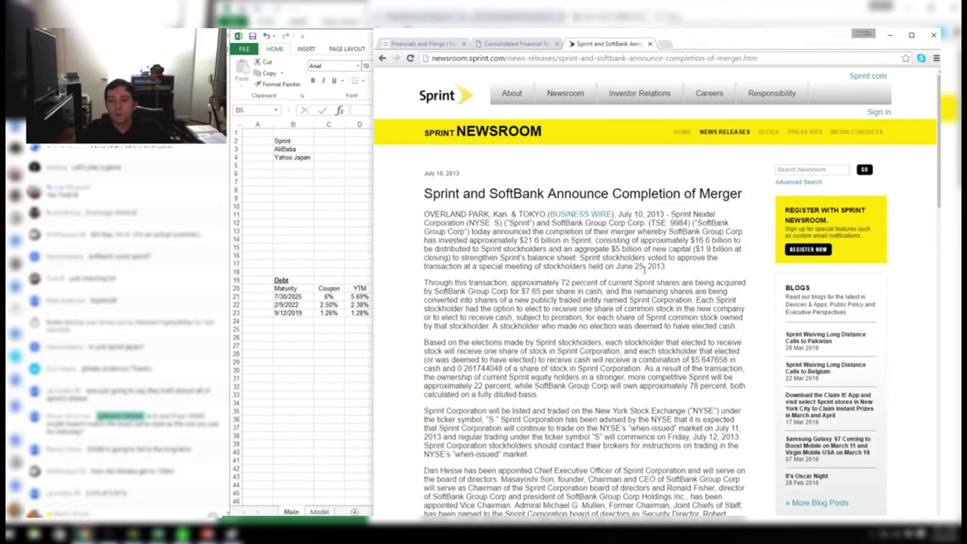
drag(590, 231, 746, 306)
Switch to the Bloomberg terminal and load the Sprint Corp (U.S.) equity, S US Equity.
key(alt+Tab)
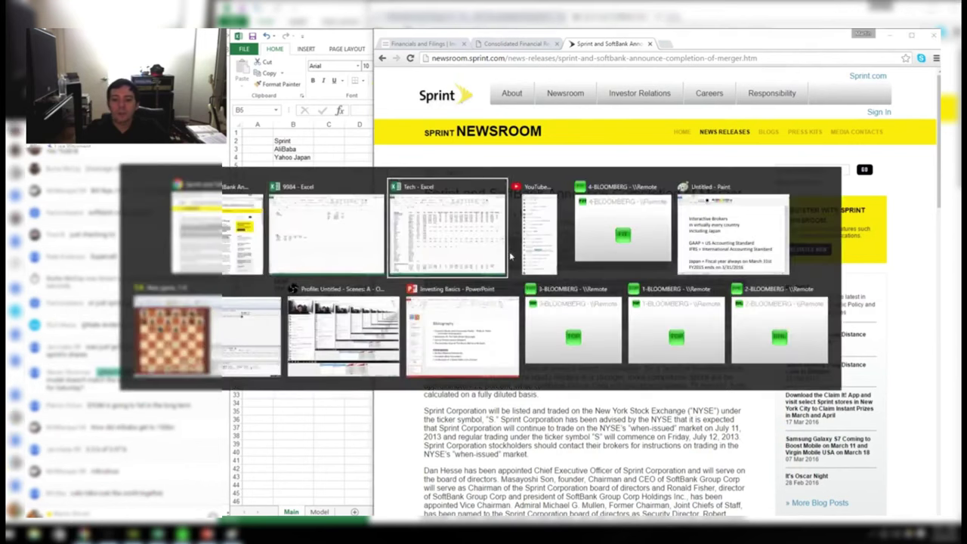
text(SPRINT)
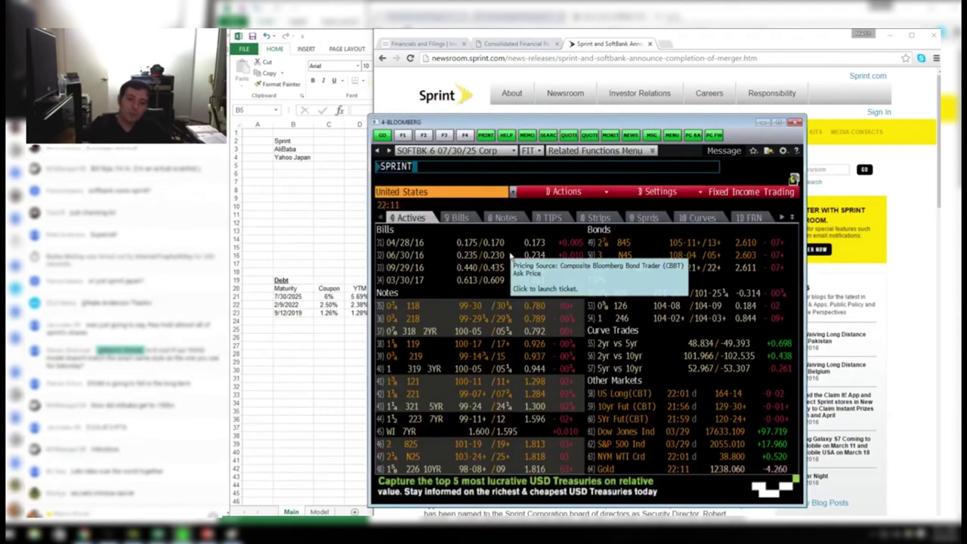
key(Down)
key(Down)
key(Down)
key(Down)
key(Down)
key(Down)
key(Down)
key(Down)
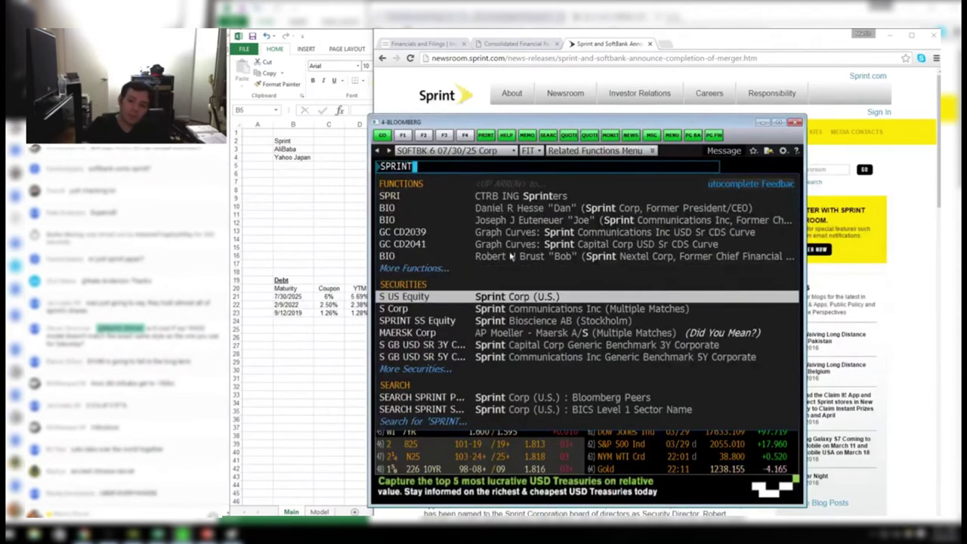
key(Return)
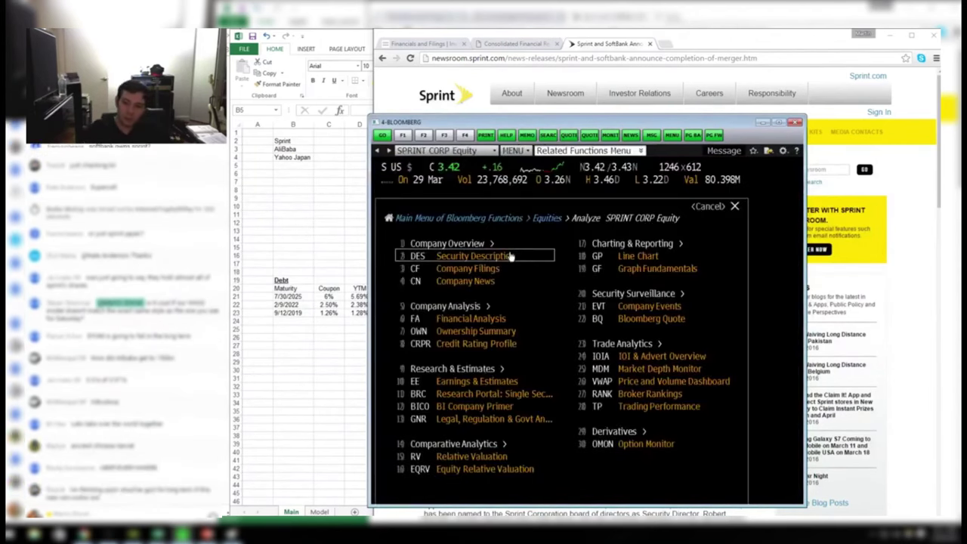
View Sprint's GP price chart and DES security description, and list its shareholders with HDS.
text(GP)
key(Return)
text(DES)
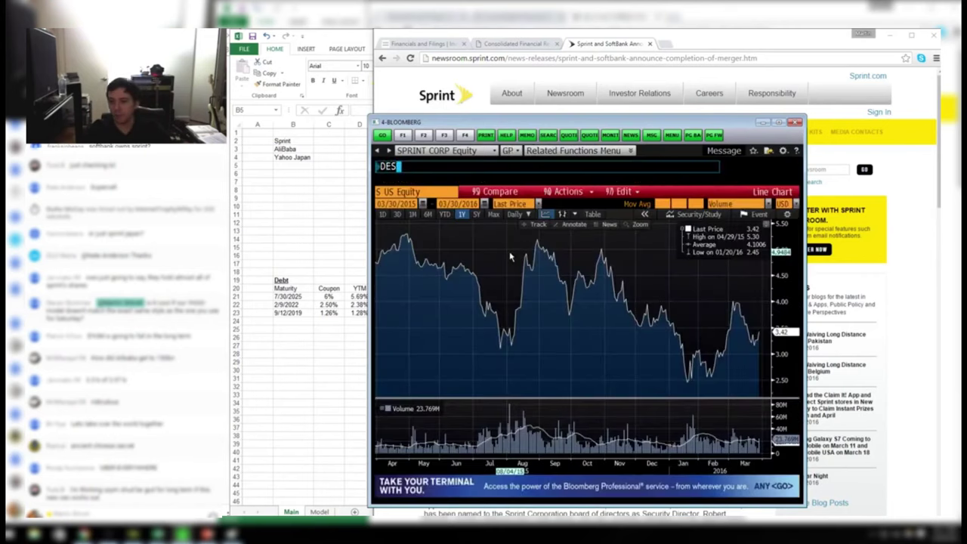
key(Return)
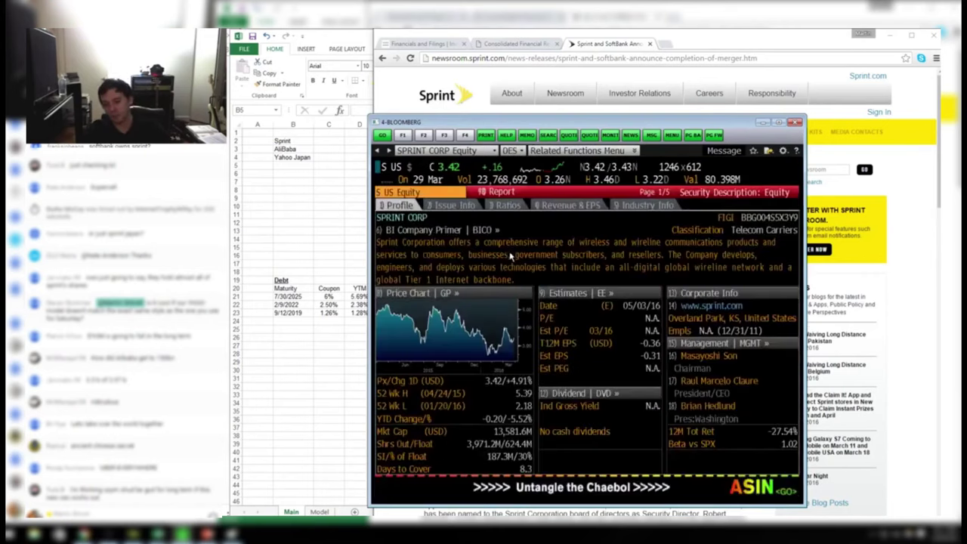
text(H)
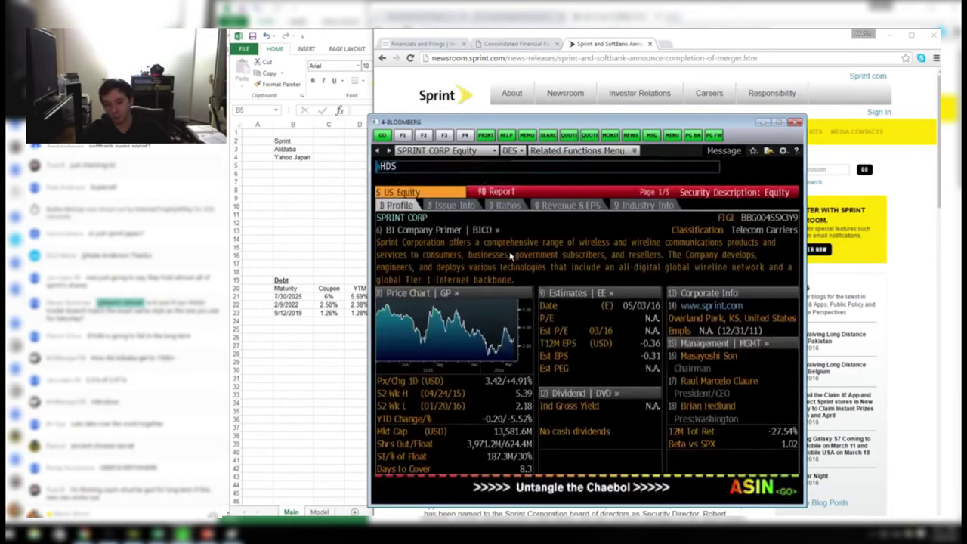
text(DS)
key(Return)
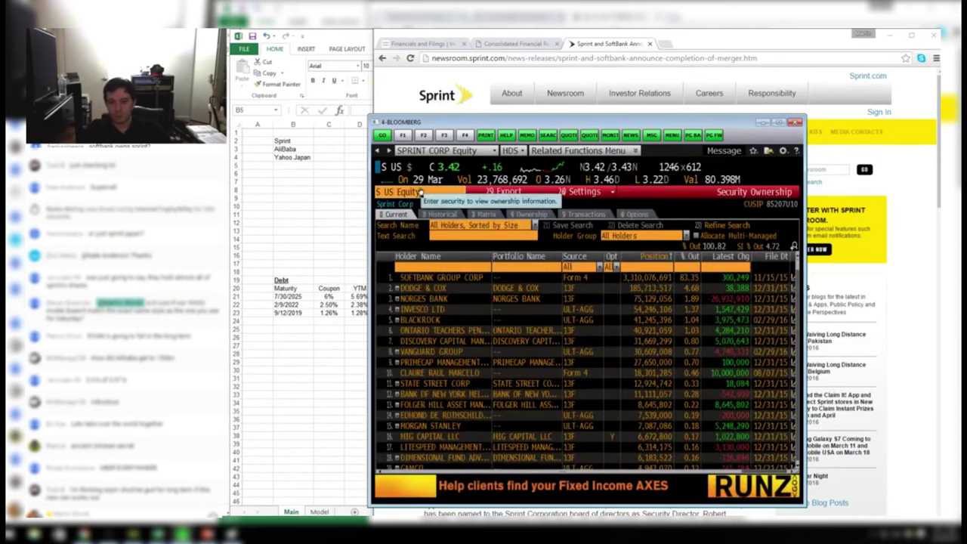
In the 9984 workbook, shift the company list down one row and add the headers Assets in B2 and Ownership in C2.
key(alt+Tab)
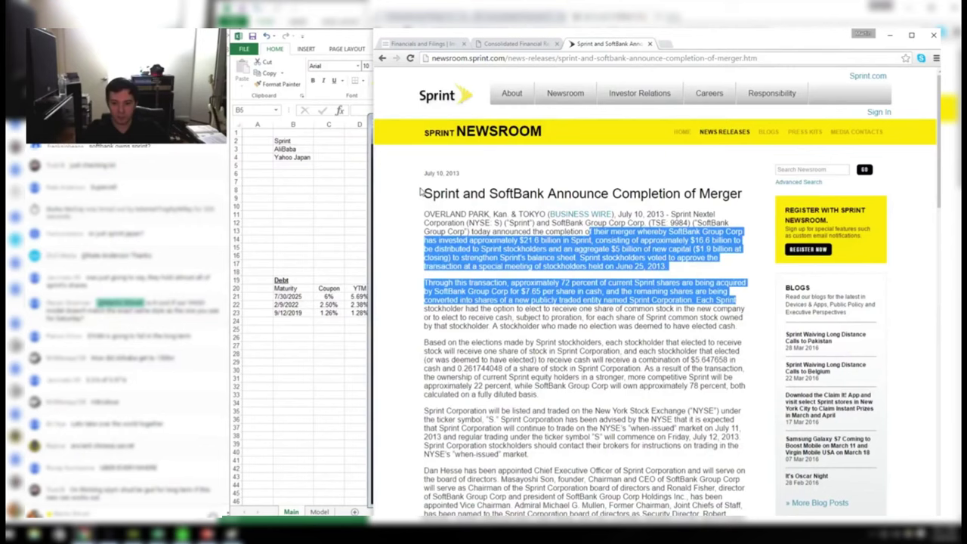
key(alt+Tab)
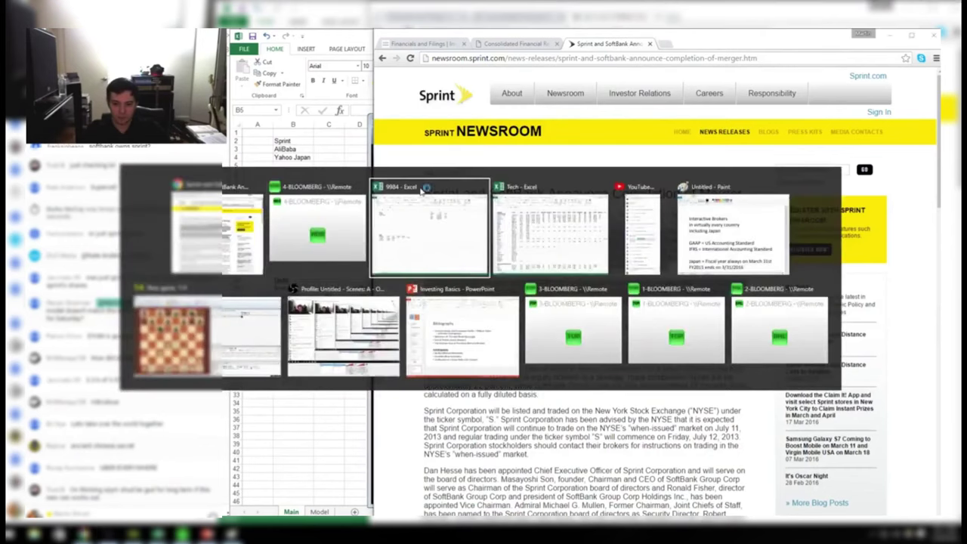
click(423, 189)
key(Up)
key(Up)
key(Up)
key(Down)
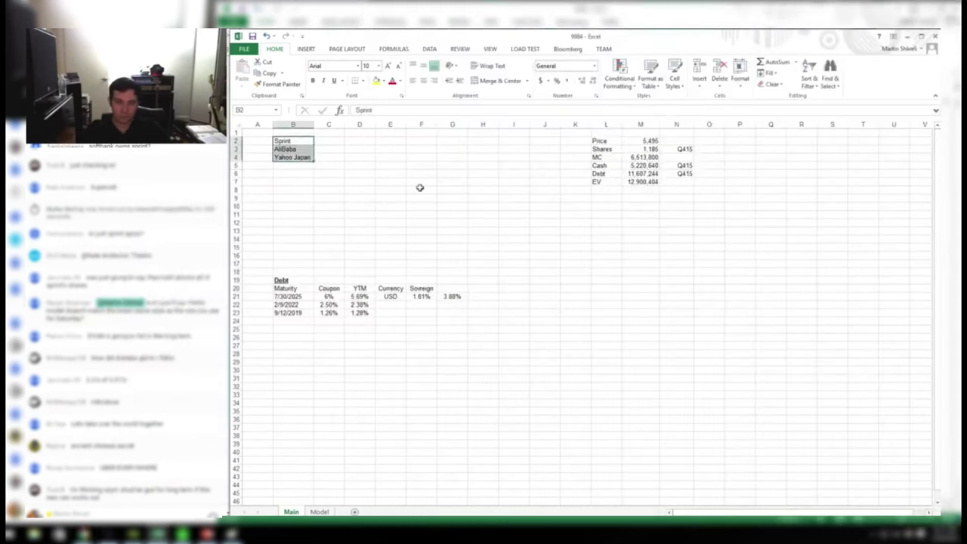
key(Up)
key(ctrl+shift+plus)
text(As)
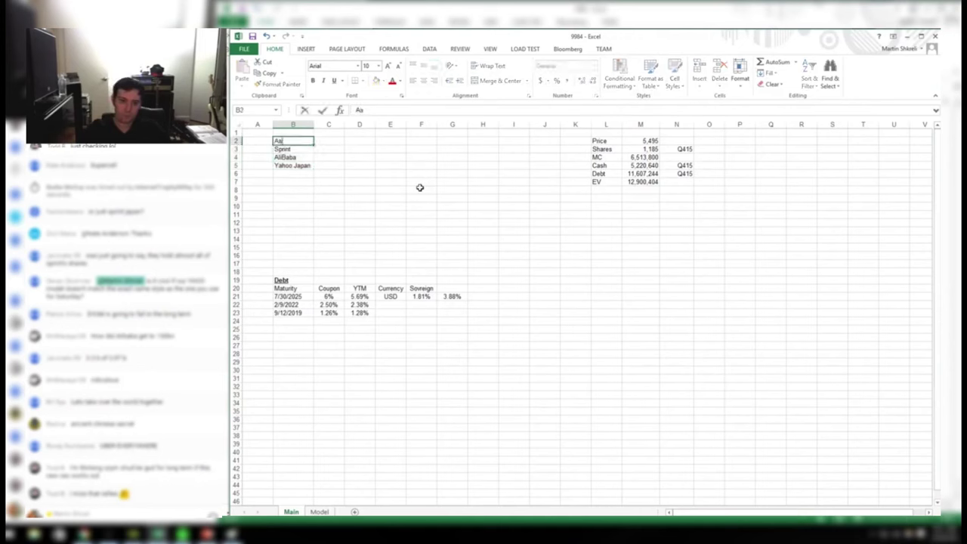
text(sets)
key(Tab)
text(Ownersh)
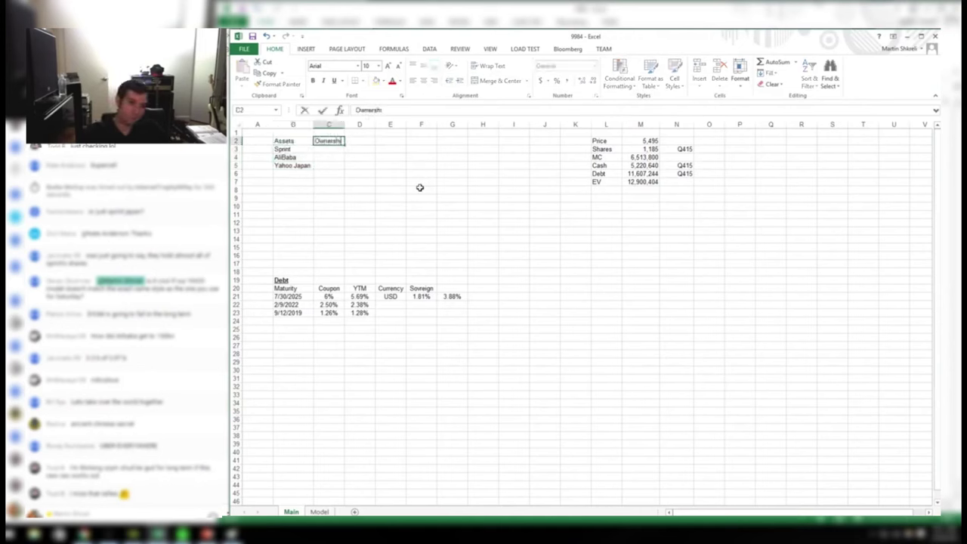
text(ip)
Enter "70-80%, Stub trades in U.S. as S" as Sprint's ownership note in C3.
key(Down)
text(70-80%)
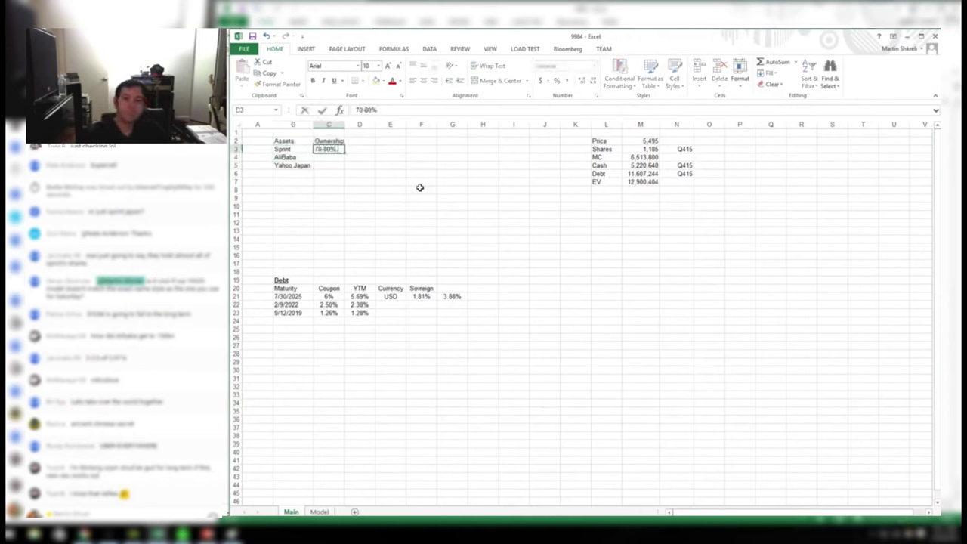
text(, Stub trades in U.S. as)
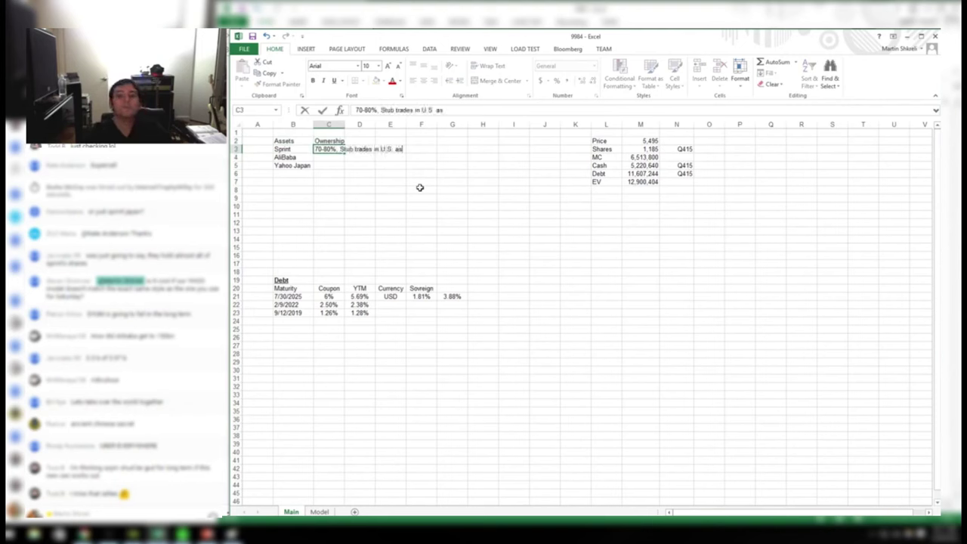
text( S)
key(Return)
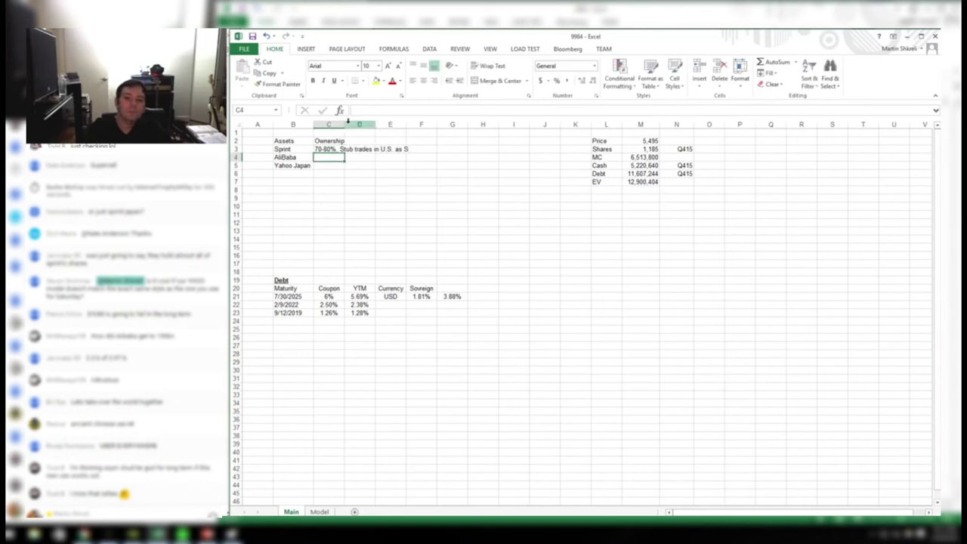
Widen column C slightly and draw outline borders around the asset table B2:I10 and its header row B2:I2.
drag(344, 125, 504, 203)
click(363, 81)
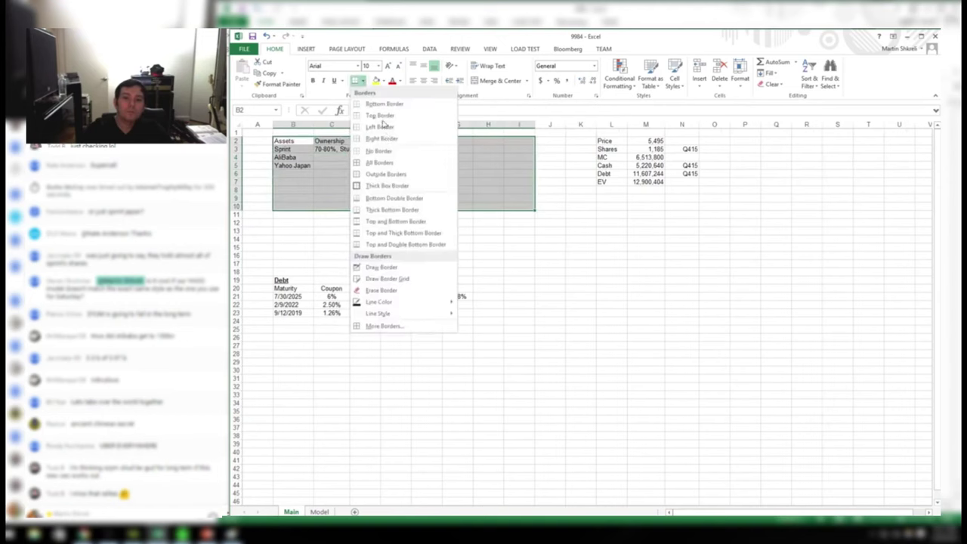
click(401, 185)
drag(294, 142, 514, 142)
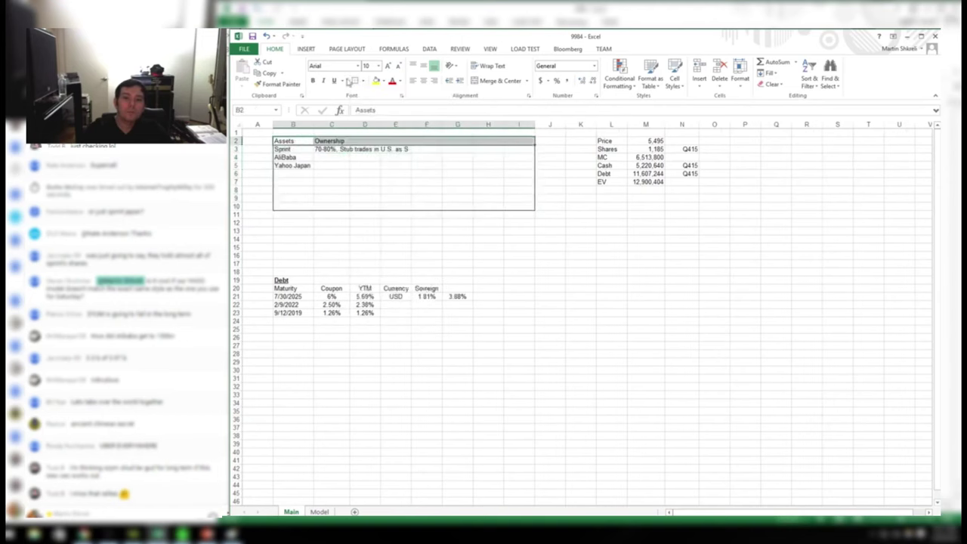
click(355, 149)
click(366, 173)
Skim the rest of Sprint's merger release, return to the search results and open Bloomberg's article on Sprint going from bad to worse.
key(alt+Tab)
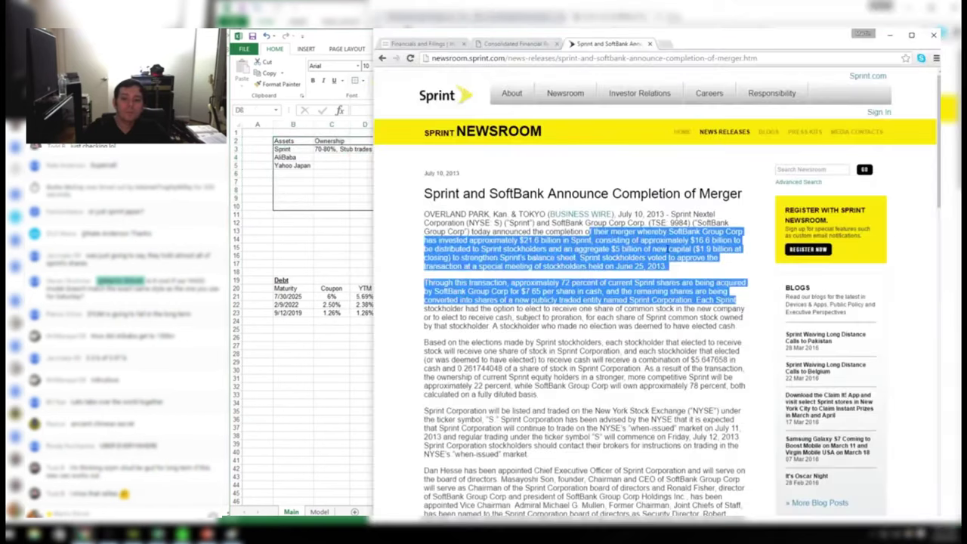
scroll(573, 111, down, 4)
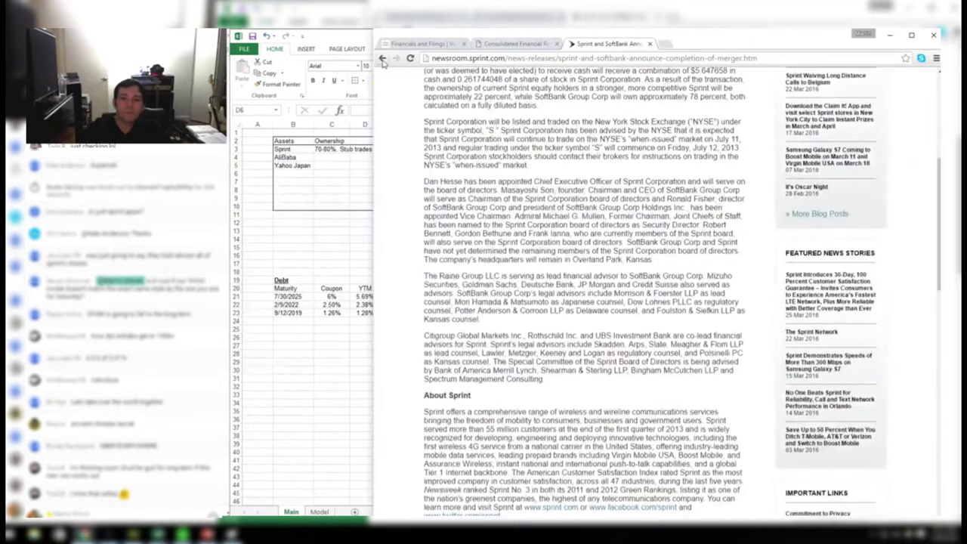
click(383, 60)
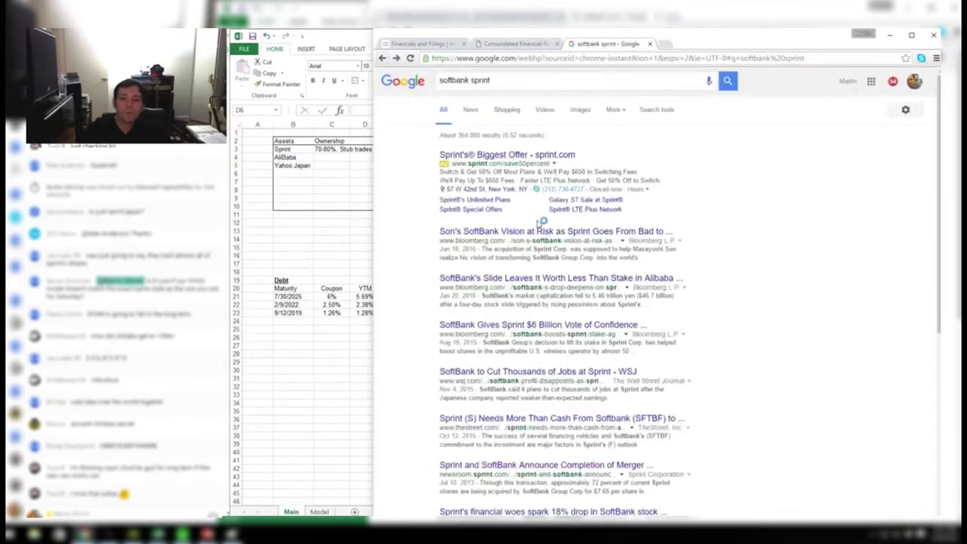
click(539, 229)
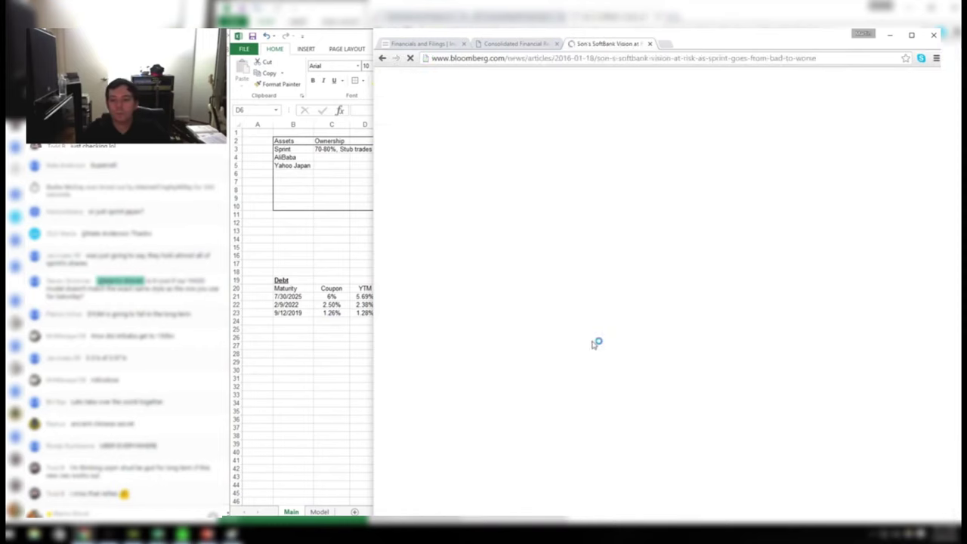
Read the Bloomberg article's opening paragraphs on the Sprint acquisition, and return to the 9984 workbook's Main sheet.
scroll(586, 308, down, 2)
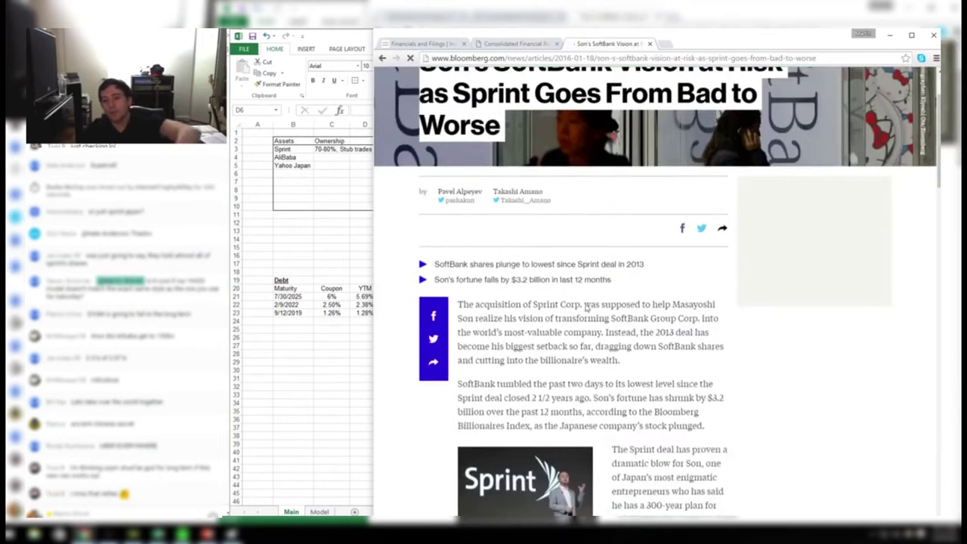
drag(585, 308, 658, 320)
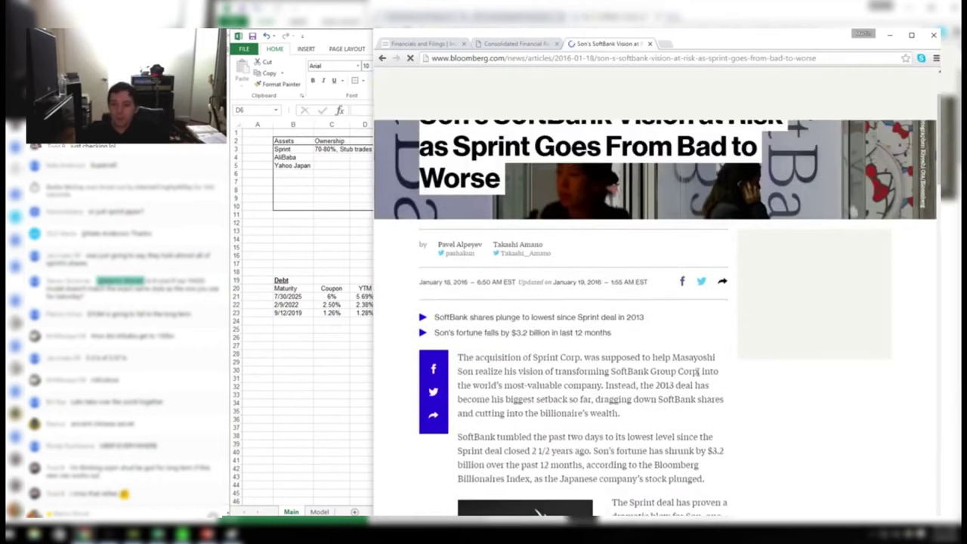
drag(599, 371, 616, 399)
click(667, 415)
click(617, 397)
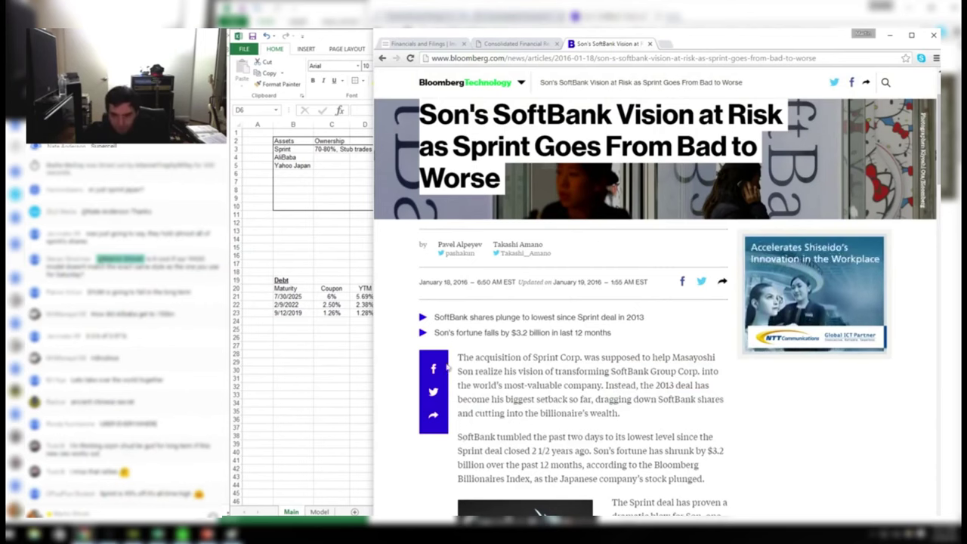
key(alt+Tab)
click(620, 238)
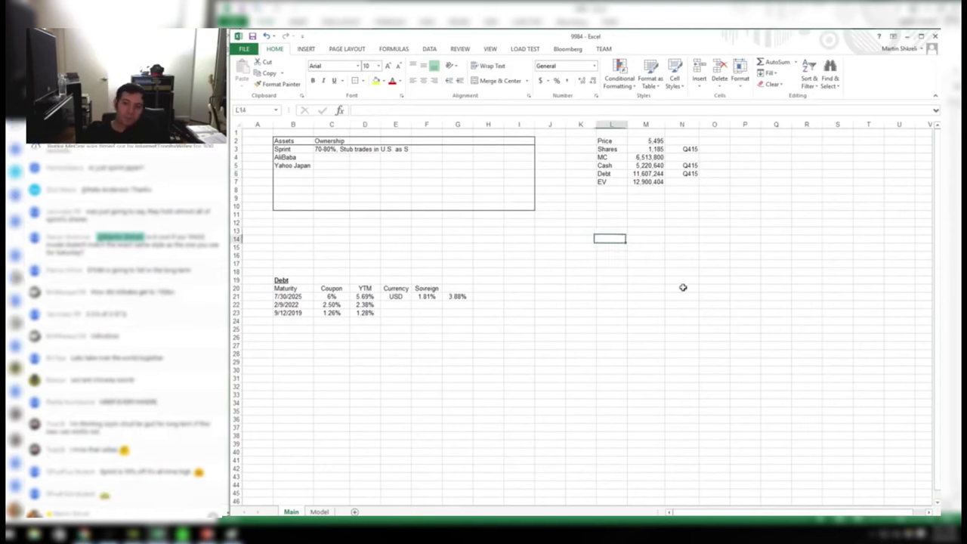
Enter "Masayoshi Son" in cell L14 of the Main sheet, below the valuation figures.
text(M)
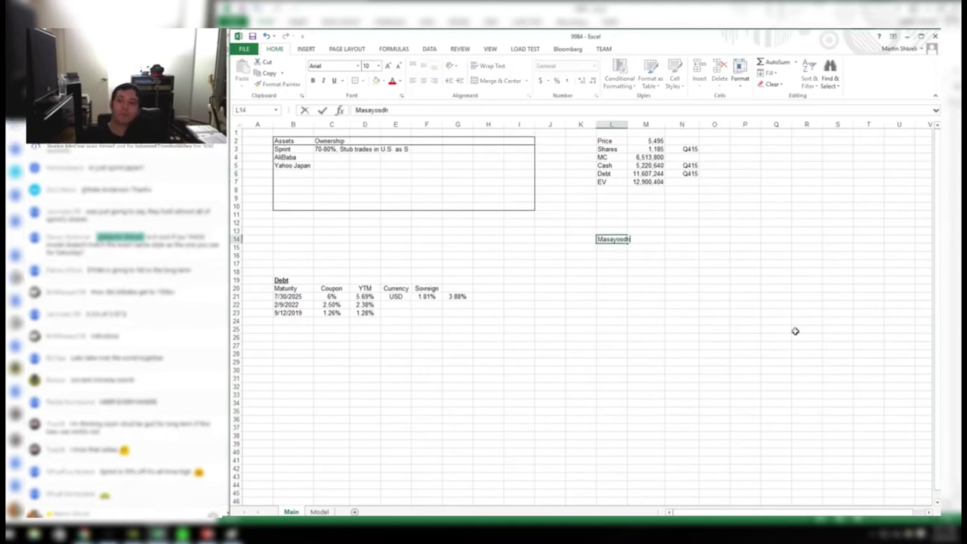
text(asayoshi Son)
key(Return)
Switch to the Bloomberg article and read the paragraphs on Son's fortune, his 300-year plan and the setback from the Sprint deal.
key(alt+Tab)
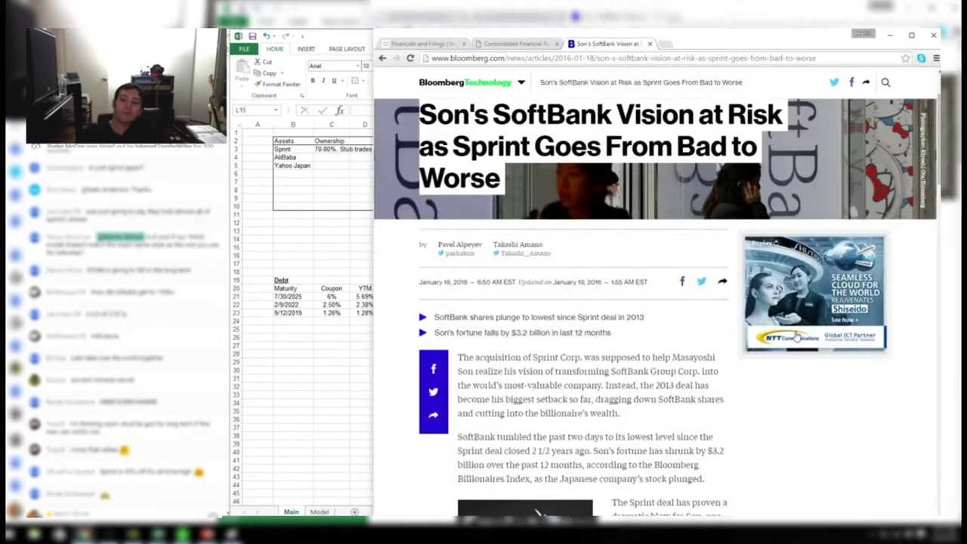
scroll(794, 340, down, 3)
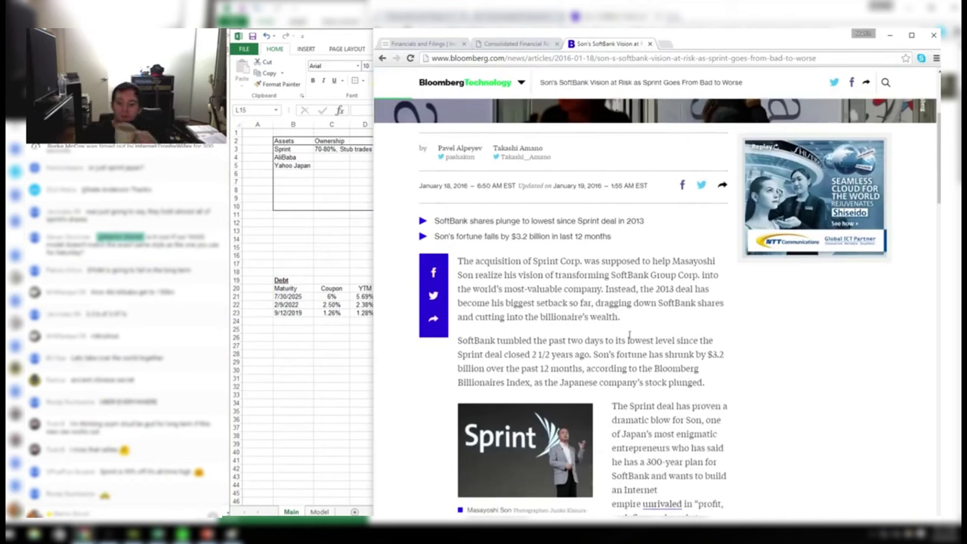
drag(500, 354, 692, 354)
click(690, 352)
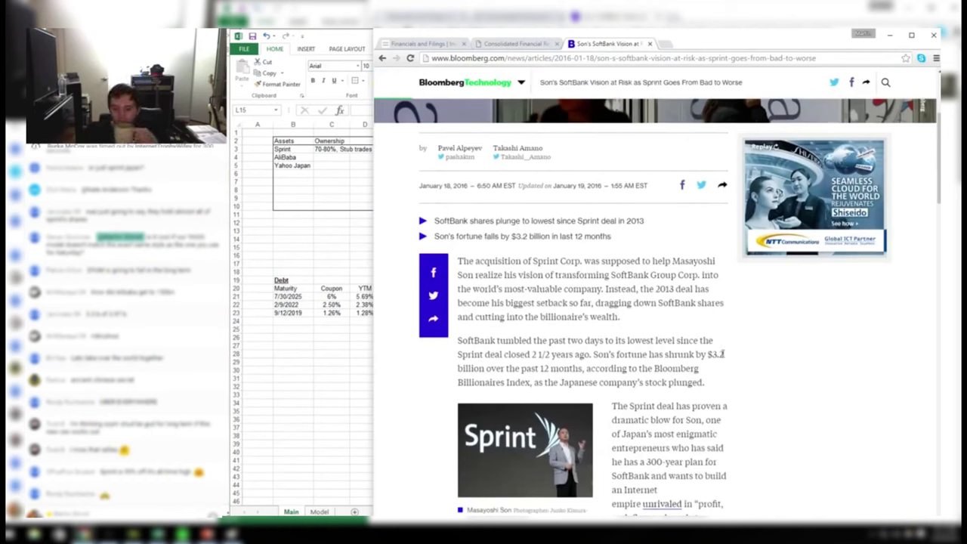
drag(637, 405, 694, 432)
click(702, 432)
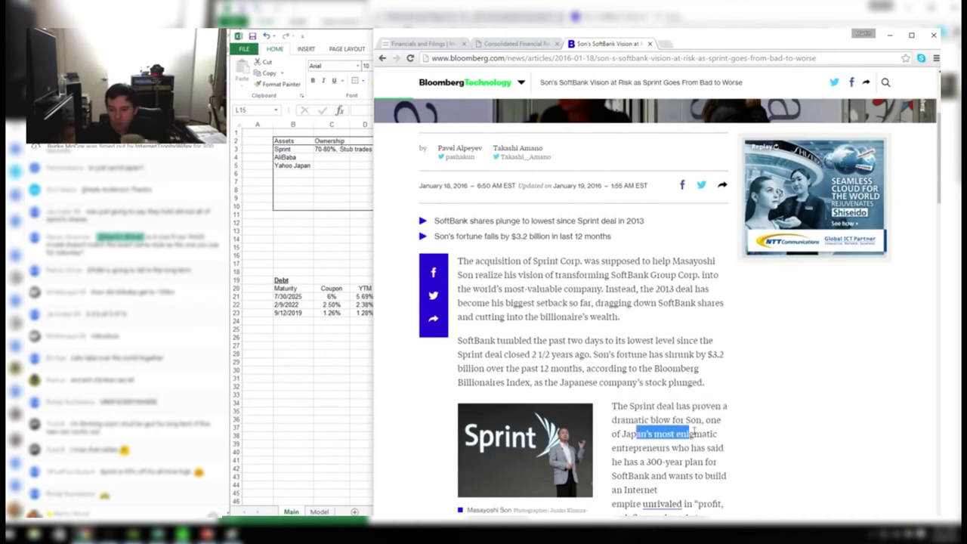
scroll(703, 417, down, 2)
click(578, 371)
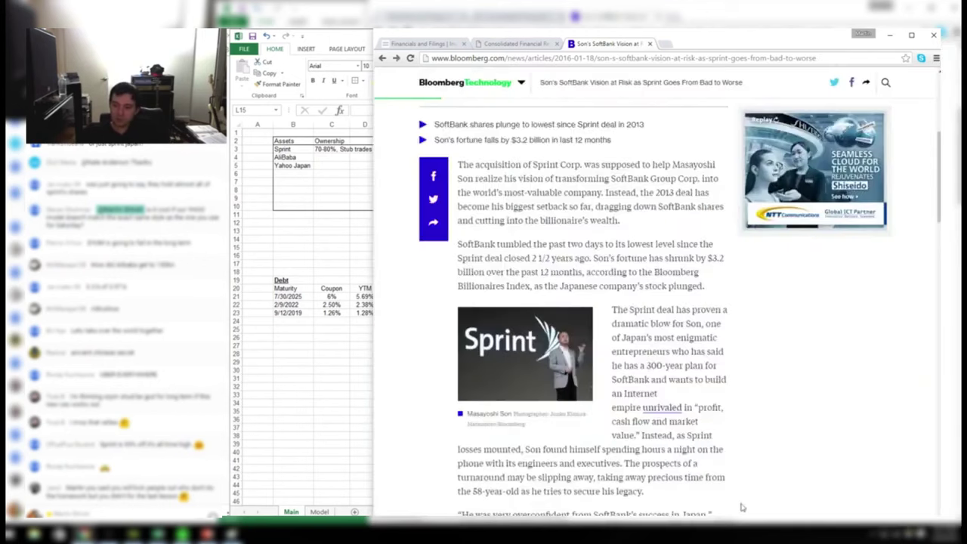
click(925, 86)
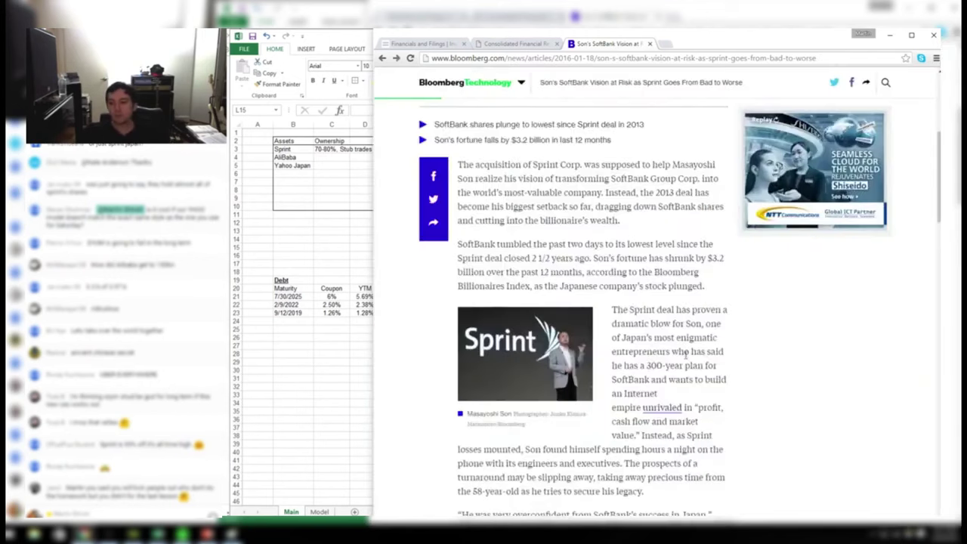
mouse_move(613, 365)
mouse_down()
mouse_move(686, 365)
mouse_move(458, 162)
mouse_move(723, 380)
mouse_move(714, 366)
mouse_move(647, 366)
mouse_move(714, 367)
mouse_move(720, 379)
mouse_move(613, 366)
mouse_up()
drag(707, 324, 639, 424)
drag(655, 428, 459, 164)
drag(730, 475, 656, 487)
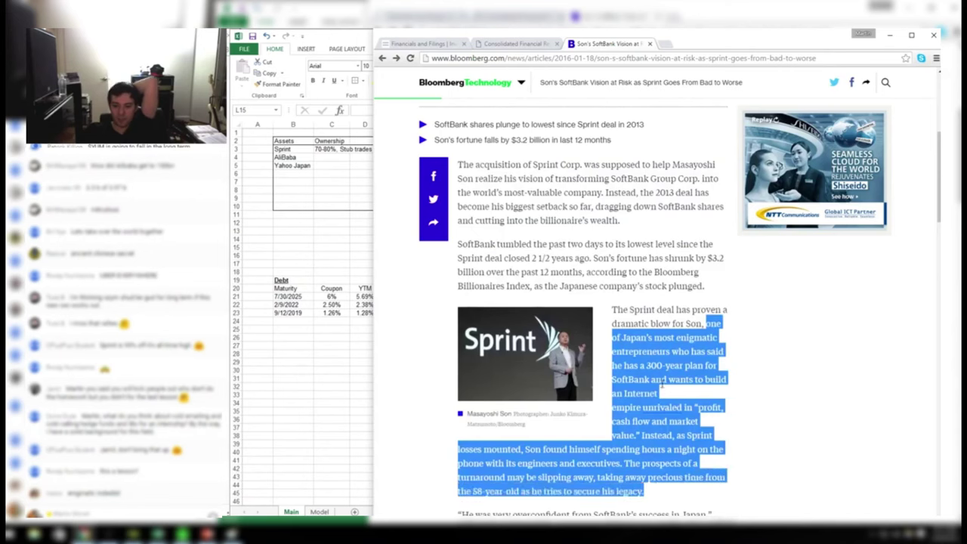
Read the equity sales manager's quote about Son's overconfidence and the opening paragraph of the Sprint Freefall section.
scroll(662, 385, down, 1)
scroll(540, 454, down, 2)
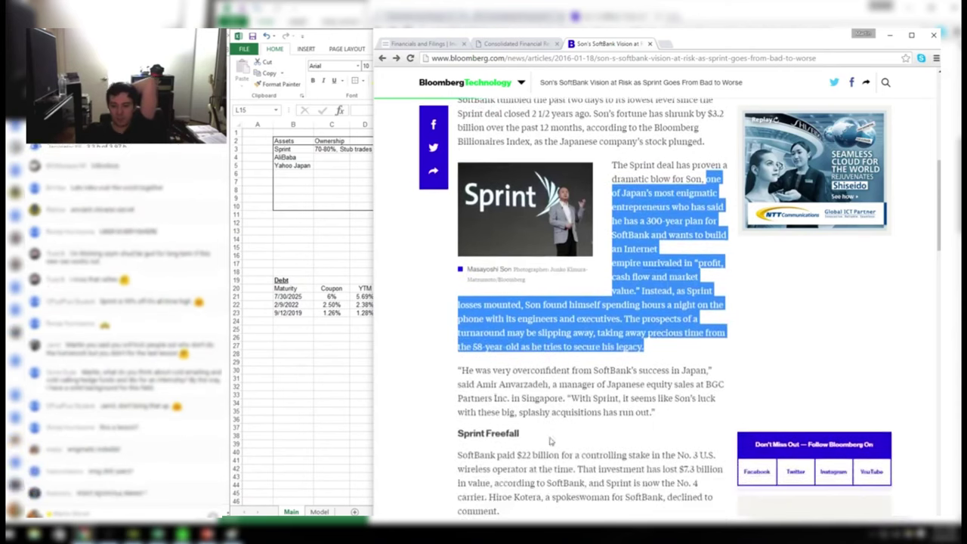
drag(462, 371, 658, 409)
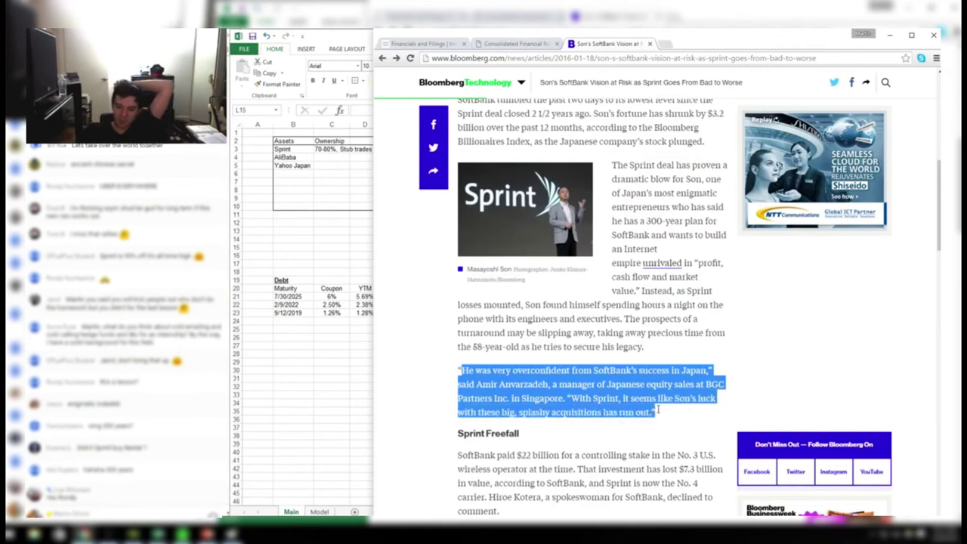
drag(466, 455, 690, 455)
scroll(664, 373, down, 2)
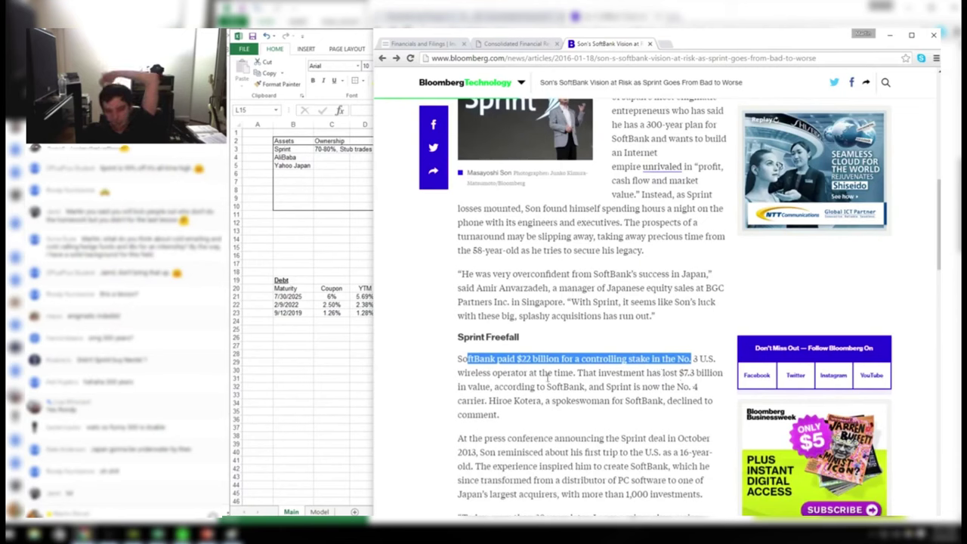
drag(475, 373, 641, 401)
In the 9984 workbook, add a "Competition" header in D2 and enter "VZ, T, Tmobile" as Sprint's competitors in D3.
click(314, 218)
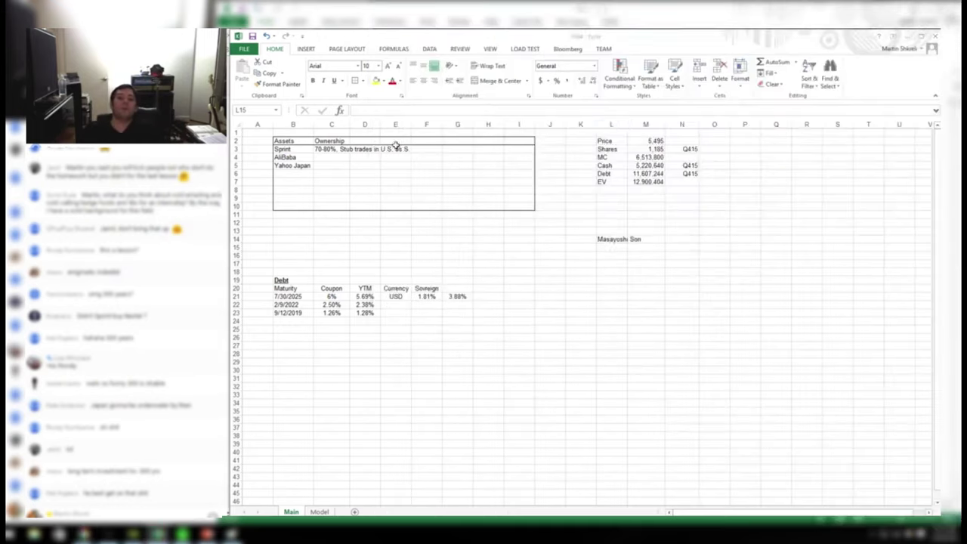
click(366, 141)
text(Competition)
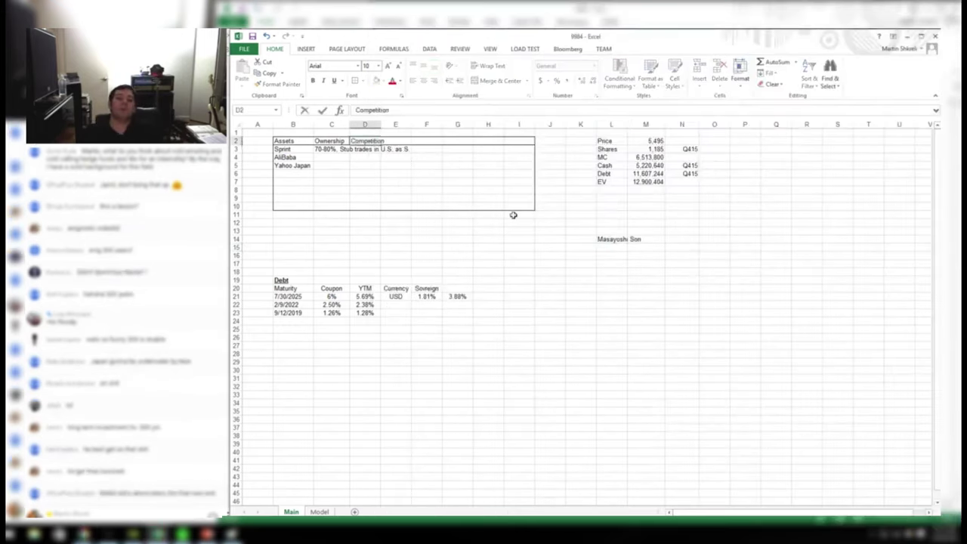
key(Return)
text(Verizopn)
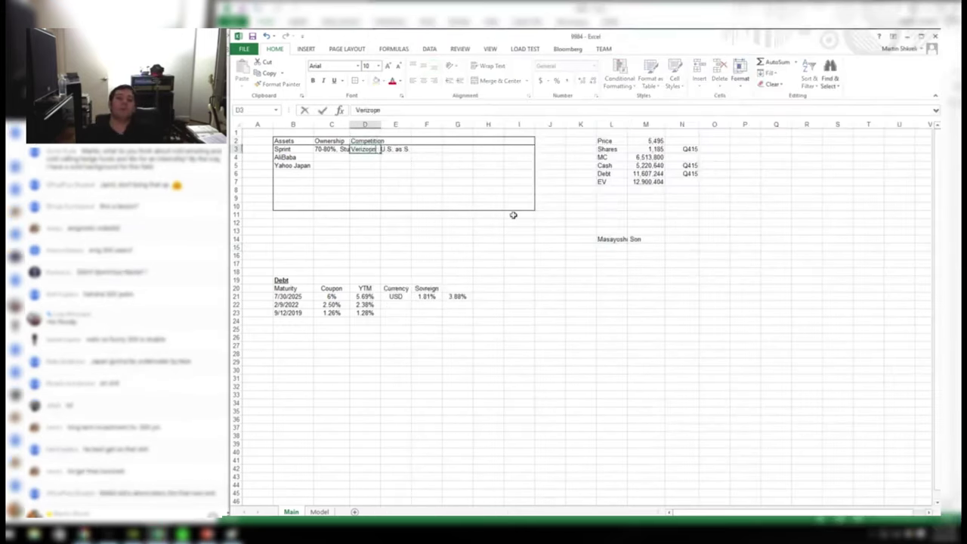
text(CV)
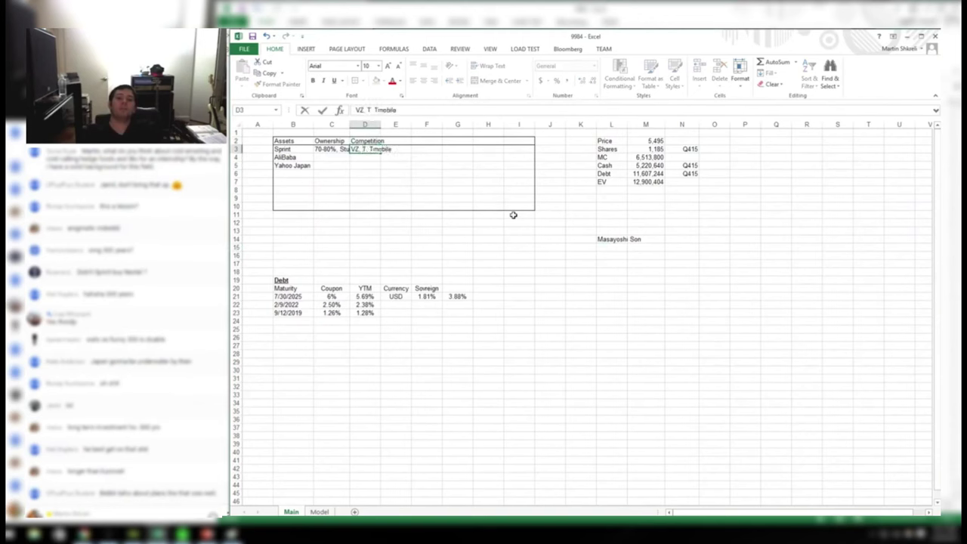
key(Return)
Widen column C for the ownership note and autofit column D to the competitor list.
key(Right)
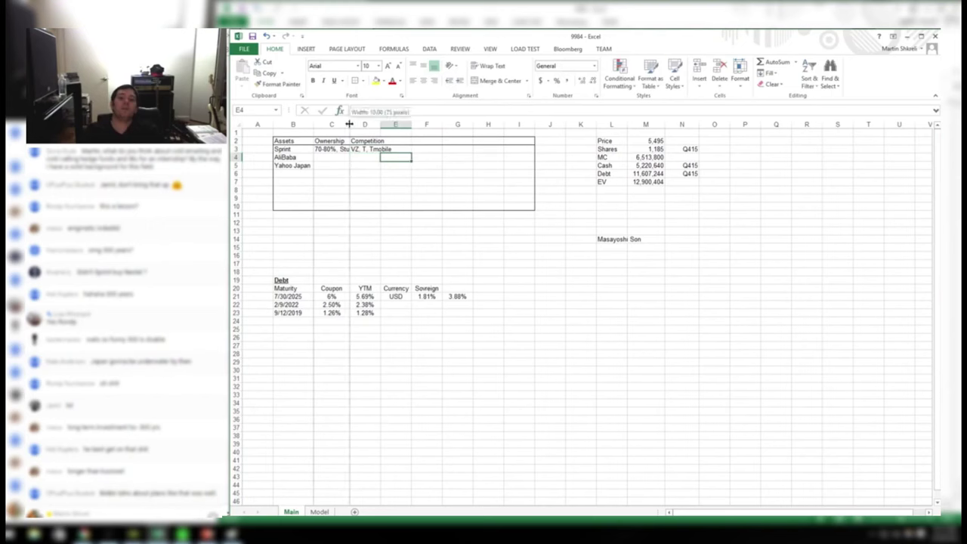
drag(348, 123, 362, 124)
key(alt+Tab)
key(alt+Tab)
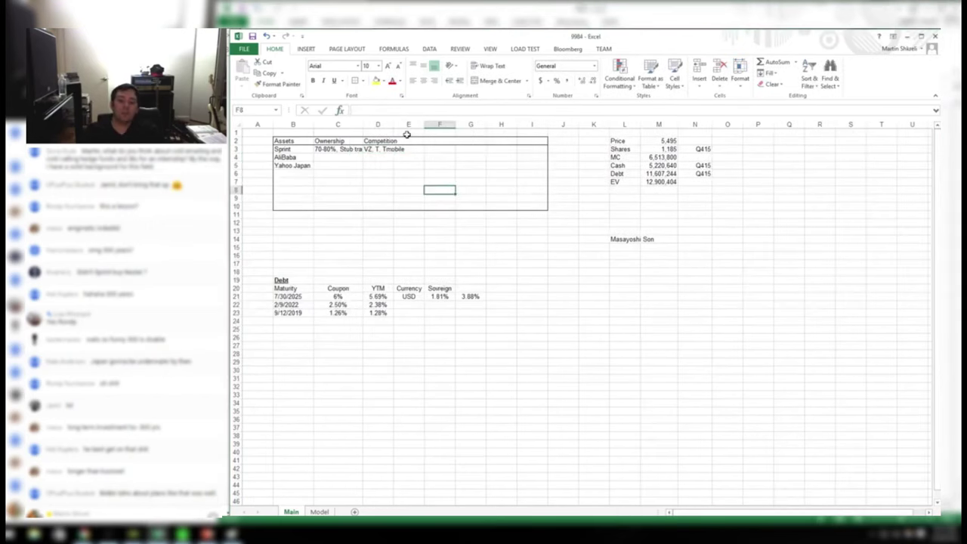
click(395, 124)
double_click(396, 125)
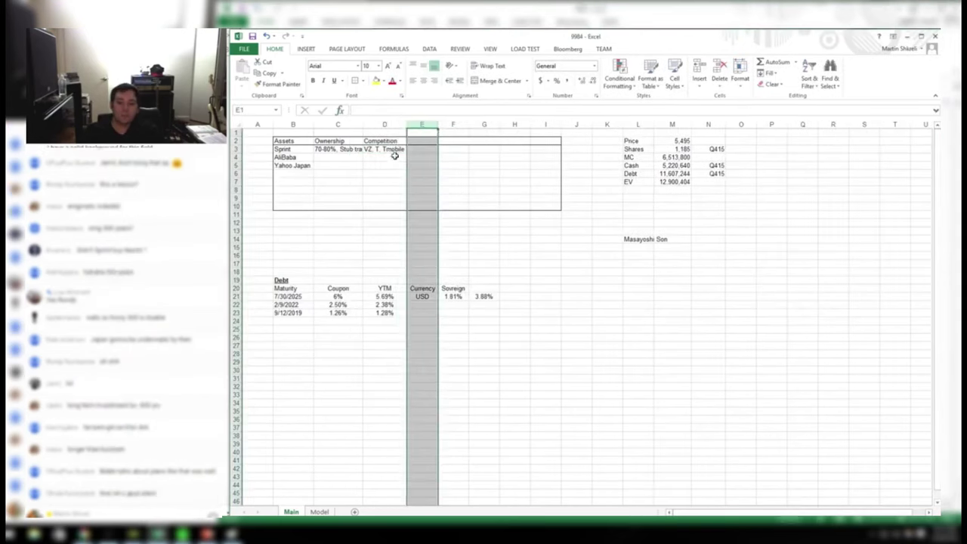
click(396, 157)
Return to the Bloomberg article and read the rest of the Sprint Freefall section, covering the 2013 press conference.
key(alt+Tab)
scroll(582, 400, down, 2)
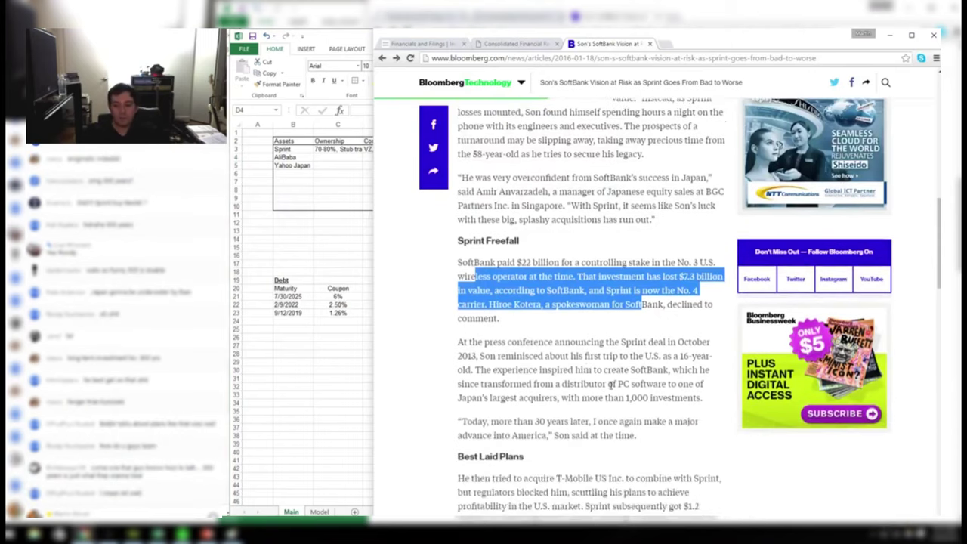
drag(583, 384, 483, 342)
click(503, 333)
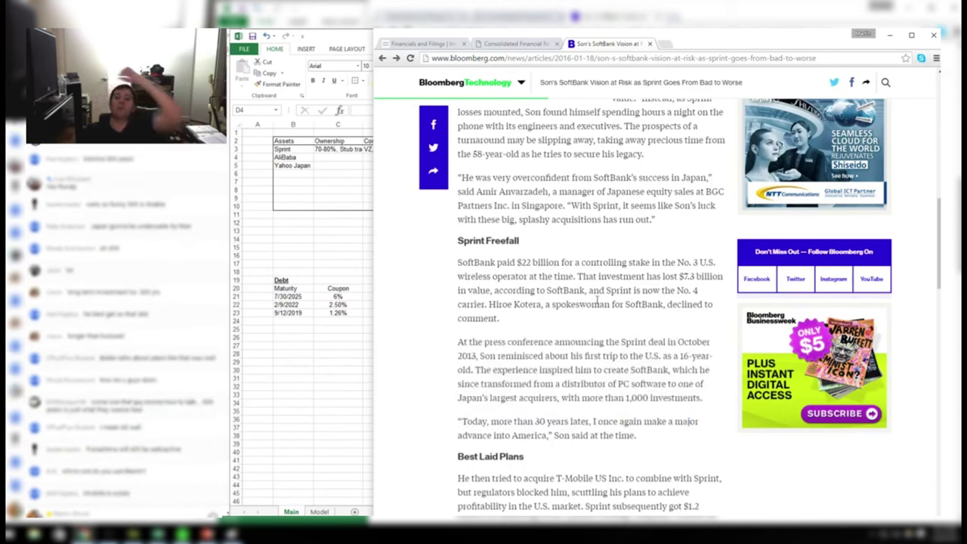
Switch to the Bloomberg terminal, load 9984 JP Equity and open its GP price chart.
key(alt+Tab)
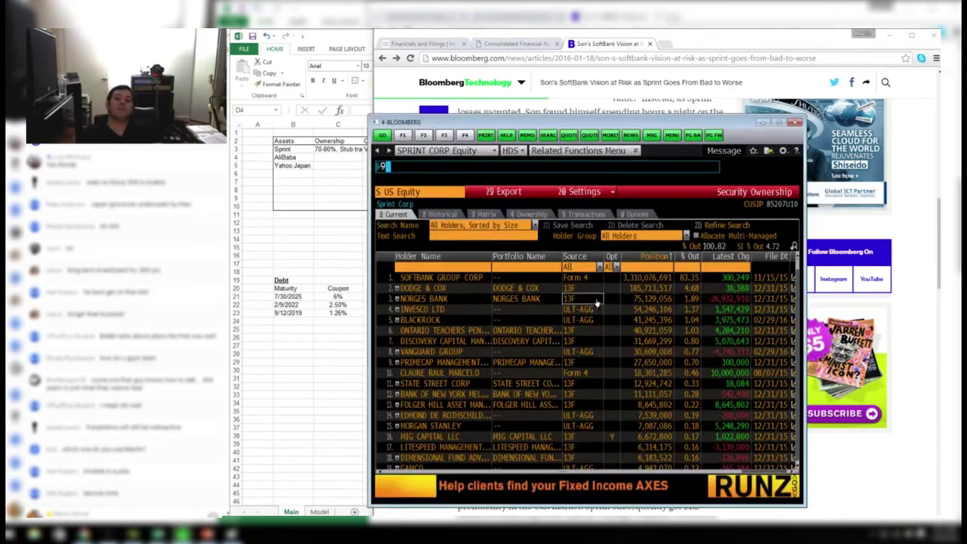
text(9984 H)
key(F8)
key(Return)
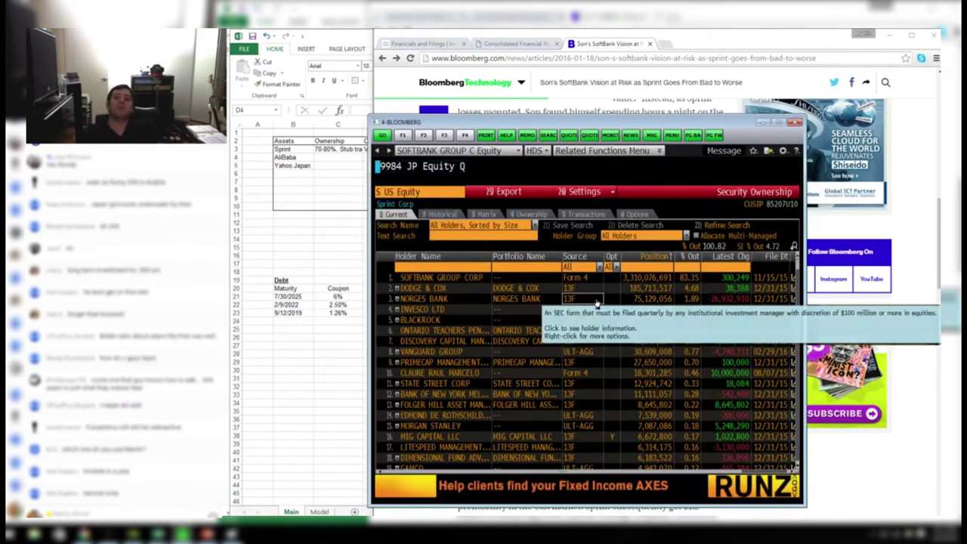
text(GP)
key(Return)
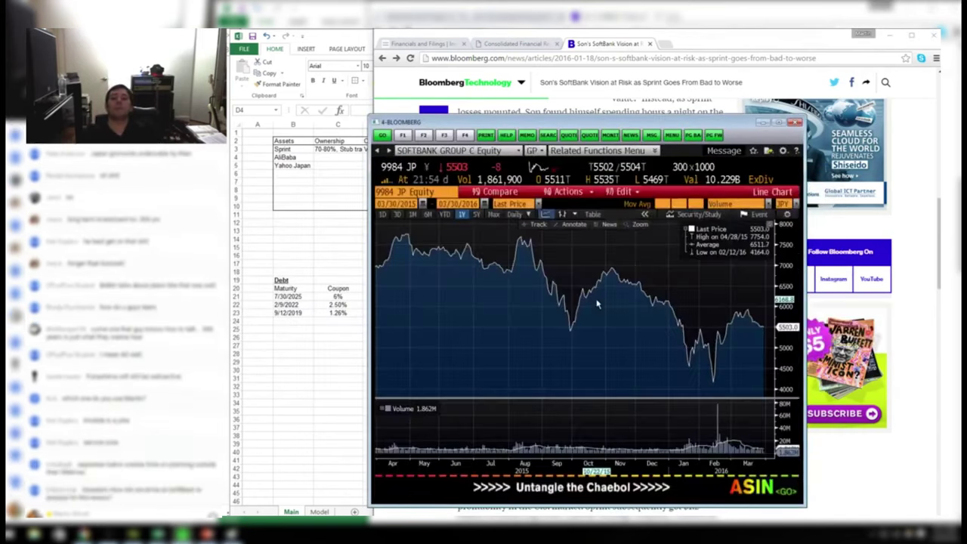
Extend the SoftBank price chart's start date back to 2010, and further back to 03/30/2005.
key(Tab)
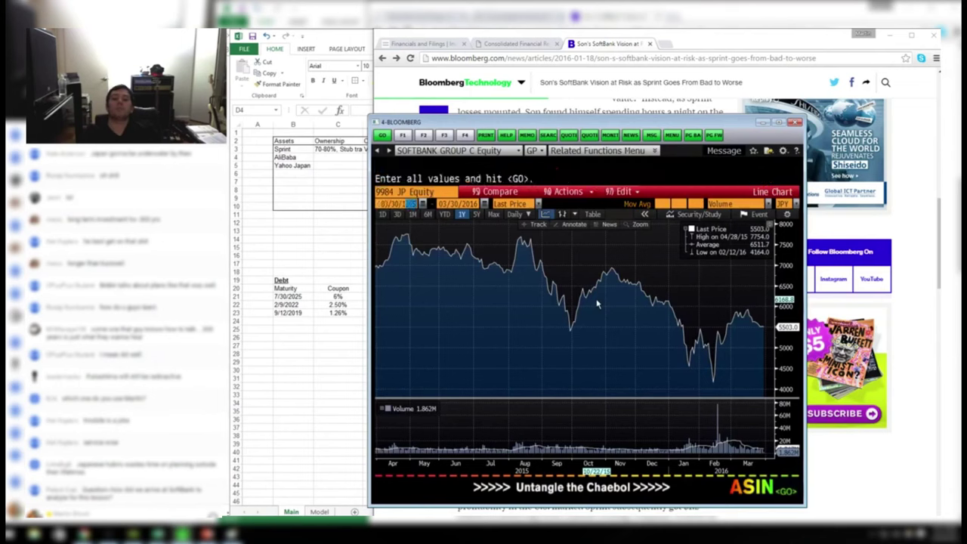
text(03182010)
key(Return)
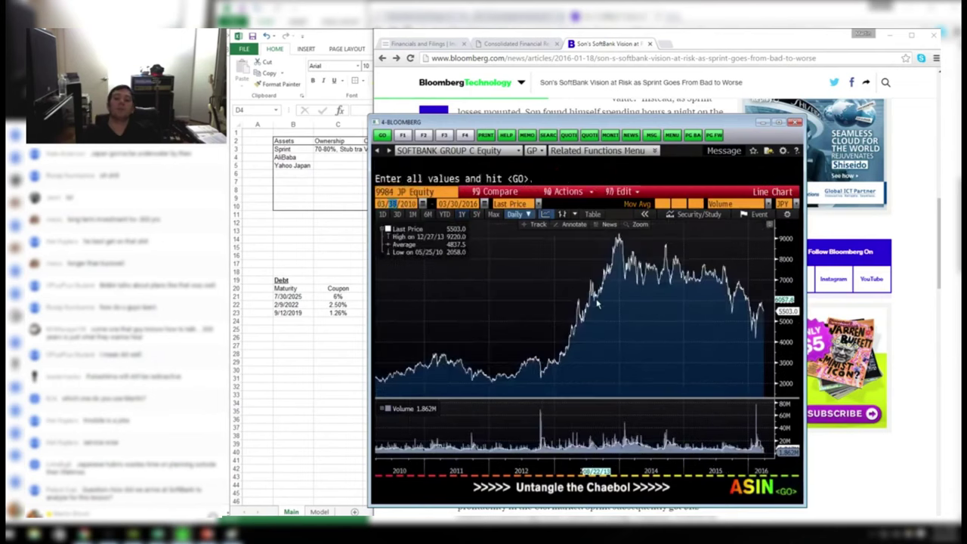
text(05)
key(Return)
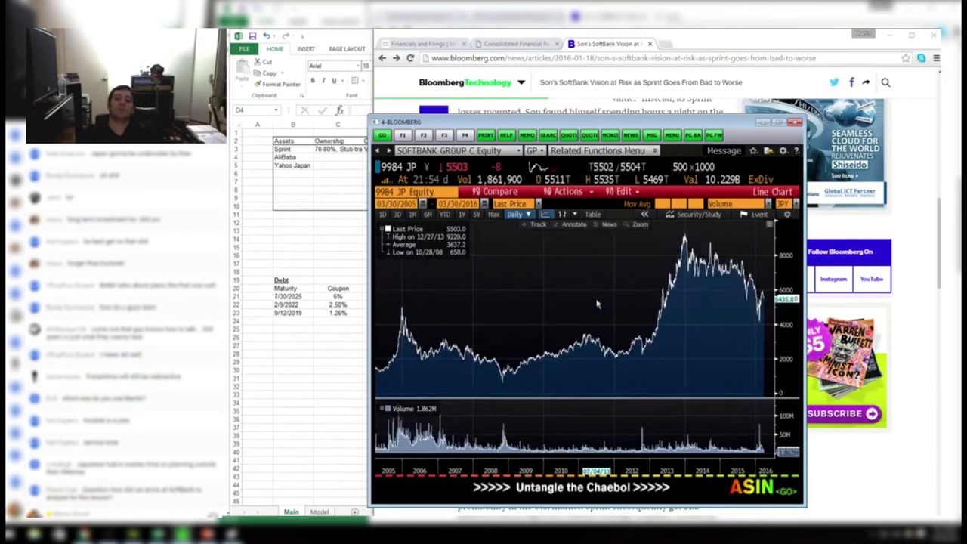
Switch back to the Bloomberg article and read the Best Laid Plans section on the T-Mobile attempt and Sprint's network cost cuts.
key(alt+Tab)
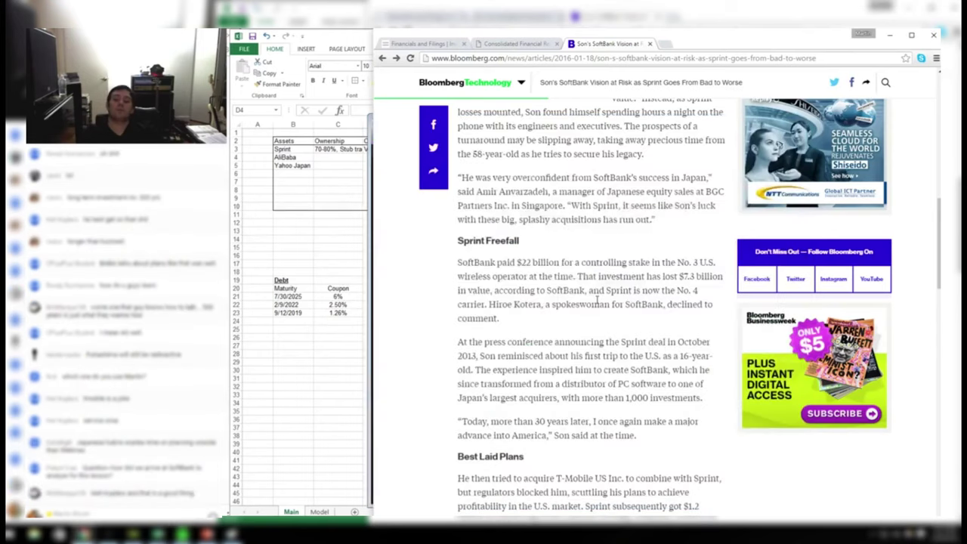
scroll(603, 464, down, 1)
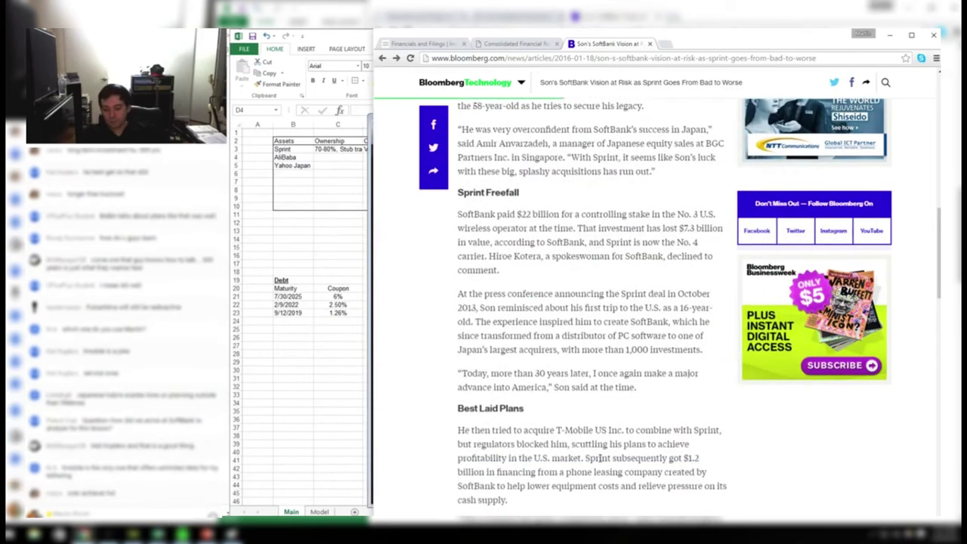
drag(645, 384, 462, 363)
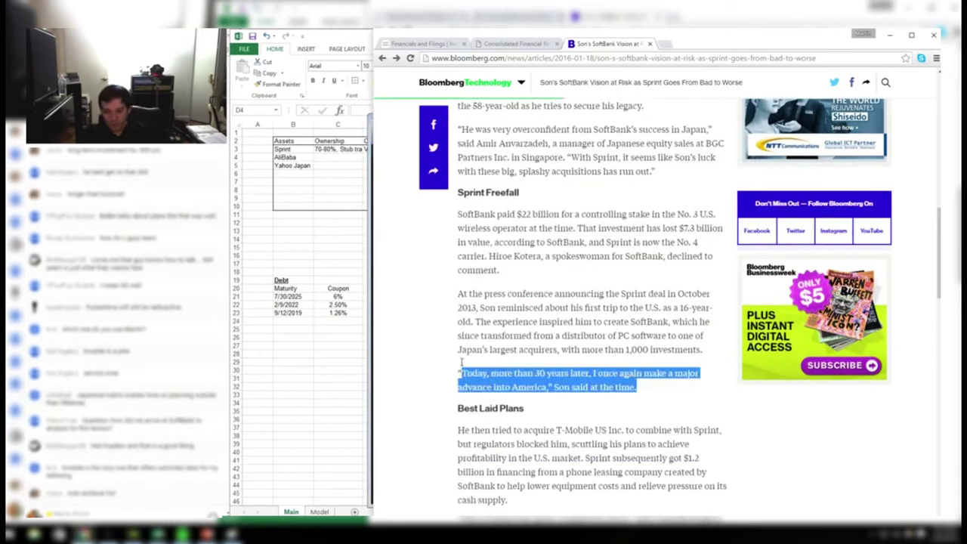
scroll(458, 364, down, 2)
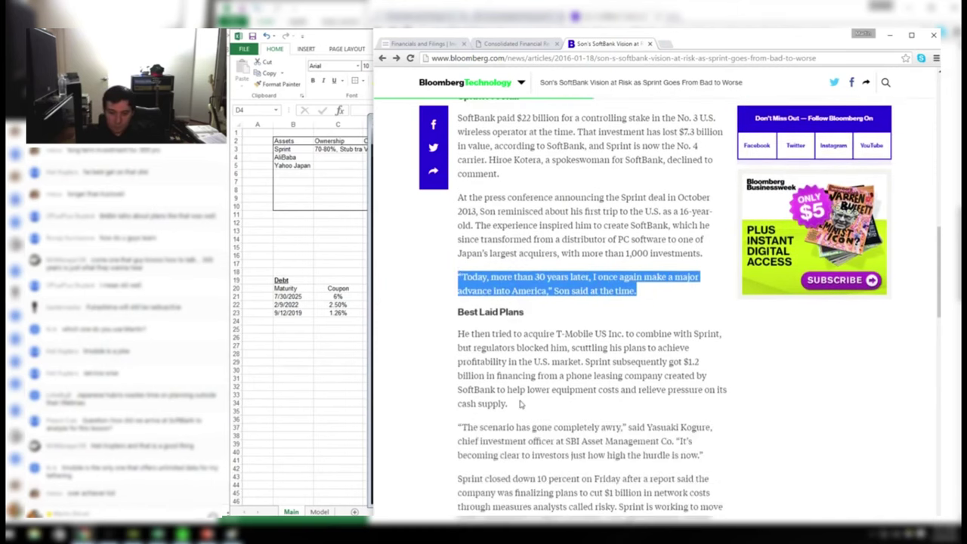
drag(508, 404, 537, 375)
scroll(538, 333, down, 2)
drag(532, 310, 678, 393)
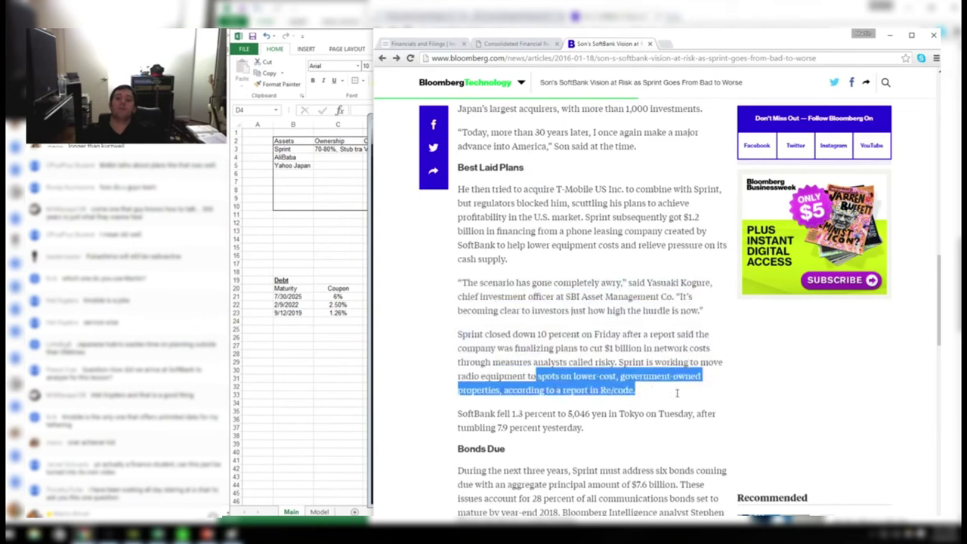
click(661, 395)
Read the article's SoftBank share price paragraph and the Bonds Due section on Sprint's upcoming bond maturities and default insurance costs.
scroll(592, 358, down, 2)
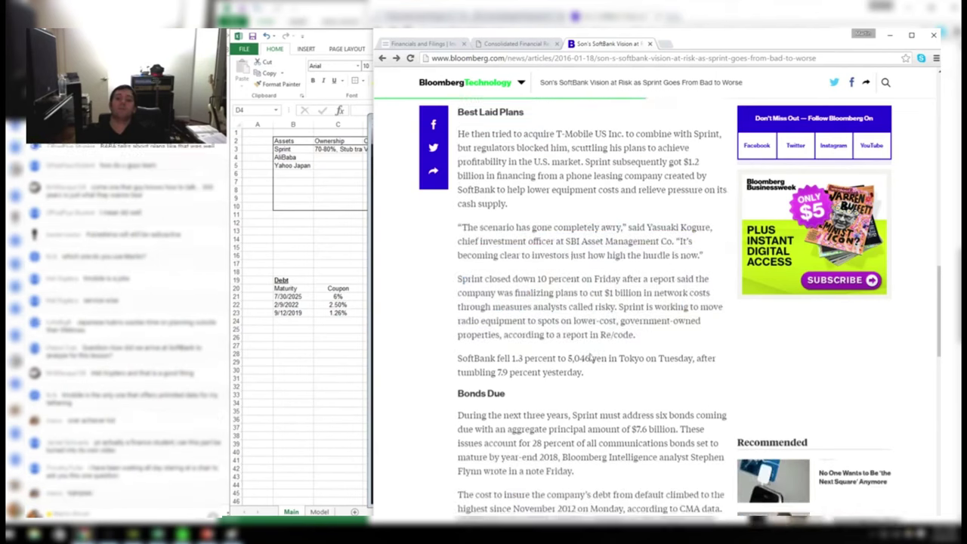
drag(585, 332, 450, 224)
scroll(450, 225, down, 4)
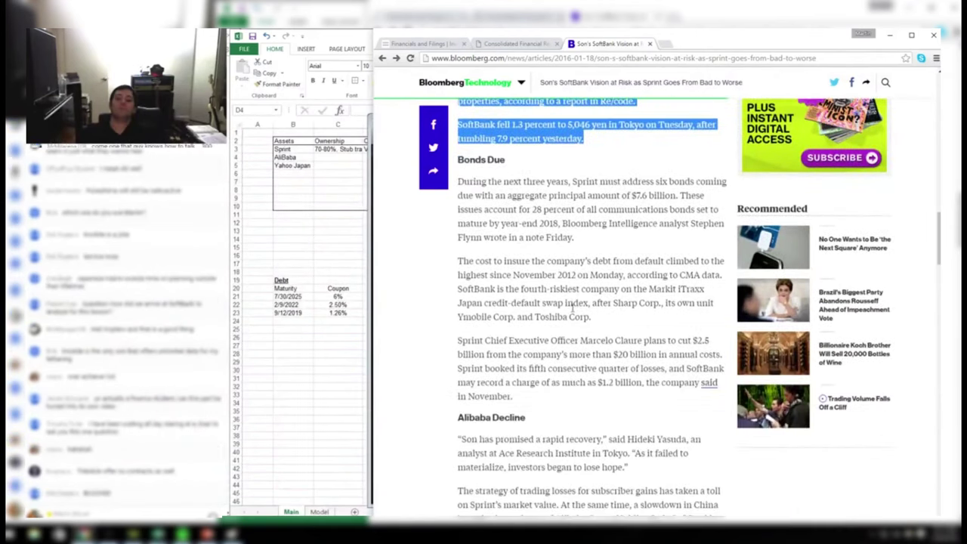
drag(591, 317, 463, 160)
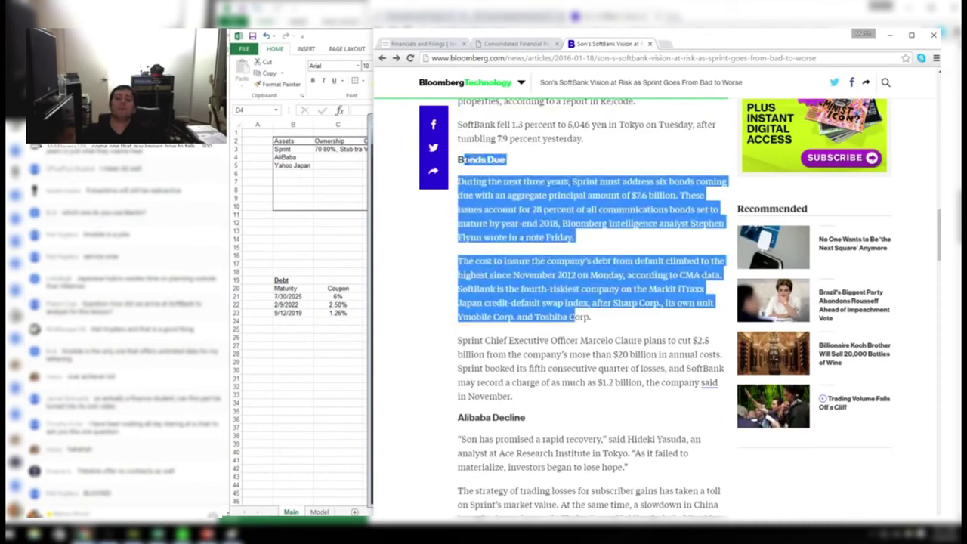
drag(588, 195, 657, 197)
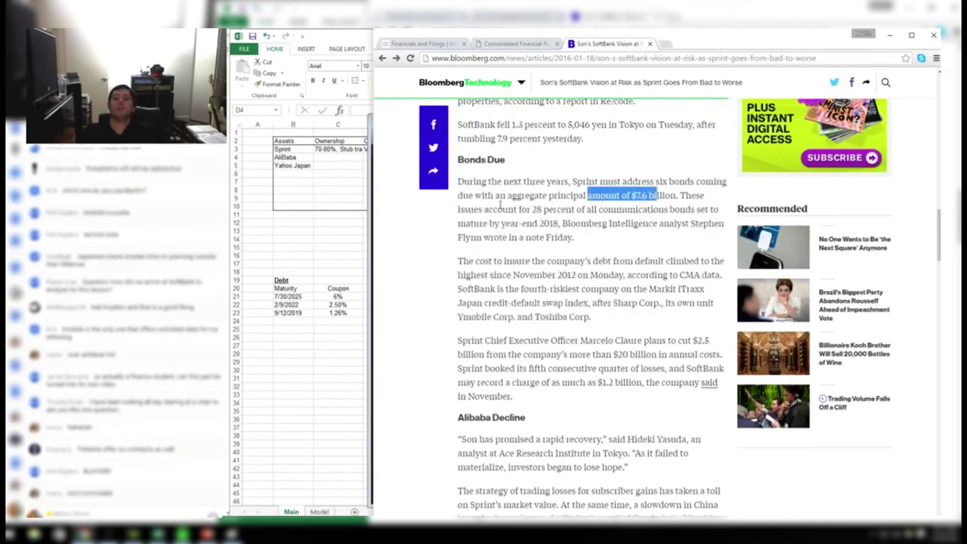
Read the rest of the Bonds Due section on the cost of insuring the debt and the Sprint chief executive's cost-cutting plan.
drag(475, 211, 593, 239)
drag(594, 318, 457, 255)
scroll(587, 301, down, 1)
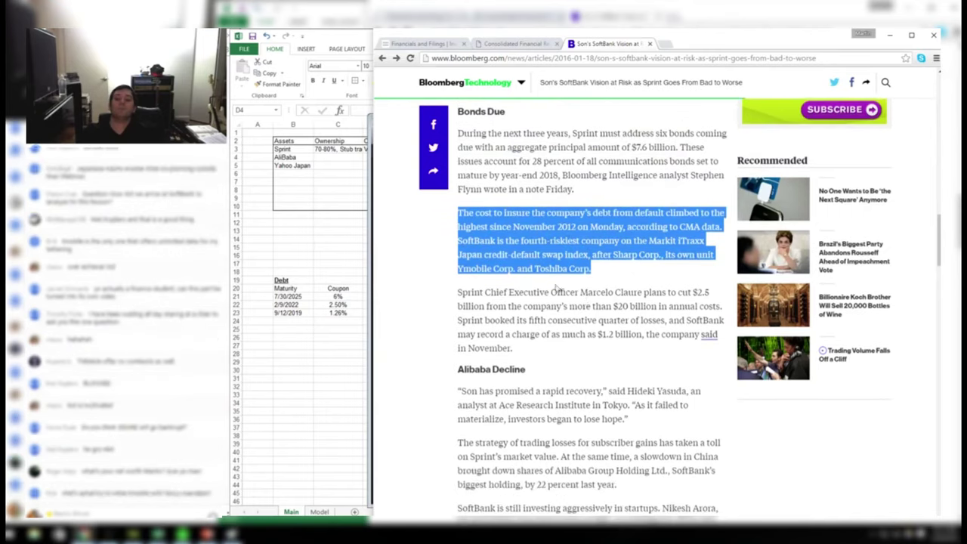
drag(529, 345, 450, 281)
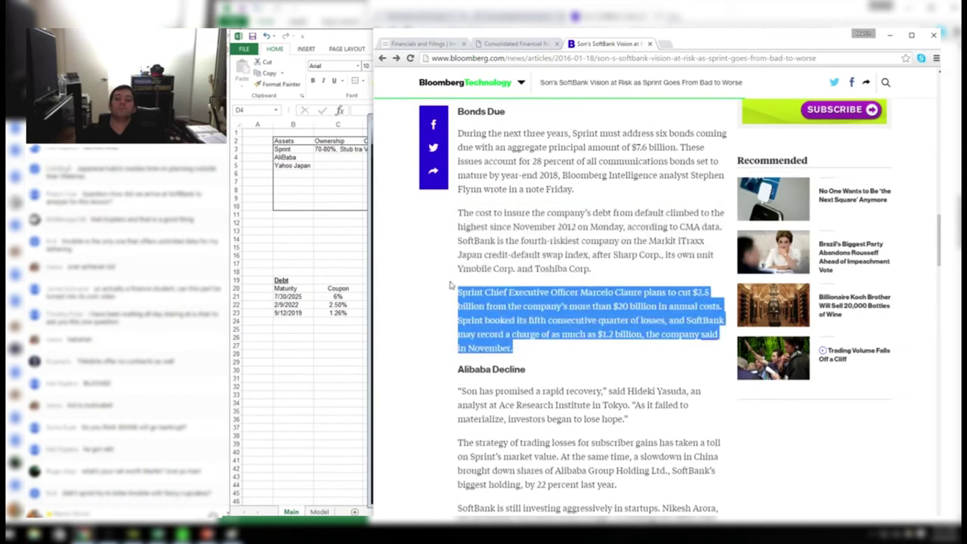
scroll(560, 290, down, 1)
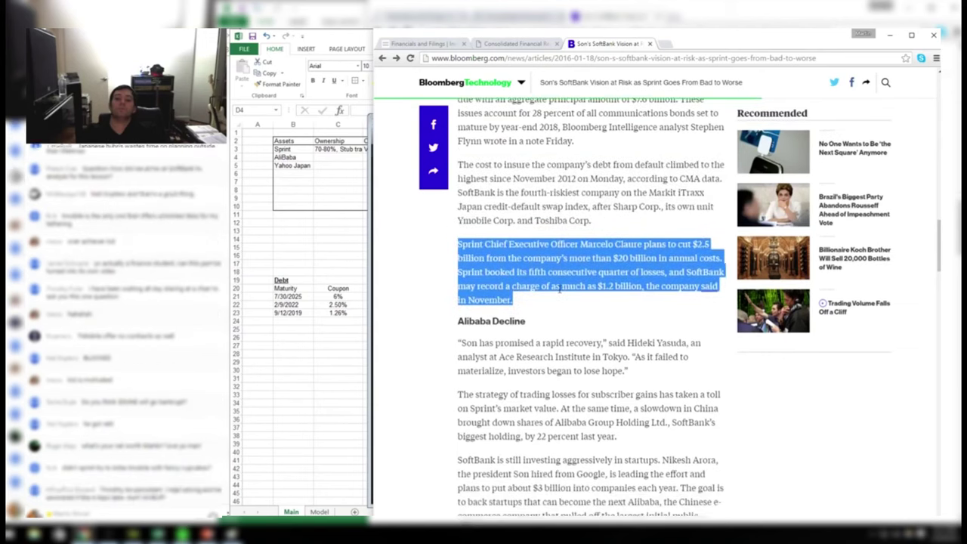
Read the Alibaba Decline section on Sprint's market value, the fall in Alibaba shares and SoftBank's startup investments.
drag(549, 303, 472, 232)
scroll(569, 322, down, 2)
drag(463, 247, 650, 288)
scroll(631, 278, down, 1)
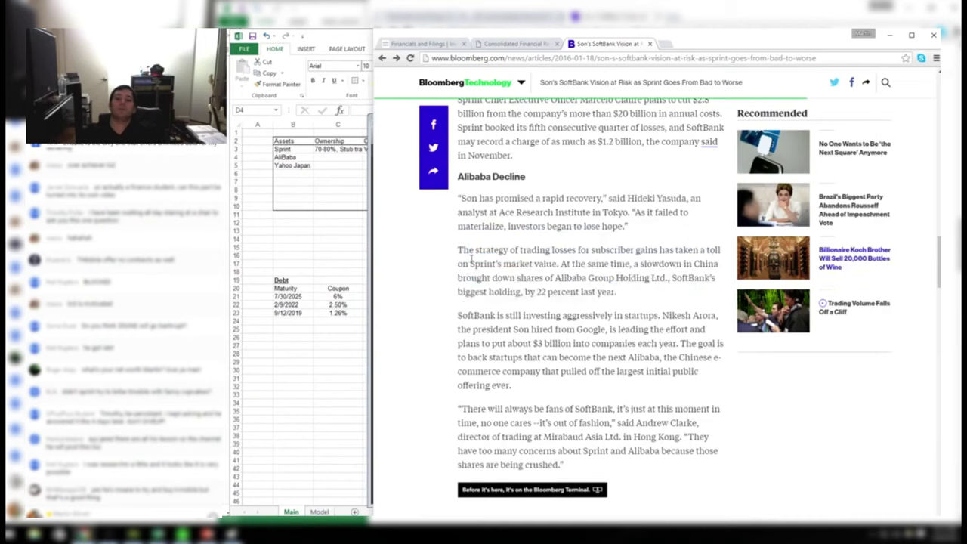
drag(471, 260, 652, 317)
click(632, 291)
drag(557, 385, 477, 313)
scroll(475, 316, down, 3)
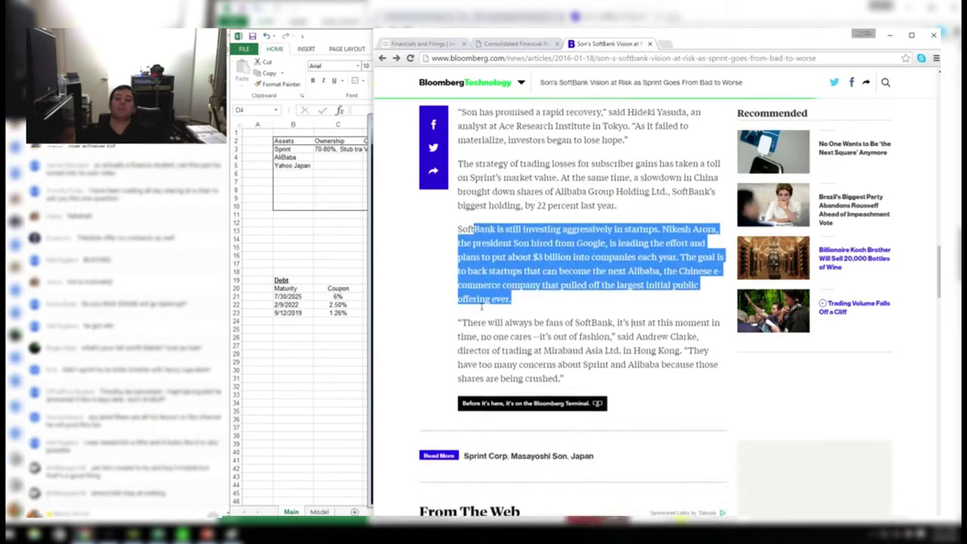
Switch to the 9984 workbook in Excel, review the Assets table on the Main sheet and return to the article.
click(246, 238)
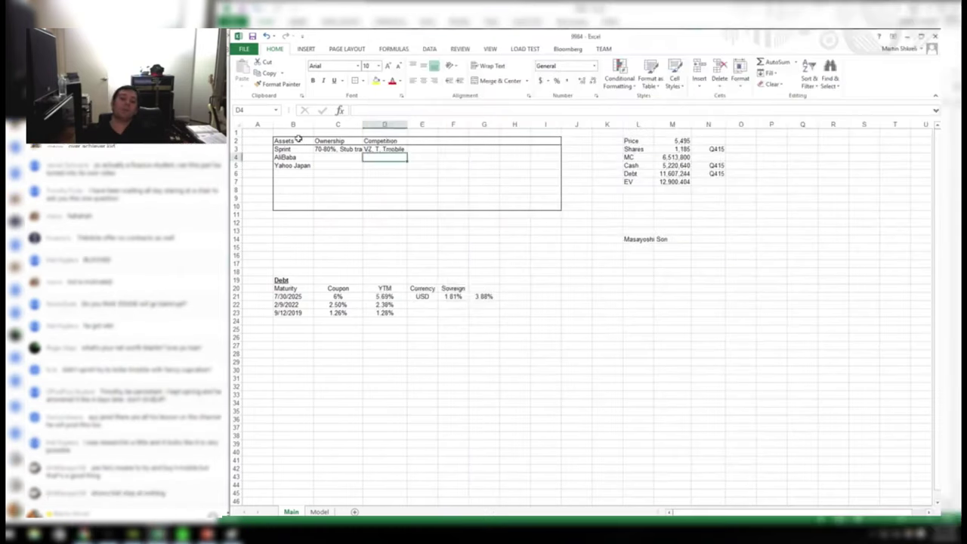
drag(283, 140, 539, 249)
click(384, 181)
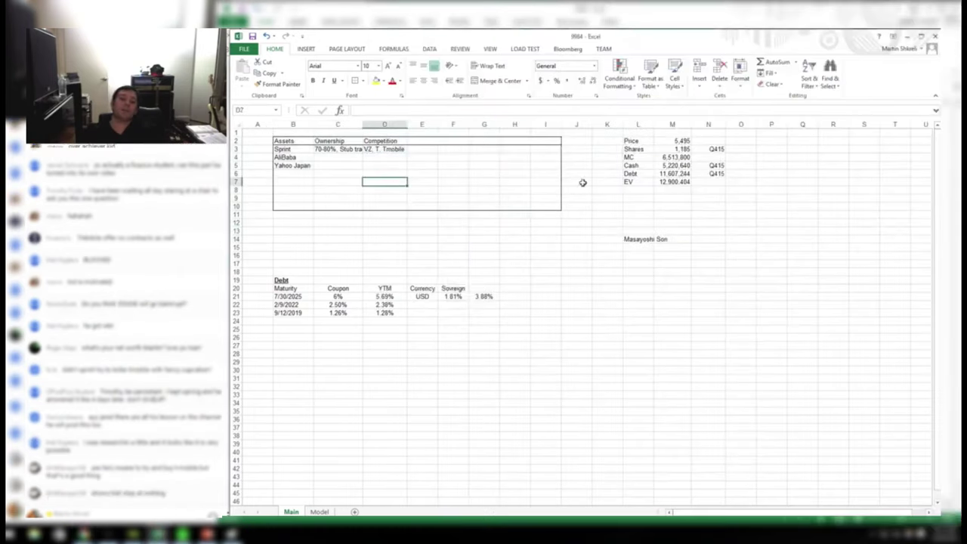
key(alt+Tab)
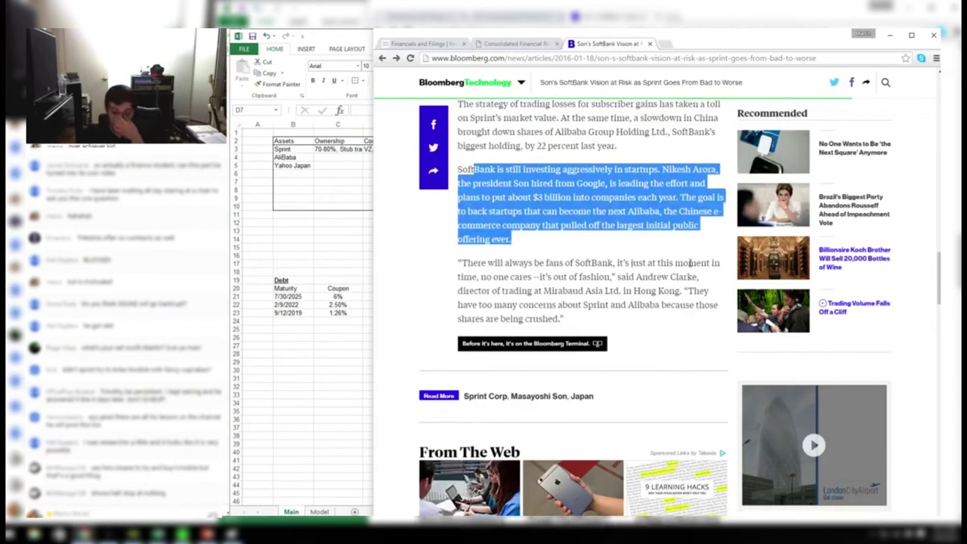
Close the Bloomberg article and look through SoftBank's consolidated financial report from Finance Cost to Results by Segment.
scroll(690, 262, down, 10)
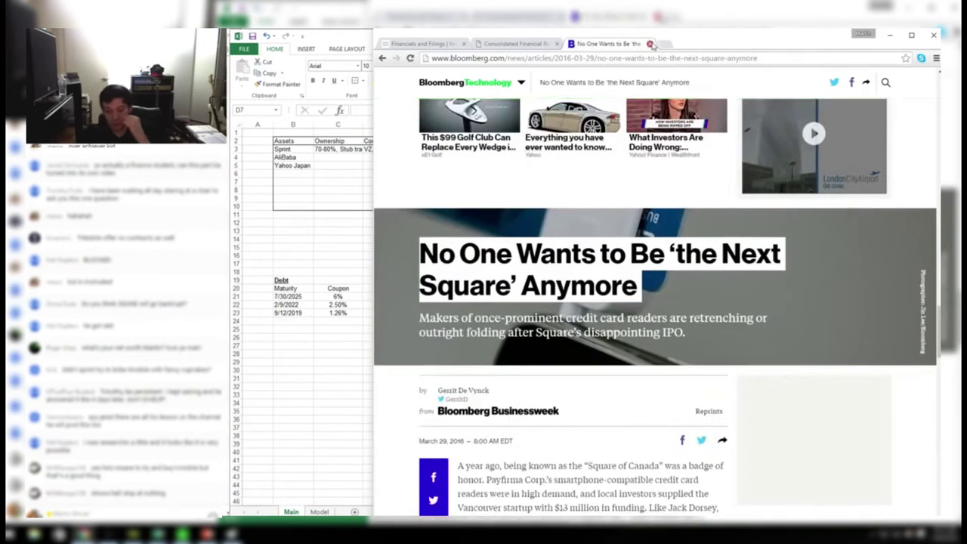
click(651, 44)
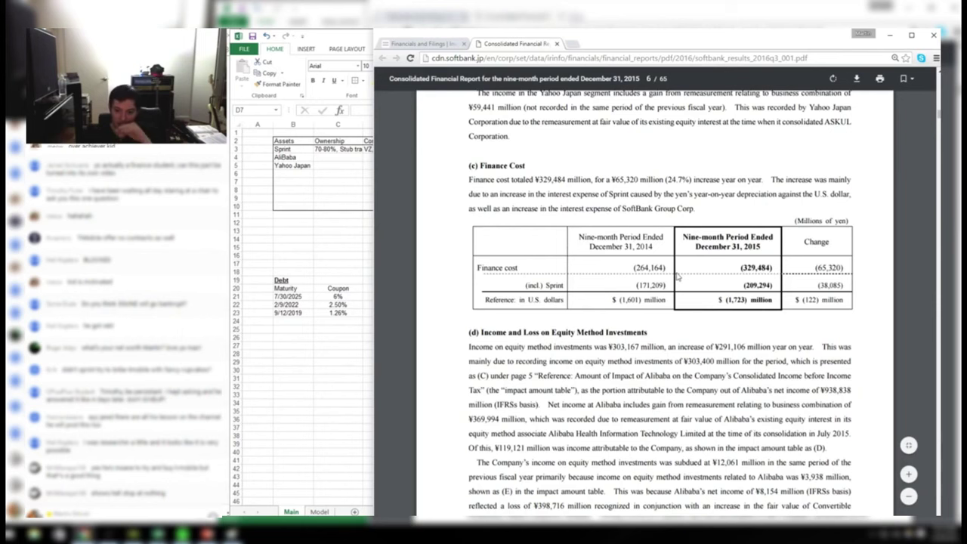
scroll(677, 277, down, 5)
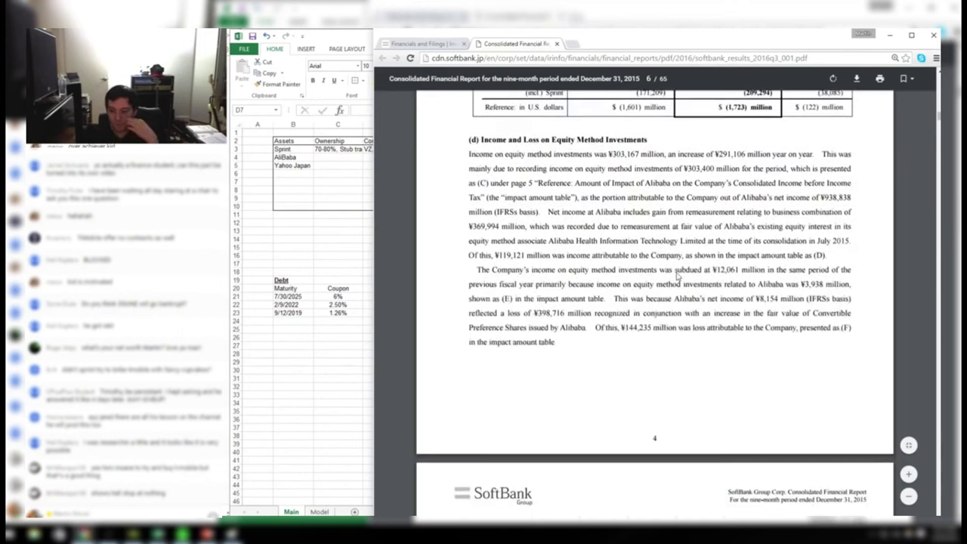
scroll(677, 273, down, 10)
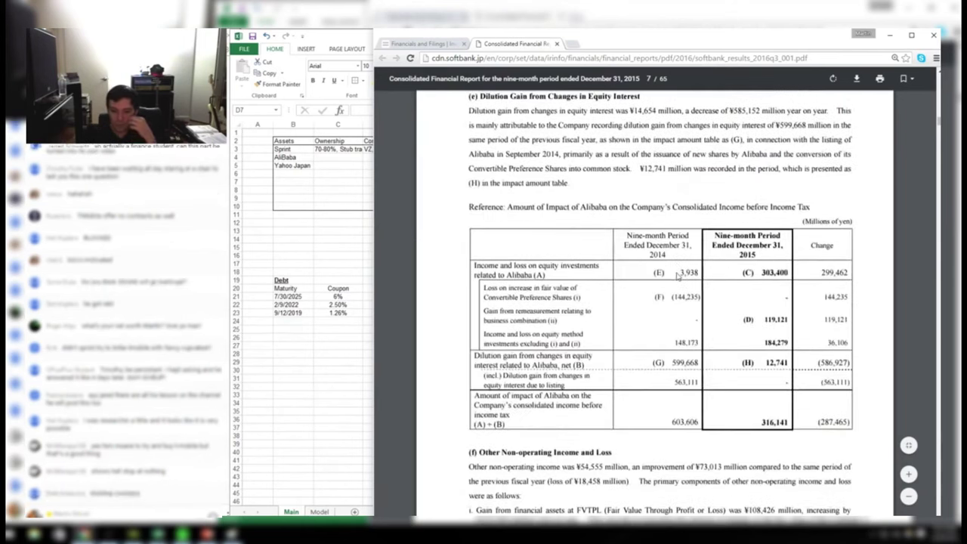
scroll(678, 274, down, 10)
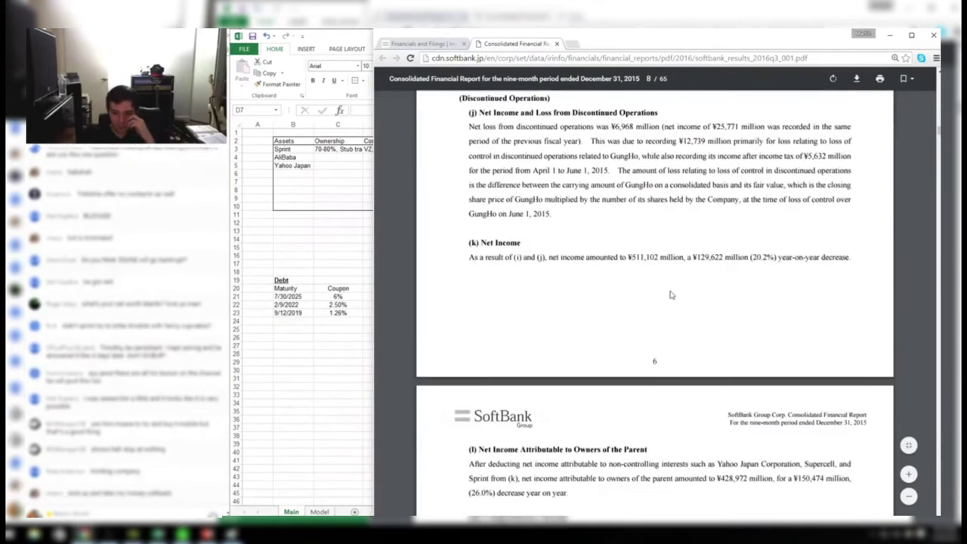
scroll(670, 295, down, 10)
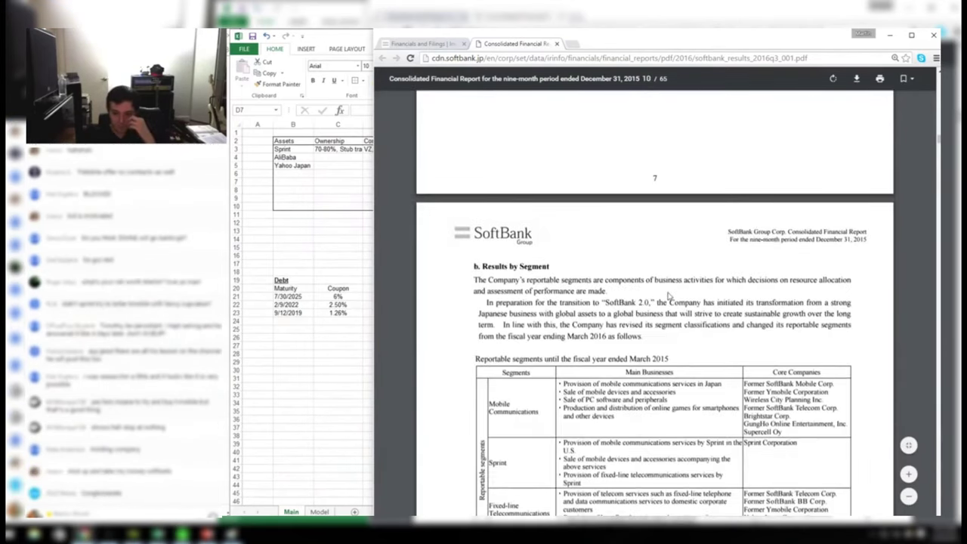
scroll(669, 296, down, 3)
scroll(668, 292, up, 2)
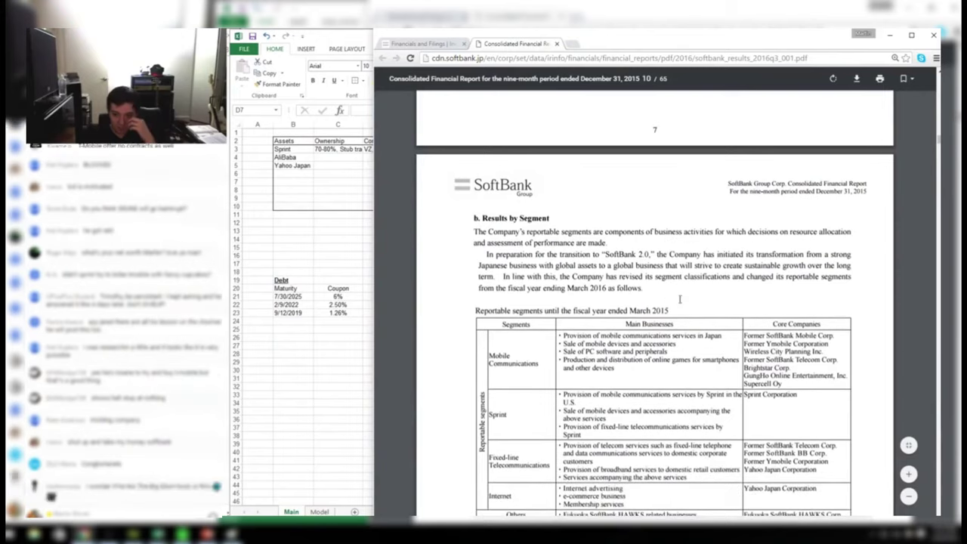
Examine the main businesses and core companies in both reportable segments tables, until March 2015 and for the year ending March 2016.
drag(573, 336, 673, 364)
drag(829, 340, 740, 335)
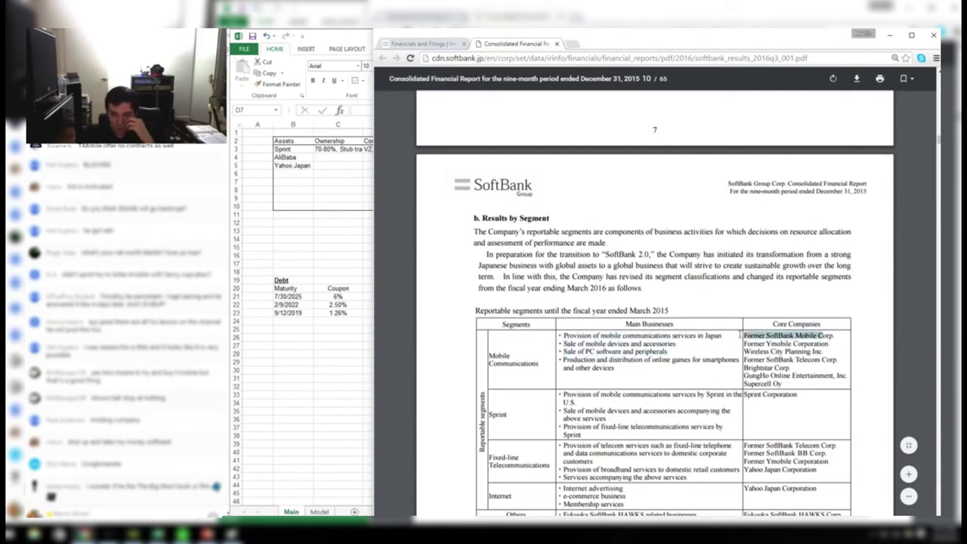
click(783, 384)
drag(784, 384, 739, 336)
click(739, 336)
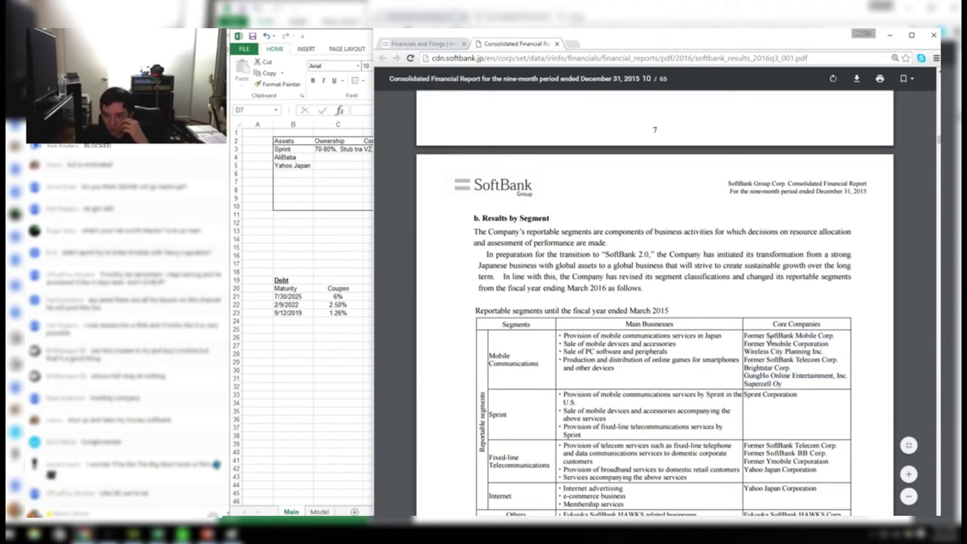
scroll(770, 339, down, 1)
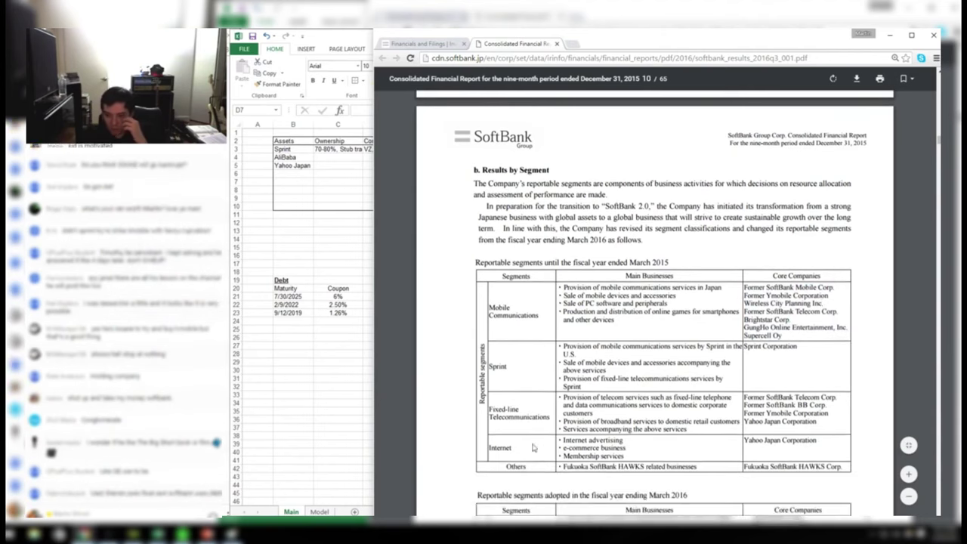
scroll(726, 335, down, 3)
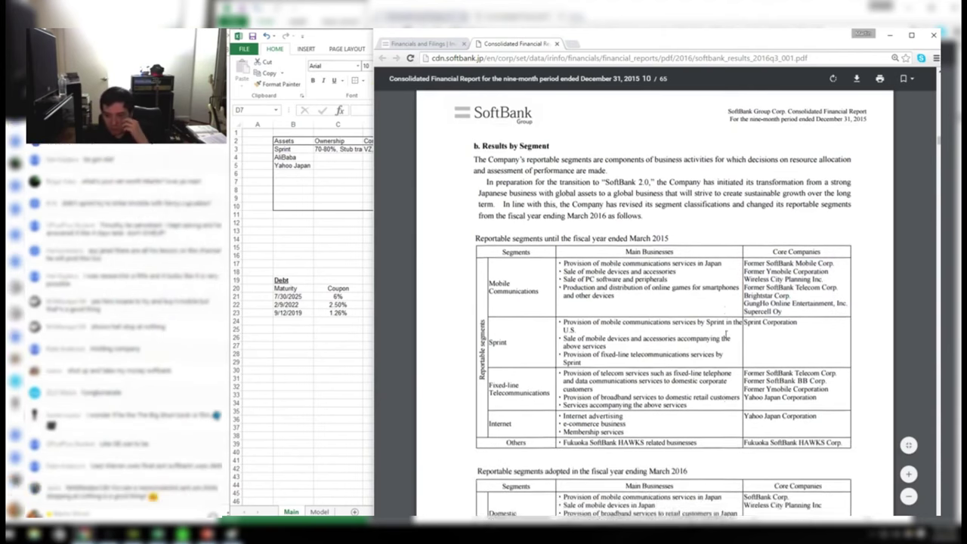
scroll(725, 334, down, 3)
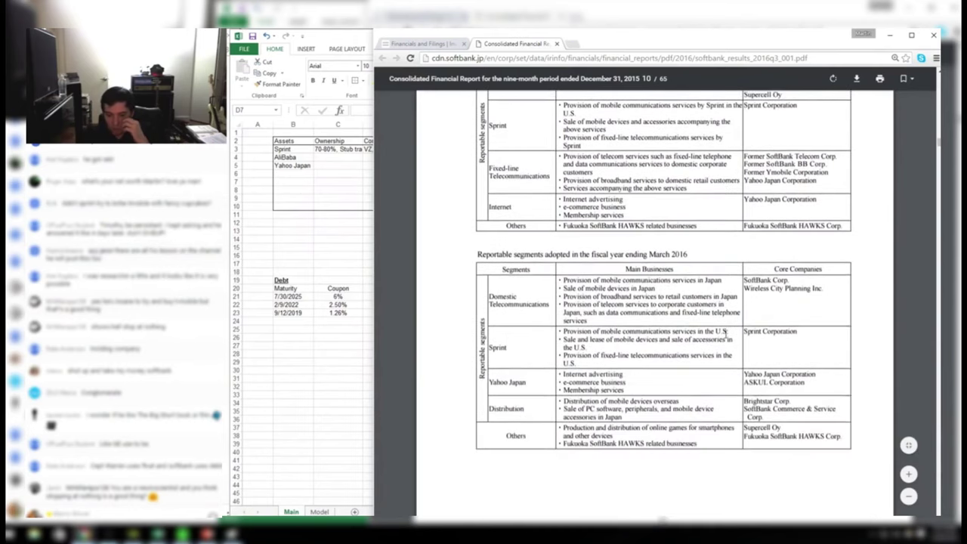
scroll(725, 334, up, 2)
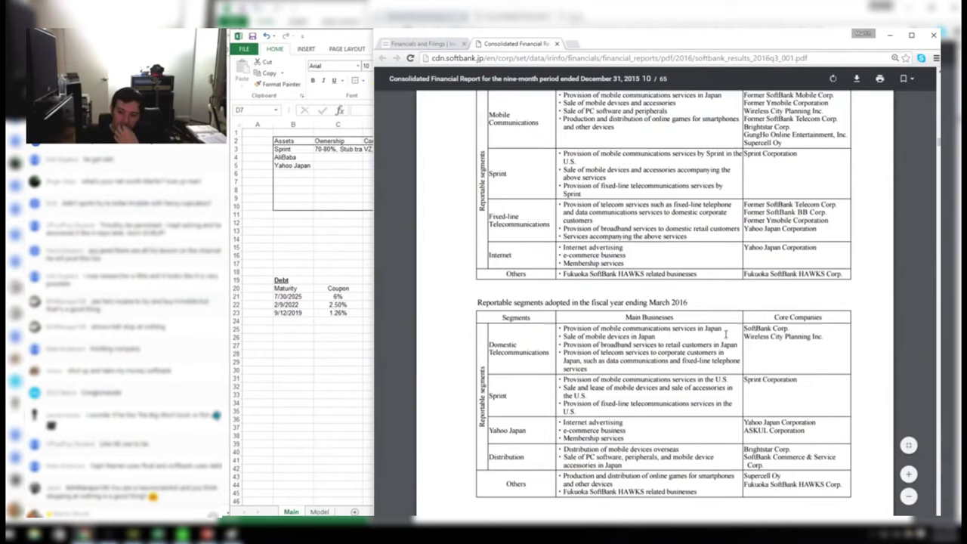
Review the Domestic Telecommunications Segment's results, net sales breakdown and Overview of Operations in the report.
scroll(726, 335, down, 10)
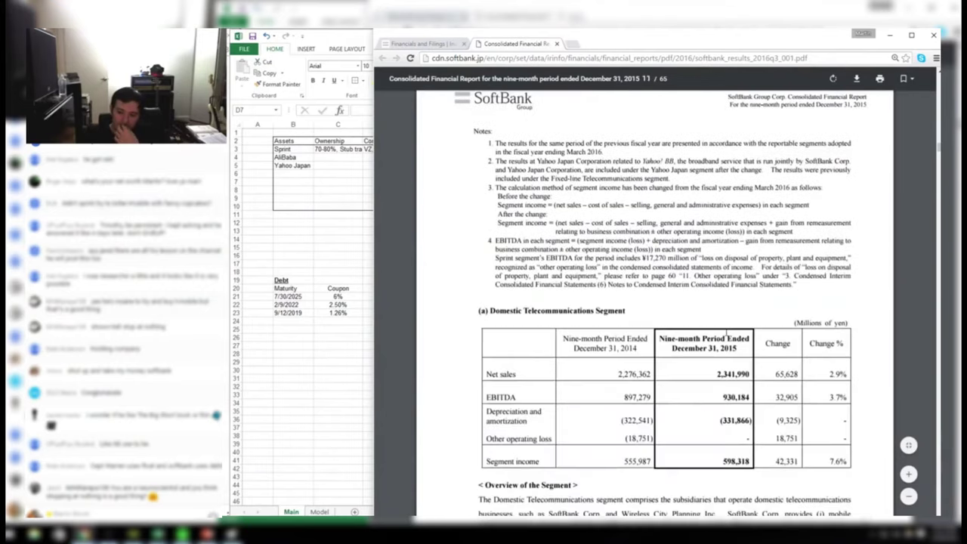
scroll(727, 336, down, 3)
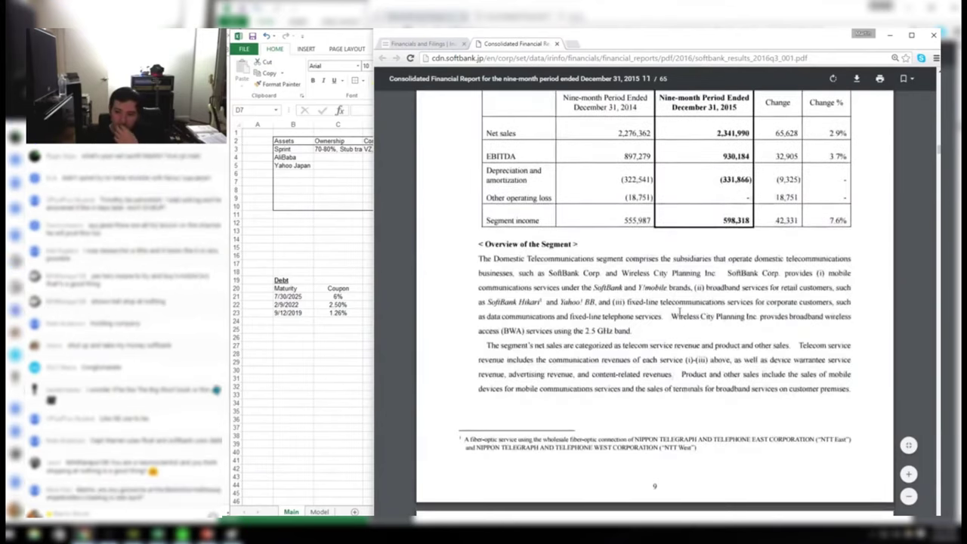
scroll(678, 311, down, 3)
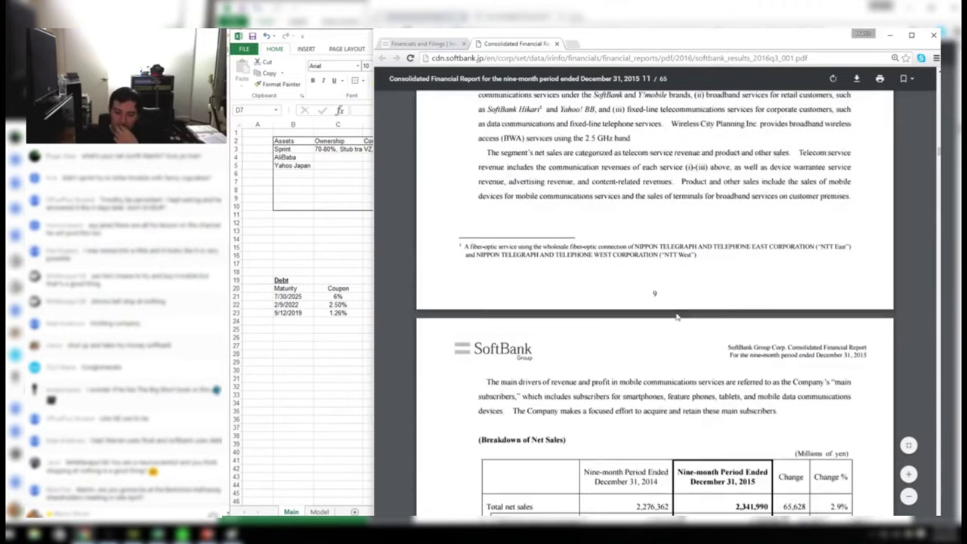
scroll(678, 317, down, 2)
scroll(678, 311, down, 3)
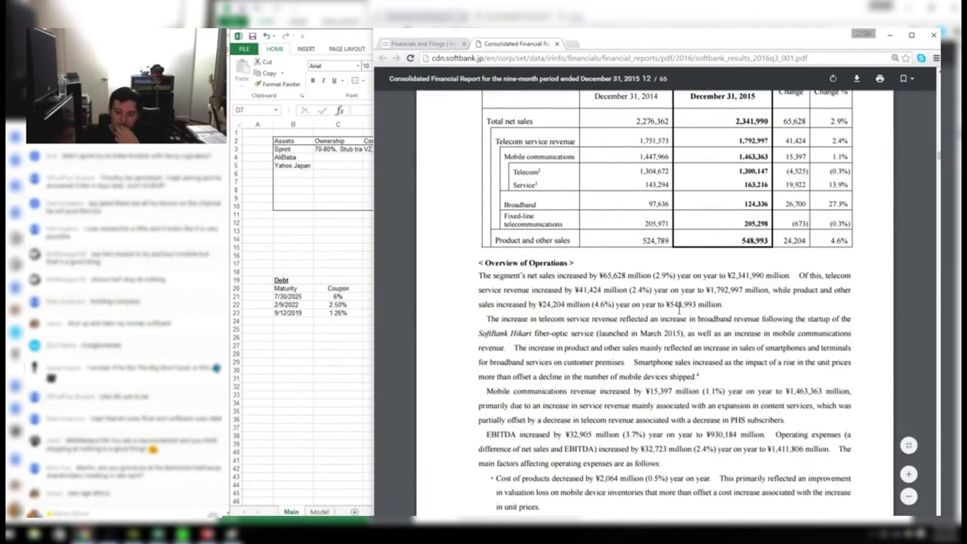
scroll(679, 310, down, 4)
scroll(679, 314, down, 4)
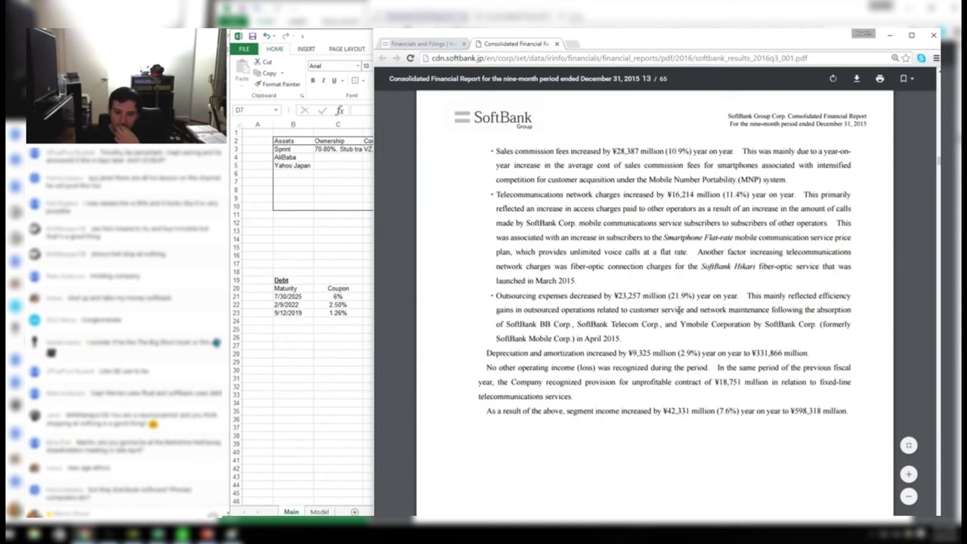
scroll(679, 309, down, 3)
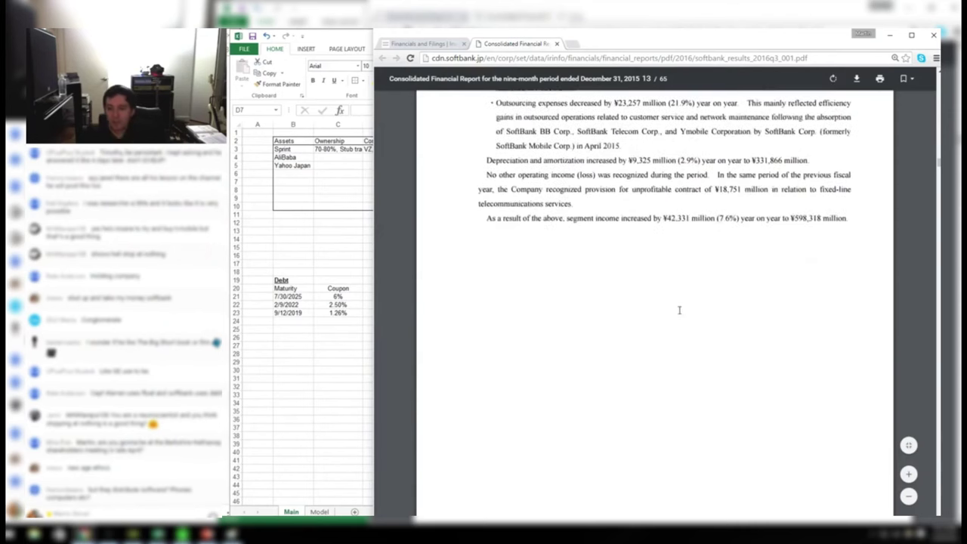
Read the Overview of Business Operations on mobile subscribers, ARPU, units sold, churn rate and broadband service.
scroll(681, 312, down, 4)
scroll(682, 312, down, 3)
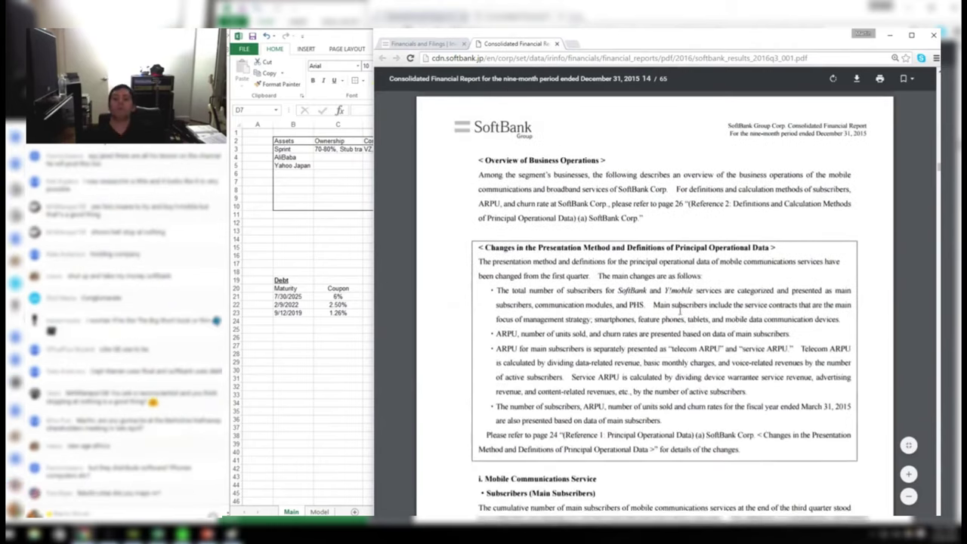
scroll(680, 311, down, 3)
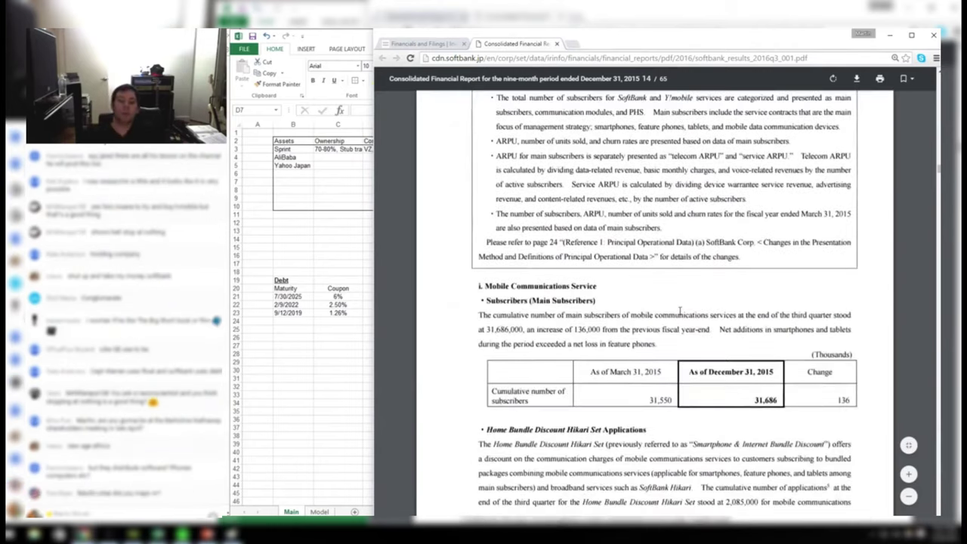
scroll(681, 314, down, 4)
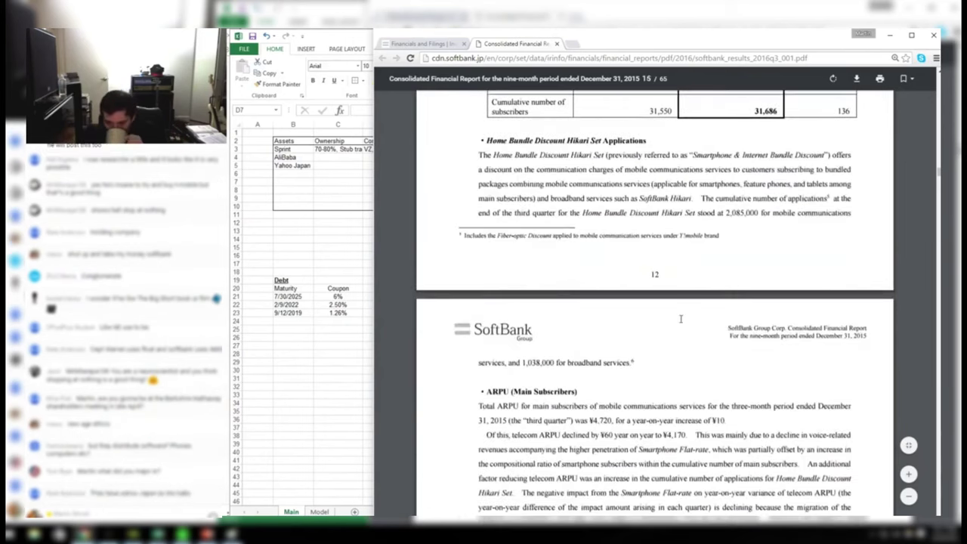
scroll(681, 319, down, 4)
scroll(681, 319, down, 2)
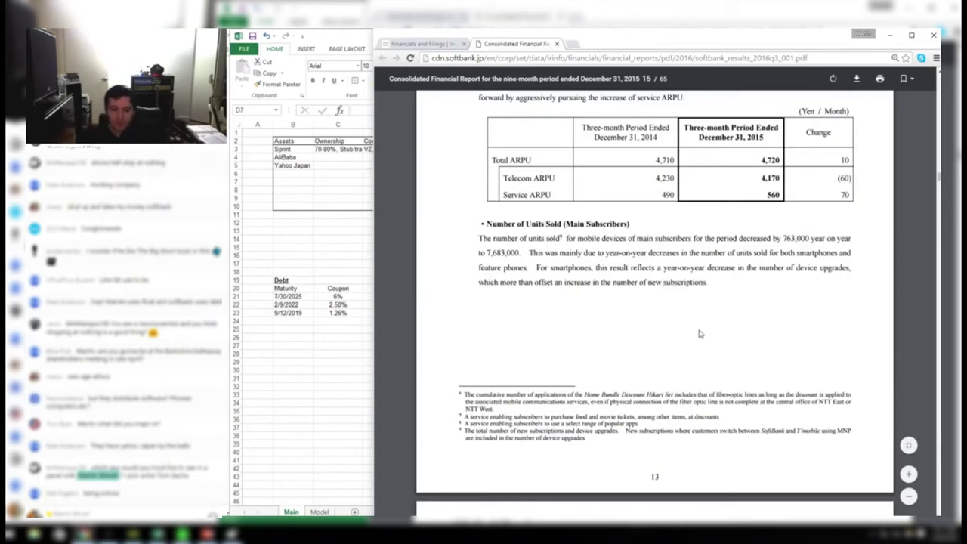
scroll(699, 332, down, 4)
scroll(620, 315, down, 3)
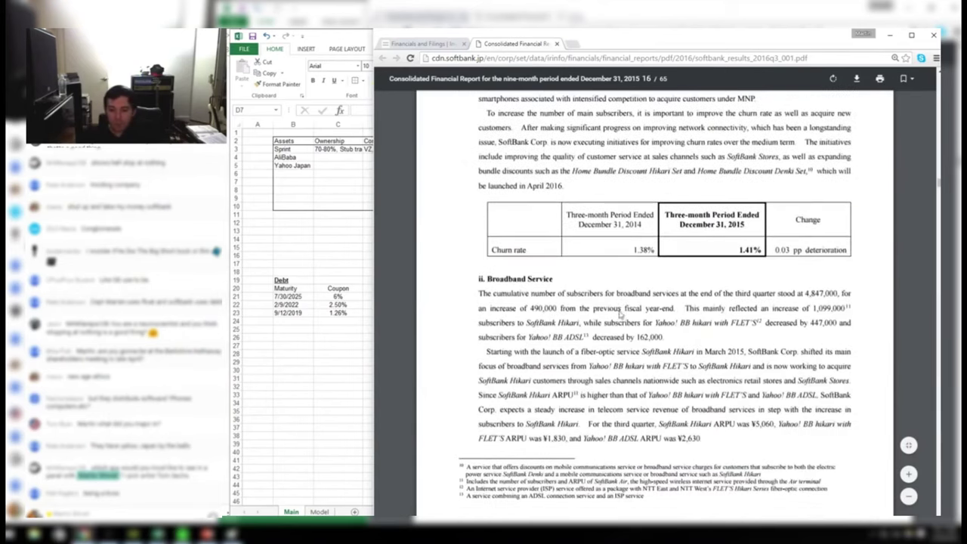
scroll(619, 310, down, 3)
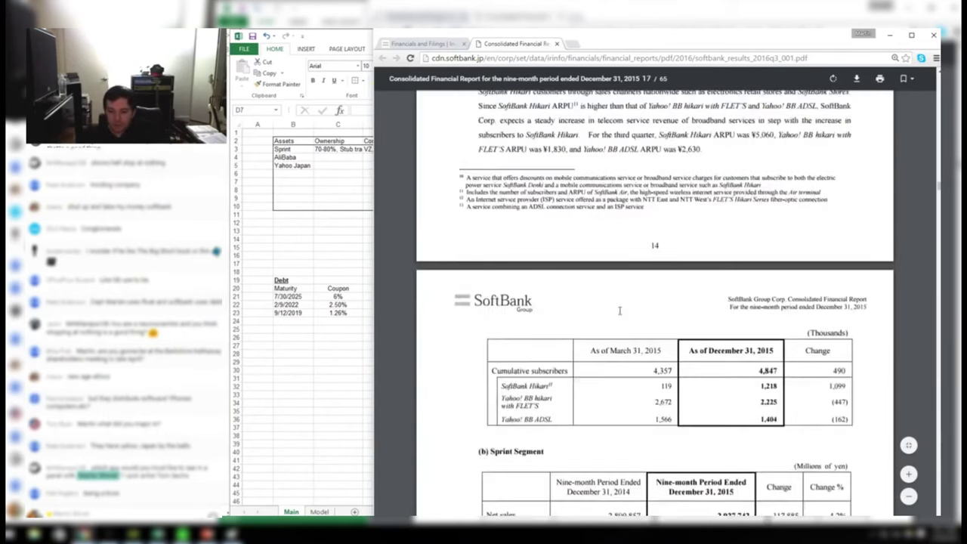
Bring up the report's Sprint Segment results, check the EV row on the workbook's Main sheet and return to the report.
scroll(619, 310, down, 4)
key(alt+Tab)
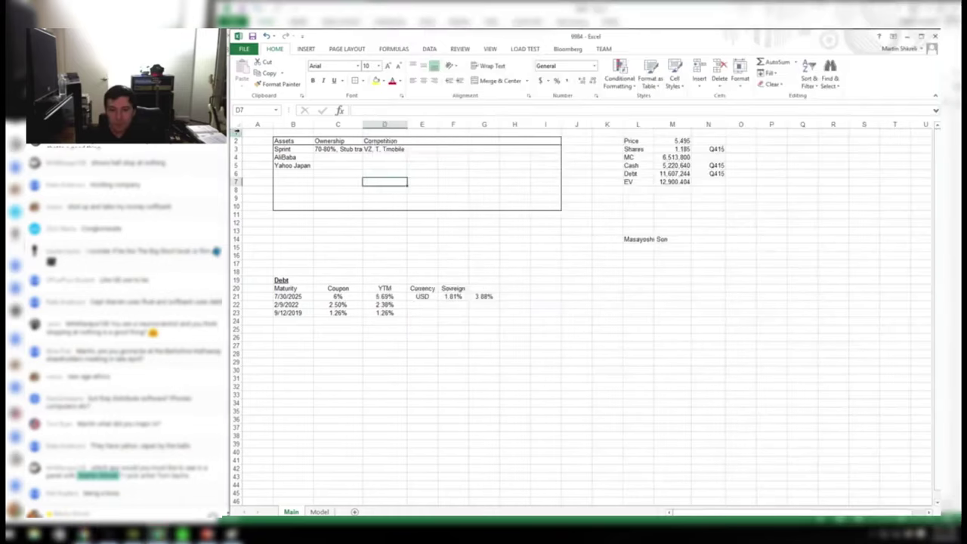
click(675, 182)
click(711, 183)
key(alt+Tab)
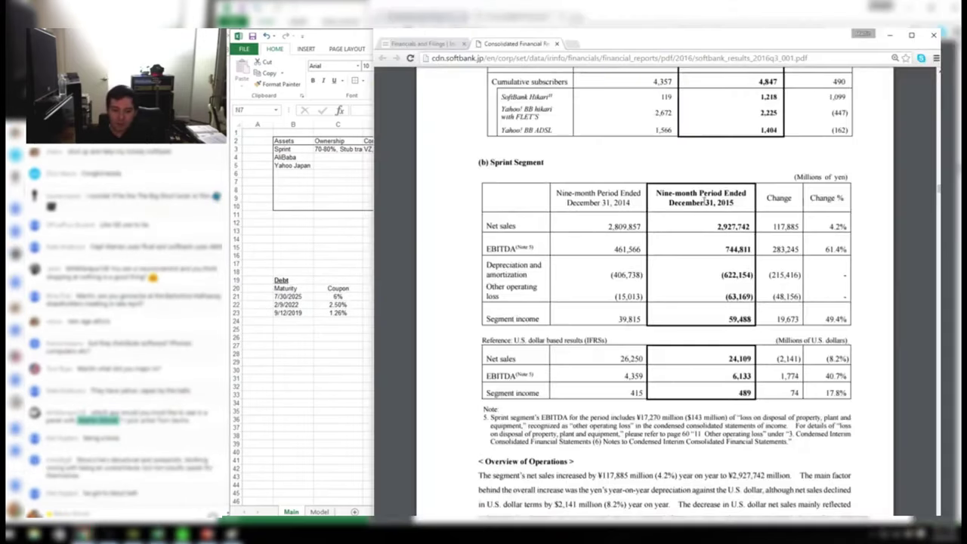
Read the Sprint Segment's Overview of Operations, check the Q315 net income on the workbook's Model sheet and return to the report.
scroll(605, 269, down, 4)
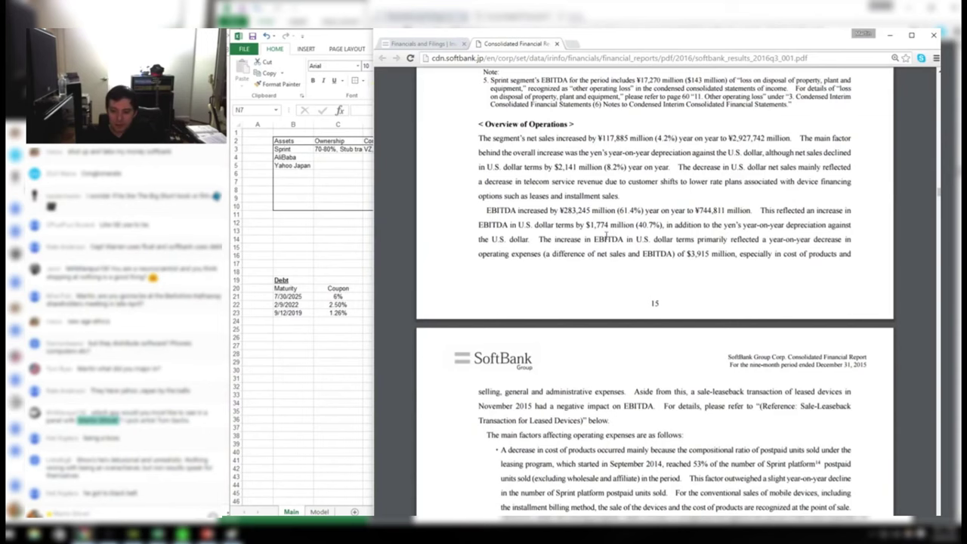
key(alt+Tab)
click(319, 512)
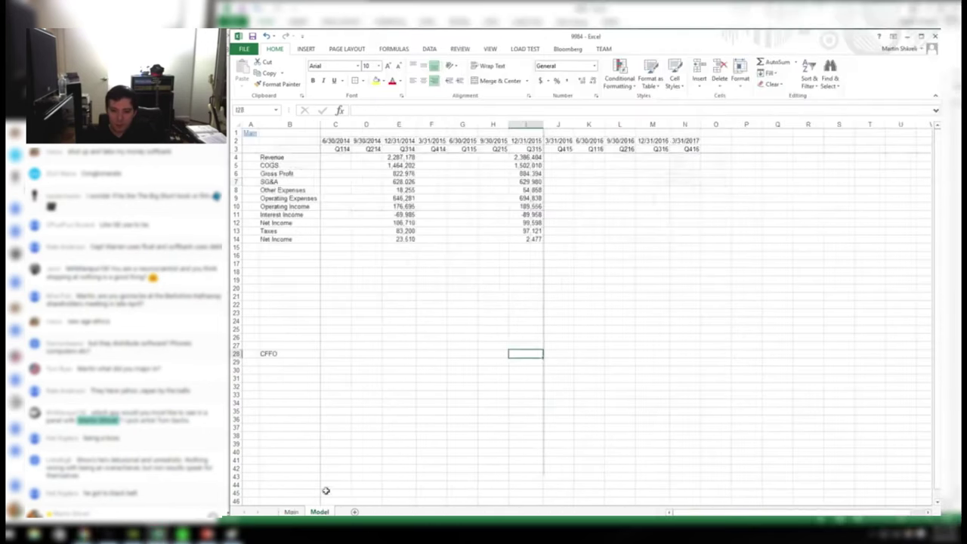
click(525, 257)
click(525, 239)
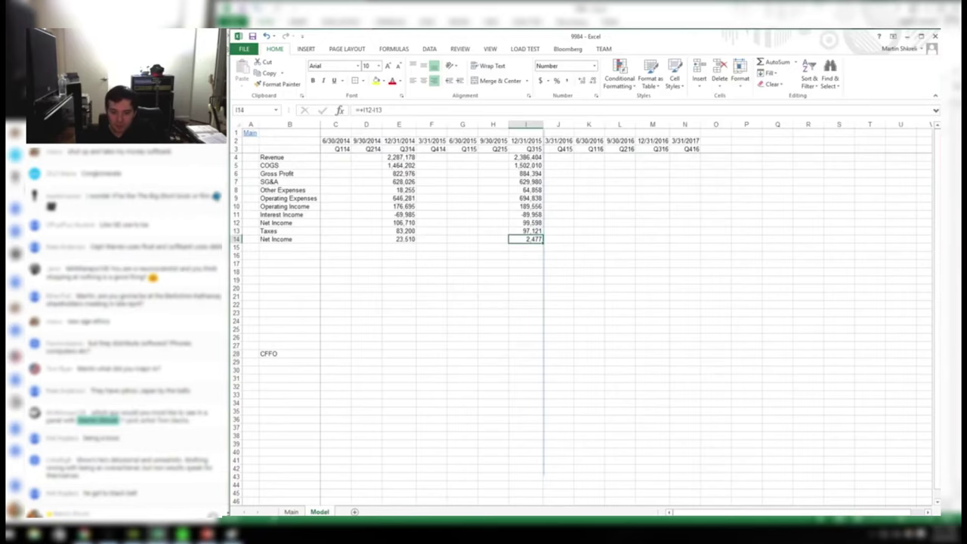
click(291, 512)
key(alt+Tab)
Read the Sprint Segment's operating expense factors, handset sale-leaseback treatment and subscriber numbers in the report.
scroll(691, 302, down, 5)
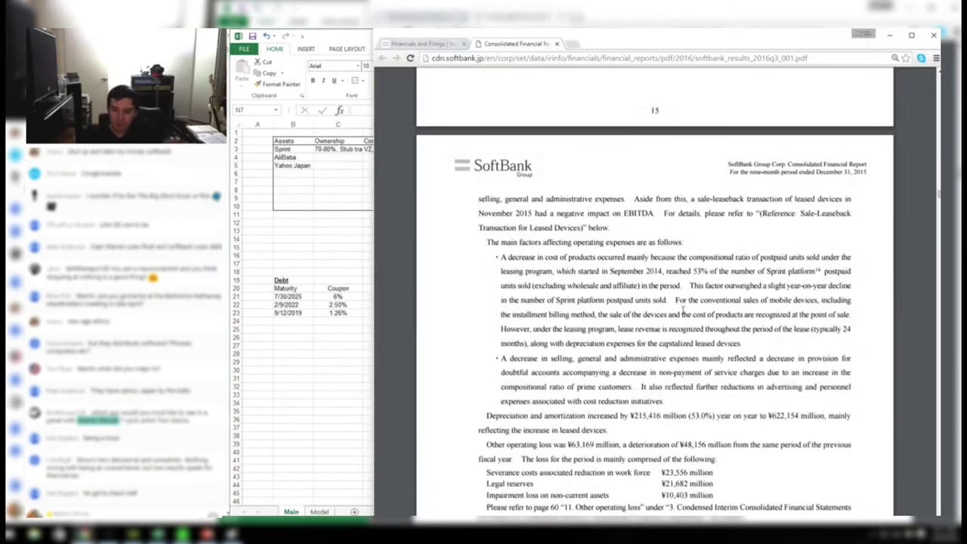
scroll(703, 280, down, 4)
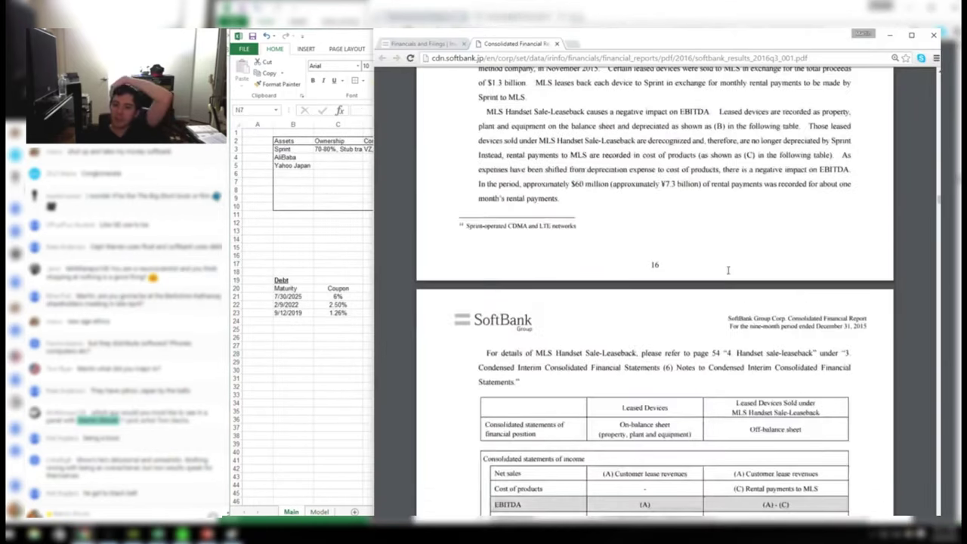
scroll(731, 270, down, 3)
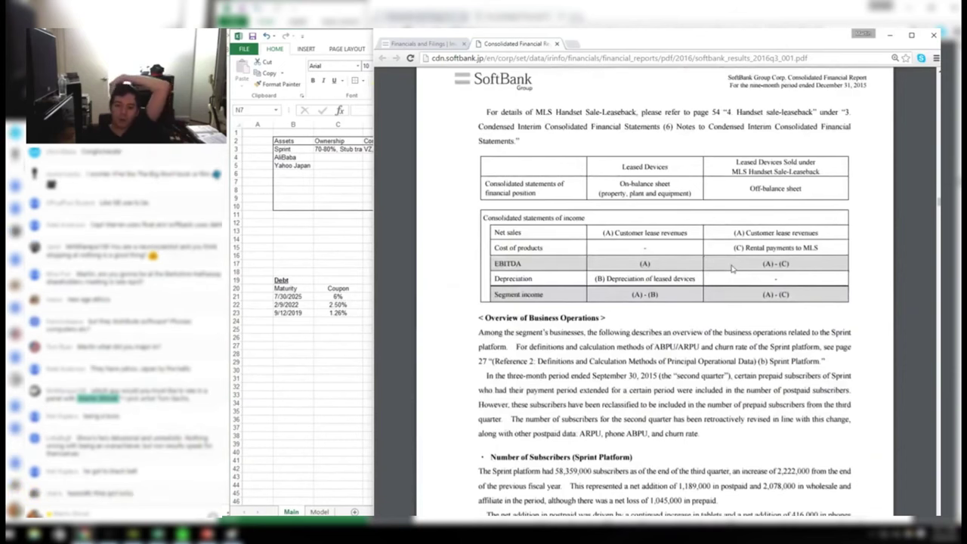
scroll(731, 269, down, 1)
scroll(732, 269, down, 3)
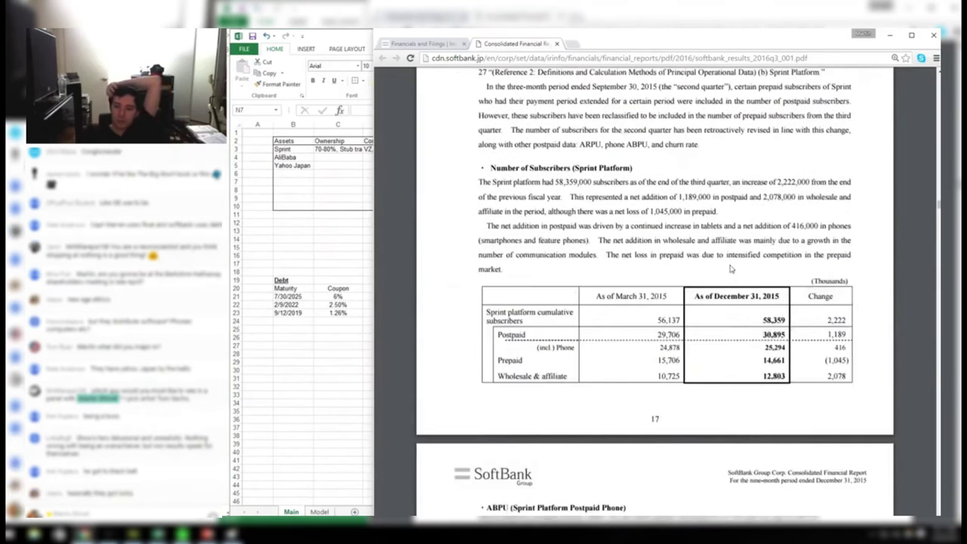
scroll(731, 268, down, 3)
Review Sprint's cost reduction and liquidity initiatives, plus the Yahoo Japan and Distribution segment results.
scroll(714, 280, down, 8)
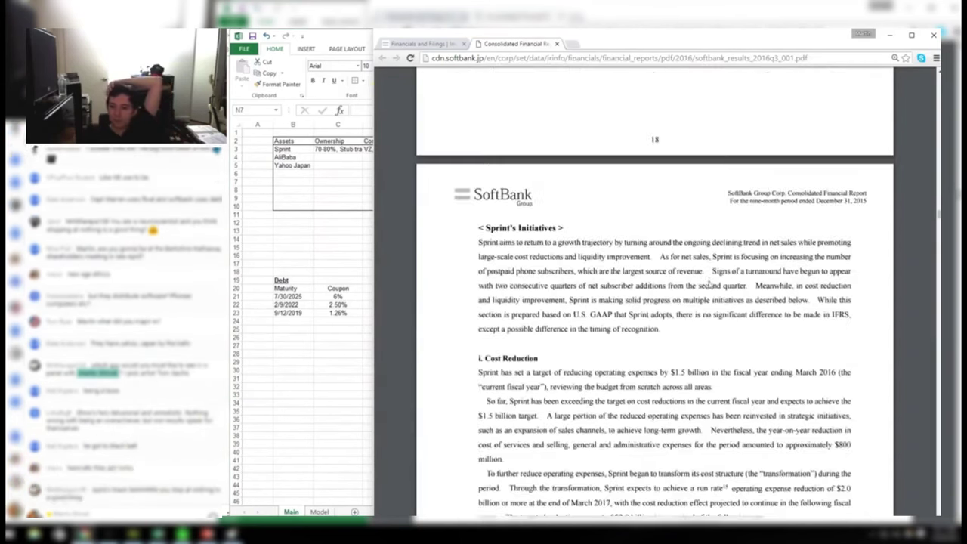
scroll(709, 281, down, 8)
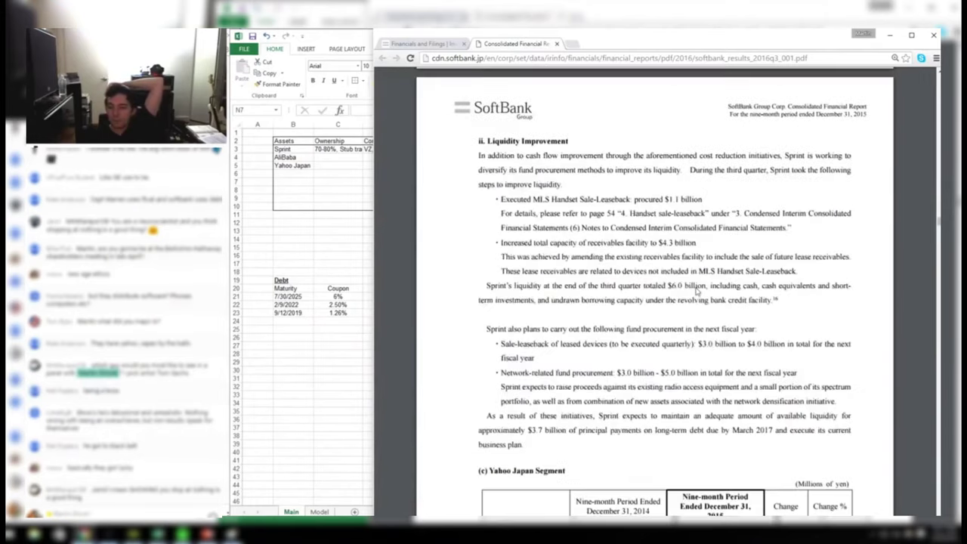
scroll(697, 288, down, 8)
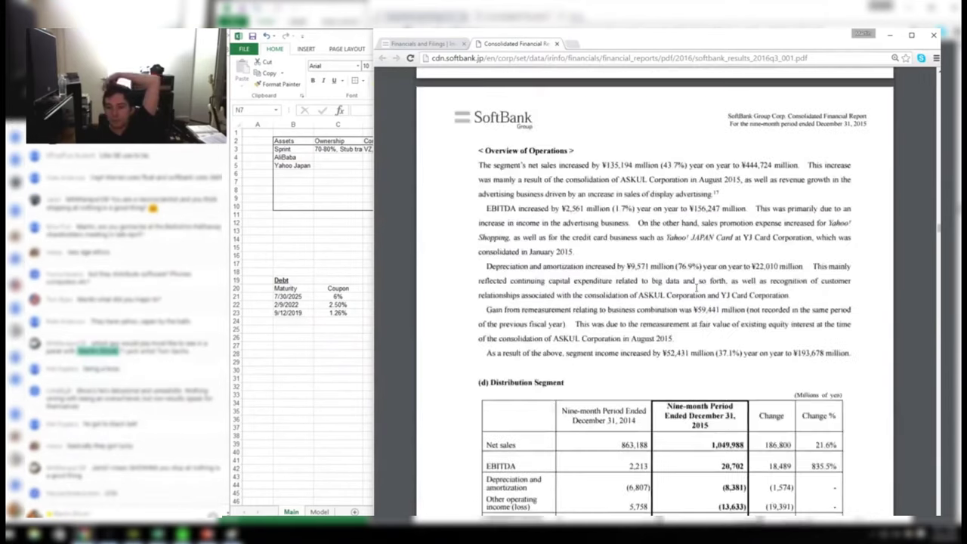
scroll(696, 288, down, 4)
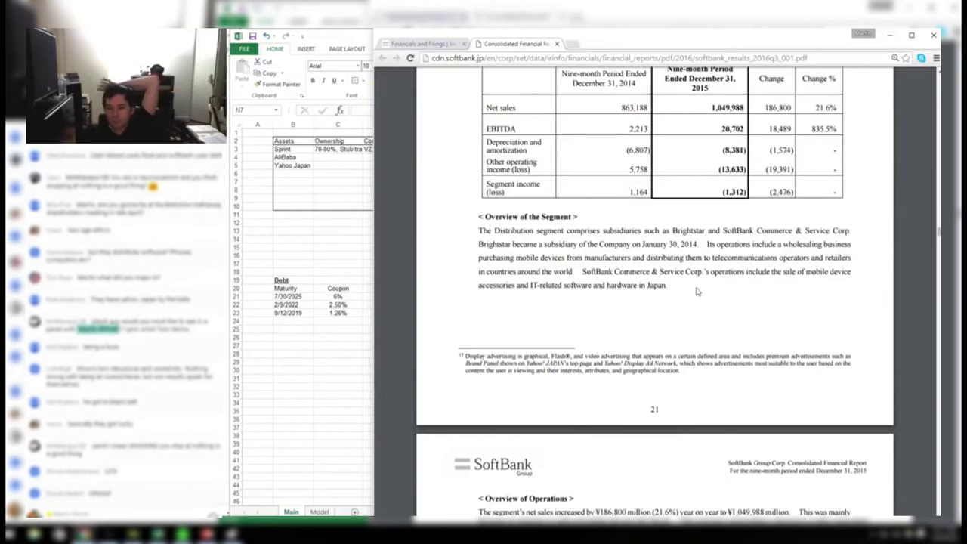
scroll(697, 291, down, 4)
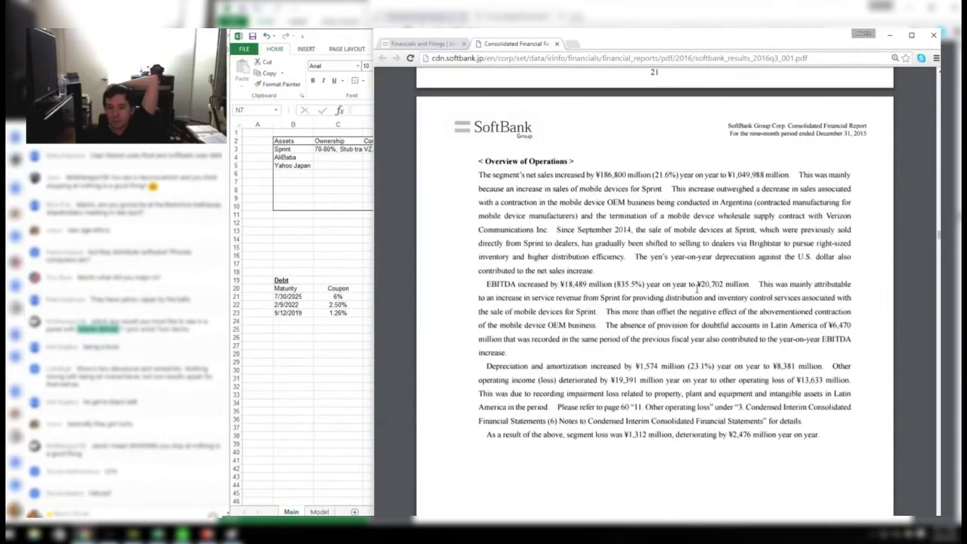
Look through the Principal Operational Data for SoftBank Corp. and the Sprint platform, including its definitions and calculation methods.
scroll(696, 290, down, 8)
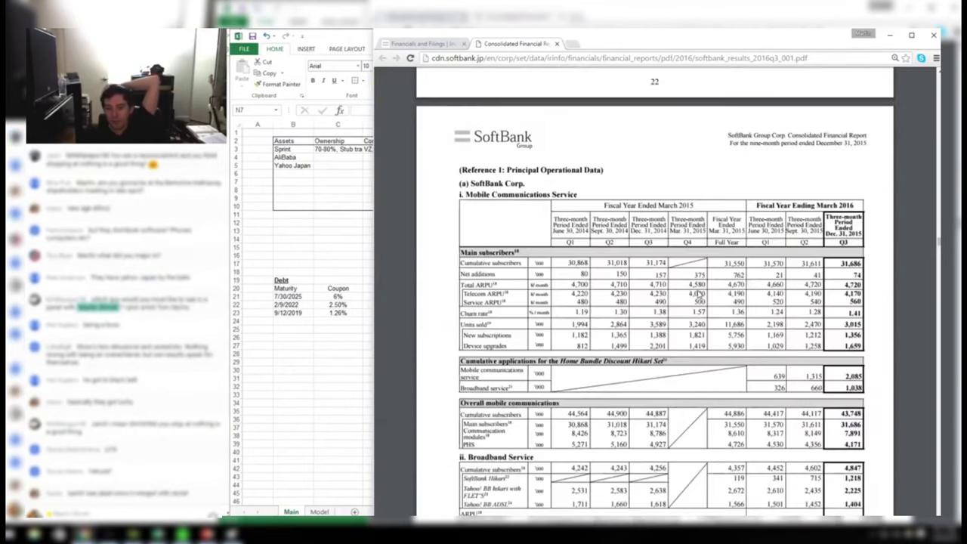
scroll(700, 289, down, 10)
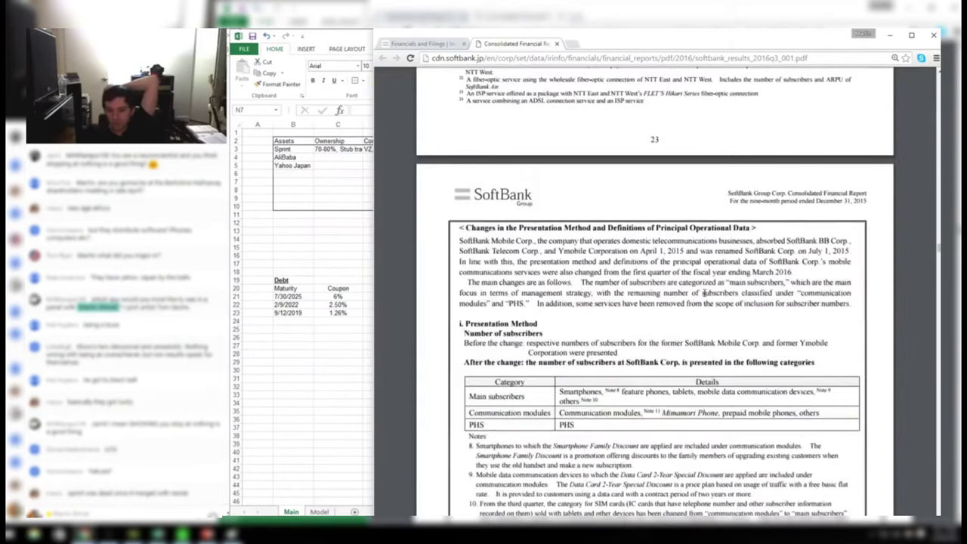
scroll(704, 293, down, 10)
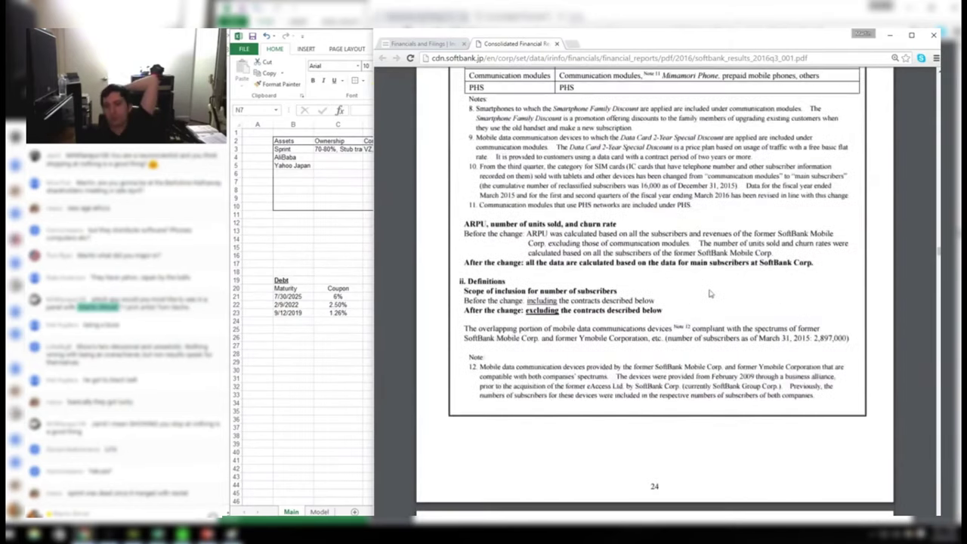
scroll(696, 299, down, 10)
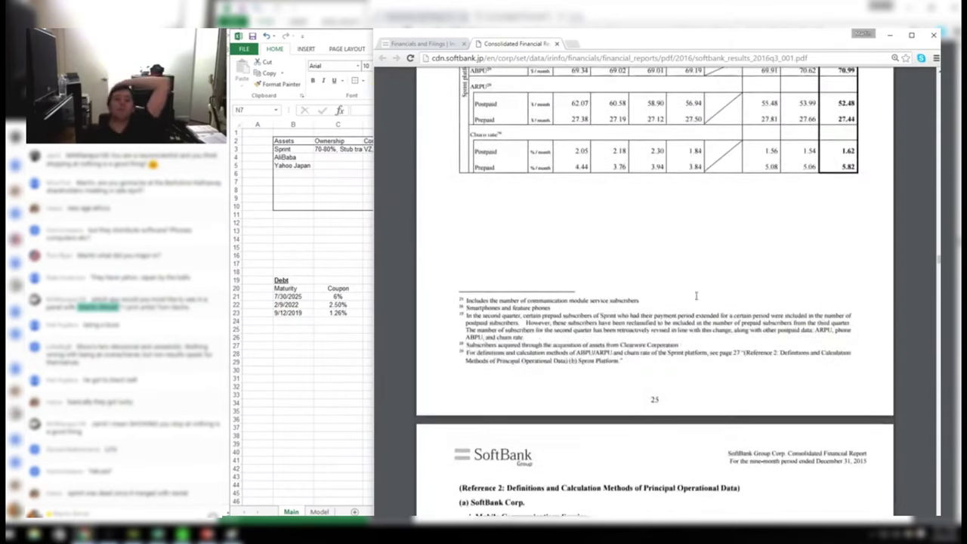
scroll(694, 302, up, 4)
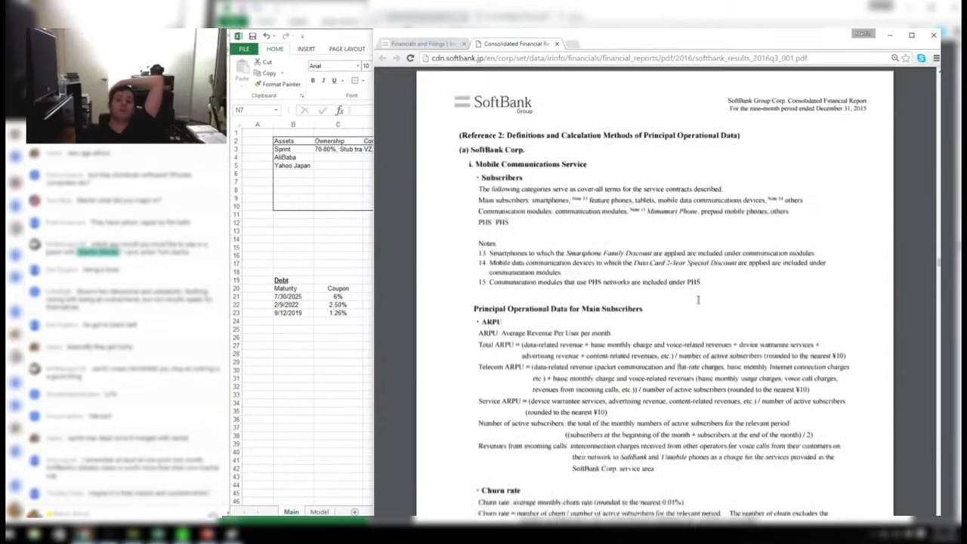
scroll(698, 300, down, 6)
scroll(698, 300, down, 5)
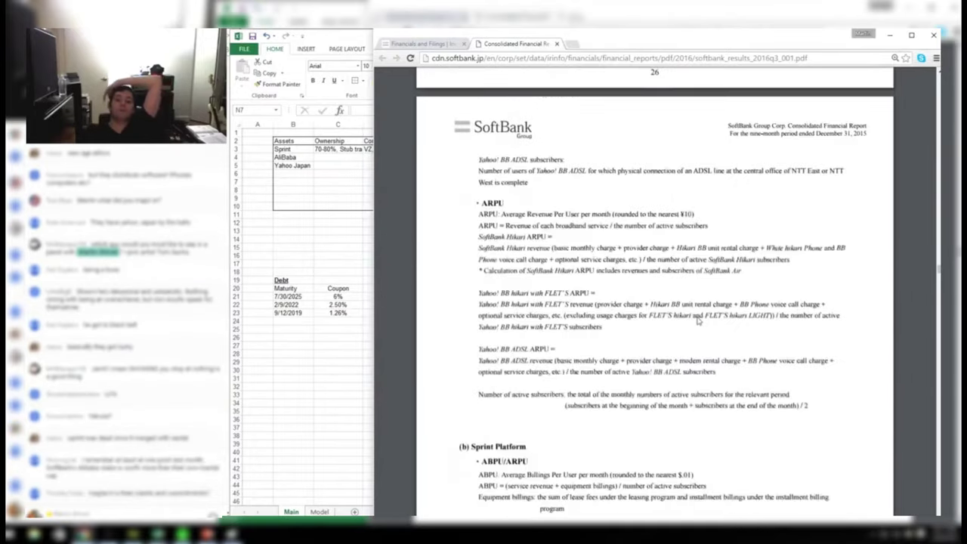
scroll(697, 316, down, 6)
Review the depreciation and amortization table by segment and the tables of assets, liabilities and equity attributable to owners.
scroll(697, 315, down, 10)
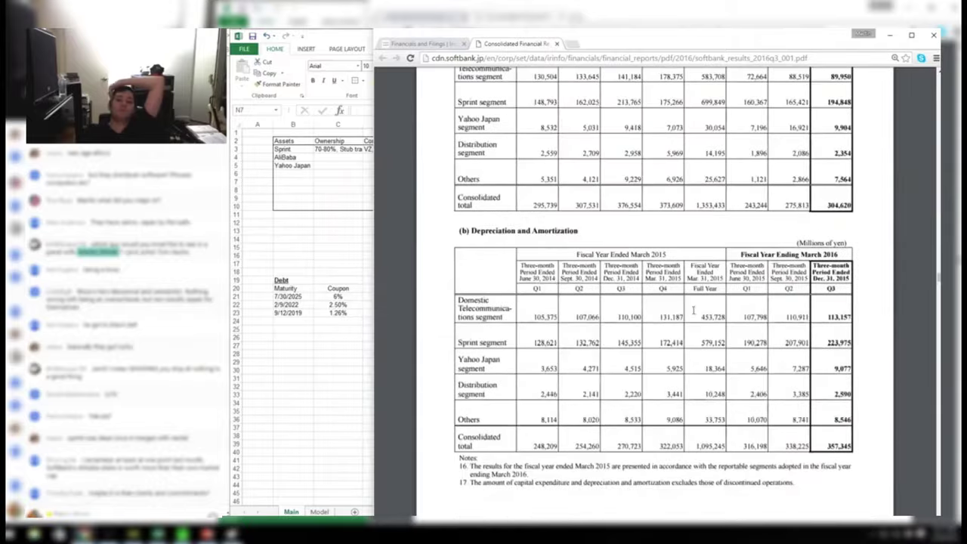
scroll(696, 300, down, 9)
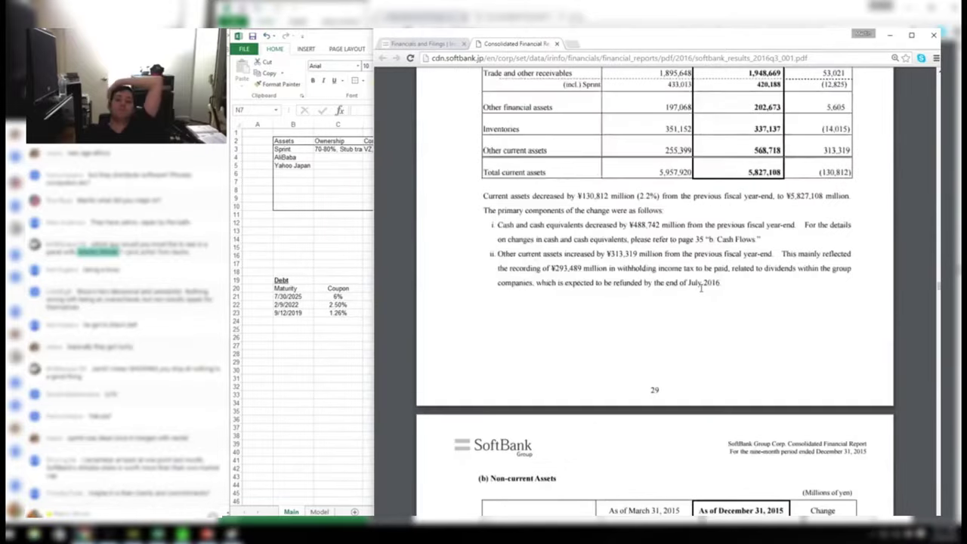
scroll(703, 293, down, 8)
scroll(702, 292, down, 15)
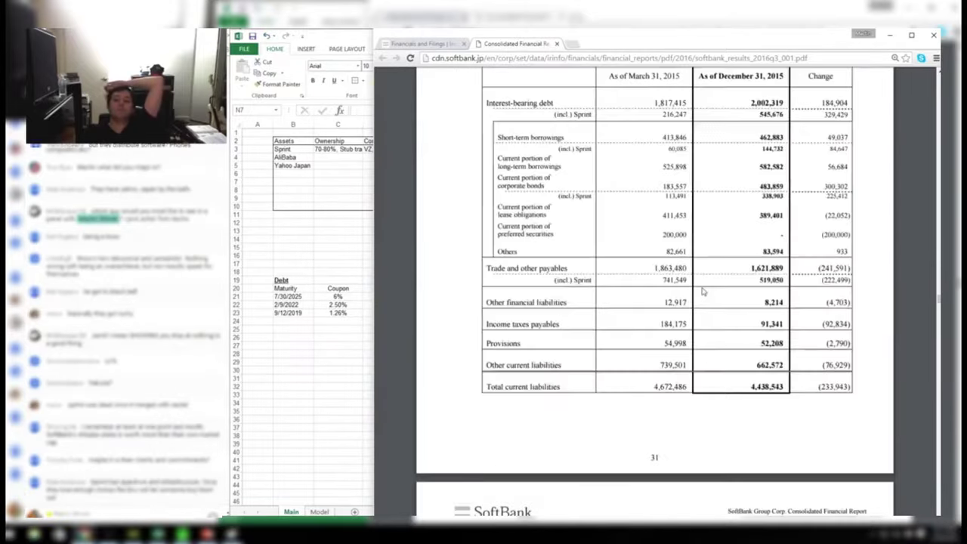
scroll(704, 291, up, 3)
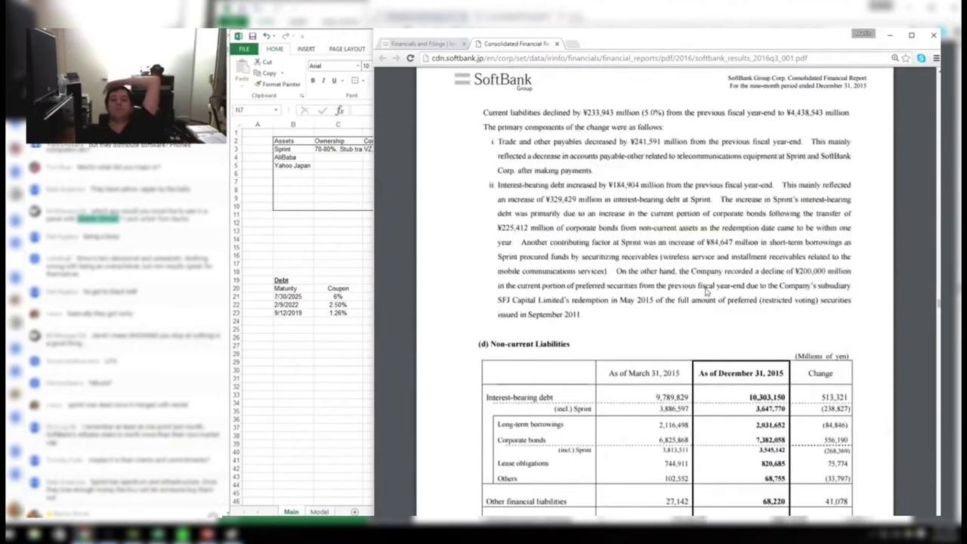
scroll(705, 294, down, 15)
scroll(715, 282, down, 15)
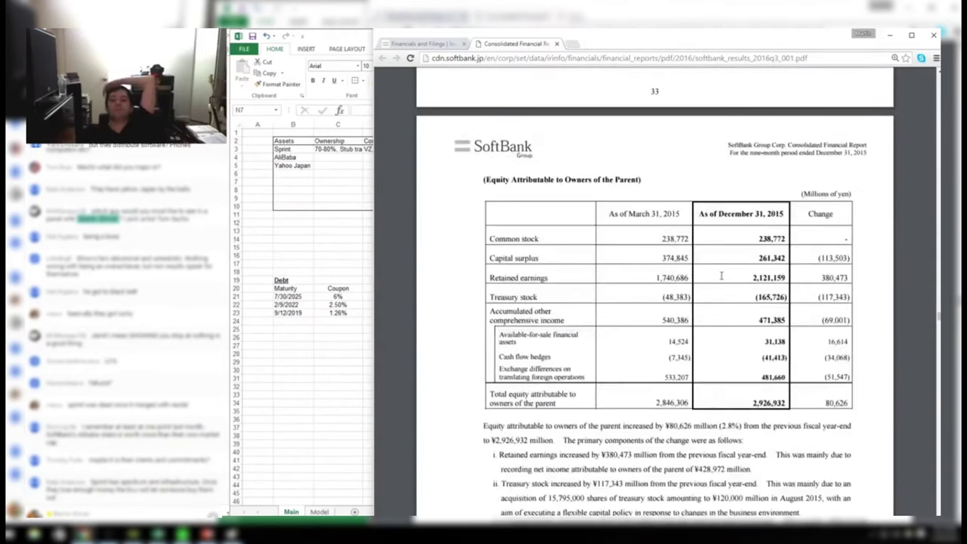
Read the cash flow discussion, the results forecast statement and the Notes to Summary Information.
scroll(715, 282, down, 20)
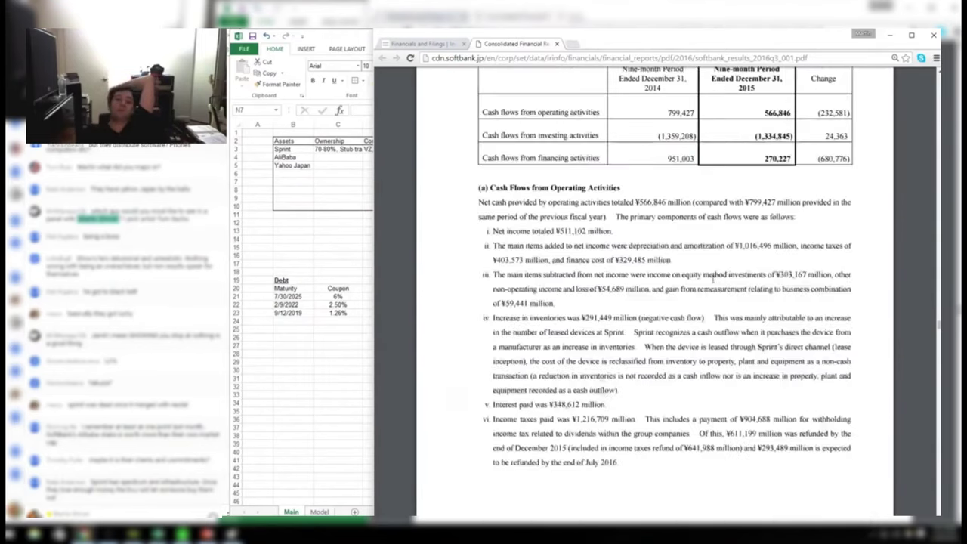
scroll(693, 281, down, 15)
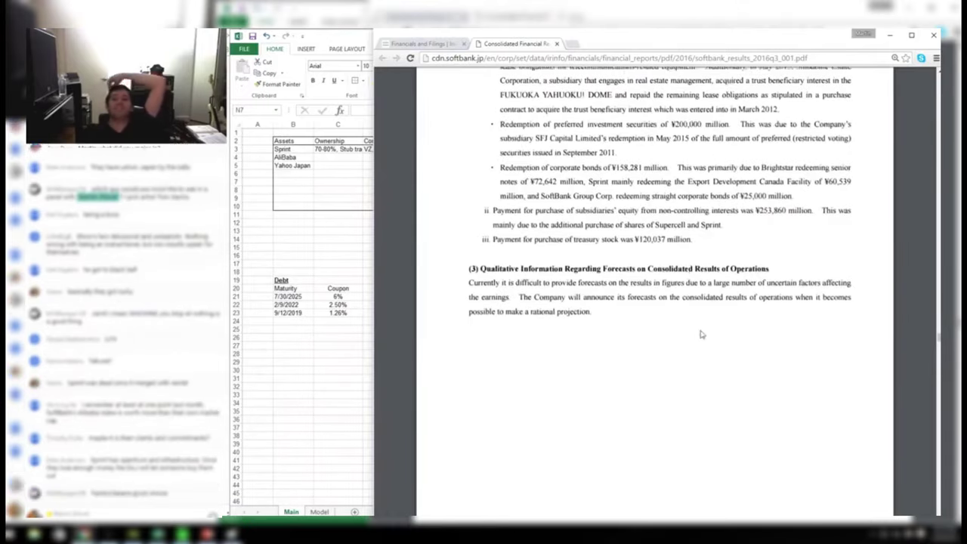
scroll(693, 350, up, 5)
scroll(701, 330, down, 10)
scroll(702, 330, down, 5)
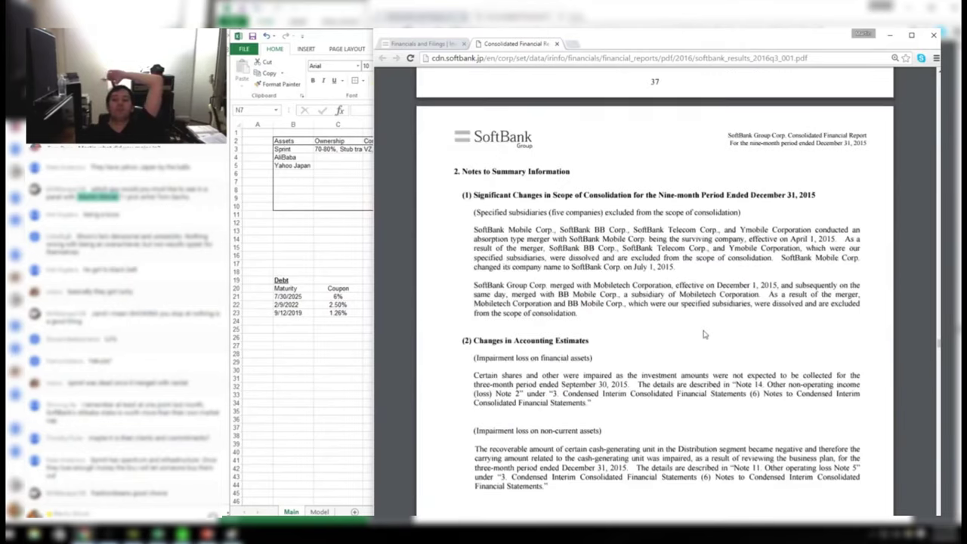
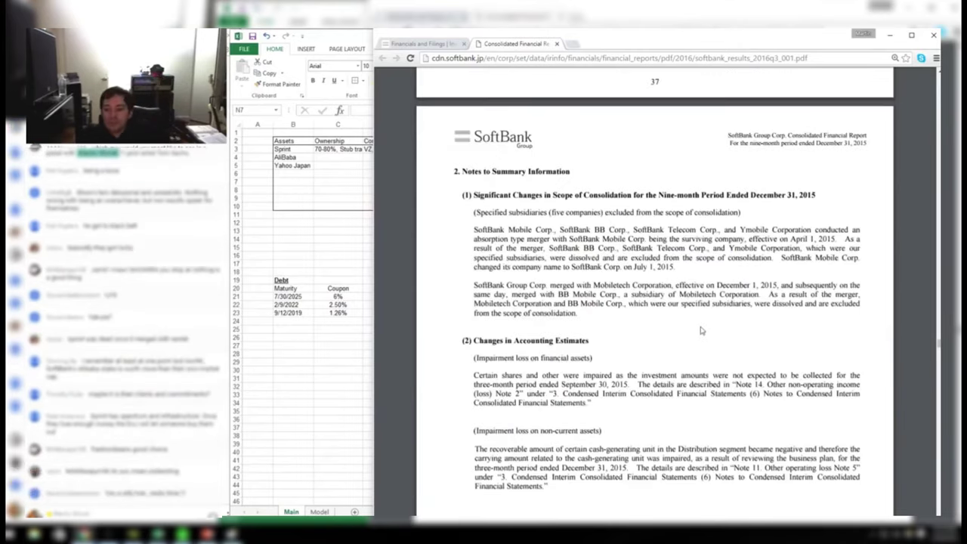
Go back over the components of the investing and financing cash flows, including debt proceeds, repayments and bond redemptions.
scroll(701, 333, up, 6)
scroll(694, 307, up, 7)
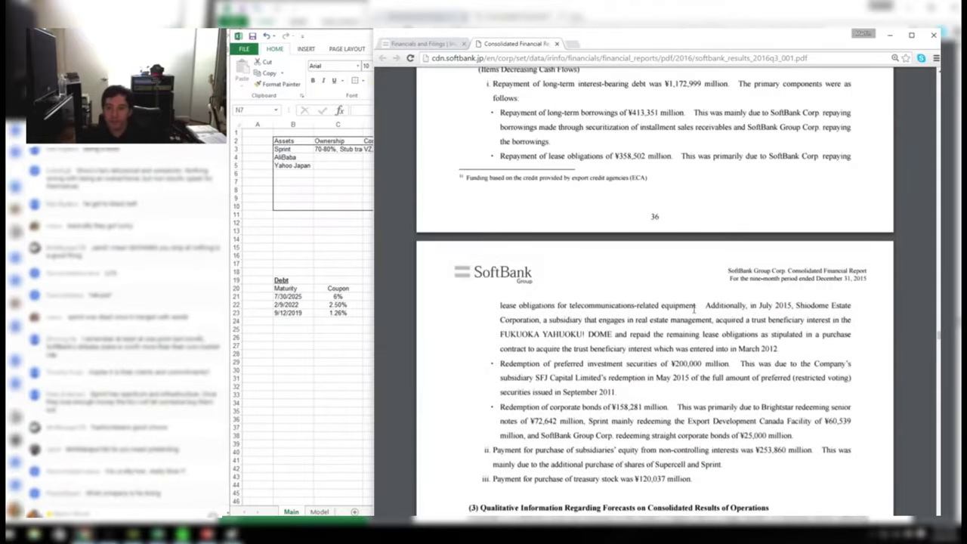
scroll(700, 319, down, 2)
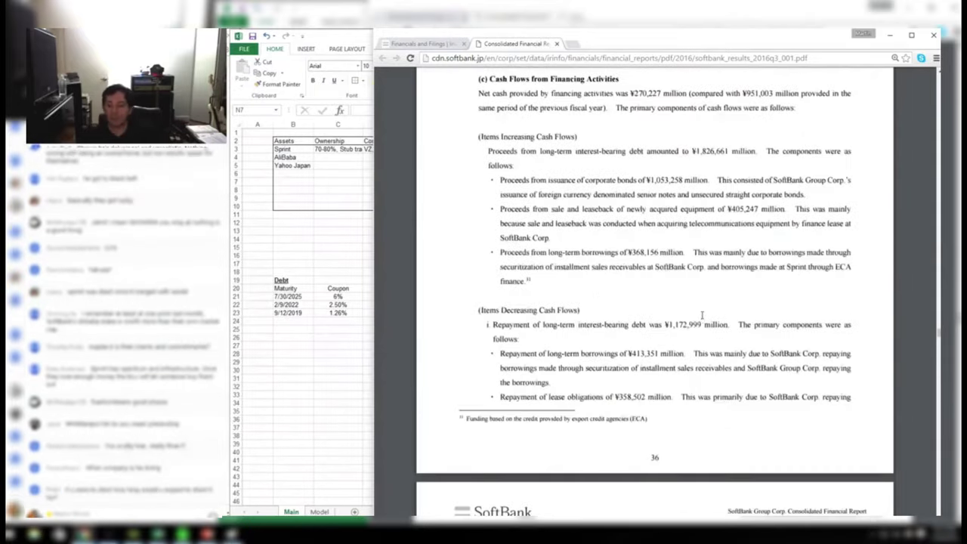
scroll(702, 315, up, 3)
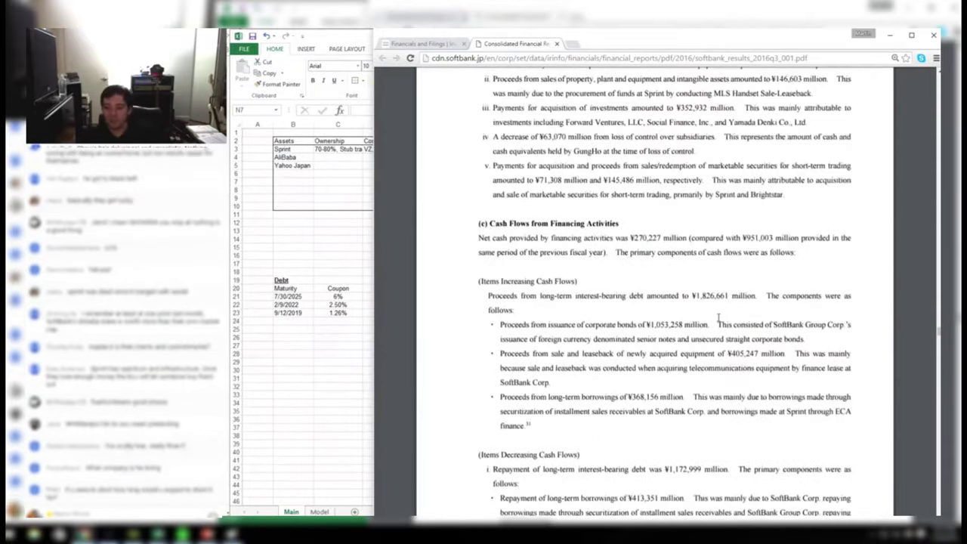
scroll(719, 317, down, 15)
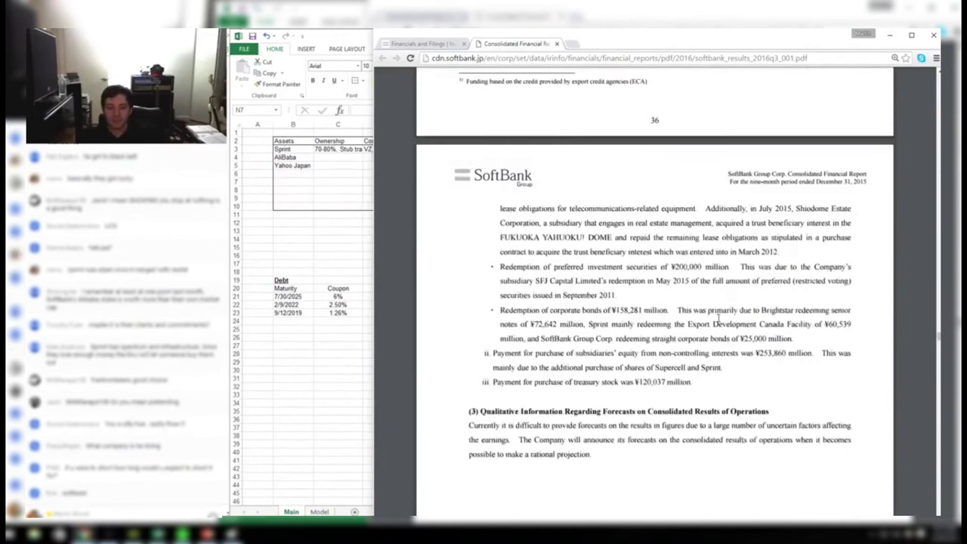
scroll(718, 323, down, 12)
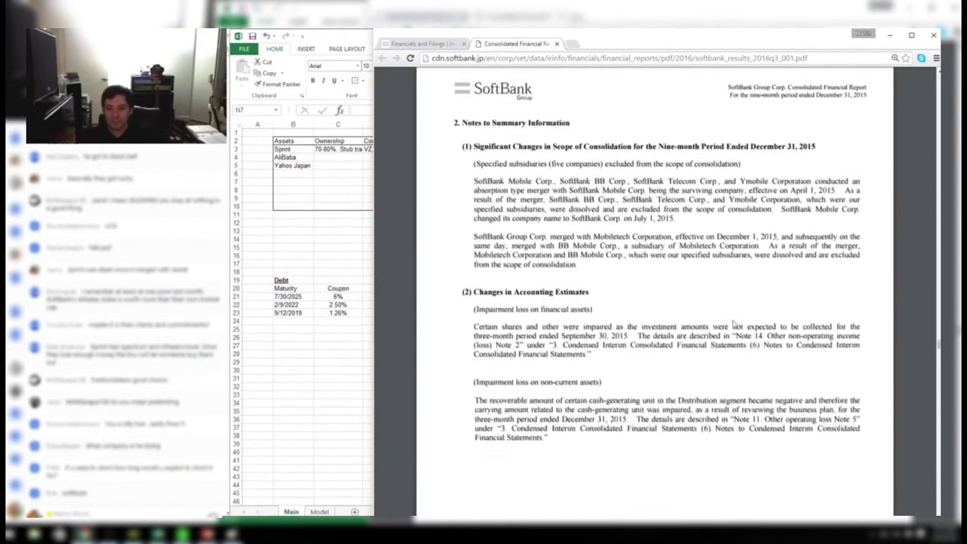
Examine the Condensed Interim Consolidated Statements of Financial Position and highlight the investments accounted for using the equity method.
scroll(732, 323, down, 10)
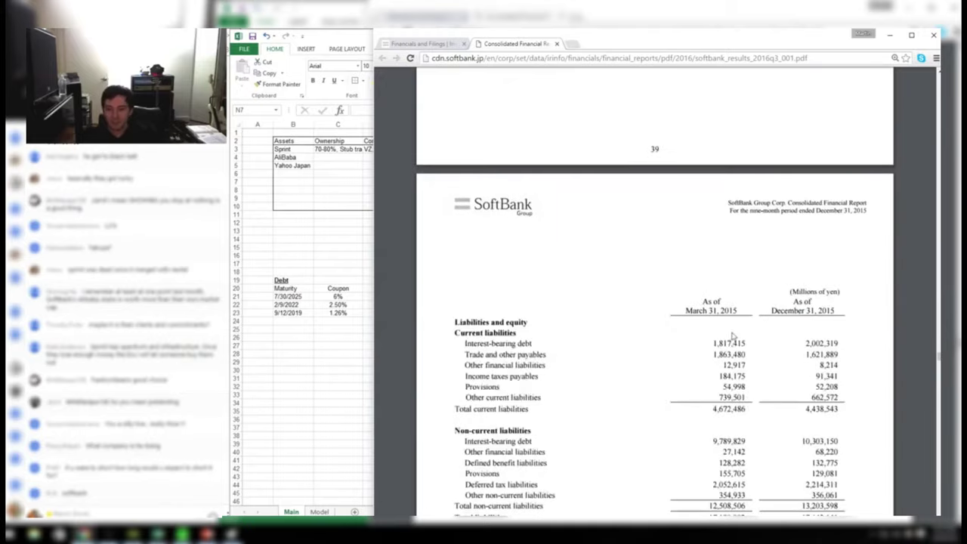
scroll(731, 328, up, 10)
scroll(731, 328, up, 4)
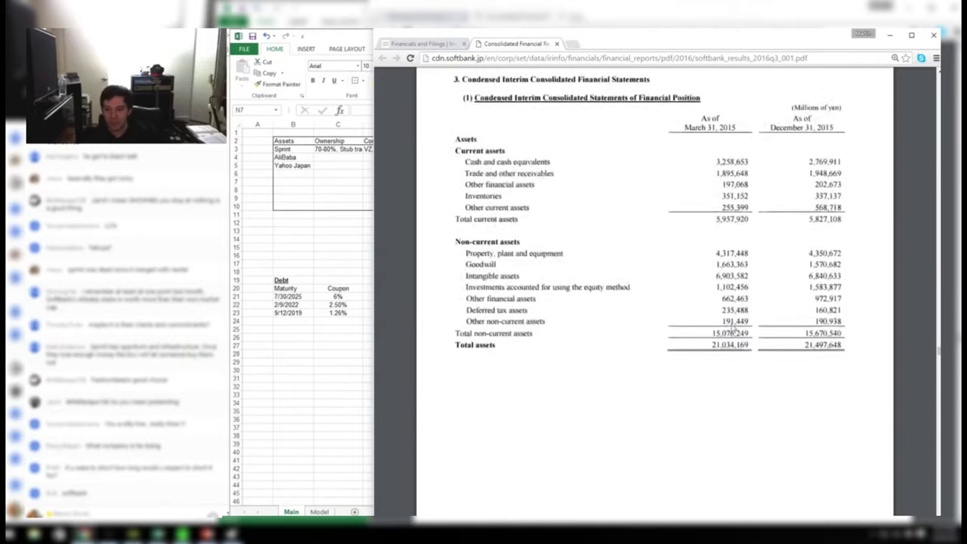
drag(743, 391, 710, 381)
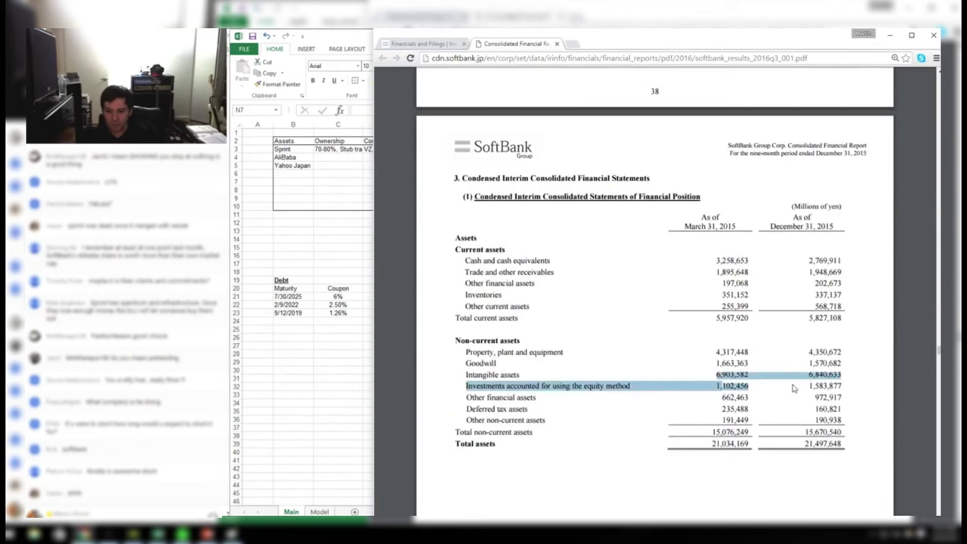
Review the liabilities and equity statement, then the condensed interim statements of income and comprehensive income and earnings per share.
click(735, 387)
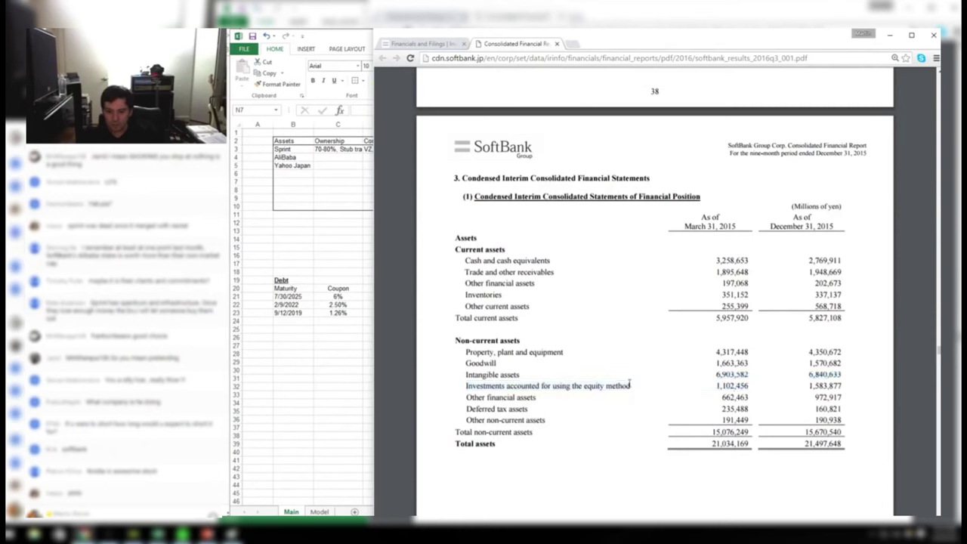
scroll(626, 369, down, 3)
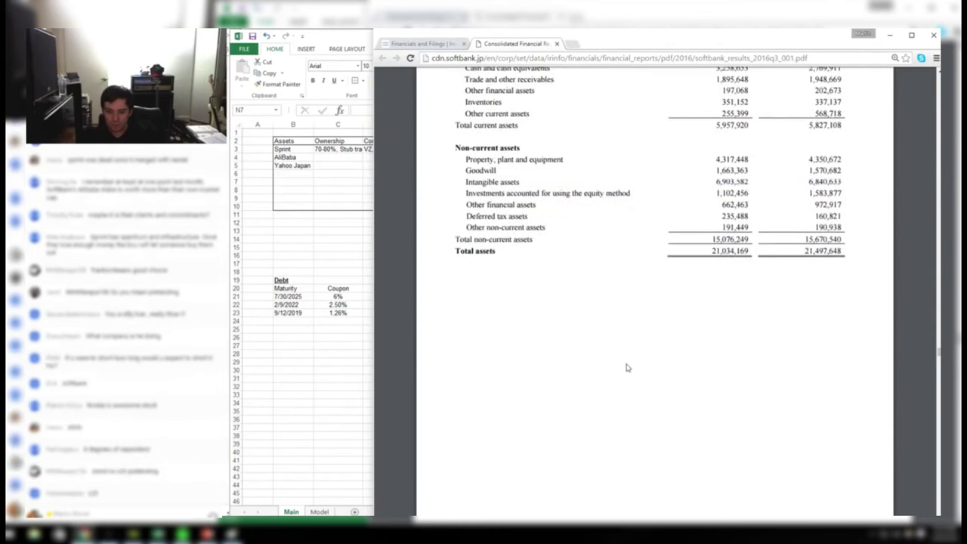
scroll(626, 368, down, 6)
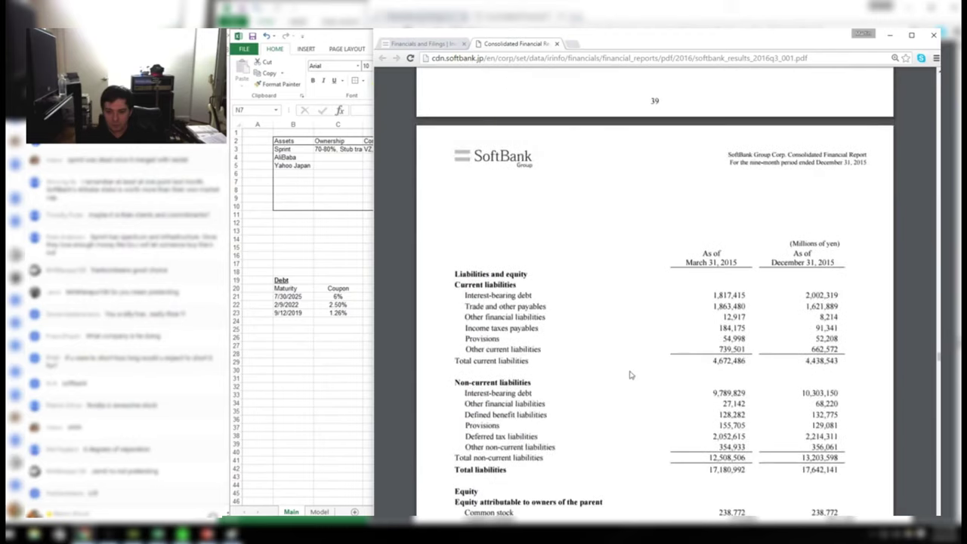
scroll(631, 375, down, 8)
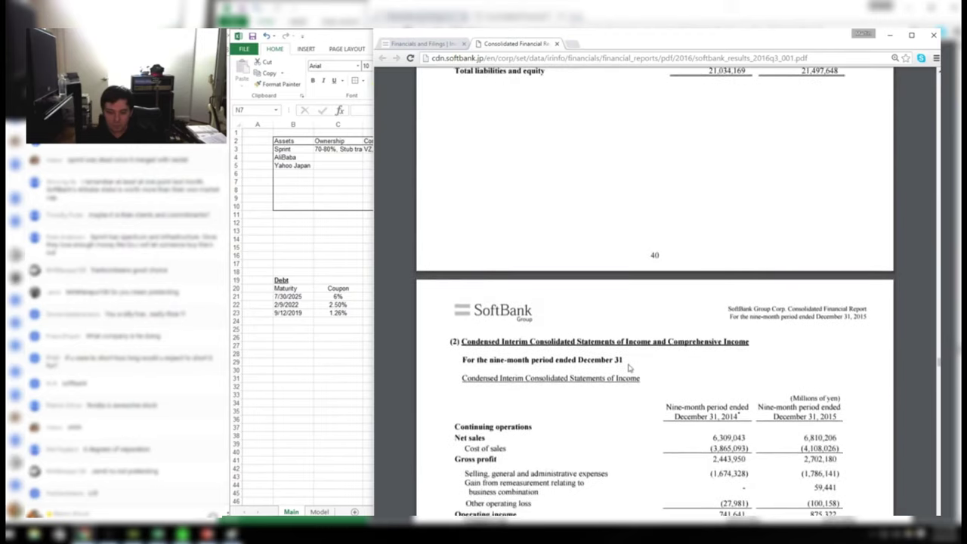
scroll(628, 368, down, 5)
scroll(627, 364, down, 8)
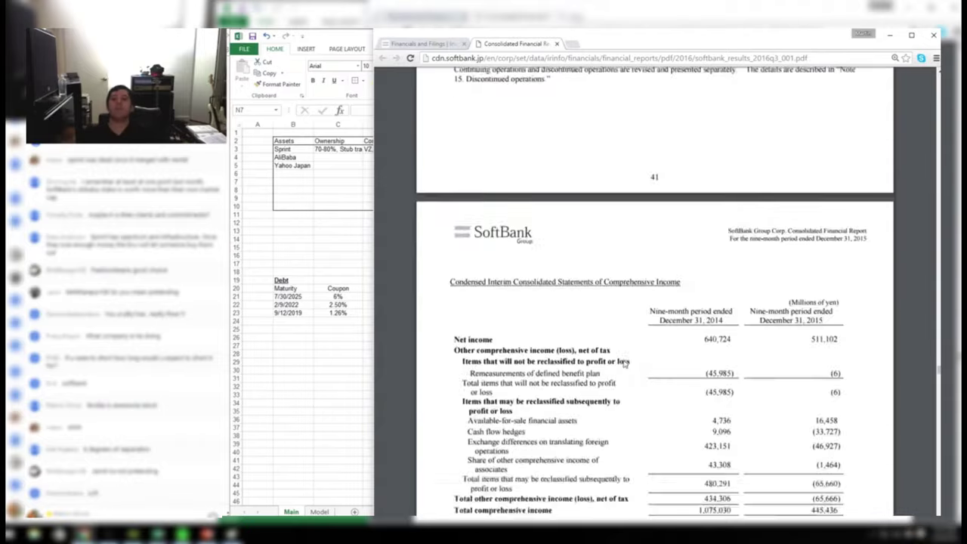
scroll(627, 365, down, 5)
scroll(627, 366, down, 5)
scroll(627, 371, down, 5)
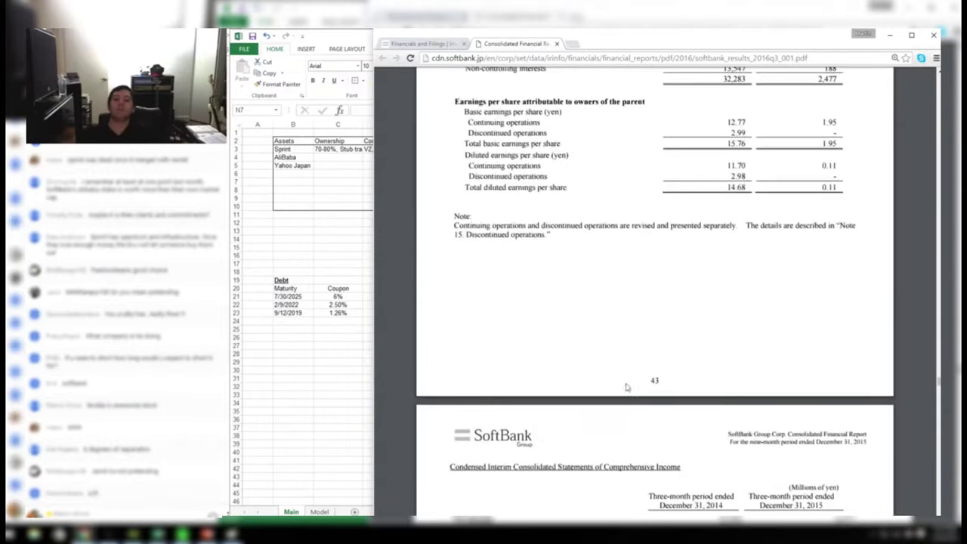
Examine the Condensed Interim Consolidated Statements of Changes in Equity and the Statements of Cash Flows.
scroll(626, 387, down, 5)
scroll(626, 400, down, 10)
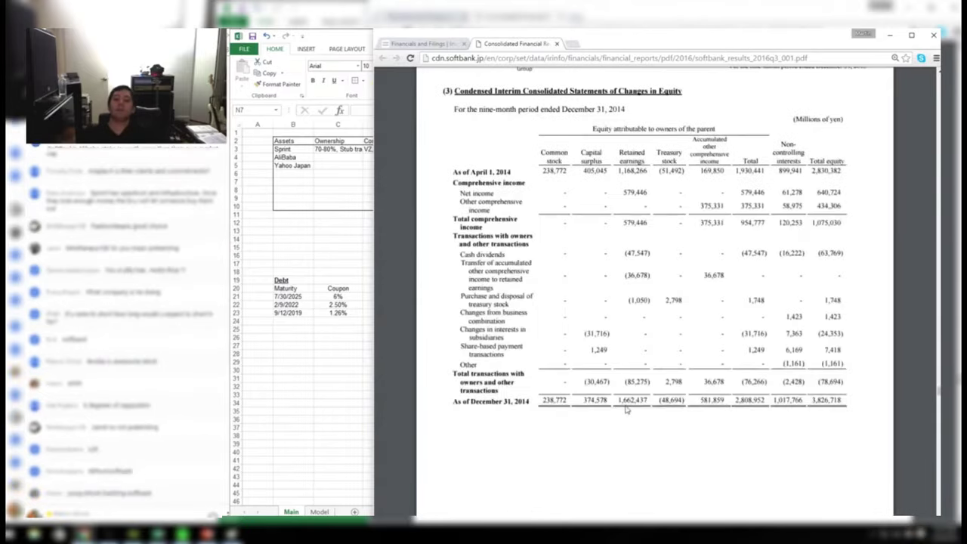
scroll(604, 412, down, 5)
scroll(584, 412, down, 5)
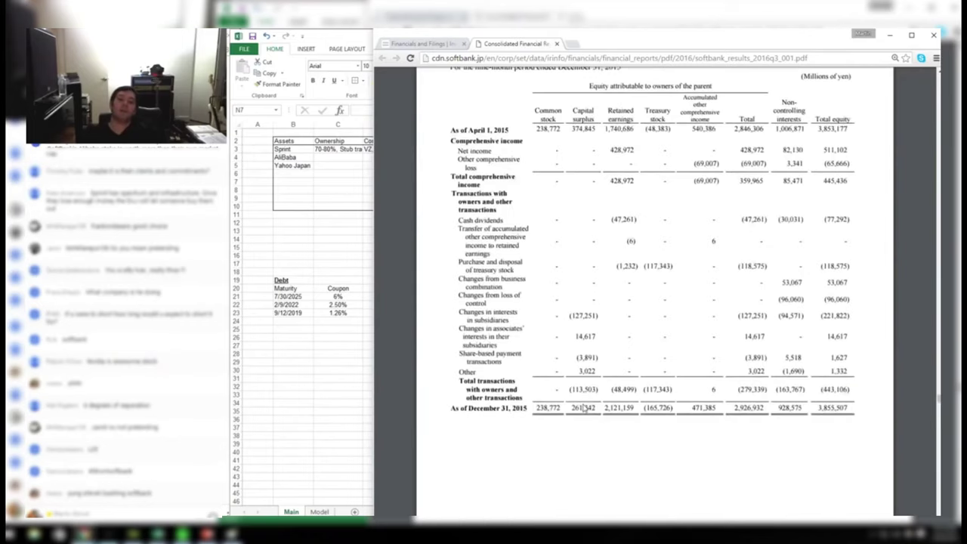
scroll(585, 408, down, 10)
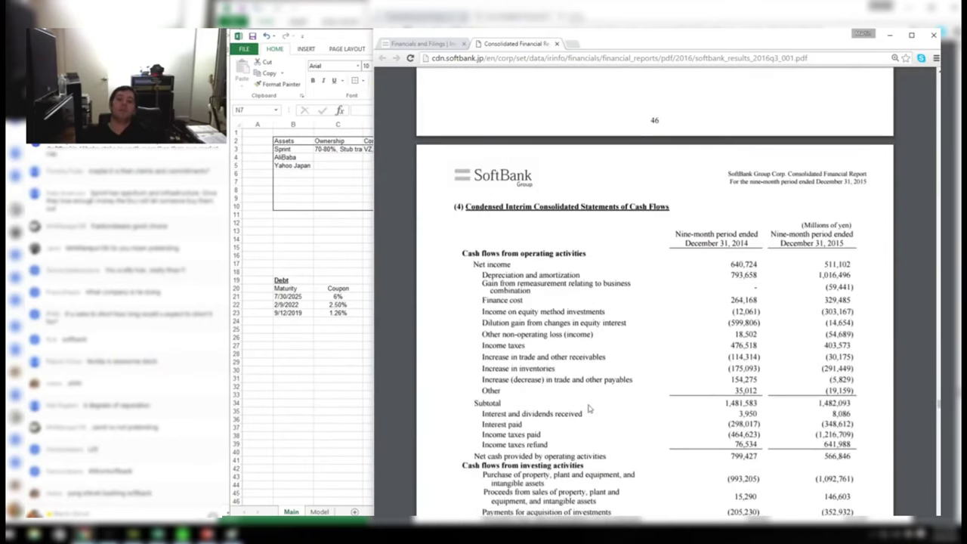
scroll(589, 408, down, 10)
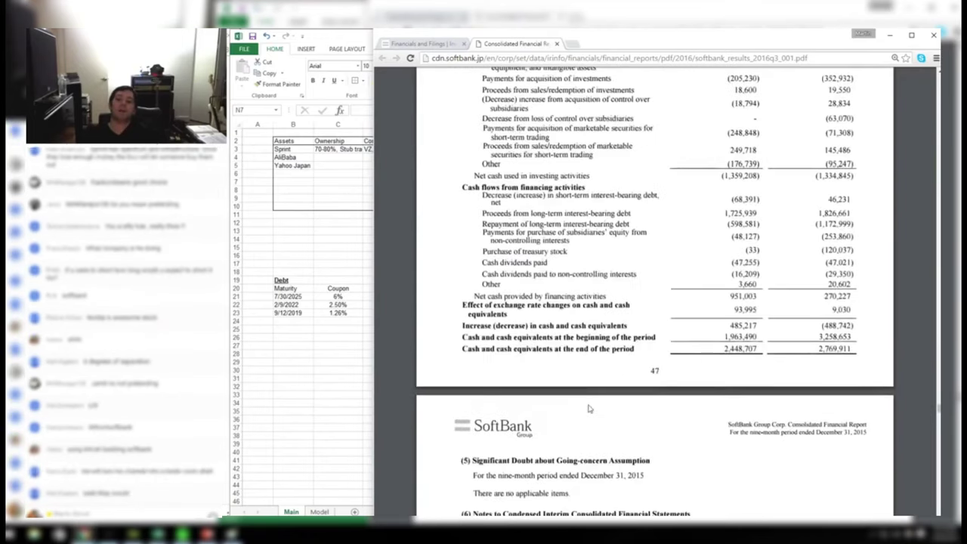
Read the going-concern note and the segment information, including the net sales and EBITDA tables by reportable segment.
scroll(589, 408, down, 10)
scroll(589, 409, down, 5)
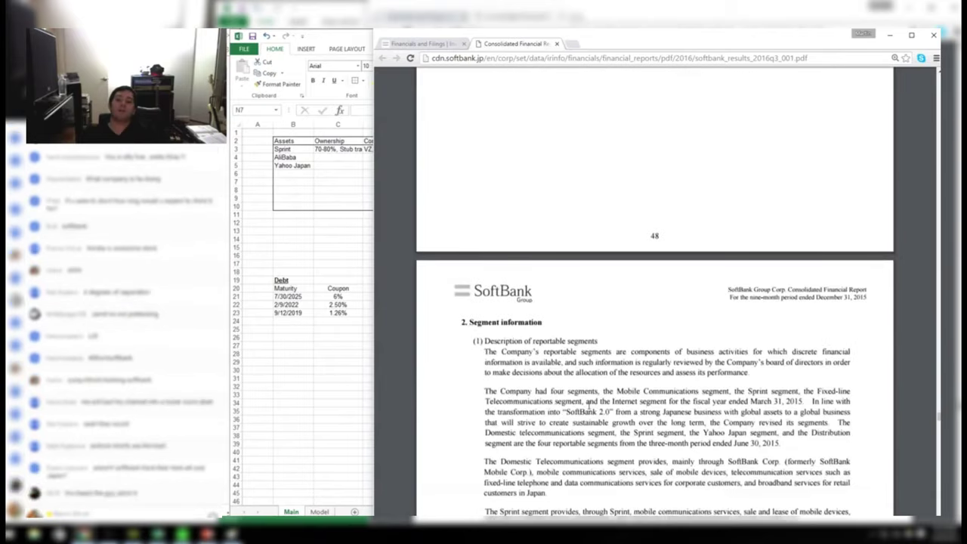
scroll(590, 409, down, 5)
scroll(589, 409, down, 5)
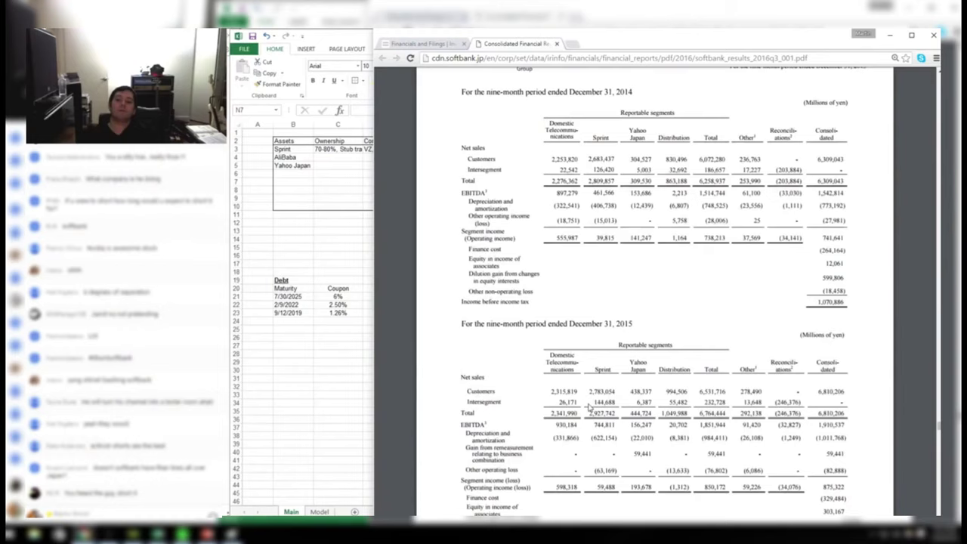
scroll(590, 407, down, 5)
Read the notes on the ASKUL Corporation business combination and Sprint's handset sale-leaseback, including the transaction outline.
scroll(591, 408, down, 5)
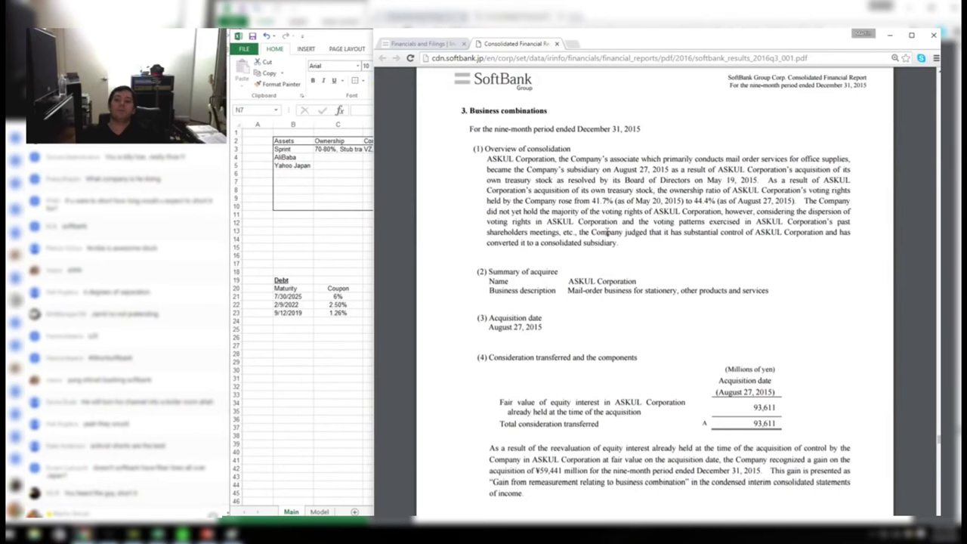
scroll(607, 234, down, 10)
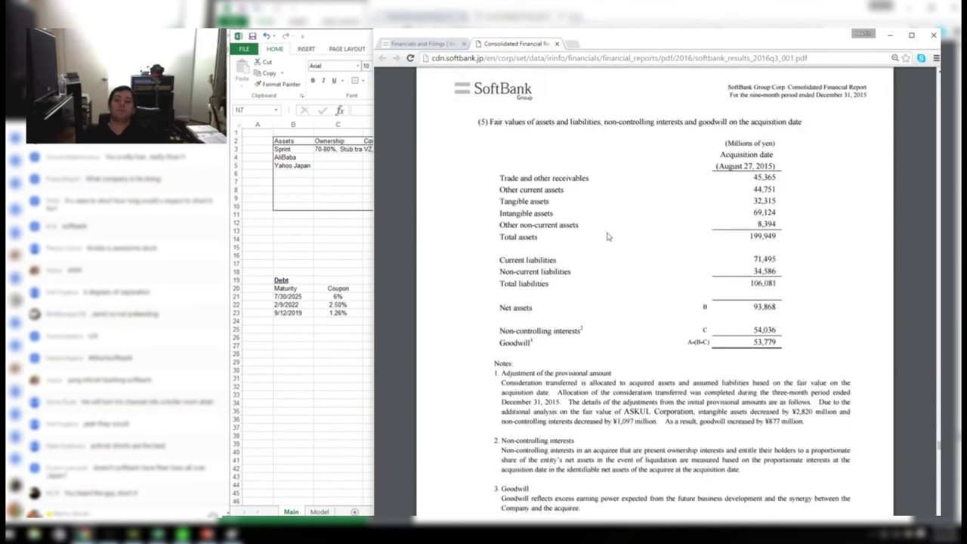
scroll(605, 241, down, 5)
scroll(603, 246, down, 5)
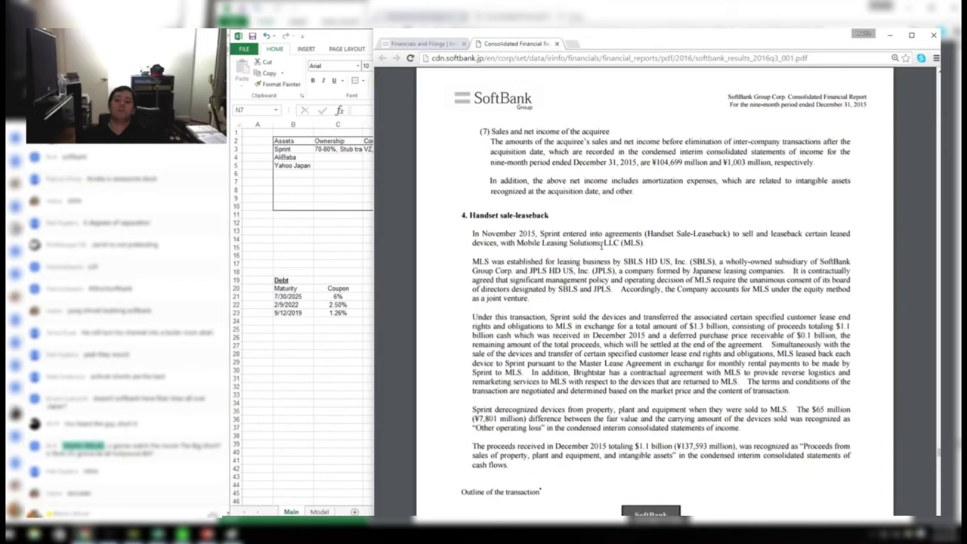
scroll(603, 244, down, 4)
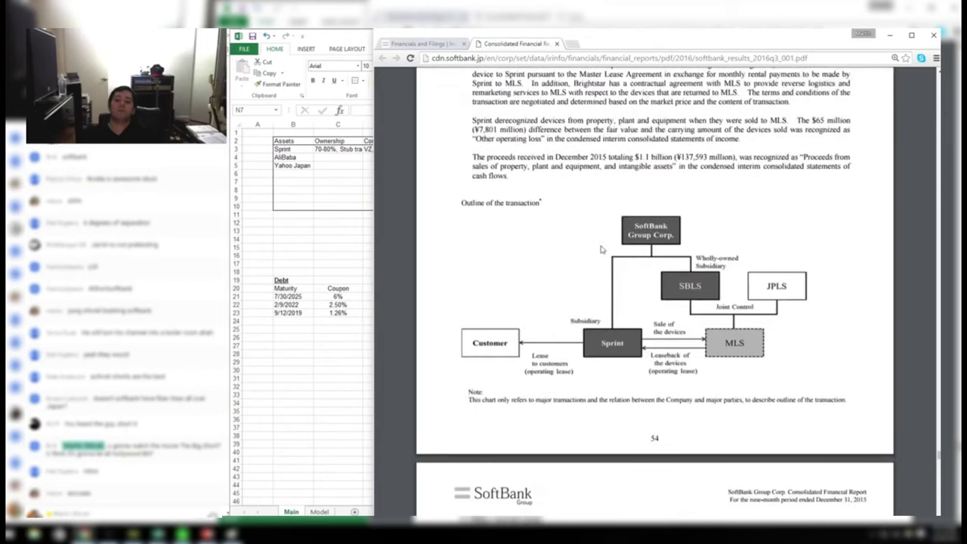
Examine the components of other current assets, property, plant and equipment, and intangible assets.
scroll(602, 250, down, 5)
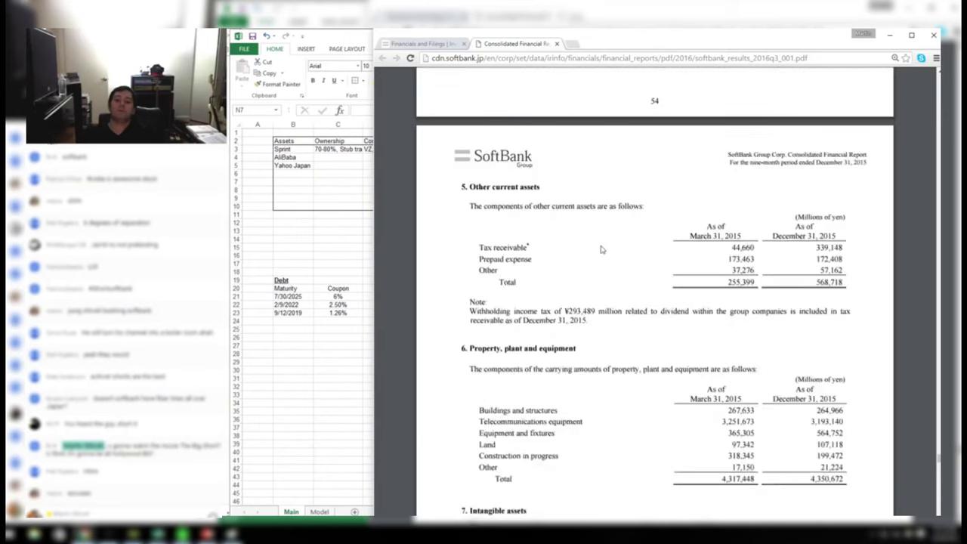
scroll(602, 249, down, 6)
scroll(601, 252, up, 4)
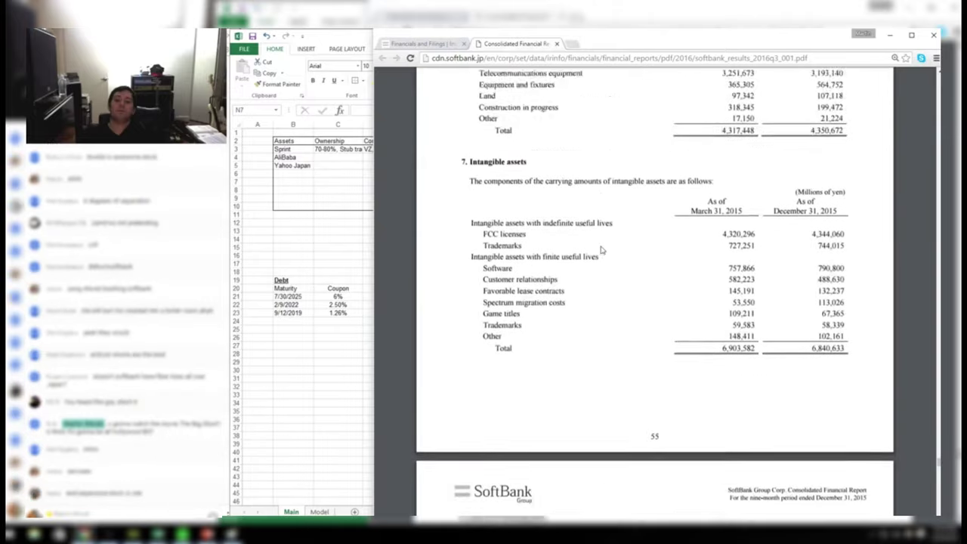
scroll(614, 231, up, 2)
scroll(614, 233, down, 6)
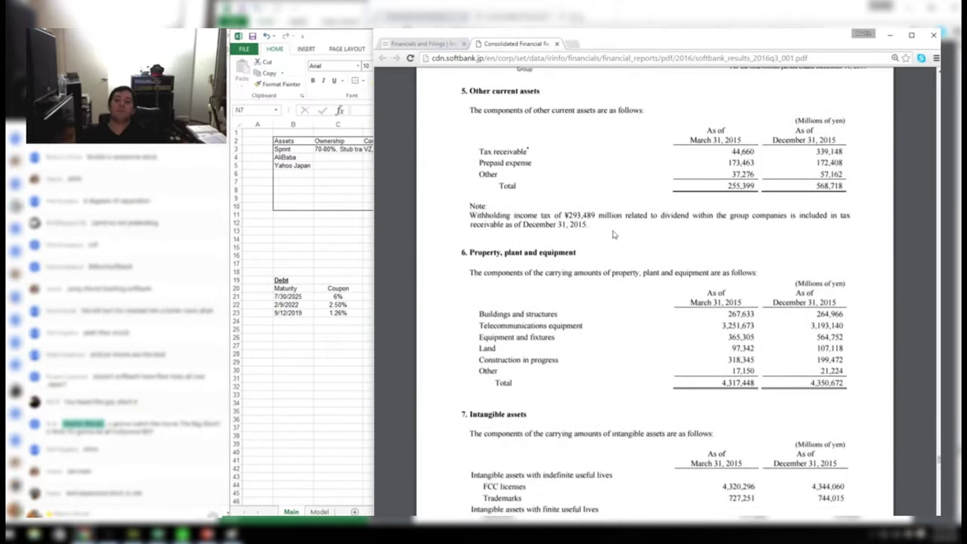
scroll(614, 234, down, 3)
Go back over the business combinations note and the three-month segment results tables.
scroll(614, 233, up, 12)
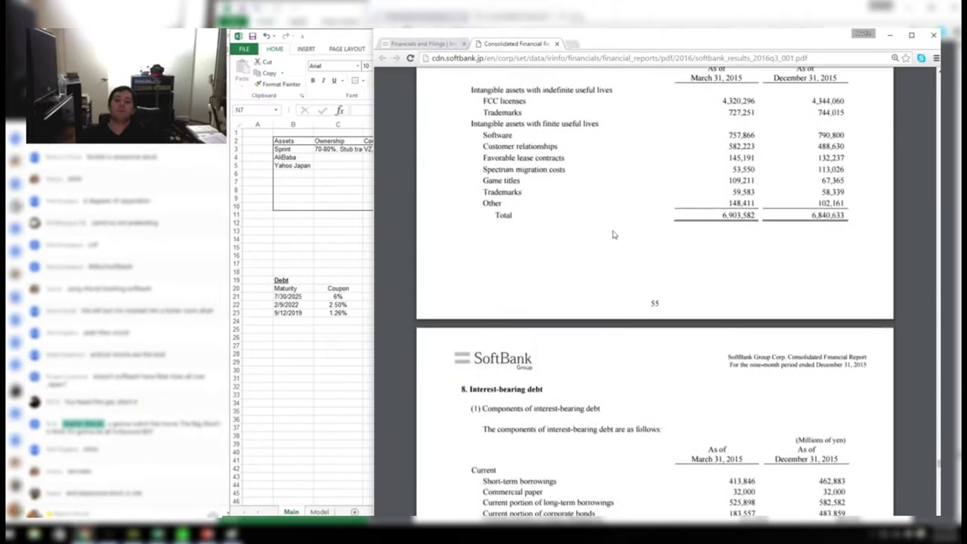
scroll(615, 232, up, 15)
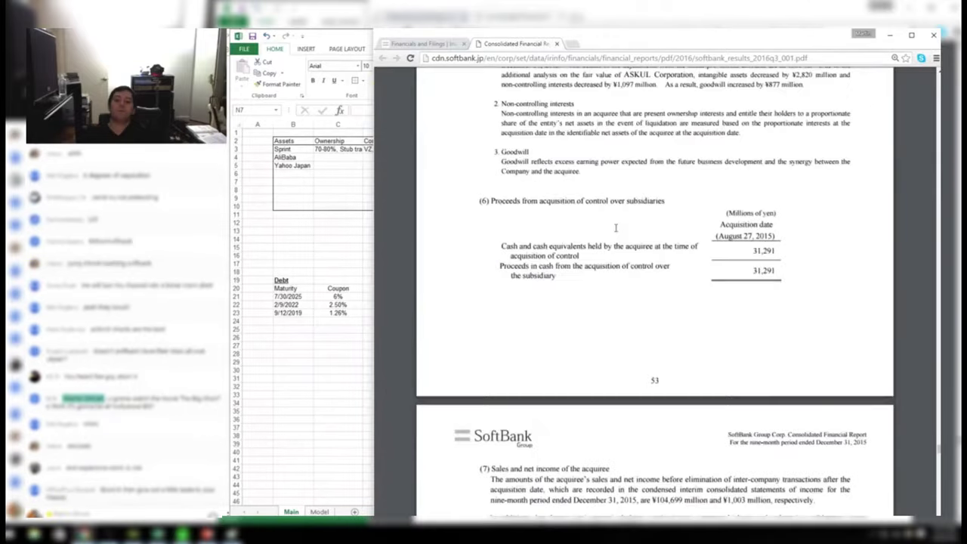
scroll(616, 231, up, 10)
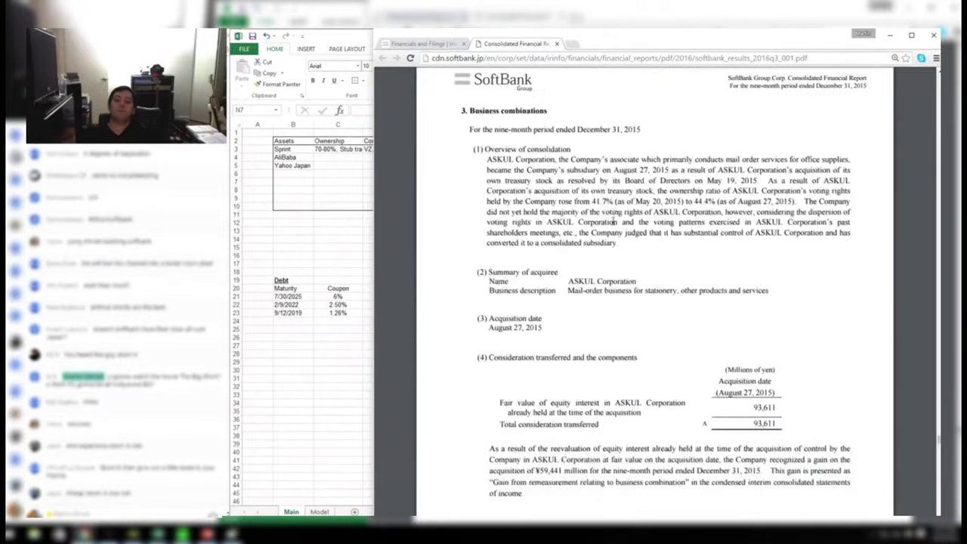
scroll(614, 222, up, 10)
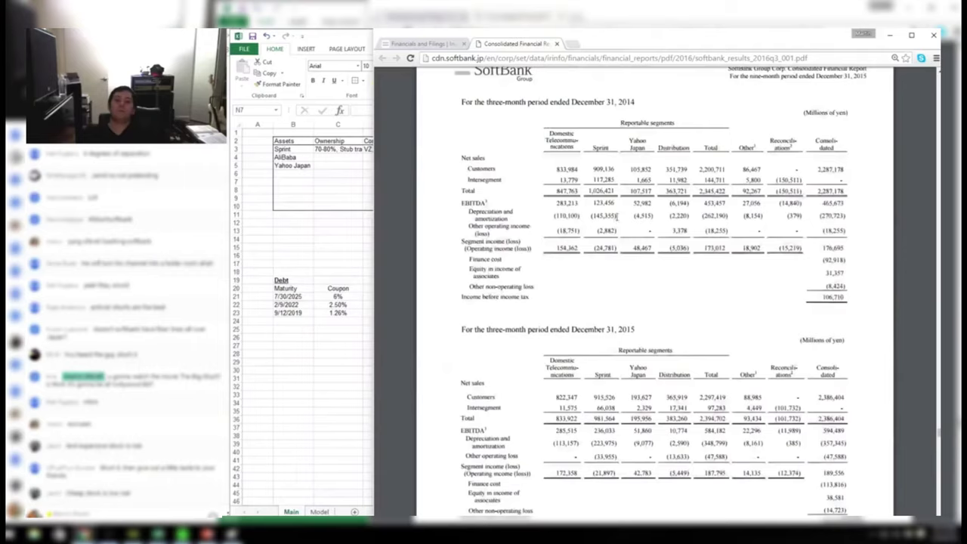
Review the interest-bearing debt note, covering its components, bond issuances, debt repayments and redeemed corporate bonds.
scroll(617, 216, down, 20)
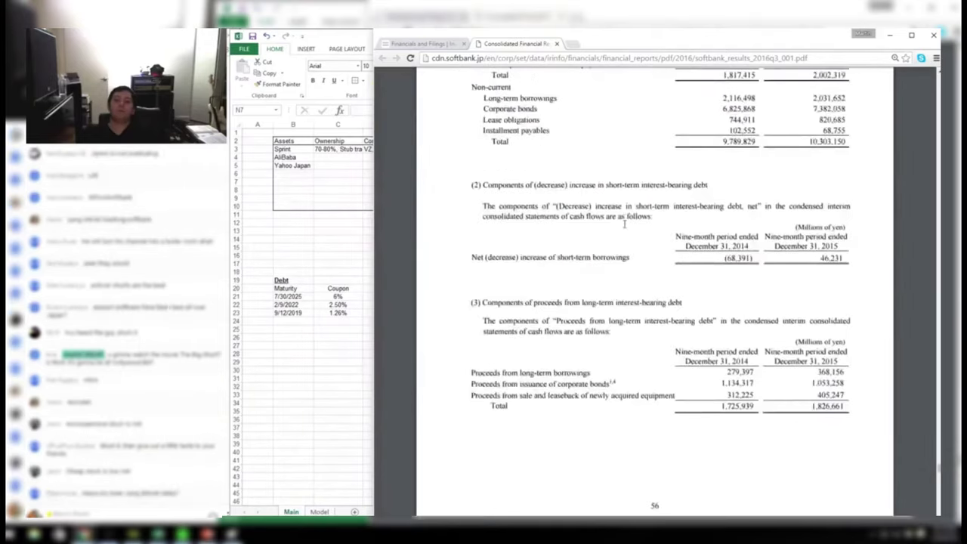
scroll(624, 224, down, 10)
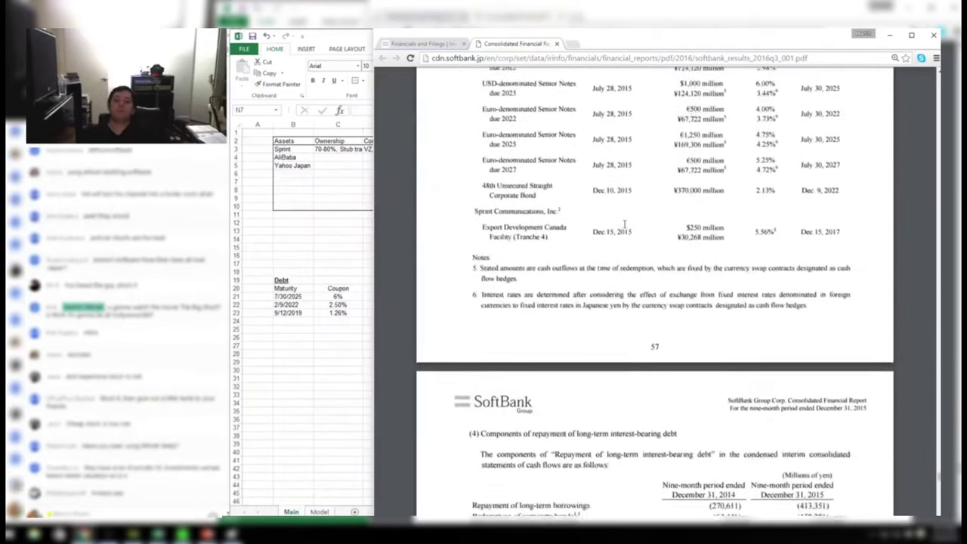
scroll(624, 224, down, 4)
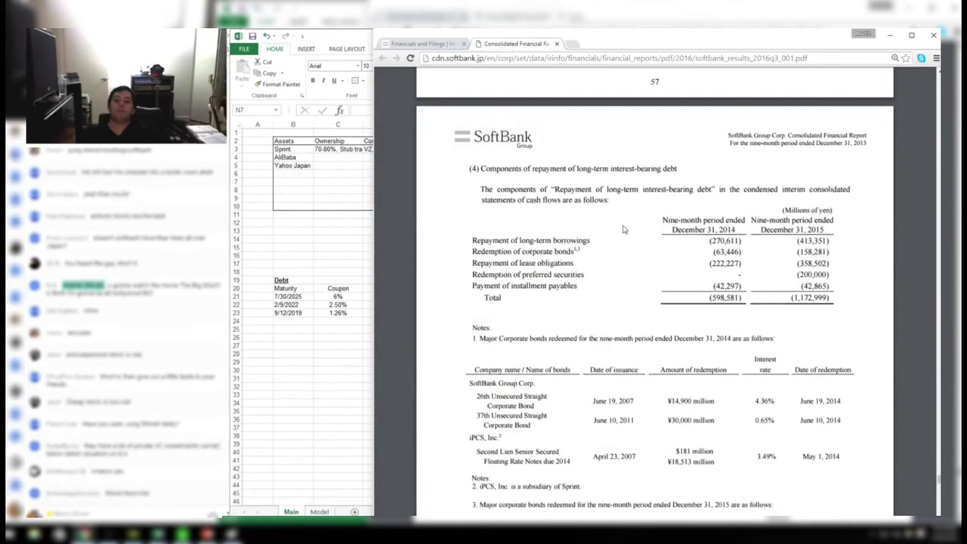
scroll(624, 230, down, 1)
scroll(624, 229, down, 1)
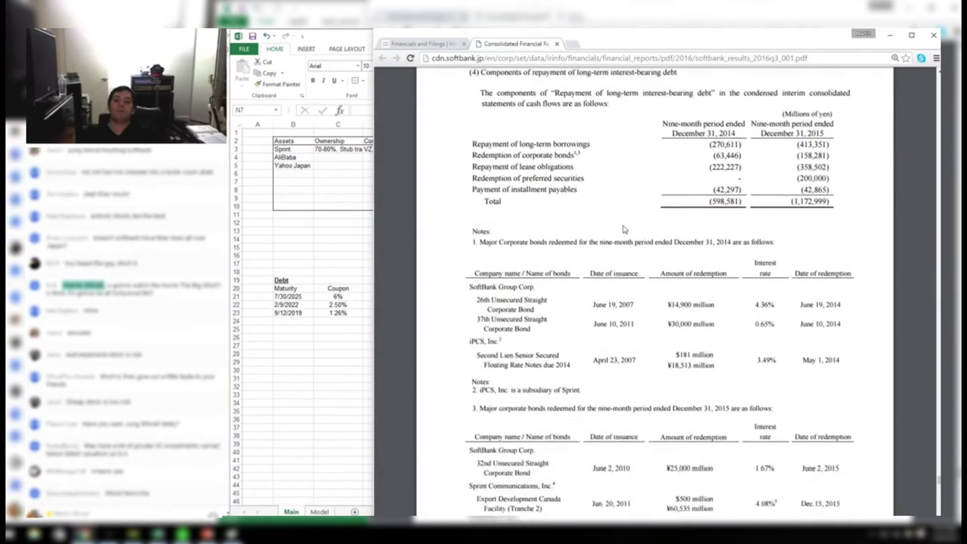
scroll(624, 229, down, 12)
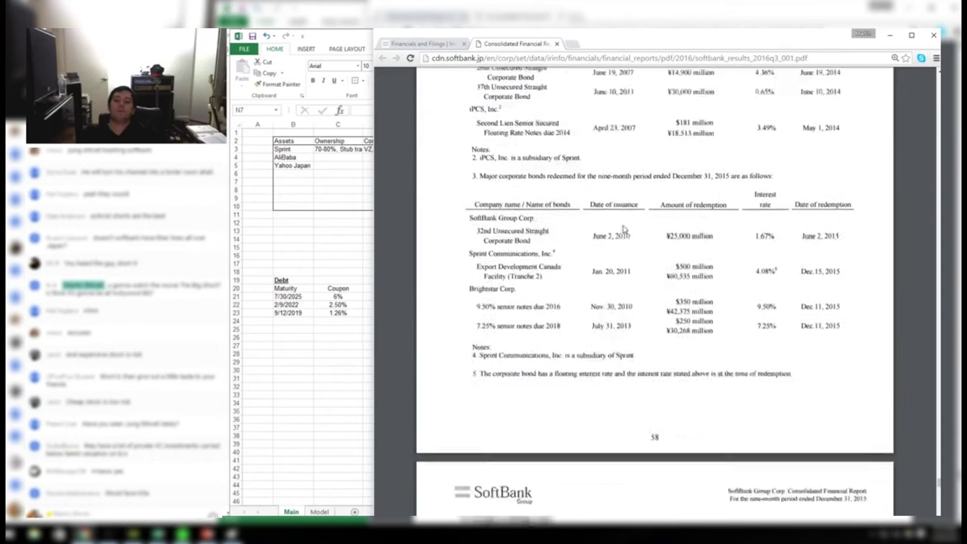
Read the Equity note on Supercell ownership and highlight components of accumulated other comprehensive income.
scroll(623, 225, down, 9)
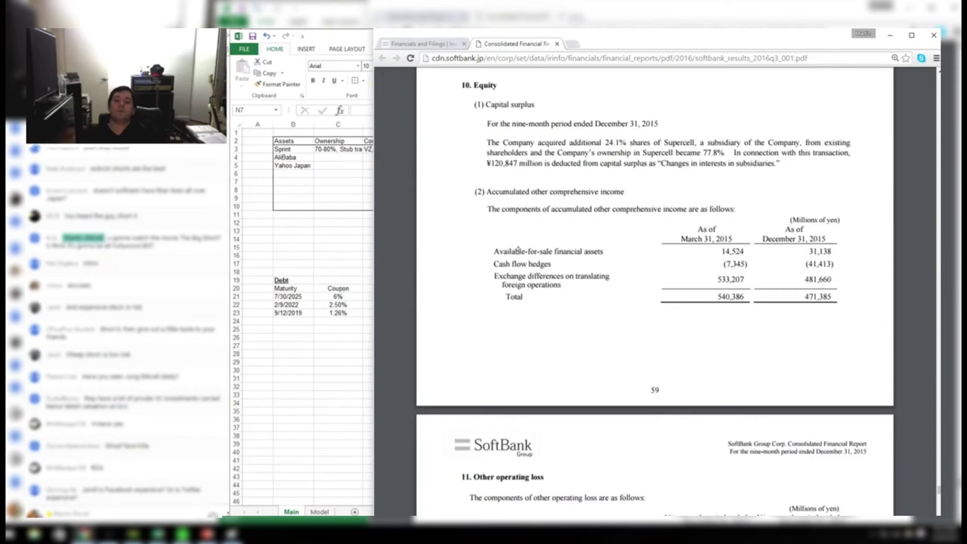
drag(518, 251, 592, 286)
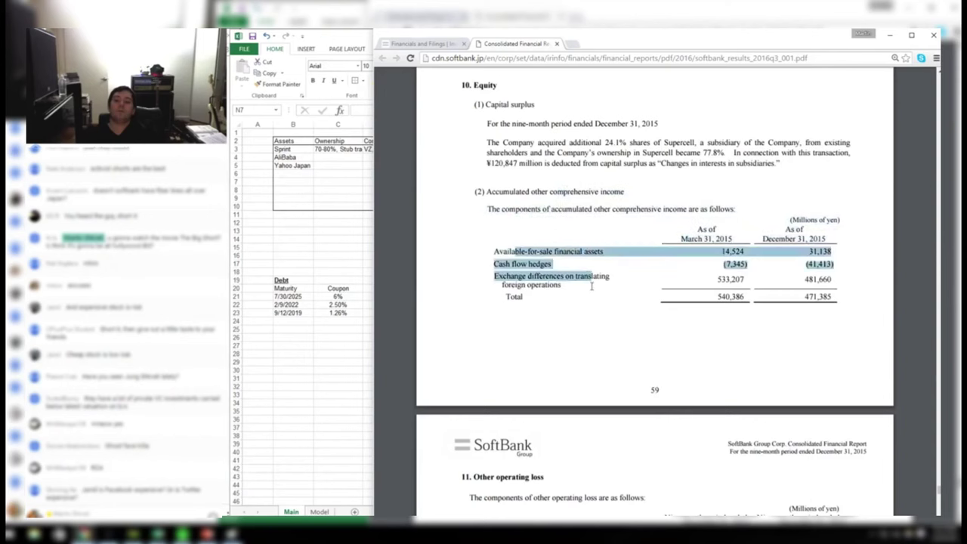
click(592, 291)
Read the remaining notes on other operating loss, finance cost, Alibaba dilution gain, non-operating income, discontinued operations and supplemental cash flow information.
scroll(597, 280, down, 5)
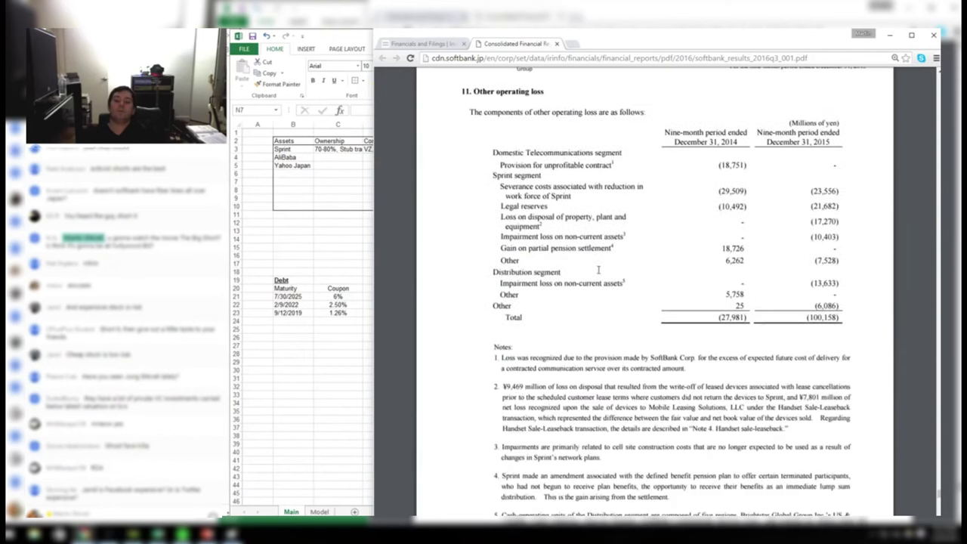
scroll(529, 279, down, 6)
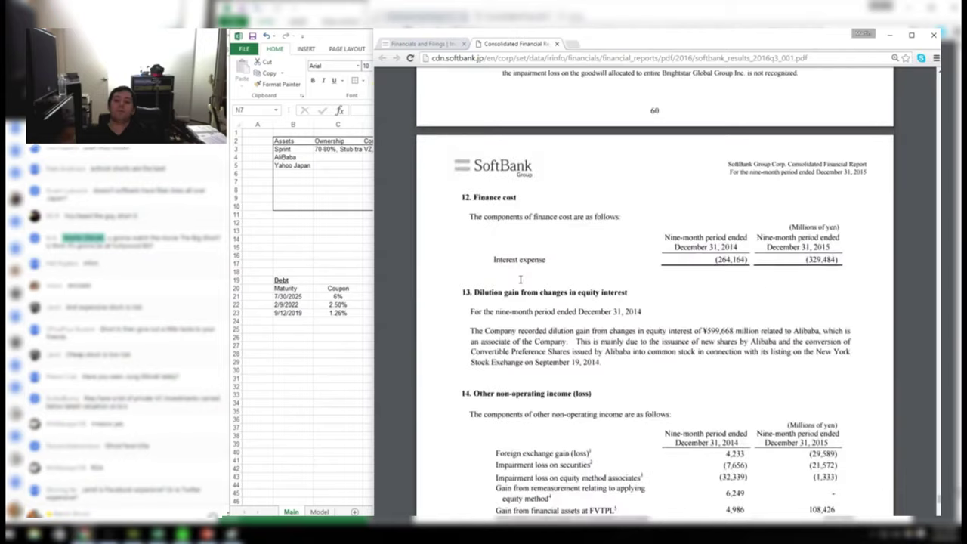
scroll(502, 400, down, 10)
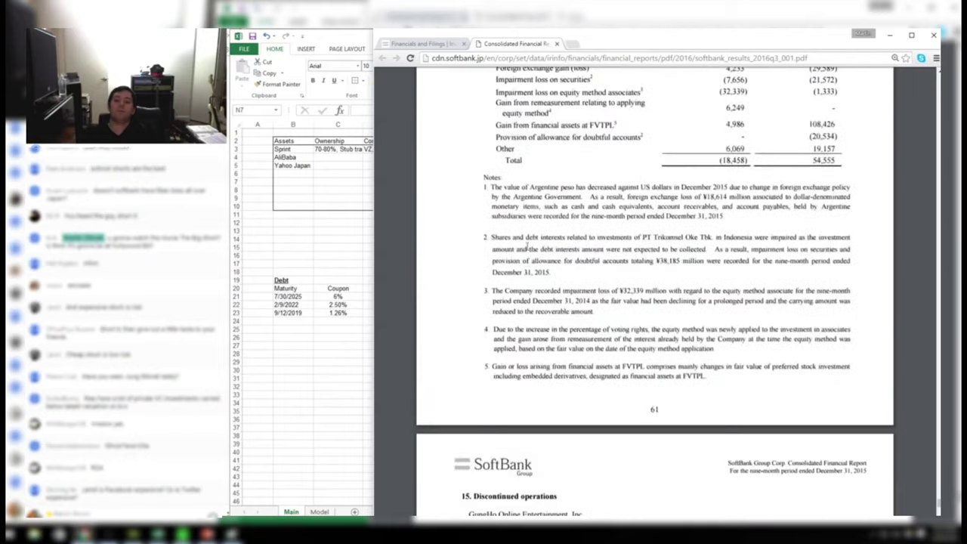
scroll(505, 388, down, 5)
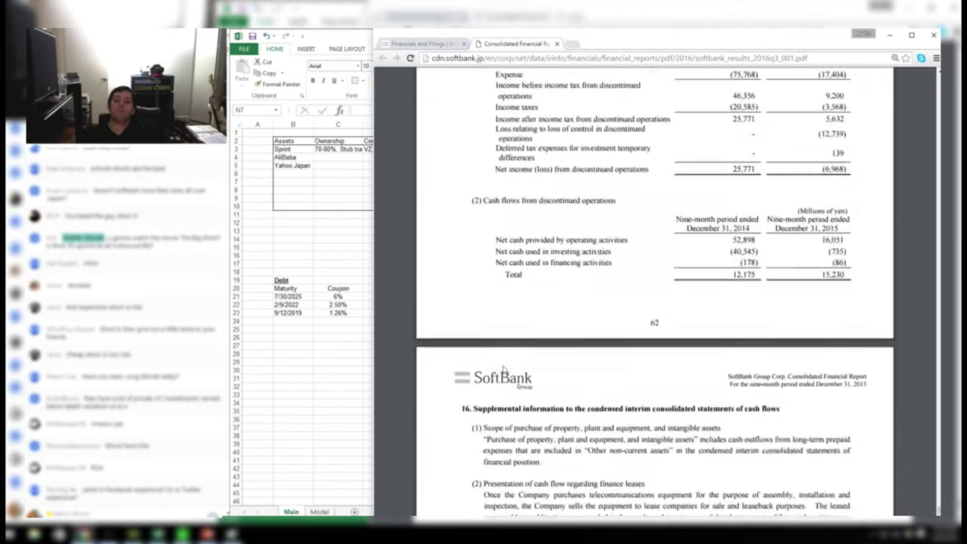
scroll(520, 270, down, 5)
scroll(520, 274, down, 5)
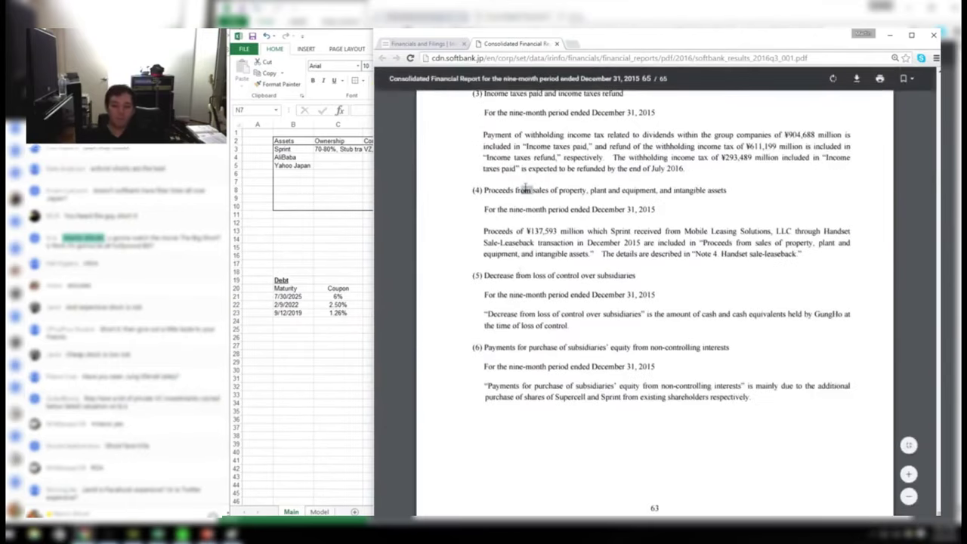
Search the report for "alibaba" and review the mentions in the equity method income, dilution gain and Alibaba impact table sections.
key(ctrl+f)
text(alibaba)
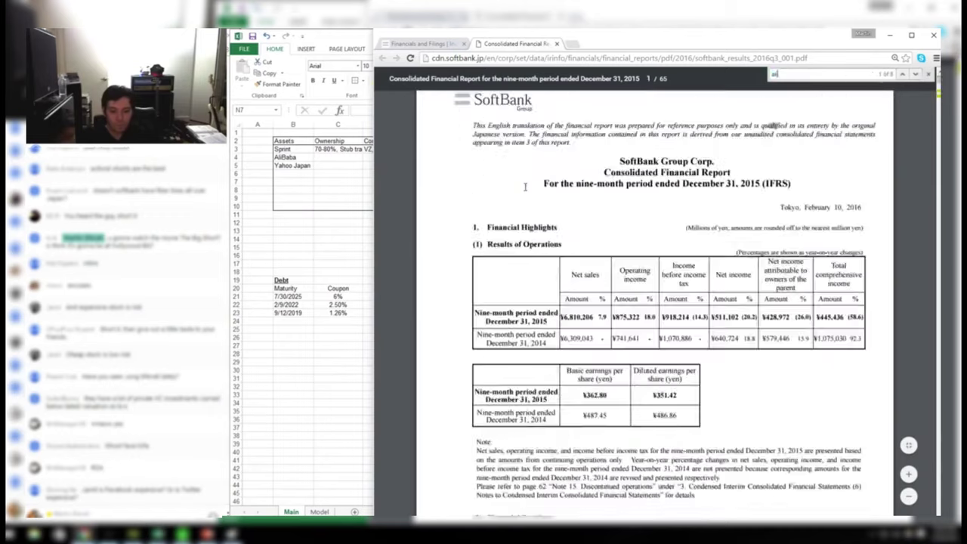
key(Return)
key(Return)
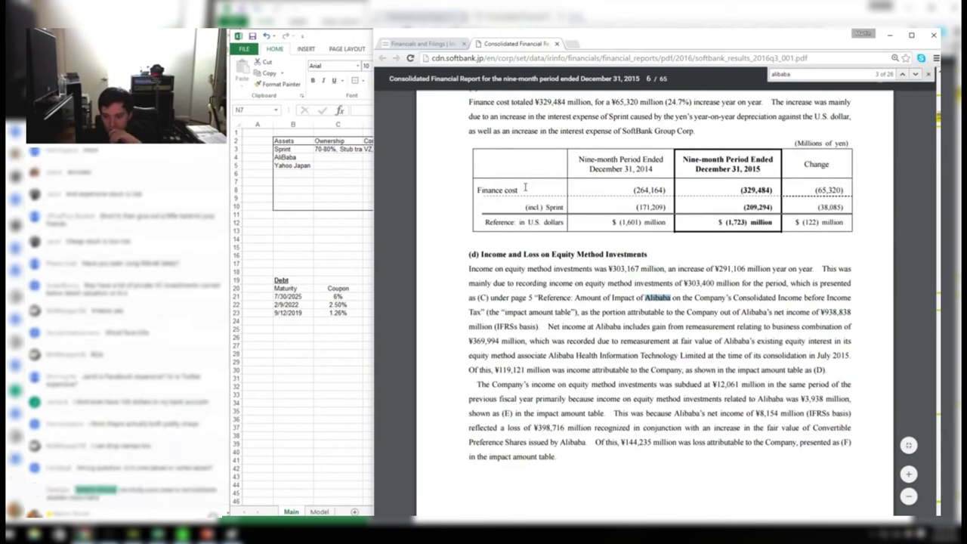
key(Return)
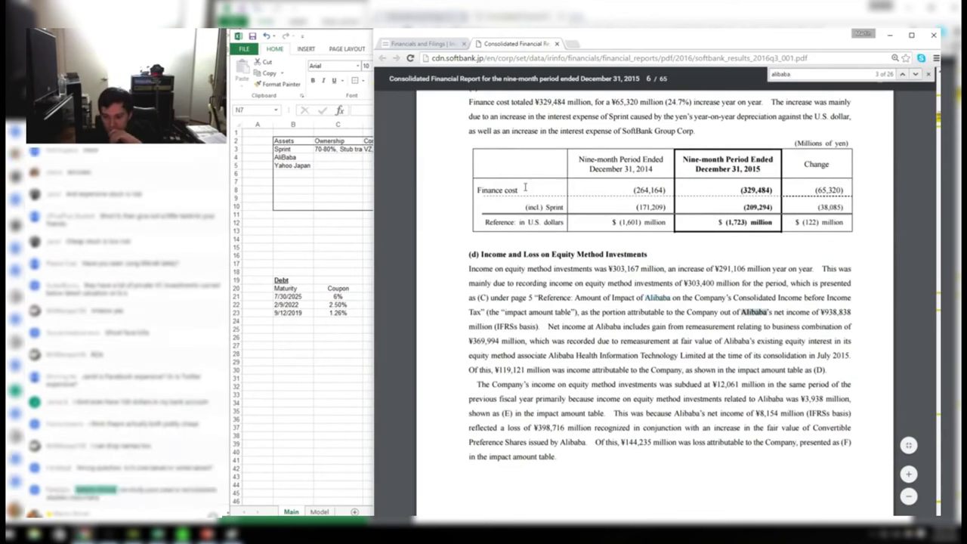
key(Return)
key(Return)
key(Return)
key(Return)
key(Return)
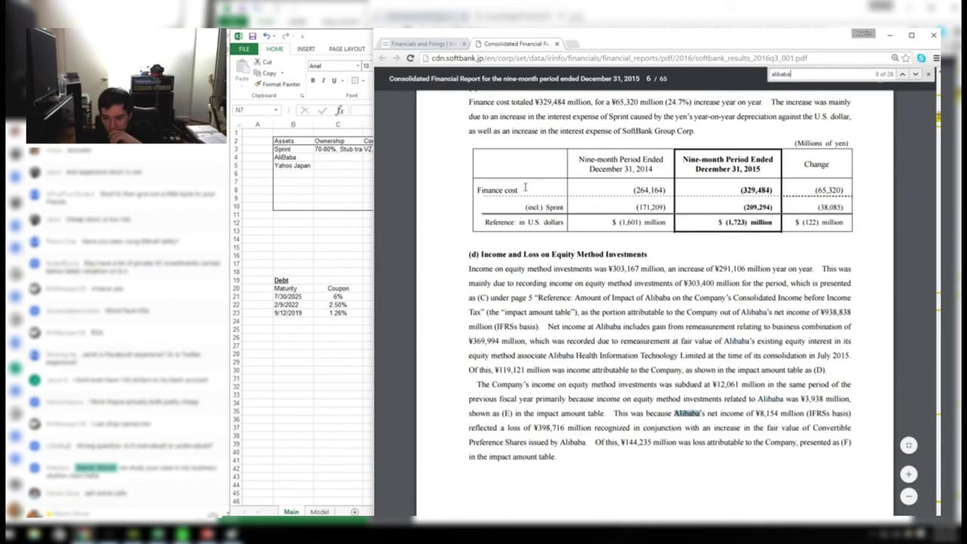
key(Return)
key(Return)
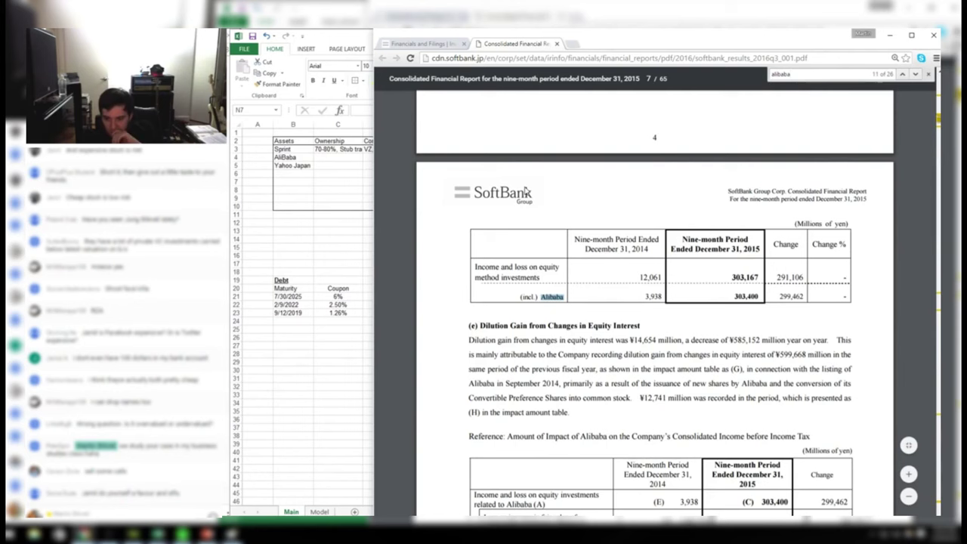
key(Return)
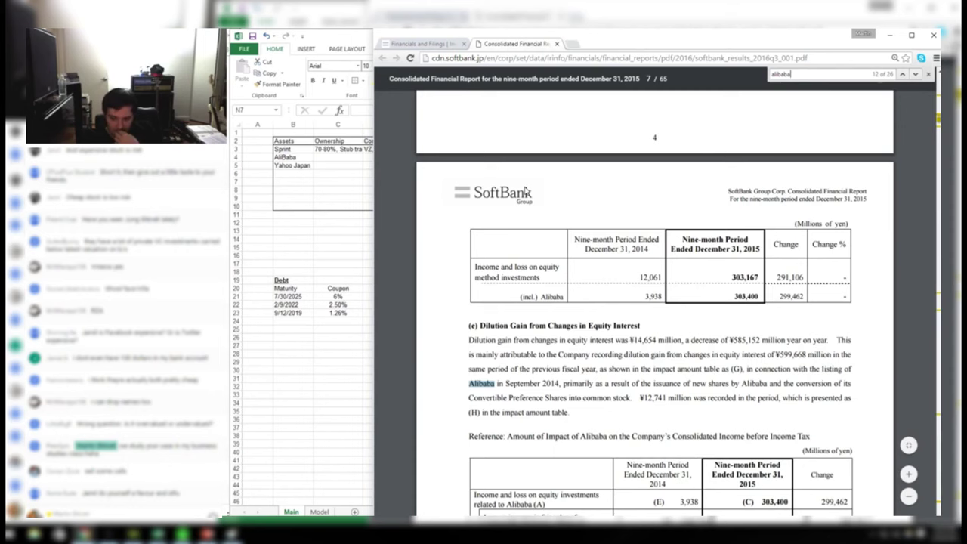
key(Return)
scroll(526, 192, down, 4)
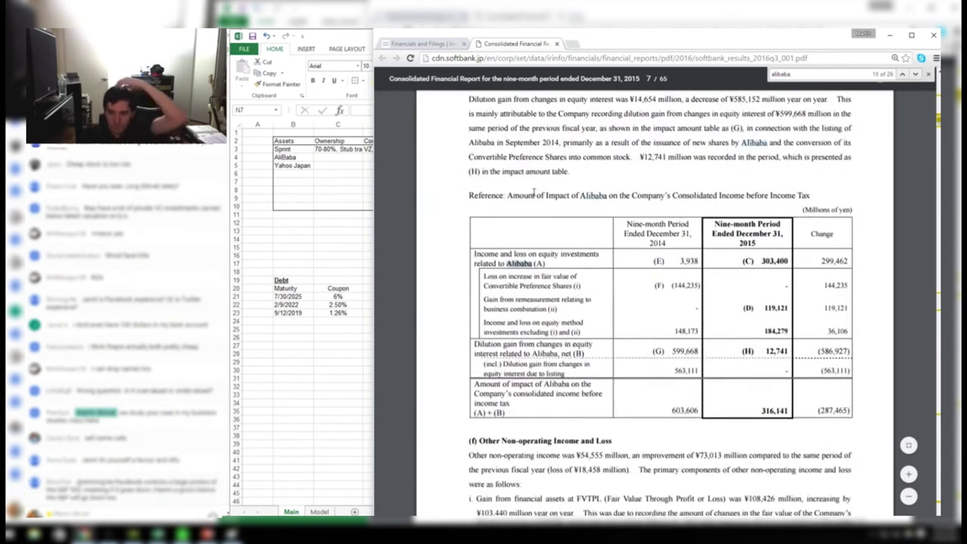
Go through the remaining "alibaba" matches in the income taxes, non-current assets, deferred tax liabilities and dilution gain passages.
key(Return)
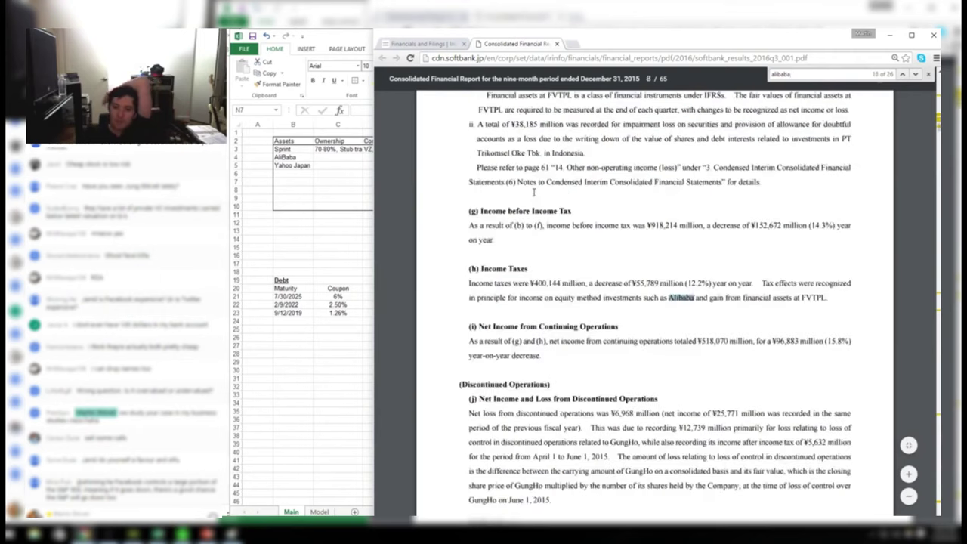
key(Return)
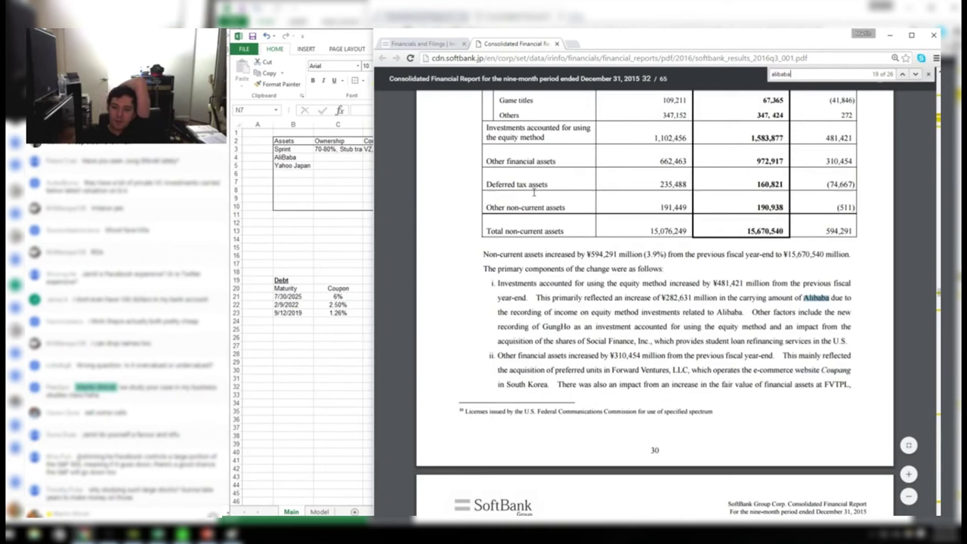
key(Return)
key(Return)
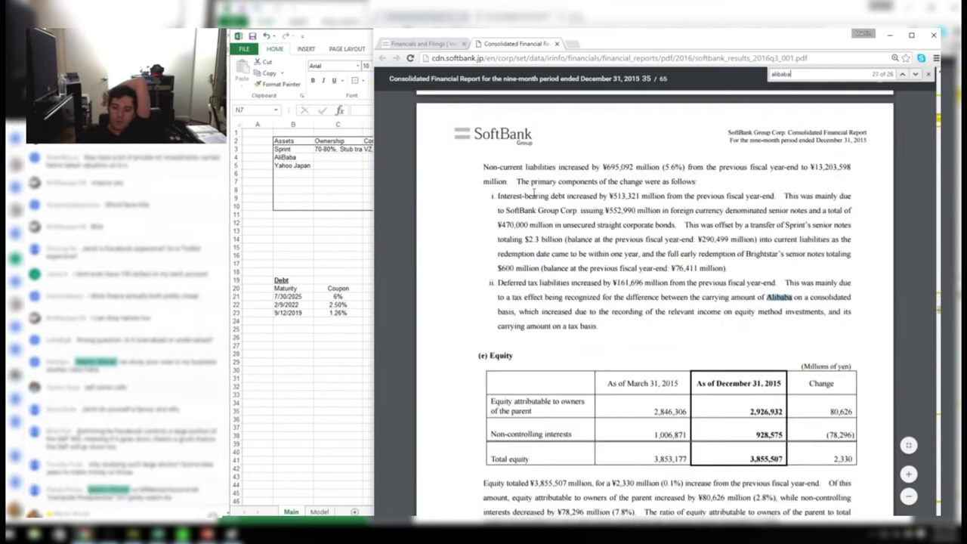
key(Return)
key(Return)
key(Return)
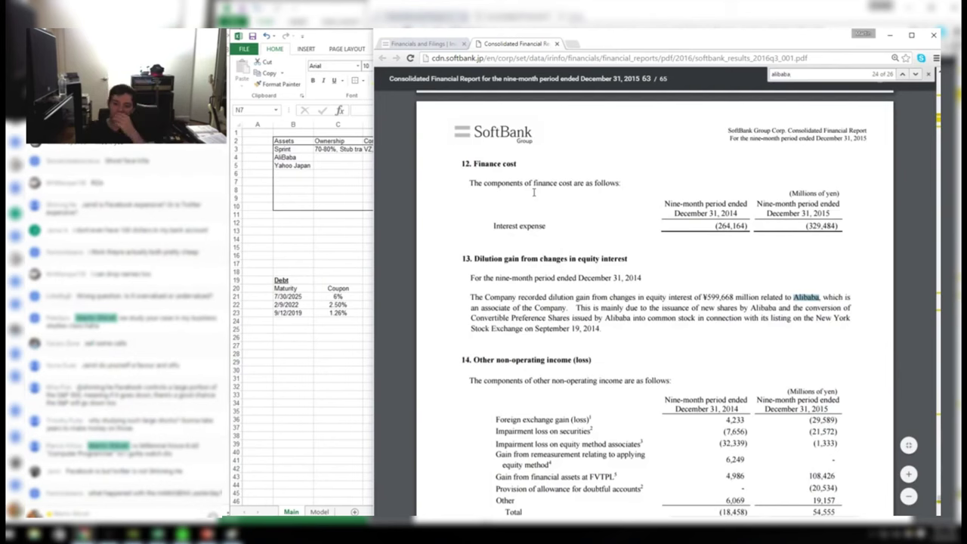
key(Return)
key(Return)
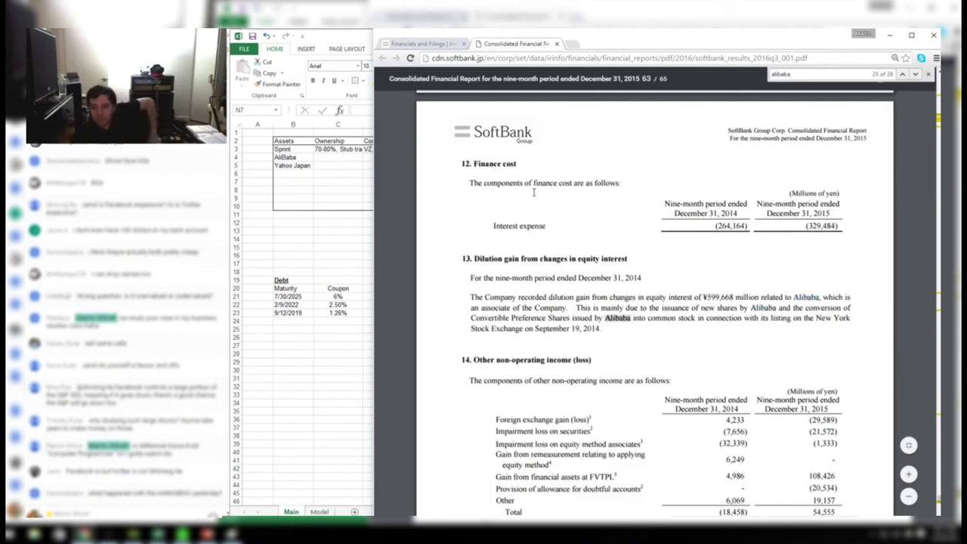
key(Return)
key(Return)
key(Return)
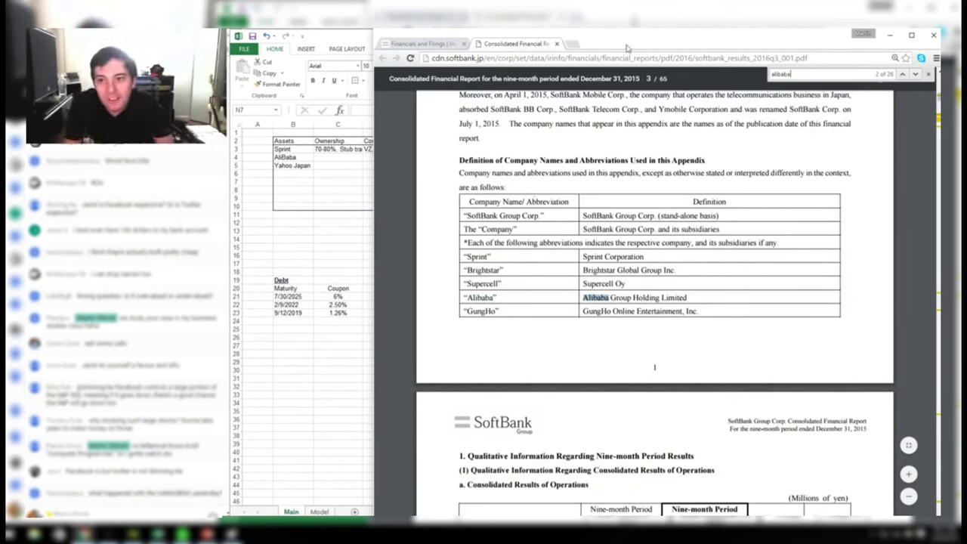
Open sec.gov in a new browser tab and bring up its additional search options.
click(574, 44)
text(sec.gov)
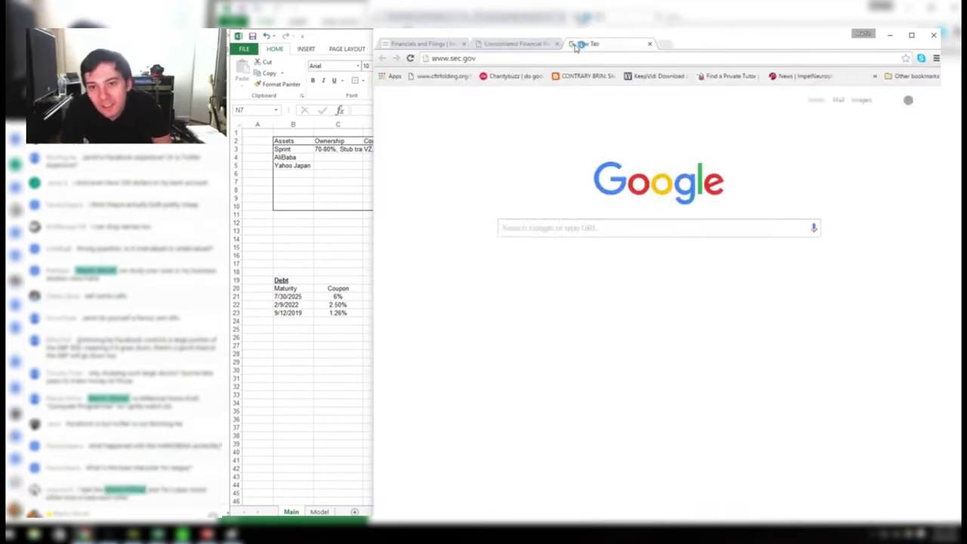
key(Return)
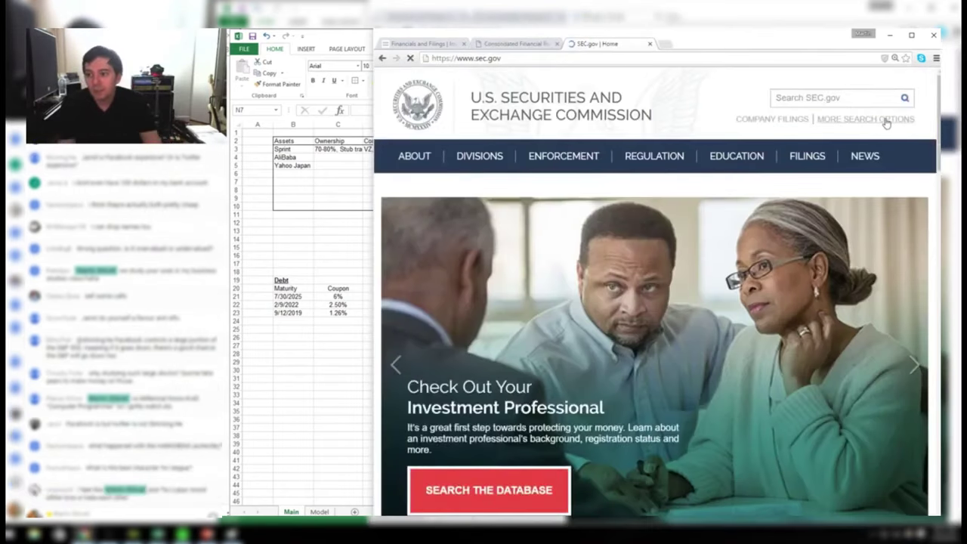
click(877, 120)
Switch to Bloomberg, look up BABA Equity HDS and follow its further details to the ALIBABZ CH ordinary share holders.
key(alt+Tab)
text(BABA Equity HDS)
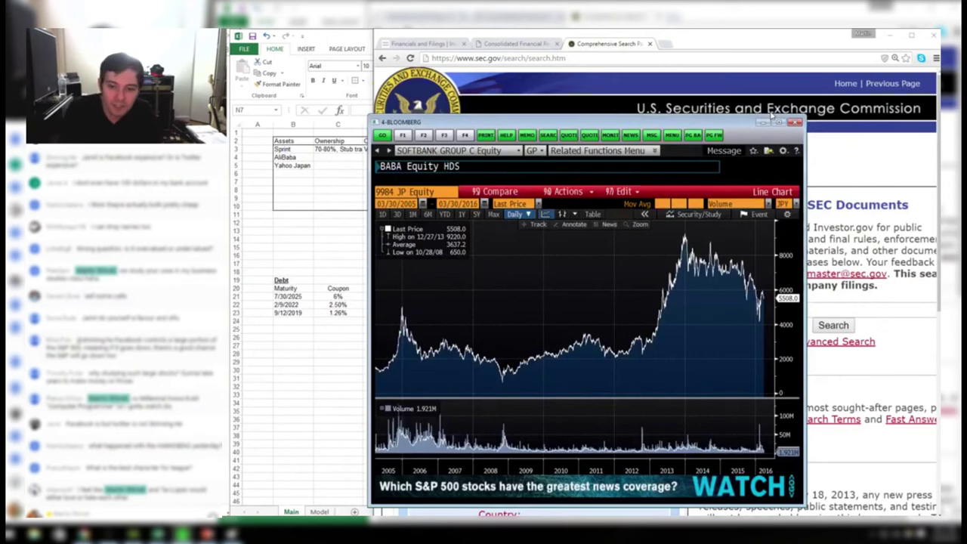
key(Return)
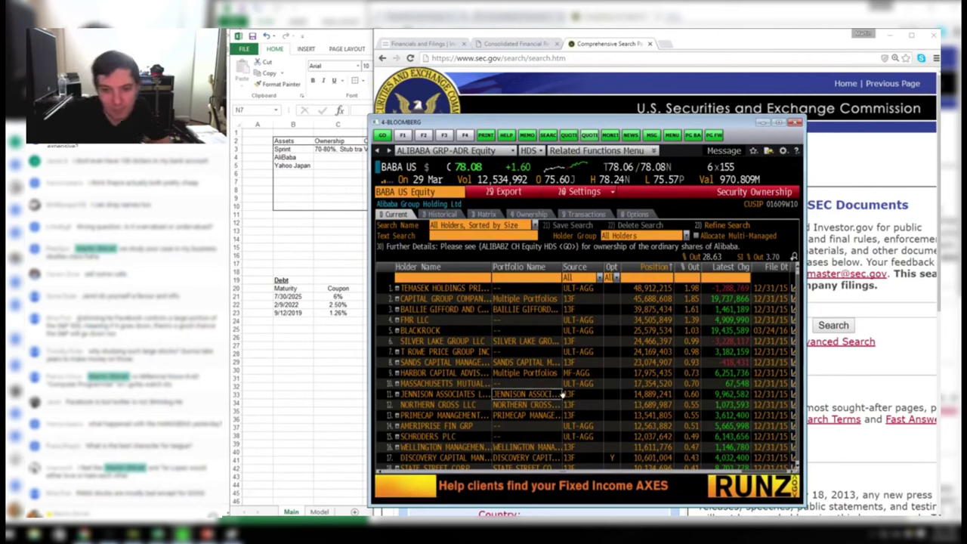
click(529, 247)
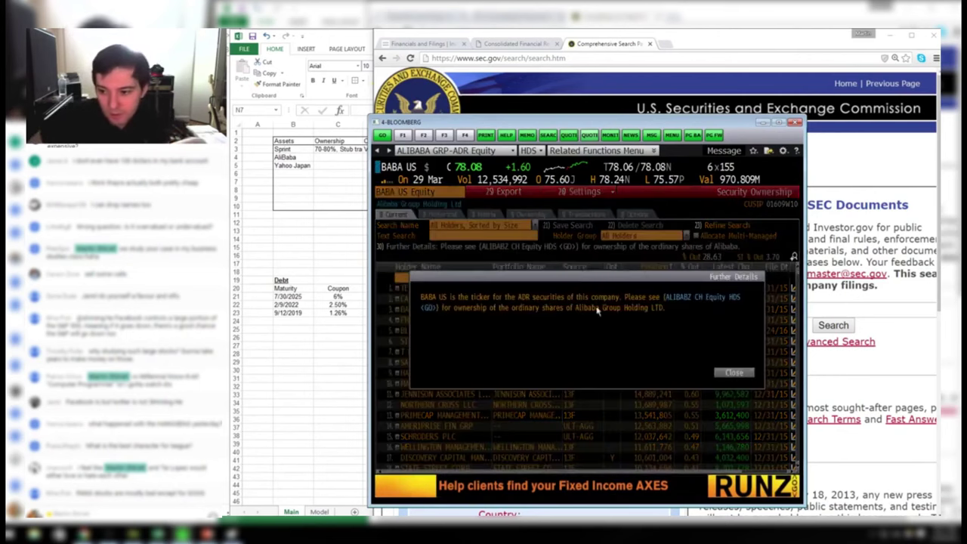
click(687, 299)
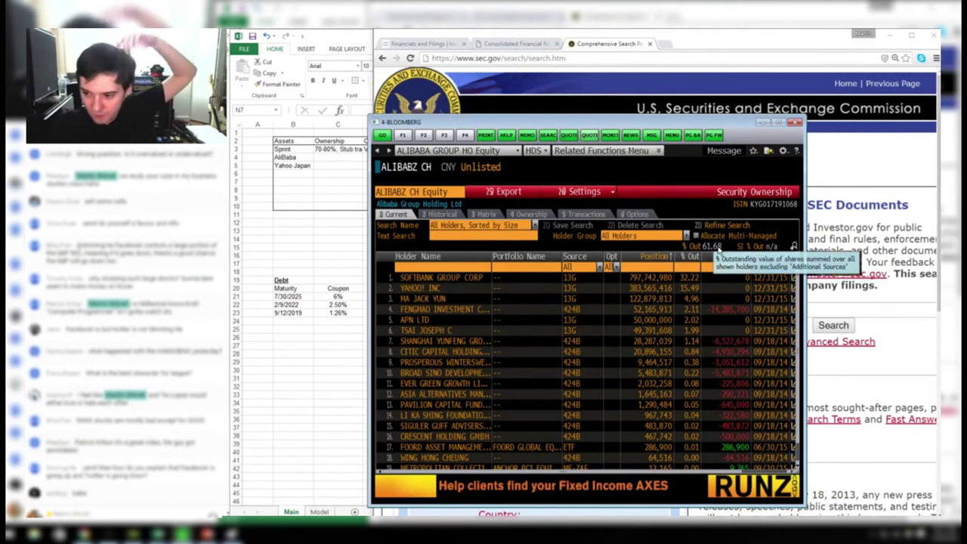
scroll(713, 361, down, 1)
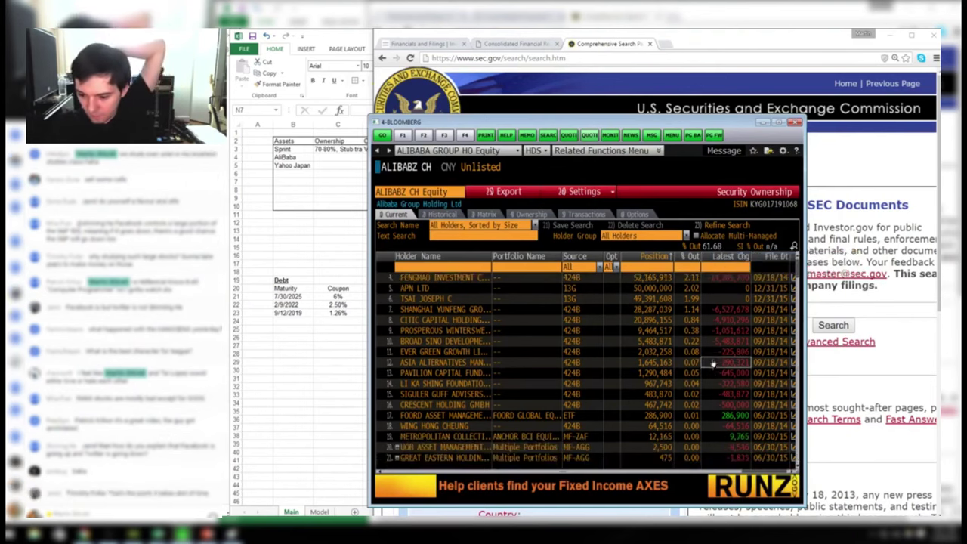
scroll(712, 361, up, 1)
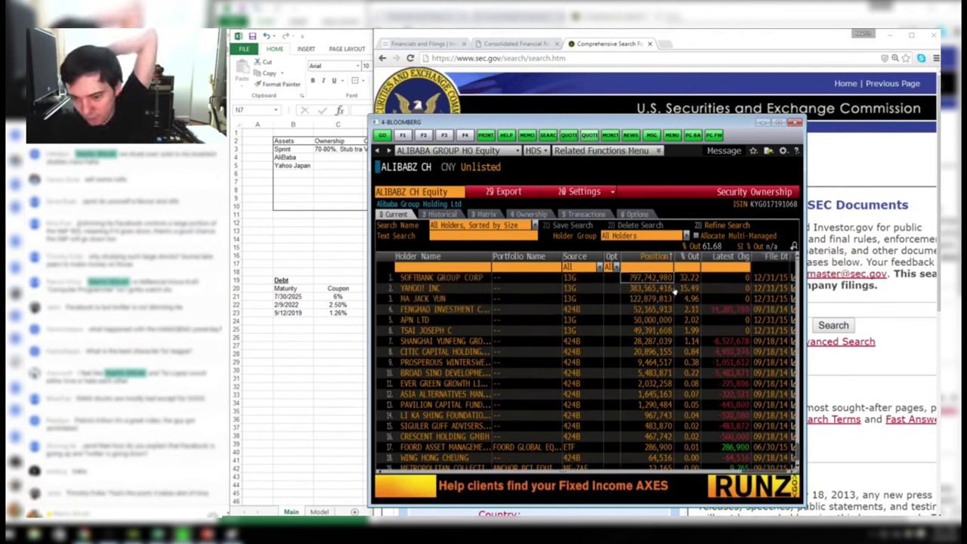
Return to the 9984 workbook and enter "32%?" as AliBaba's ownership.
key(alt+Tab)
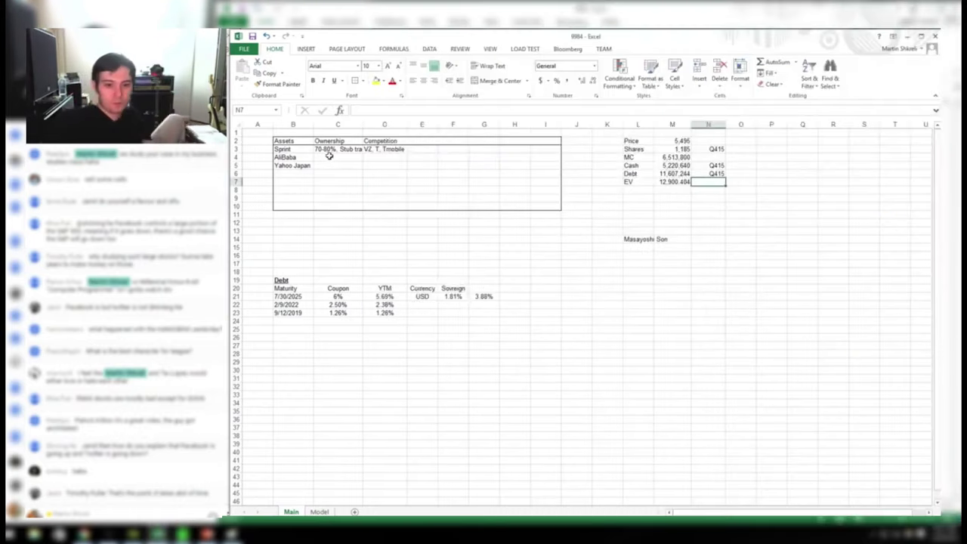
click(332, 156)
text(32%?)
key(Tab)
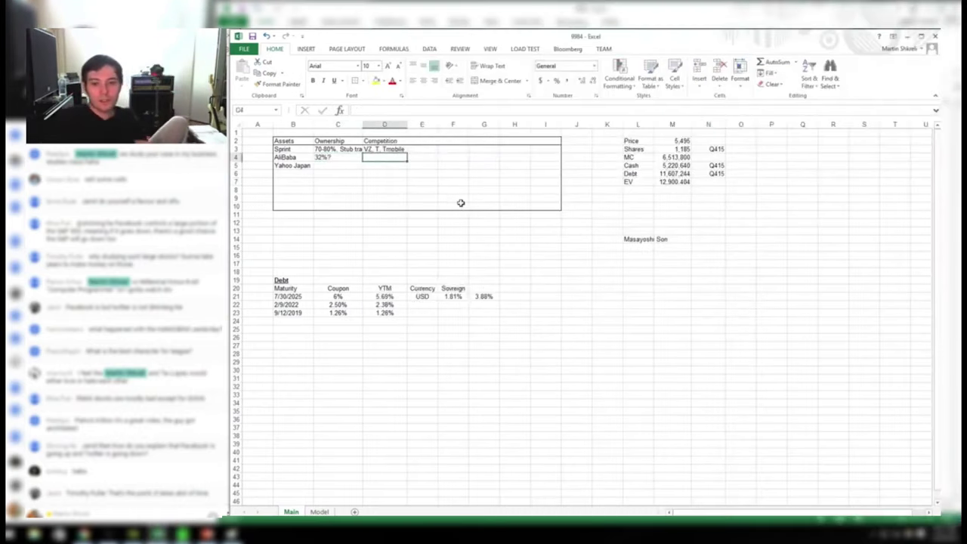
Check Alibaba's market cap in the Tech workbook and return to the 9984 workbook.
key(ctrl+Tab)
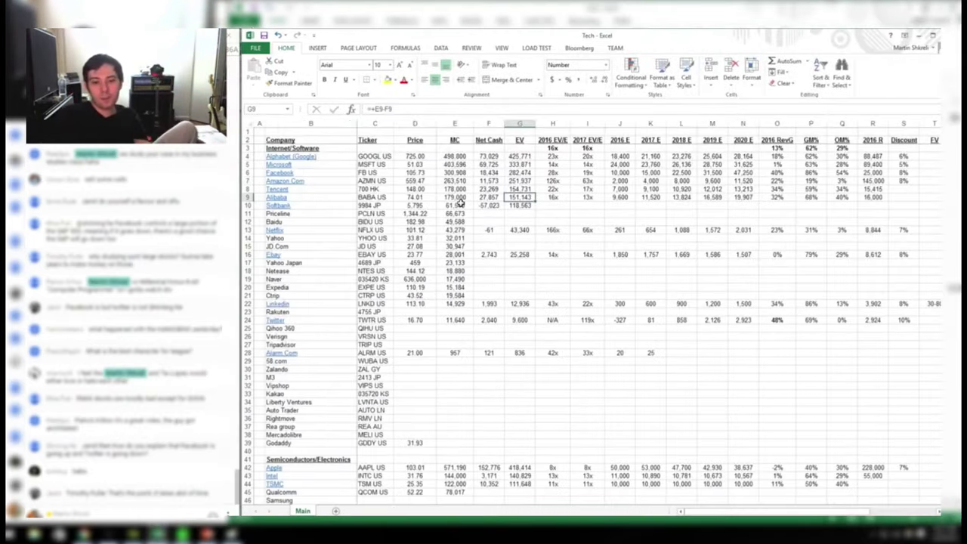
key(Down)
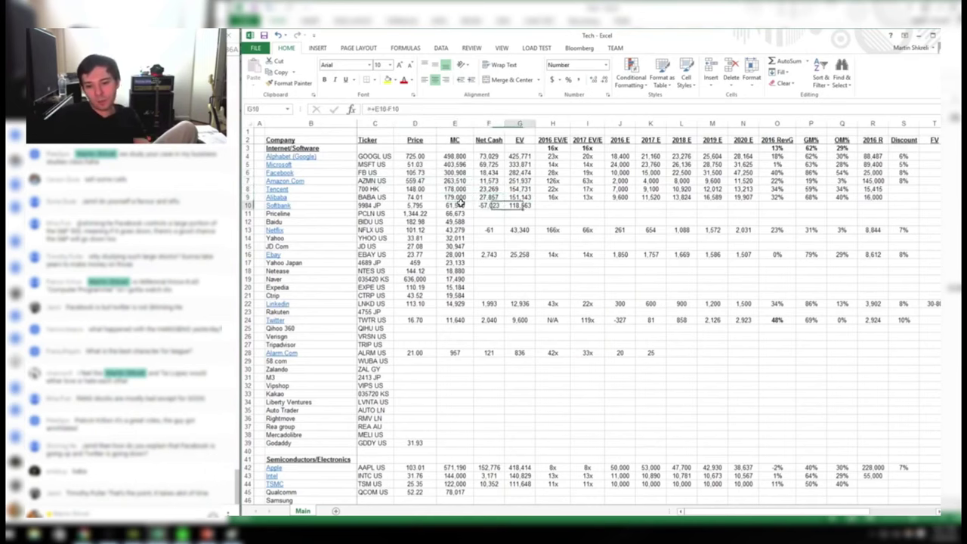
key(Left)
key(Left)
key(Up)
key(ctrl+Tab)
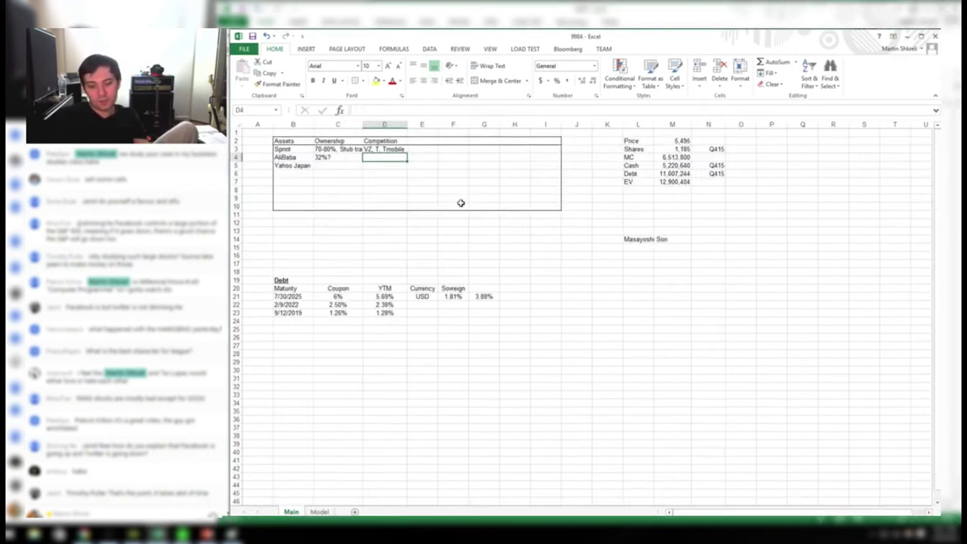
Calculate .32*179 in AliBaba's Competition cell and clear the result.
text(+)
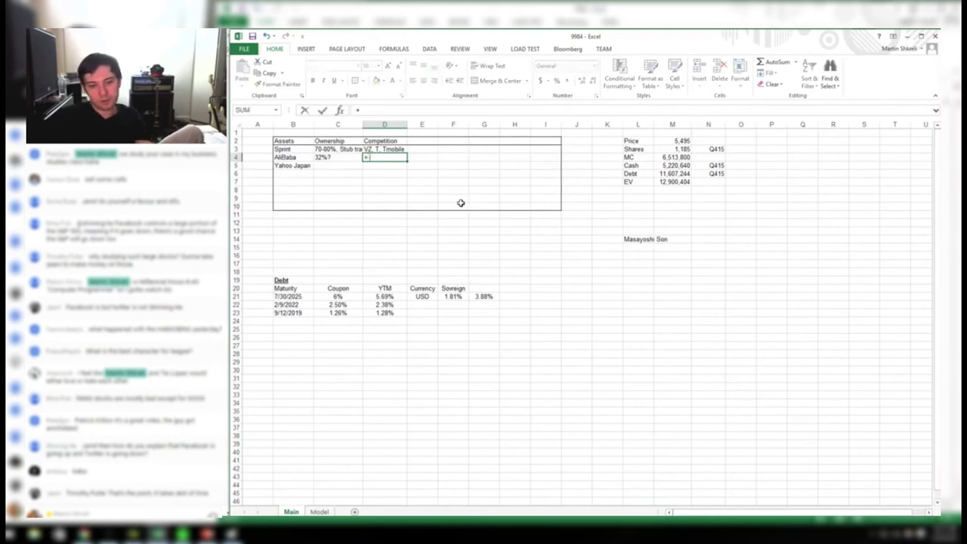
text(.32*179)
key(Return)
key(Up)
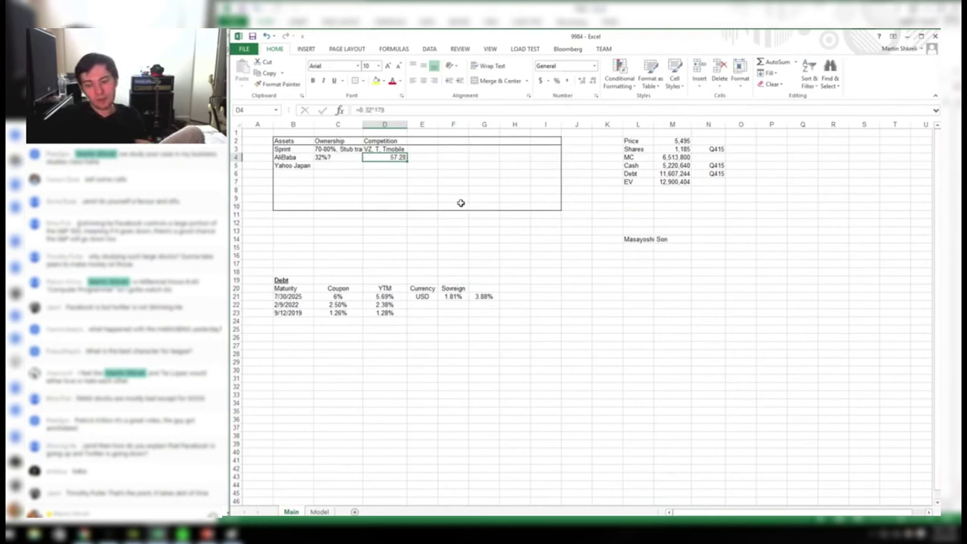
key(Delete)
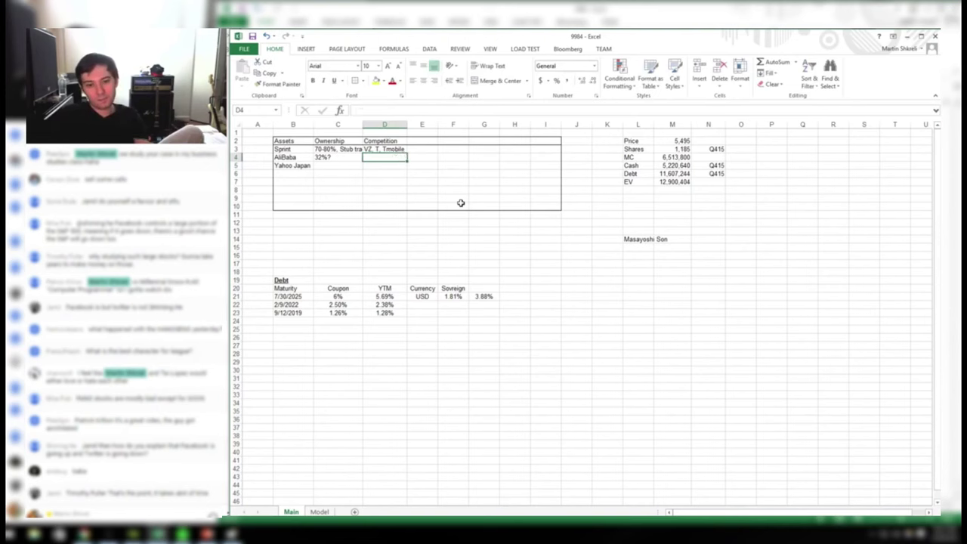
Add a "Value" column header after Competition in the assets table and enter $50bn for AliBaba.
key(Right)
key(Up)
key(Up)
text(Value)
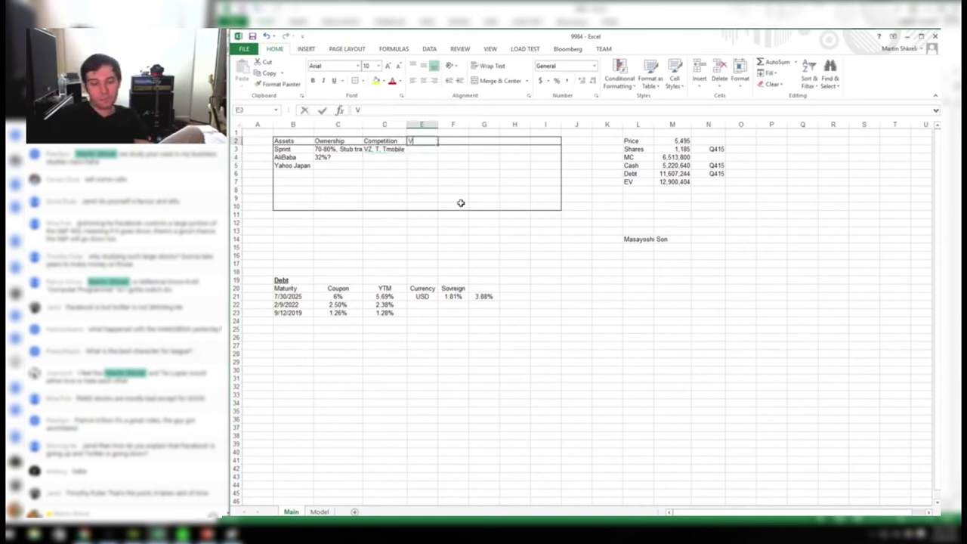
key(Return)
key(Down)
text($55)
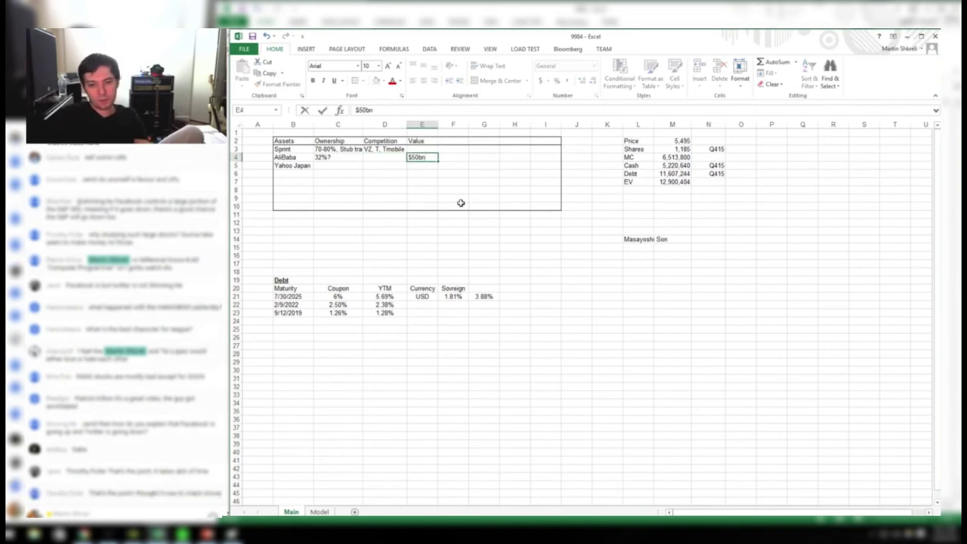
Calculate 32%*179 in the cell beside AliBaba's value and clear the result.
key(Right)
text(+32%)
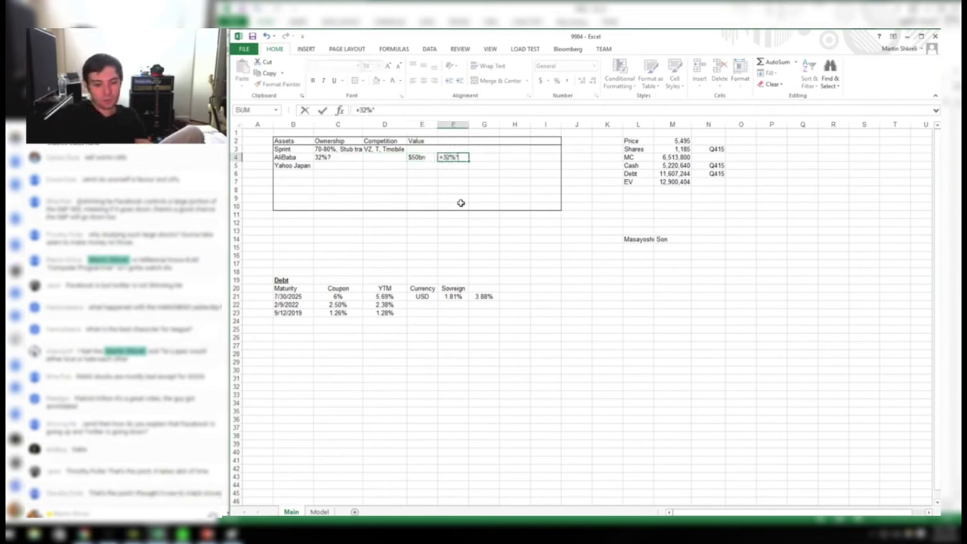
text(*179)
key(Left)
key(Right)
key(Right)
key(Left)
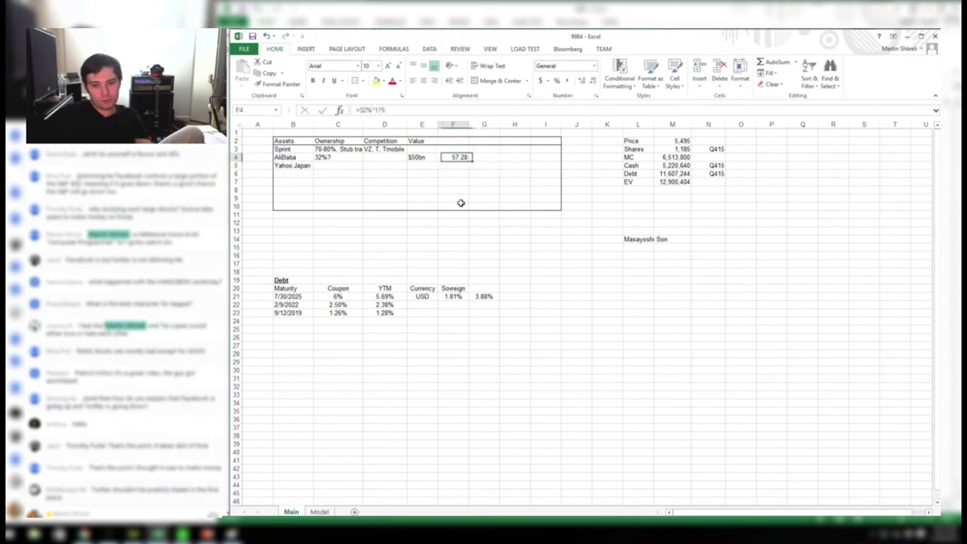
key(Delete)
Set AliBaba's value to $57bn.
key(Left)
key(BackSpace)
text(7)
key(Return)
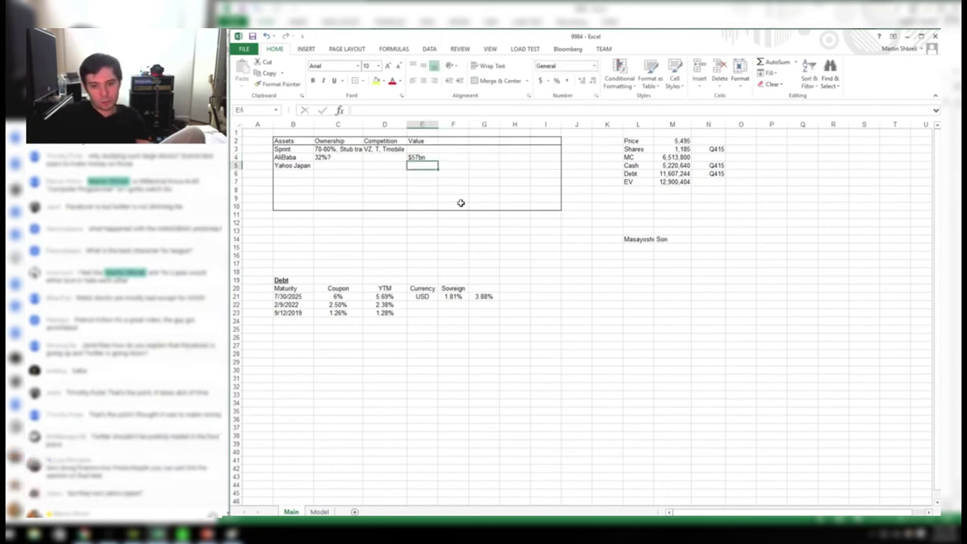
Look up Sprint's (S) market cap in Bloomberg and enter $13bn as Sprint's value in the assets table.
key(Up)
key(Up)
key(alt+Tab)
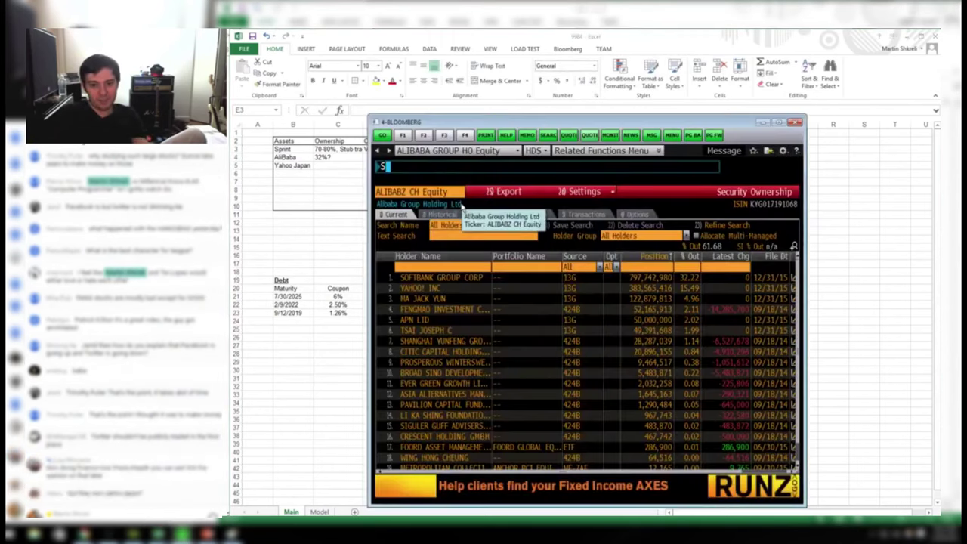
key(Return)
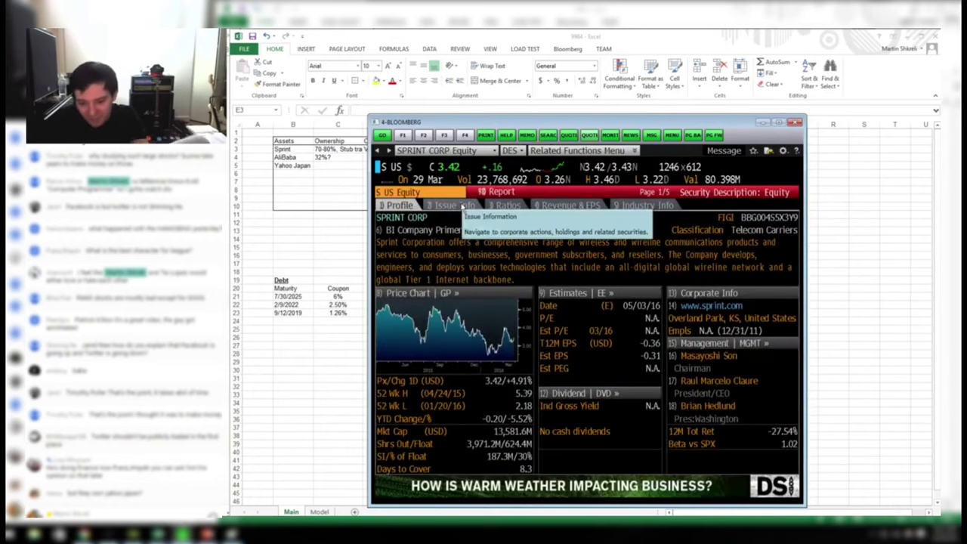
key(alt+Tab)
text($13)
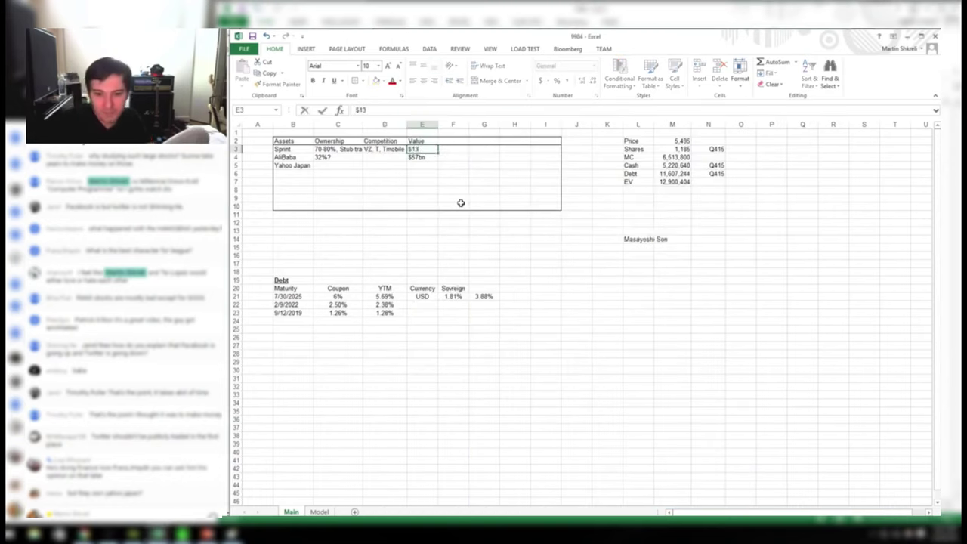
text(bn)
key(Return)
key(Return)
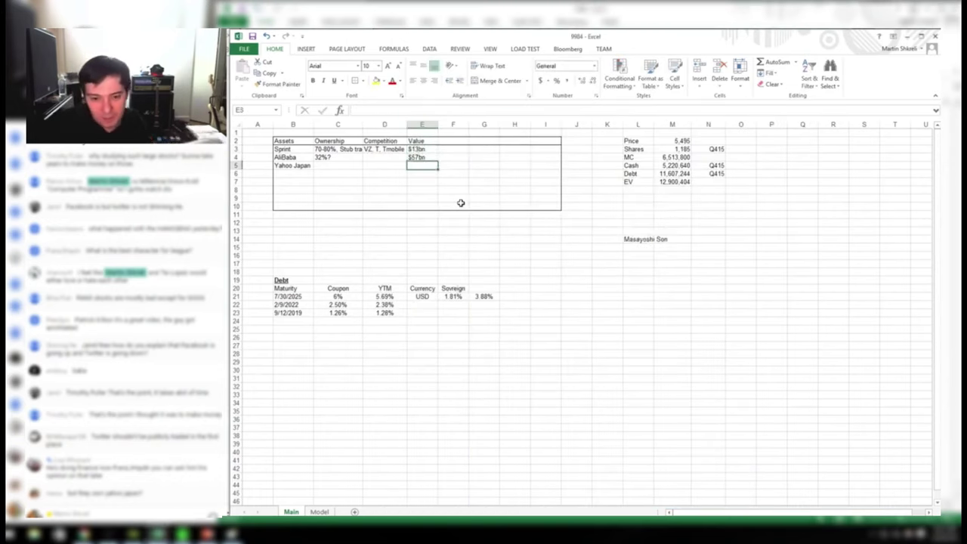
Check Yahoo Japan's market cap in the Tech workbook and enter $23bn as its value in the assets table.
key(alt)
key(alt+Tab)
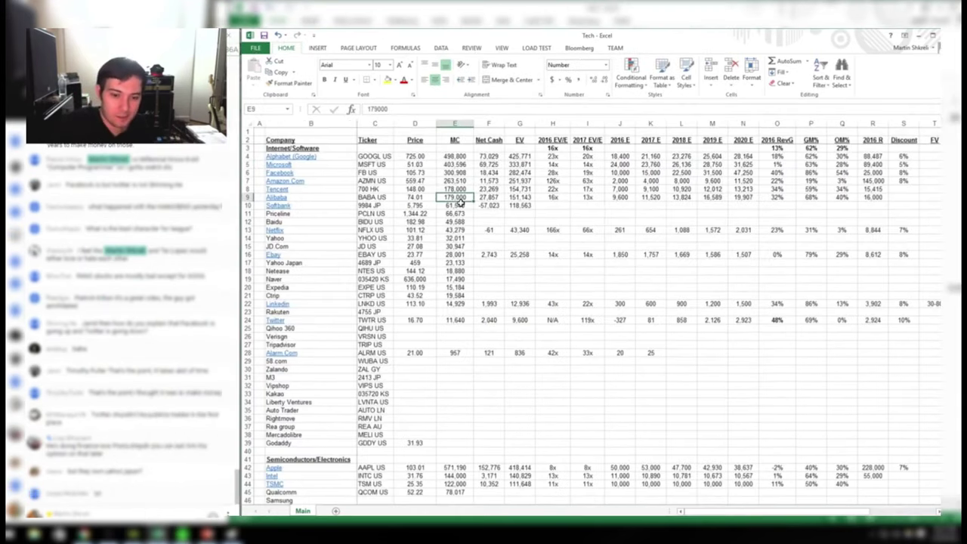
key(Down)
key(Down)
key(Down)
key(Down)
key(Down)
key(Down)
key(Down)
key(alt+Tab)
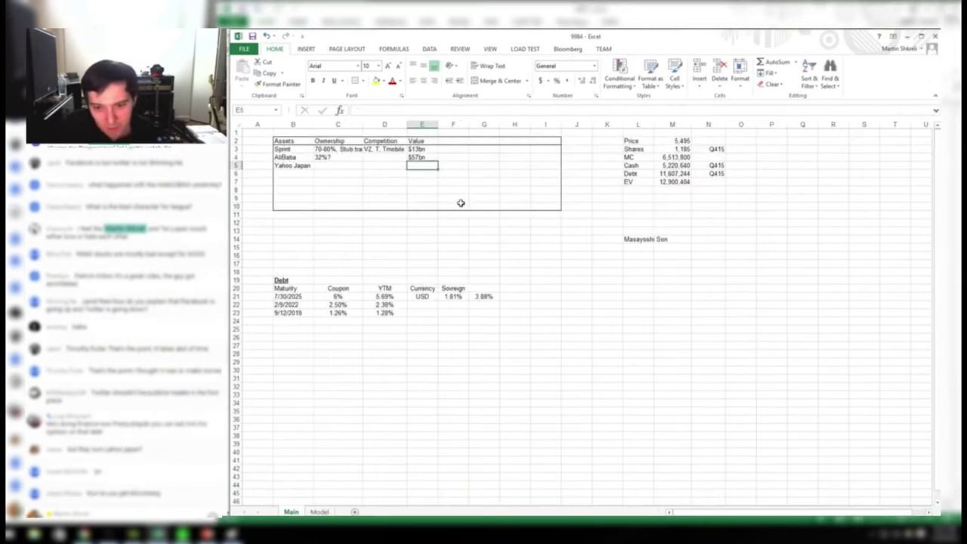
text($23b)
key(Return)
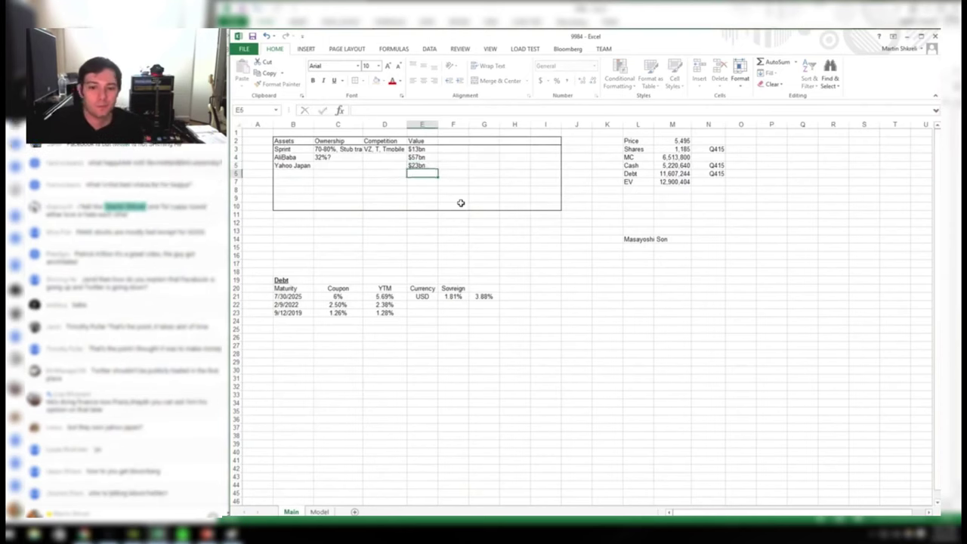
Check Yahoo Japan's ticker in the Tech workbook and open the Bloomberg holder list for 4689 JP Equity with HDS.
key(alt+Tab)
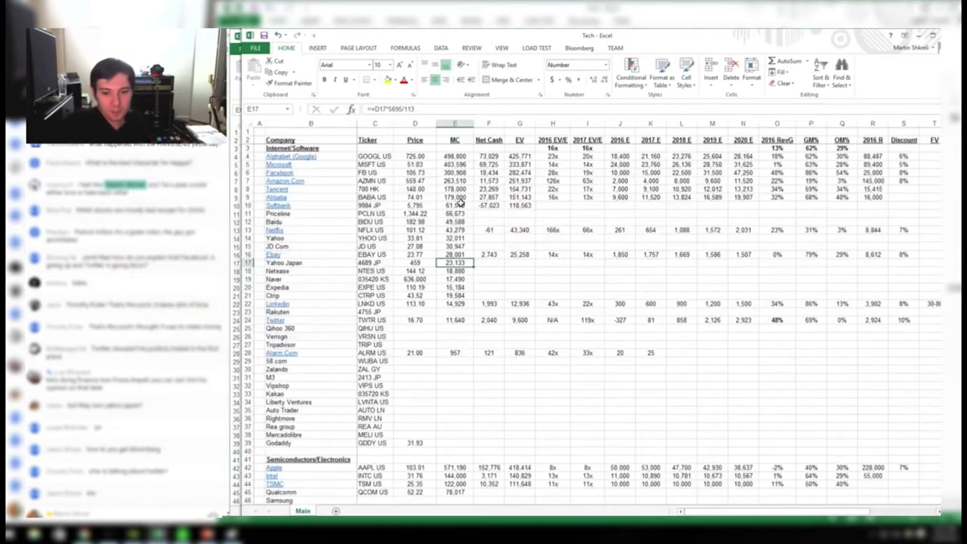
key(alt+Tab)
key(alt+Tab)
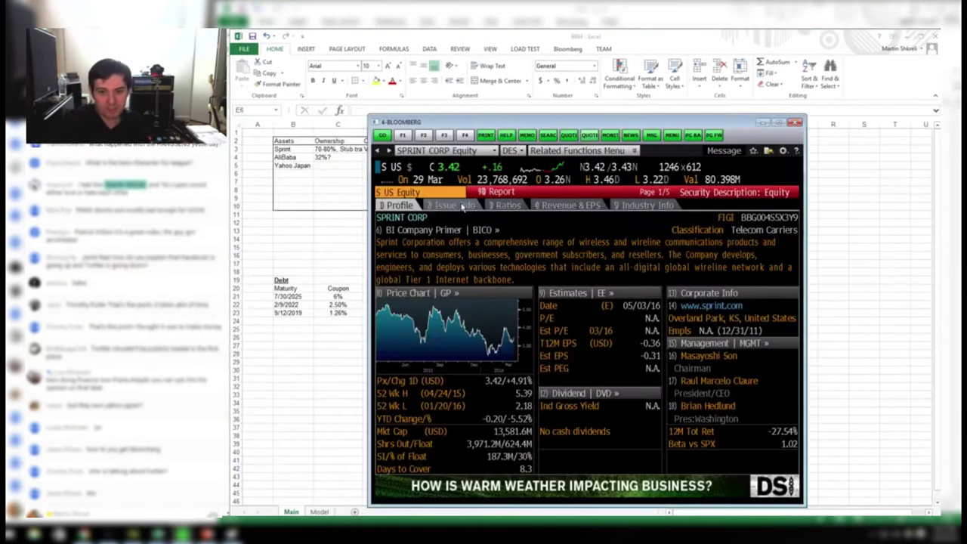
text(4689 J[P)
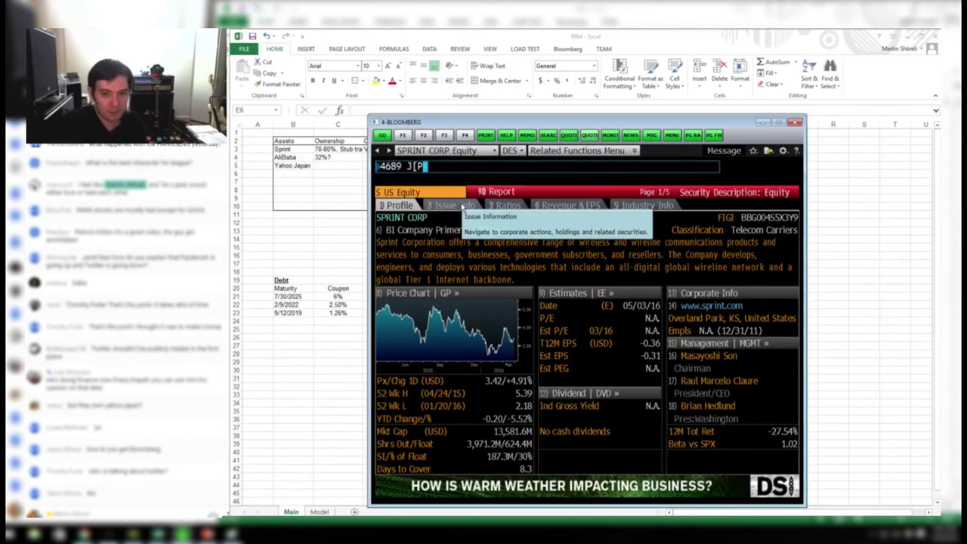
key(BackSpace)
key(BackSpace)
text(OP)
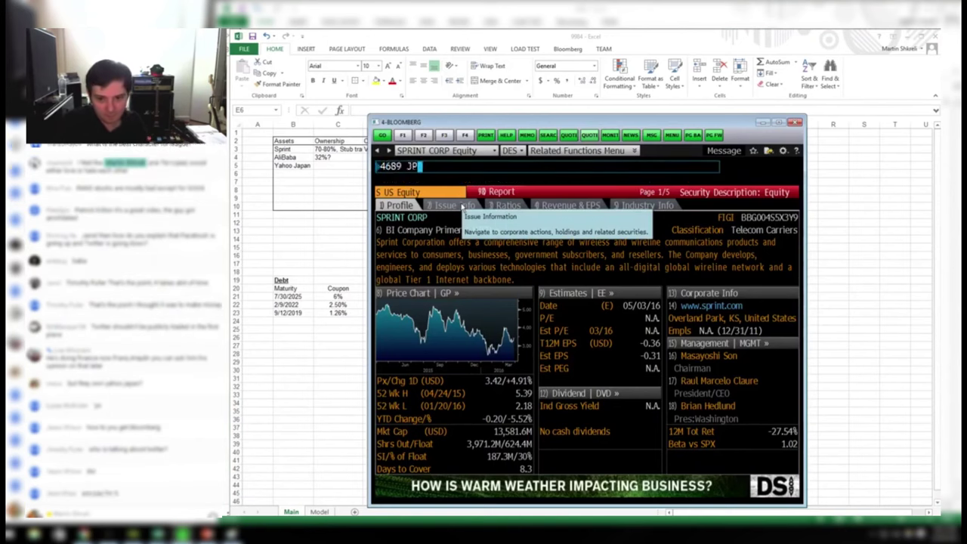
text( Equity HDS)
key(Return)
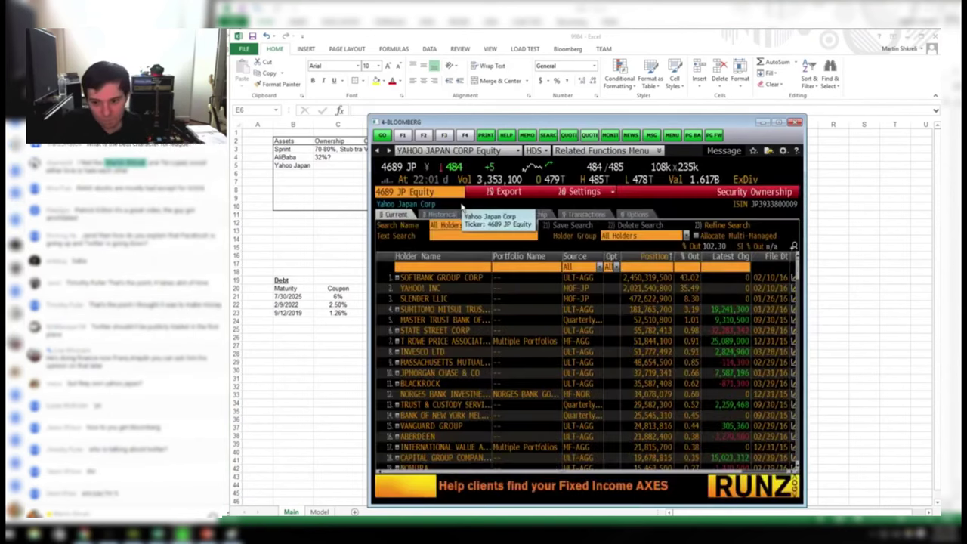
Return to the 9984 workbook and enter 43% as Yahoo Japan's ownership in the assets table.
key(alt+Tab)
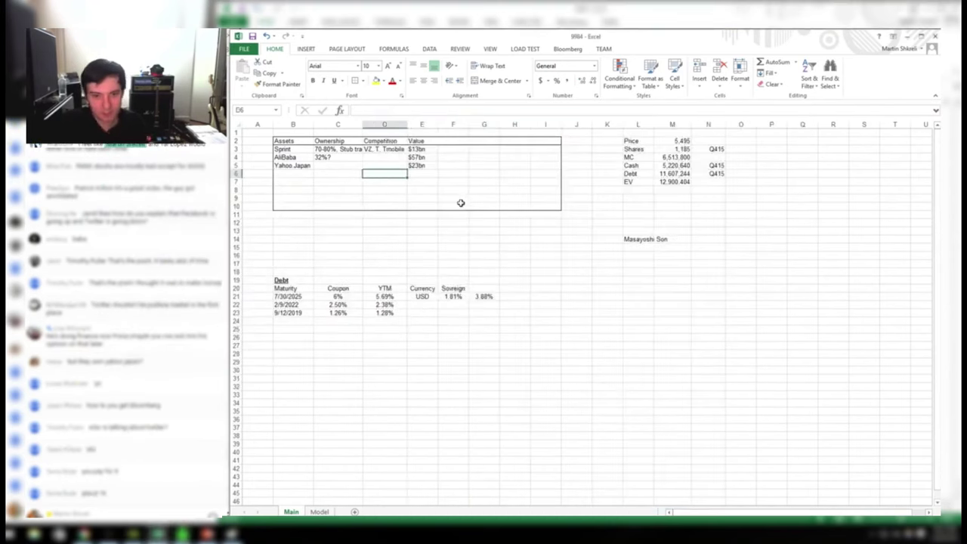
key(Left)
key(Left)
key(Down)
key(Right)
key(Up)
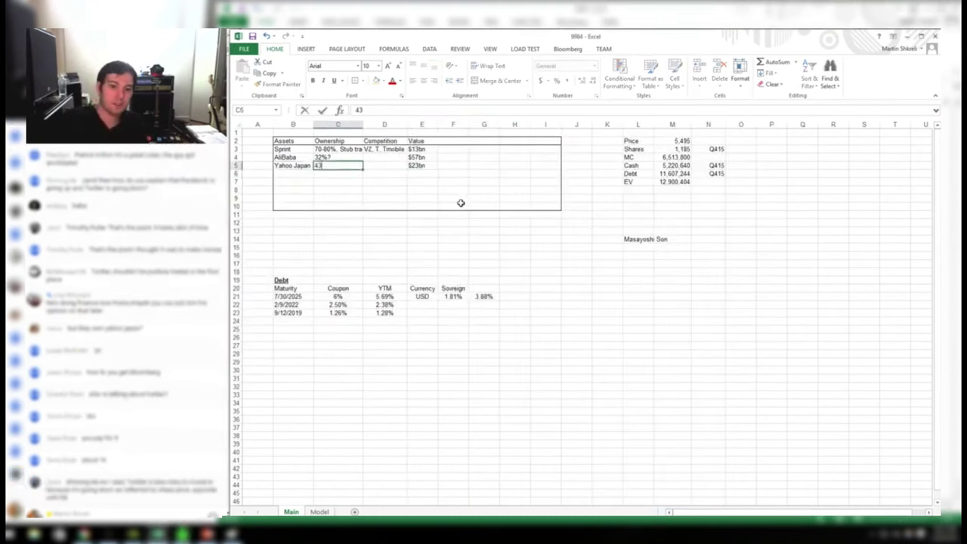
text(43%)
key(ctrl+Return)
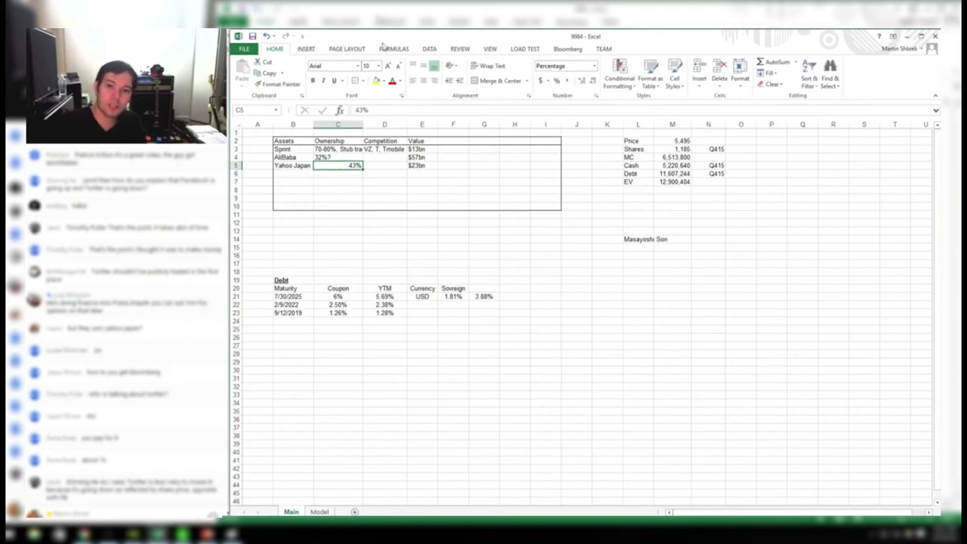
Left-align Yahoo Japan's ownership percentage to match the other entries in the Ownership column.
click(412, 80)
click(422, 214)
click(333, 141)
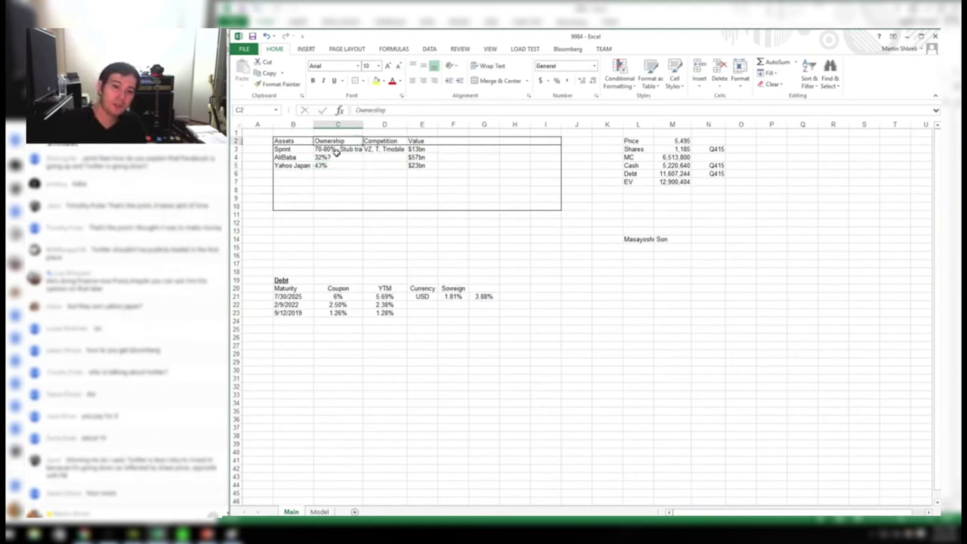
click(327, 158)
click(328, 164)
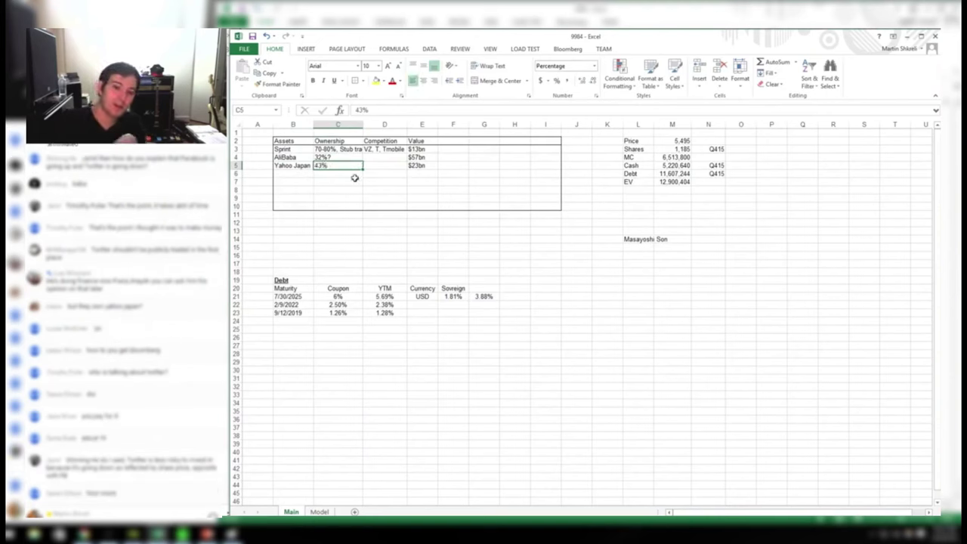
Delete the empty cells B6:I8 in the assets table, shifting the cells below up.
drag(293, 174, 545, 189)
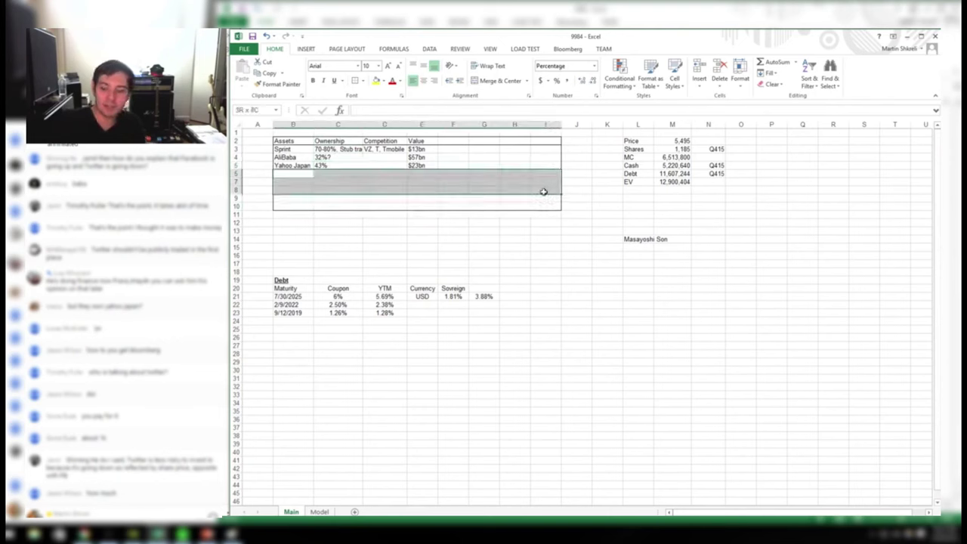
key(ctrl+minus)
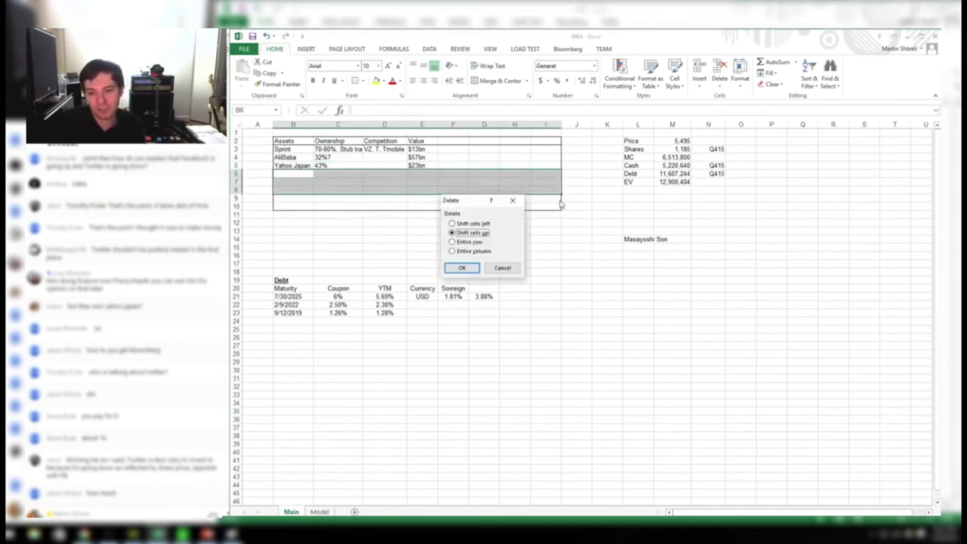
key(Return)
Calculate 0.43*23 in Yahoo Japan's Value cell and replace the result with $10bn.
key(Up)
key(Right)
key(Right)
key(Right)
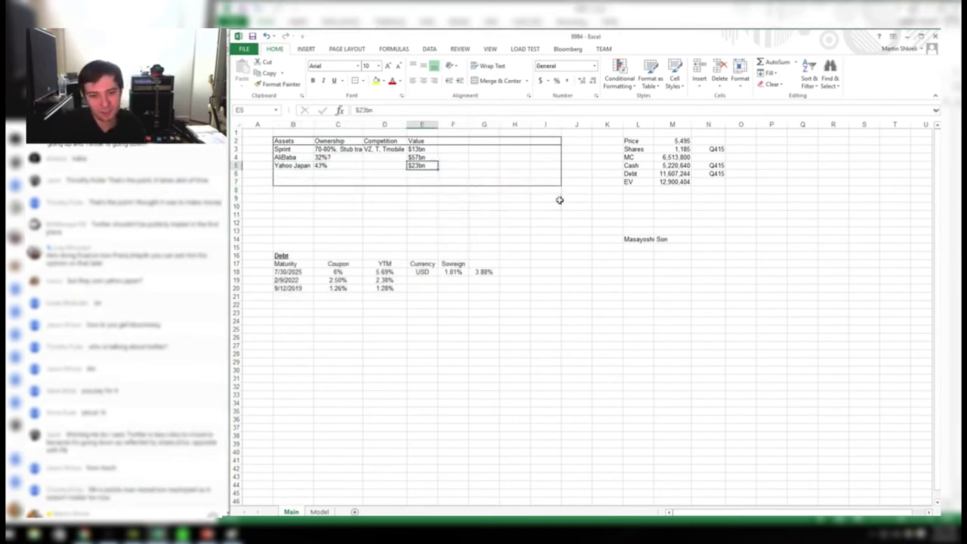
text(+43*)
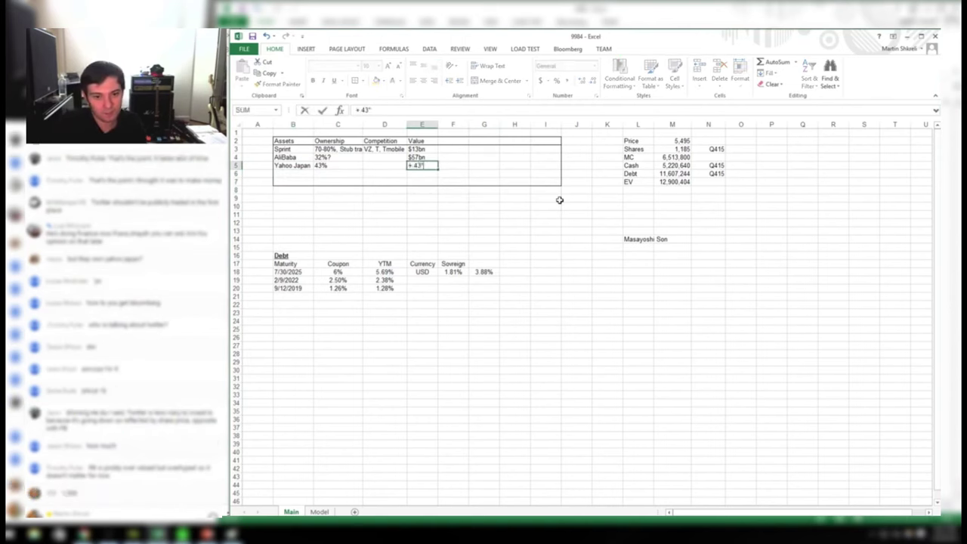
text( 43")
key(BackSpace)
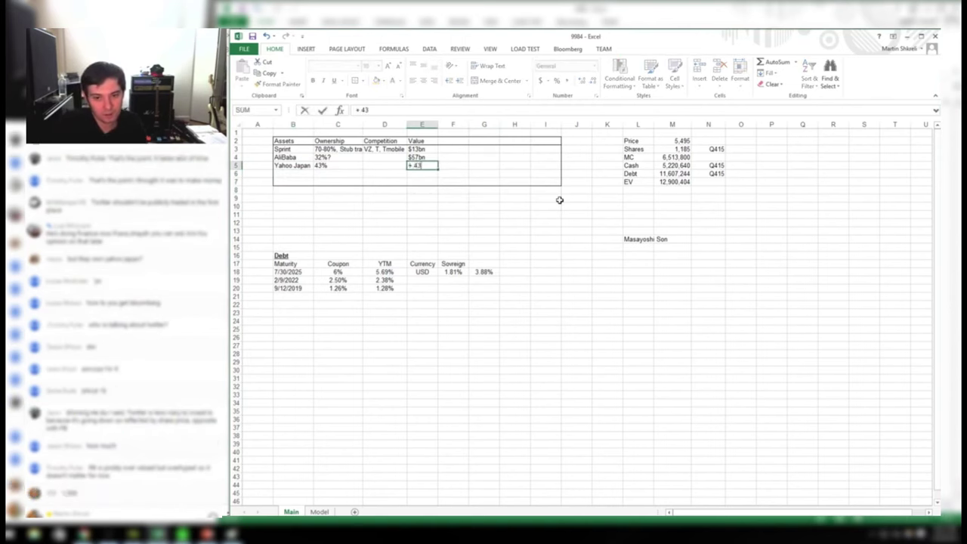
key(Return)
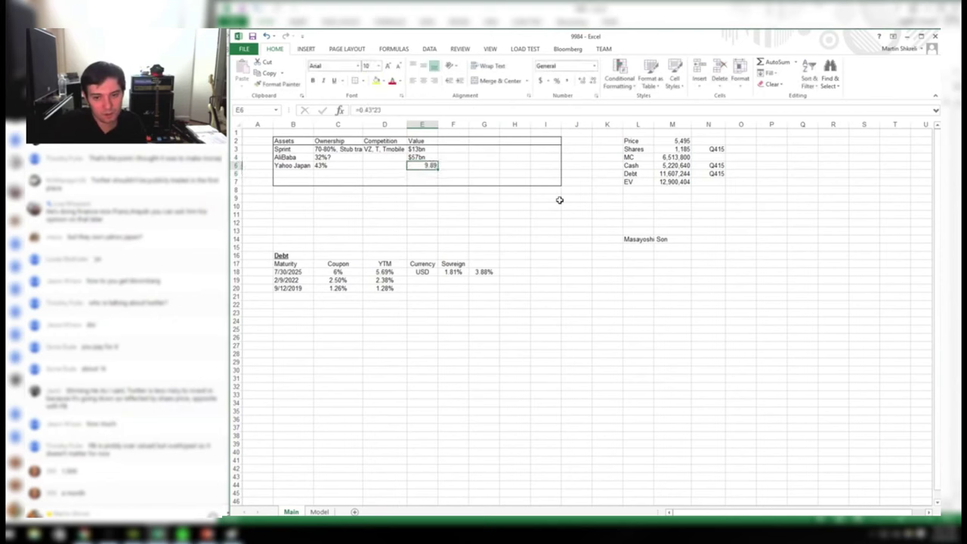
text($10bn)
key(Return)
Calculate 10+57+13 in the cell below Yahoo Japan's value and clear the result.
text(=10*)
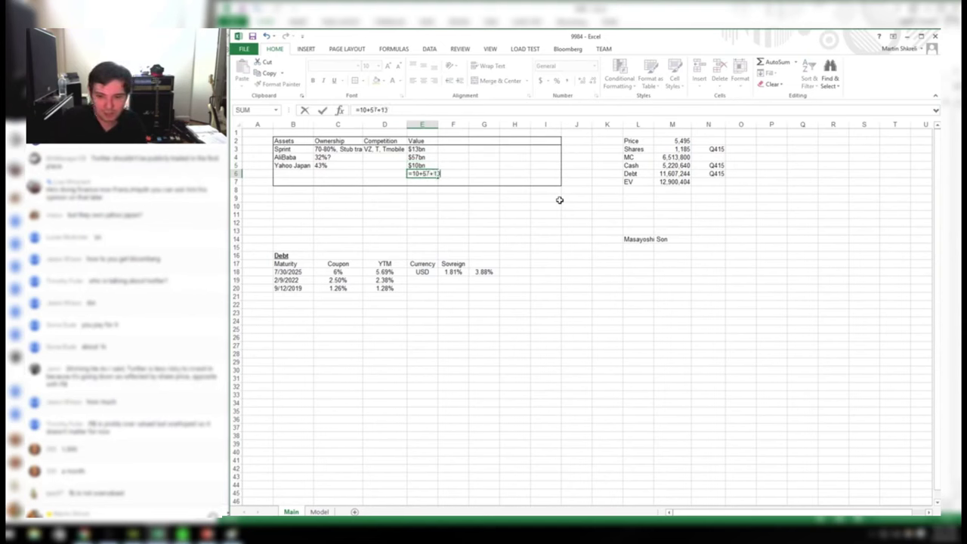
key(ctrl+Return)
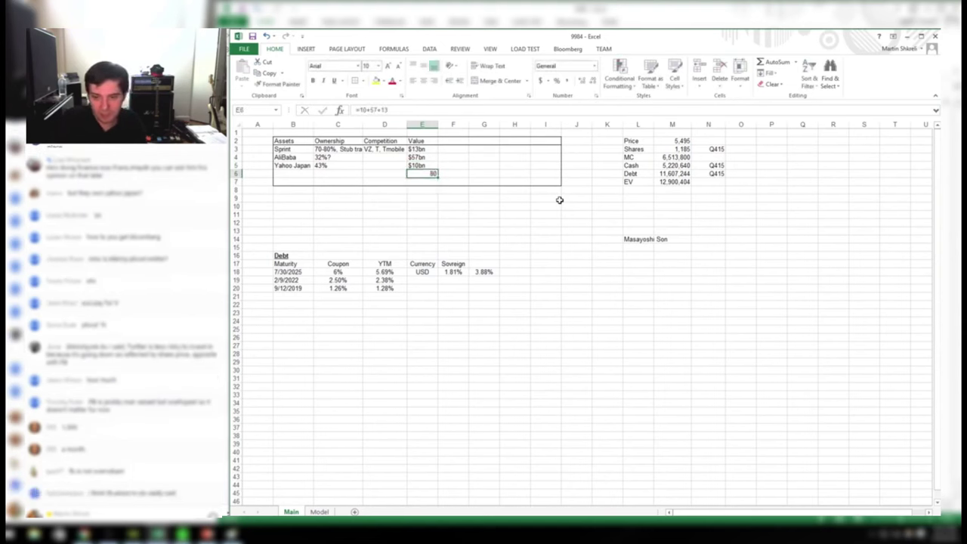
key(Delete)
Add 115182.183 in the cell directly below the EV figure.
key(Right)
key(Right)
key(Right)
key(Right)
key(Right)
key(Right)
key(Right)
key(Right)
key(Down)
key(Down)
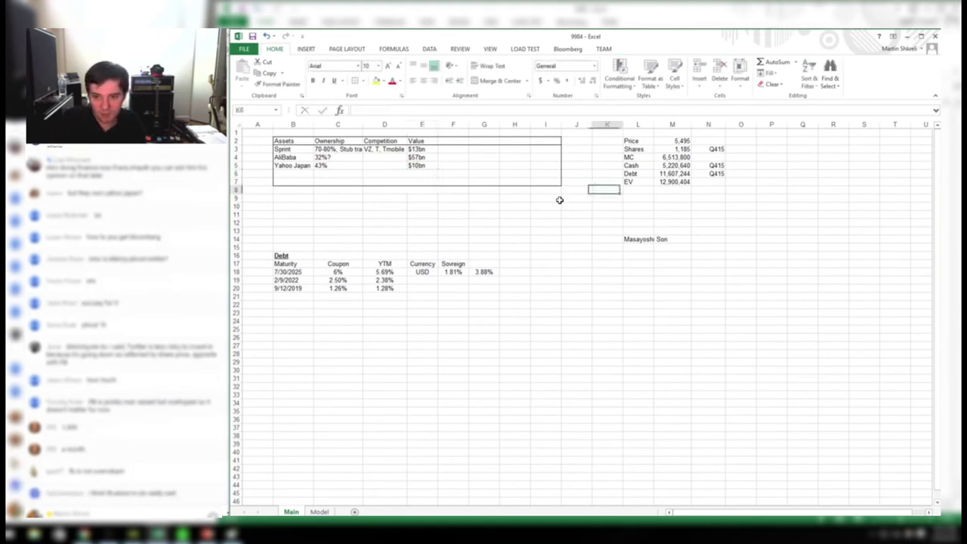
text(115182183)
key(Return)
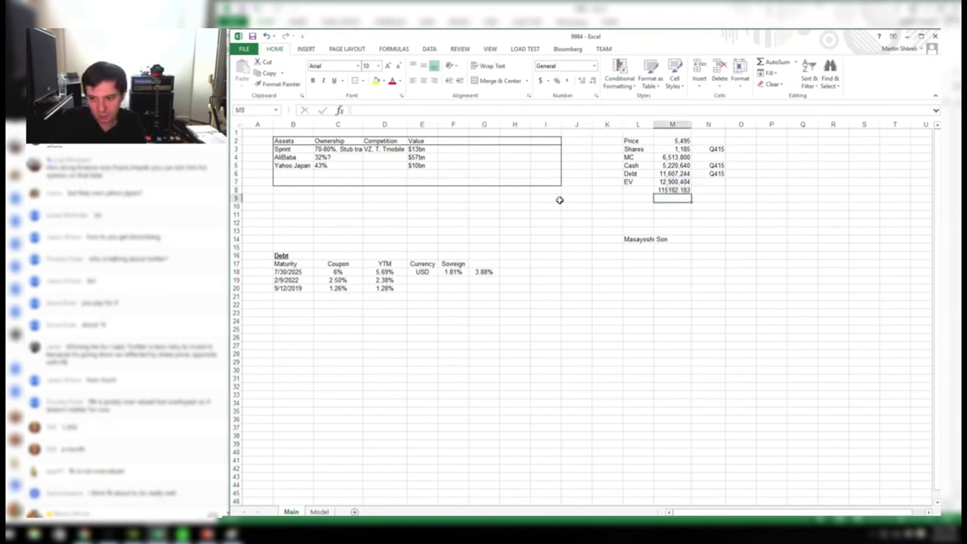